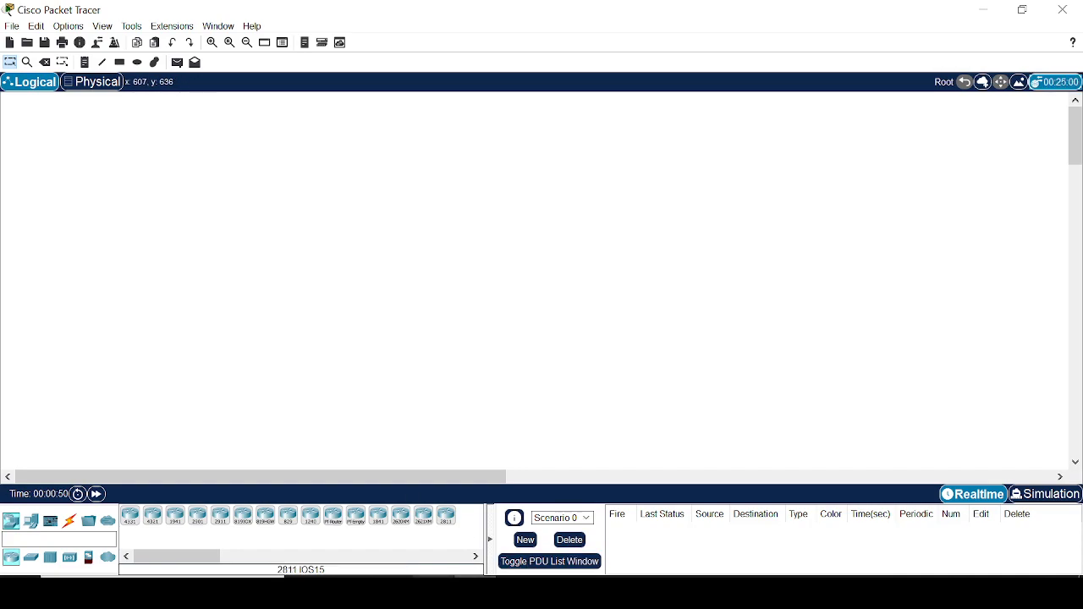
Place four 1841 routers in the logical workspace, arranged as the corners of a rectangle.
left_click(379, 520)
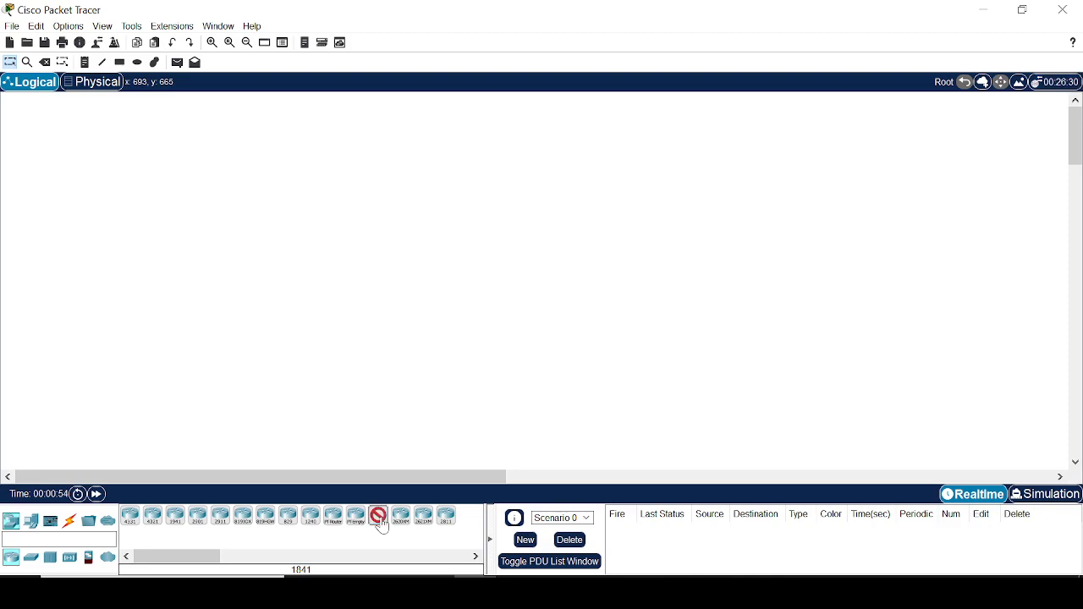
left_click(384, 217)
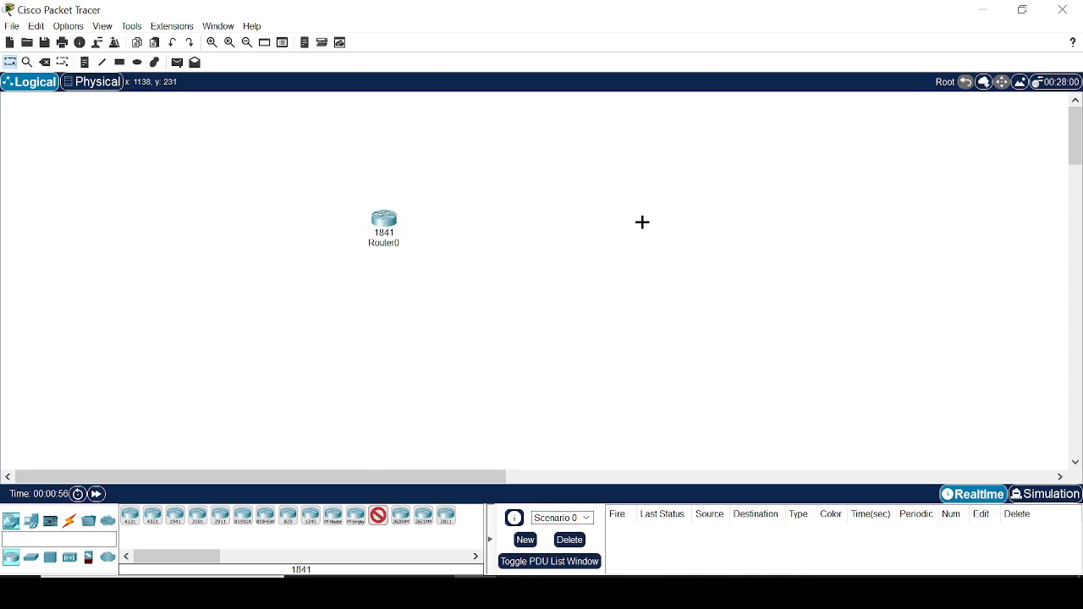
left_click(642, 221)
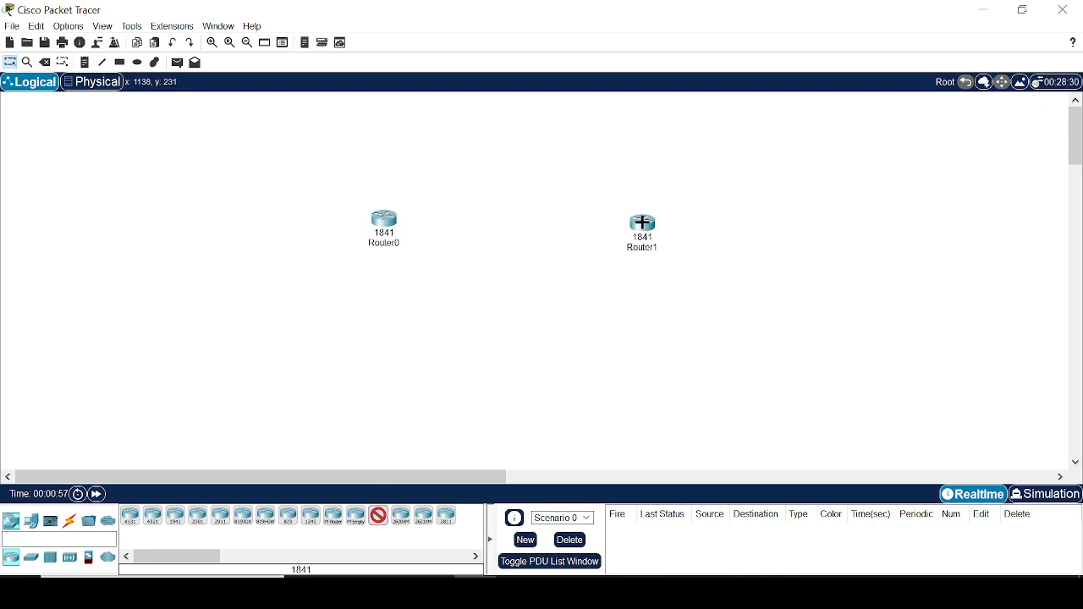
left_click(642, 365)
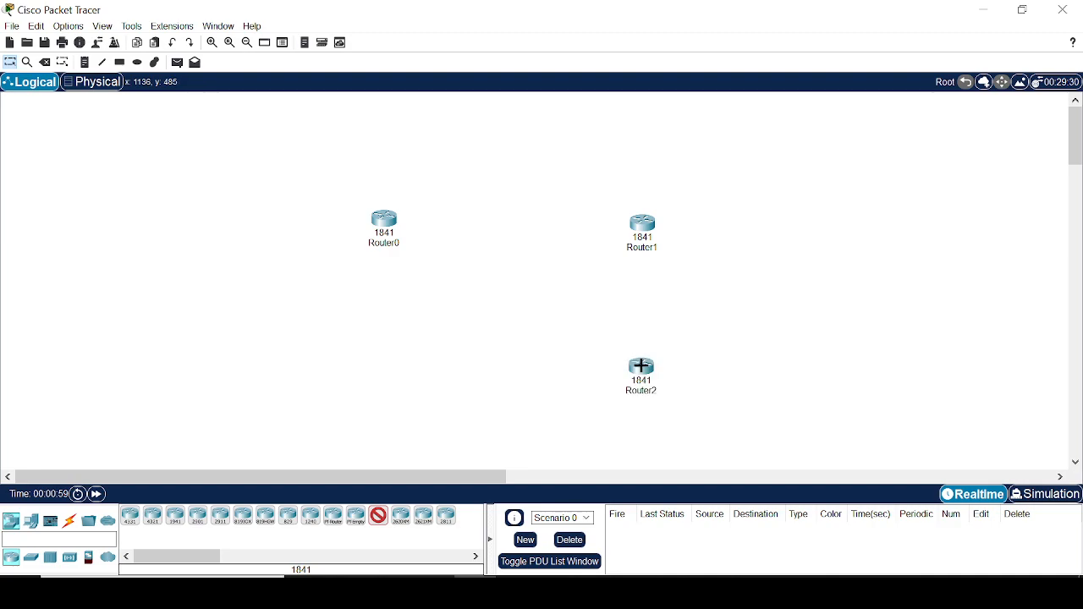
left_click(383, 381)
key("Escape")
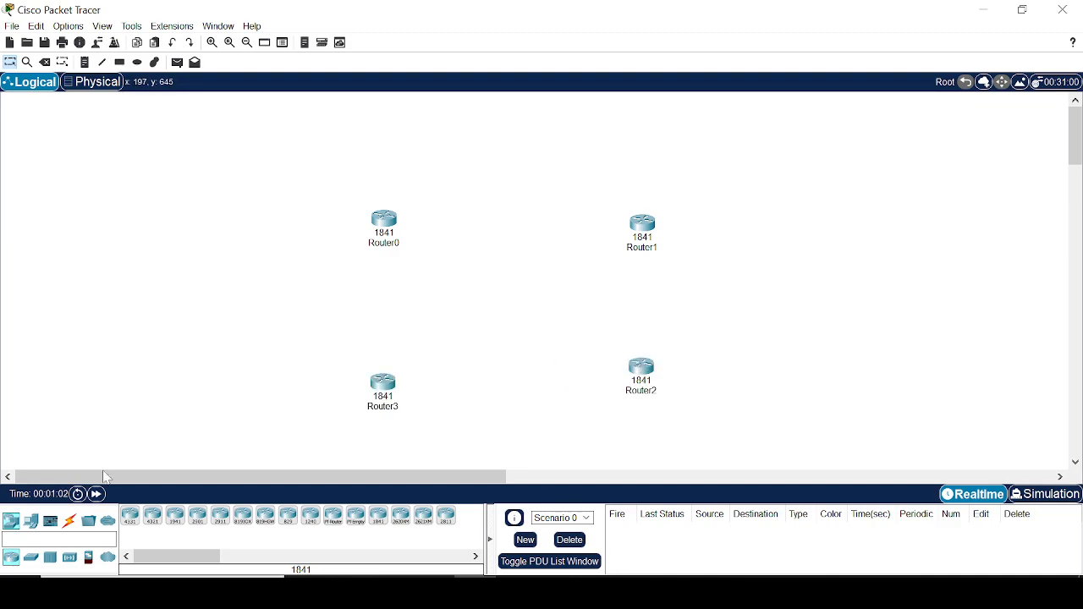
left_click(71, 522)
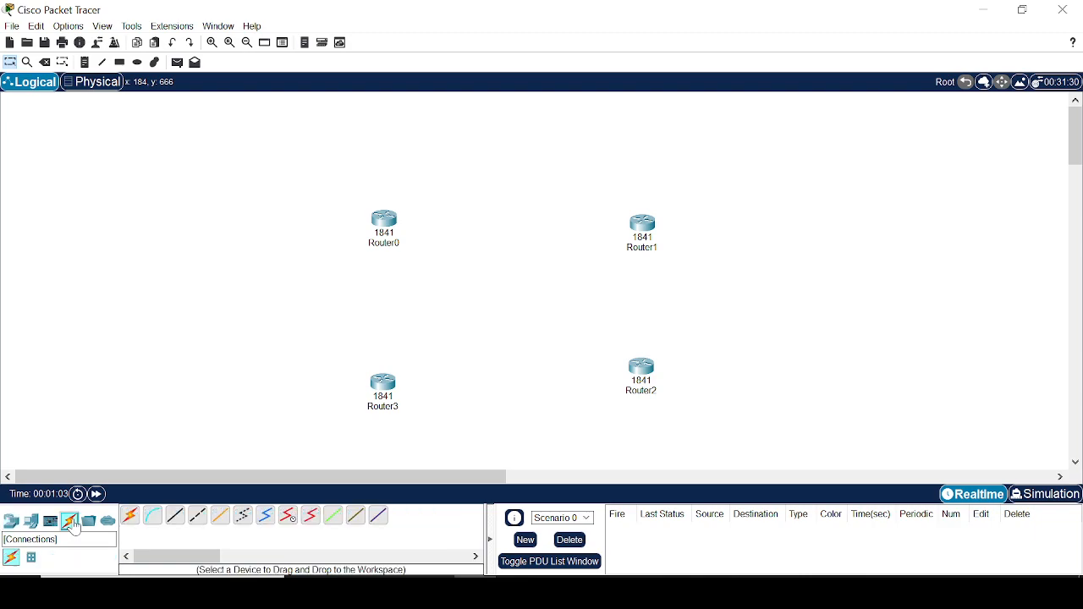
left_click(311, 516)
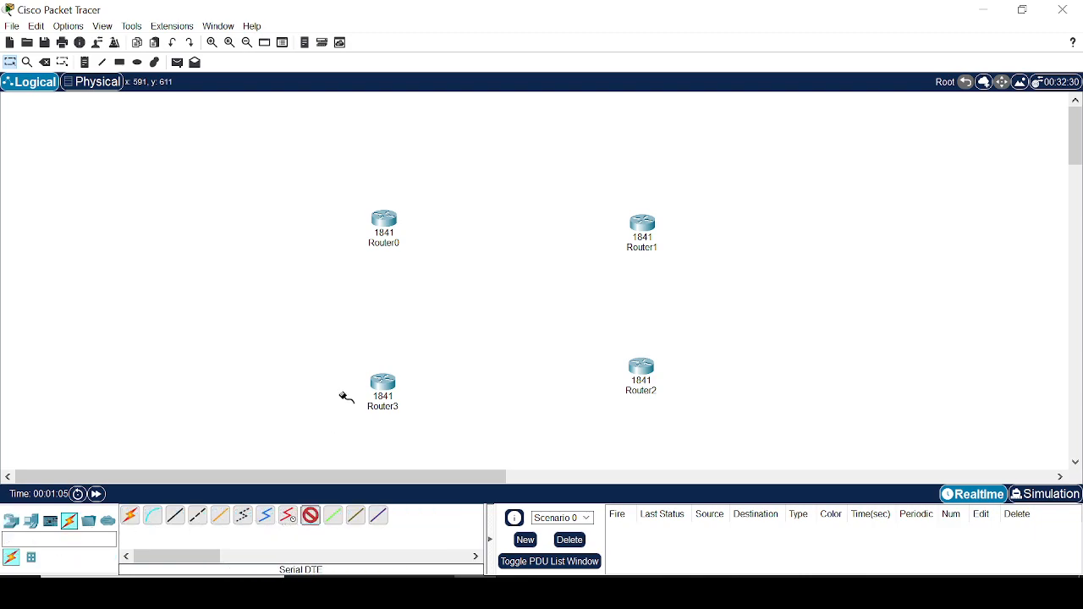
left_click(389, 223)
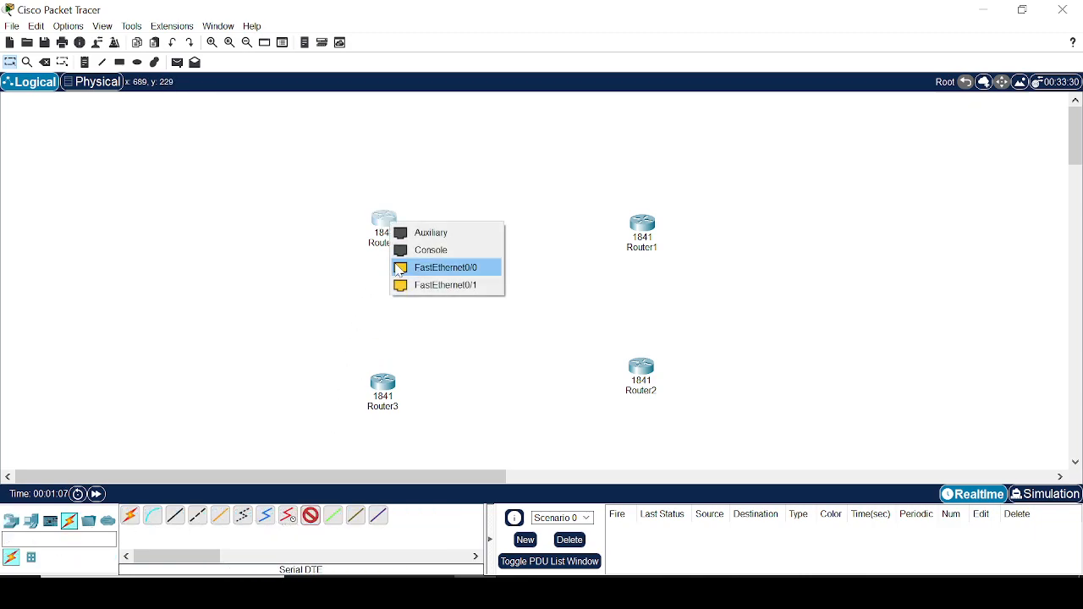
left_click(433, 296)
key("Escape")
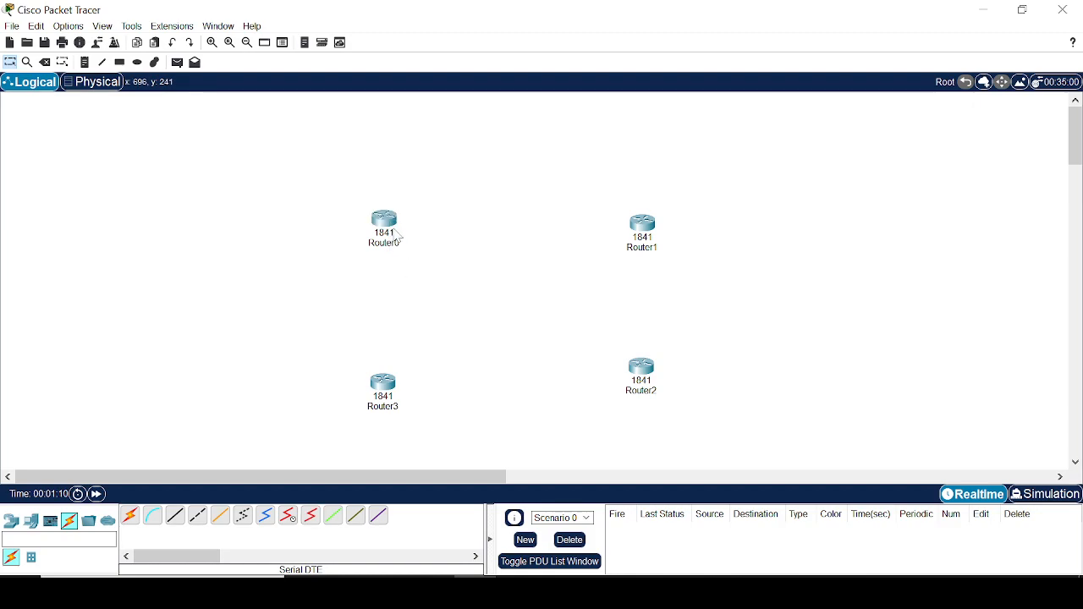
Install an HWIC-2T serial module in the first empty expansion slot of Router0.
left_click(389, 226)
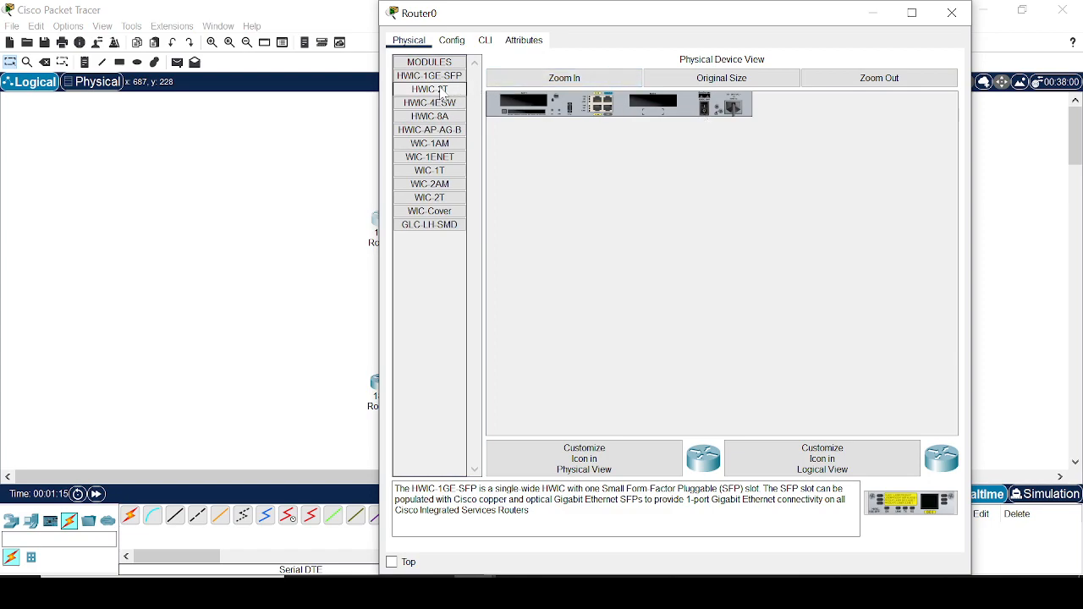
left_click_drag(442, 93, 527, 113)
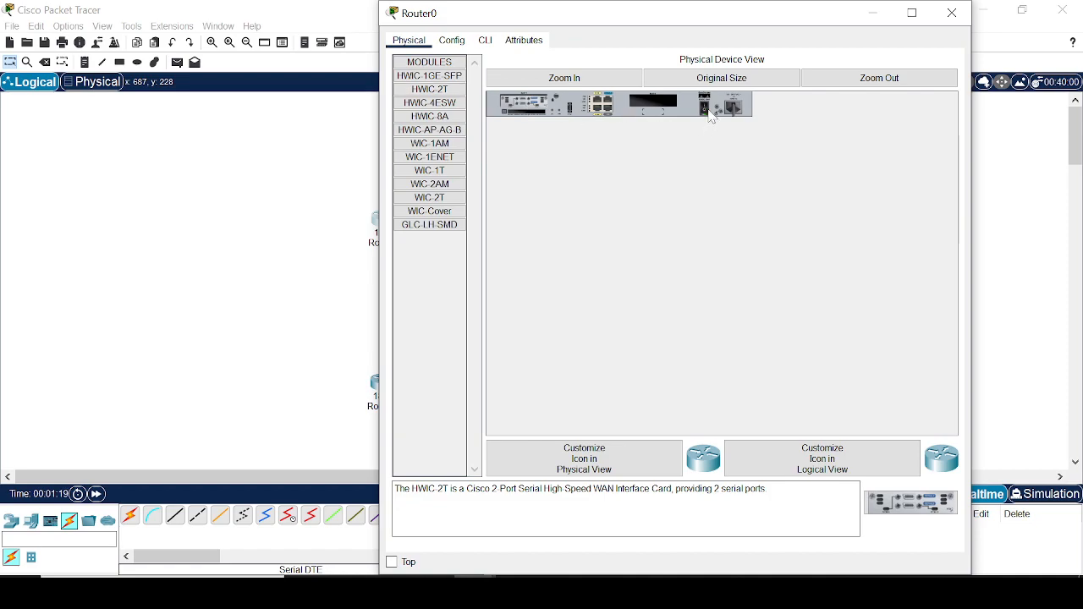
left_click(952, 13)
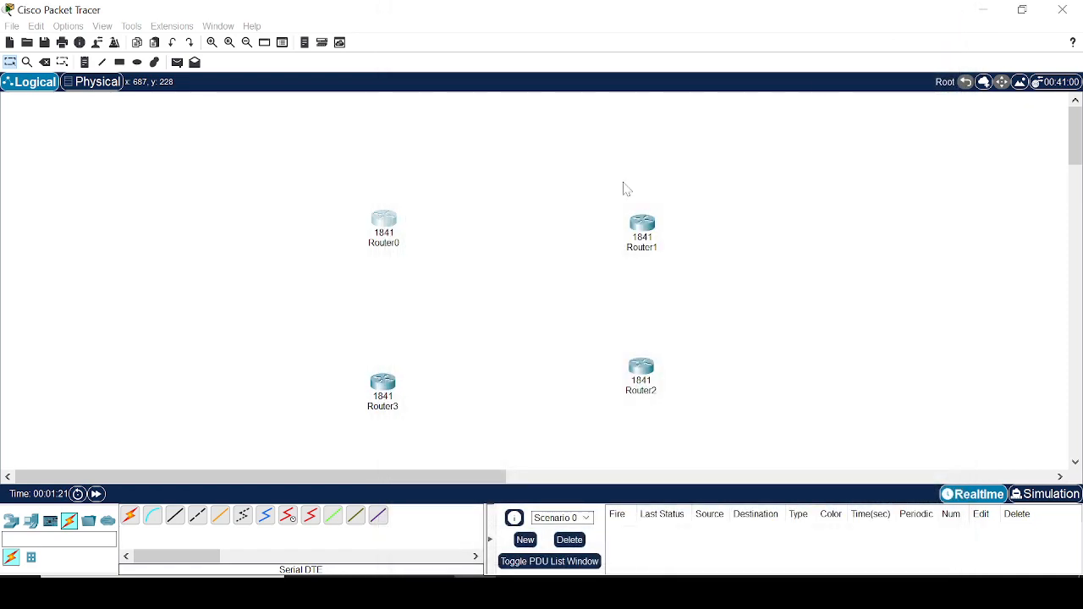
Install an HWIC-2T serial module in Router1's first empty expansion slot and switch the router's power back on.
left_click(654, 232)
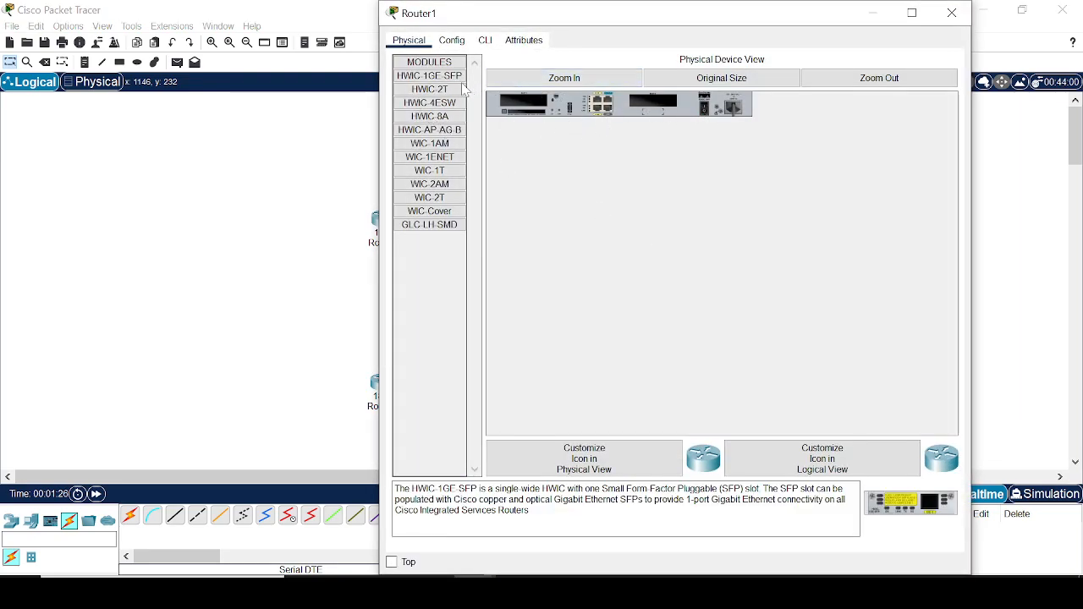
left_click_drag(429, 89, 518, 106)
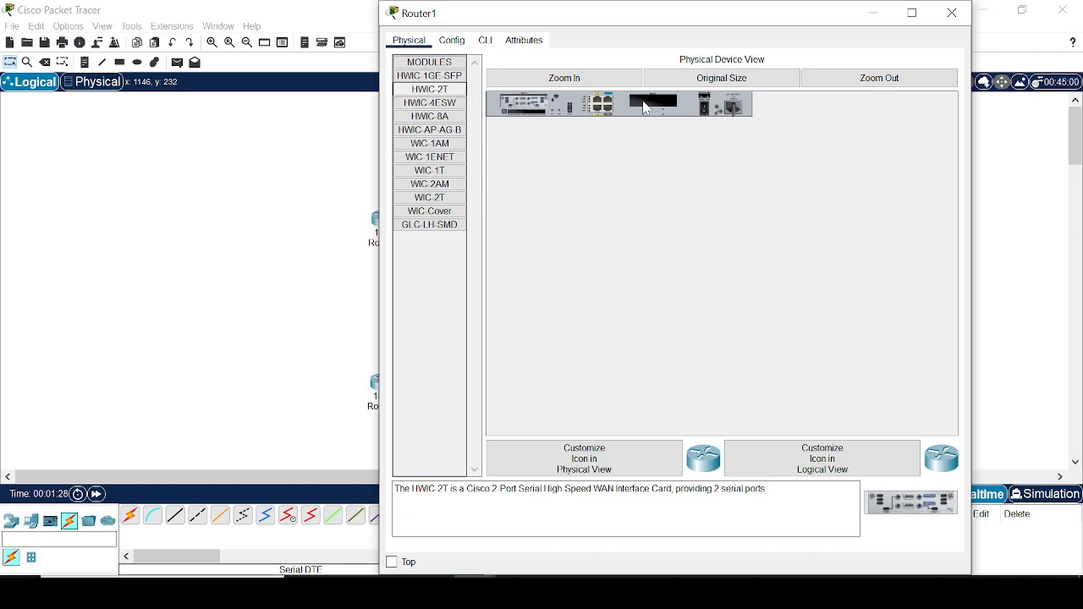
left_click(707, 111)
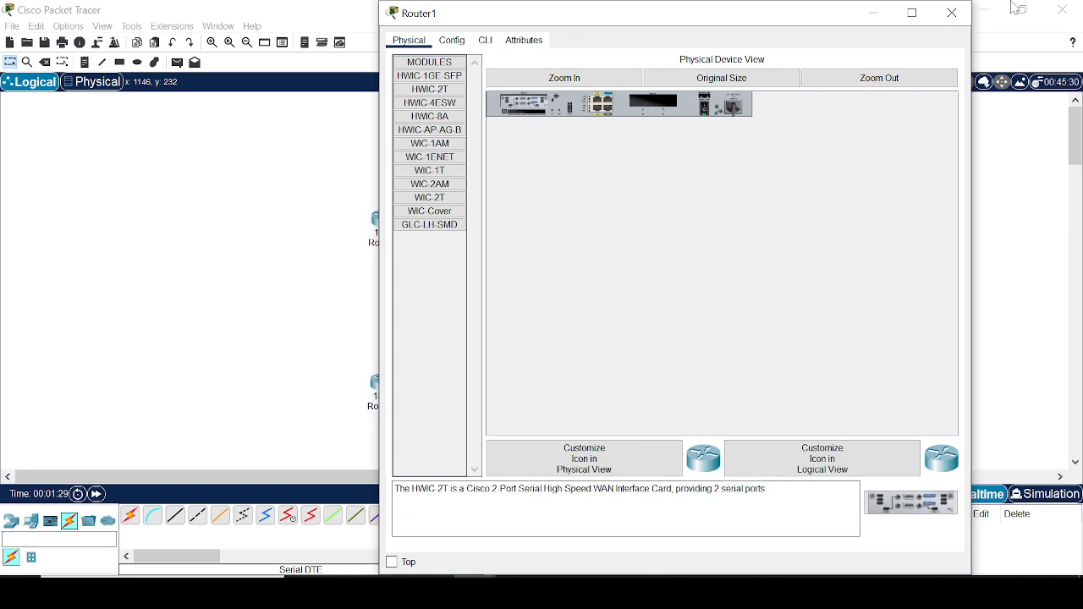
left_click(951, 12)
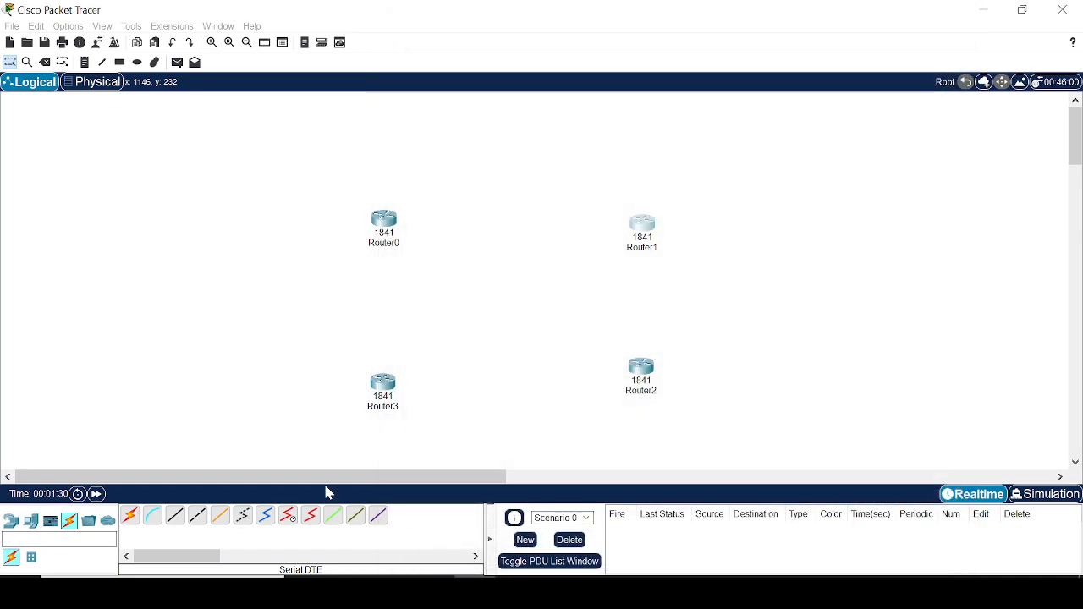
Install an HWIC-2T serial module in the first empty expansion slot of Router3.
left_click(385, 385)
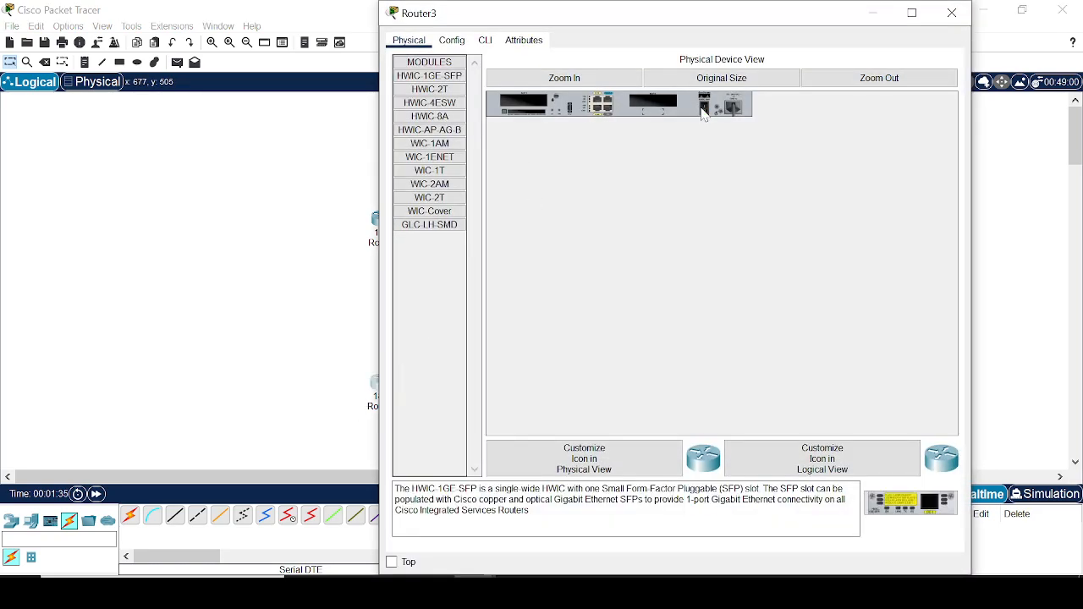
left_click_drag(457, 88, 519, 107)
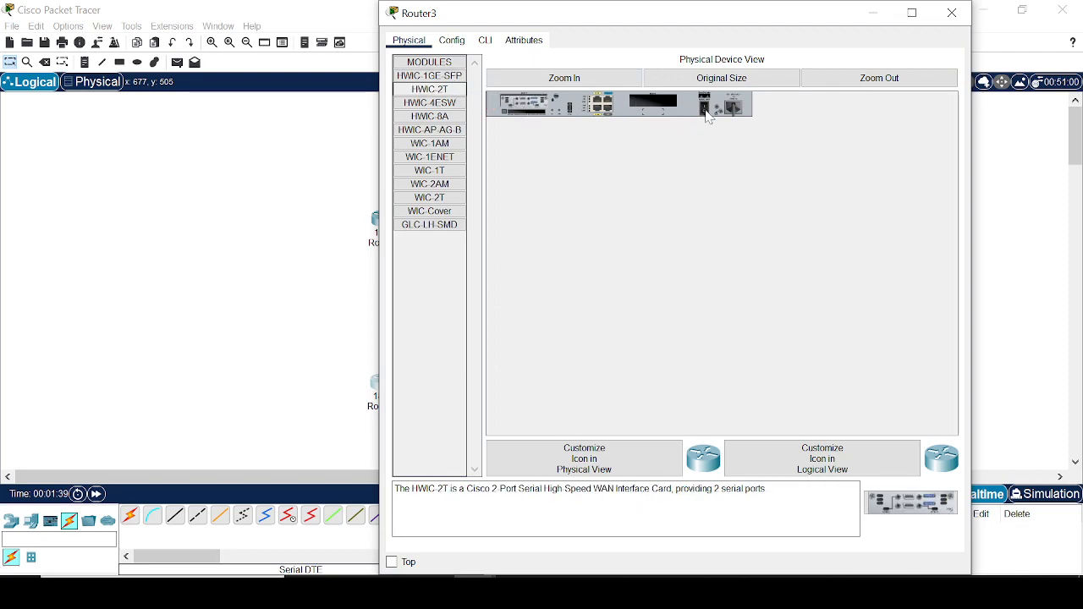
left_click(952, 13)
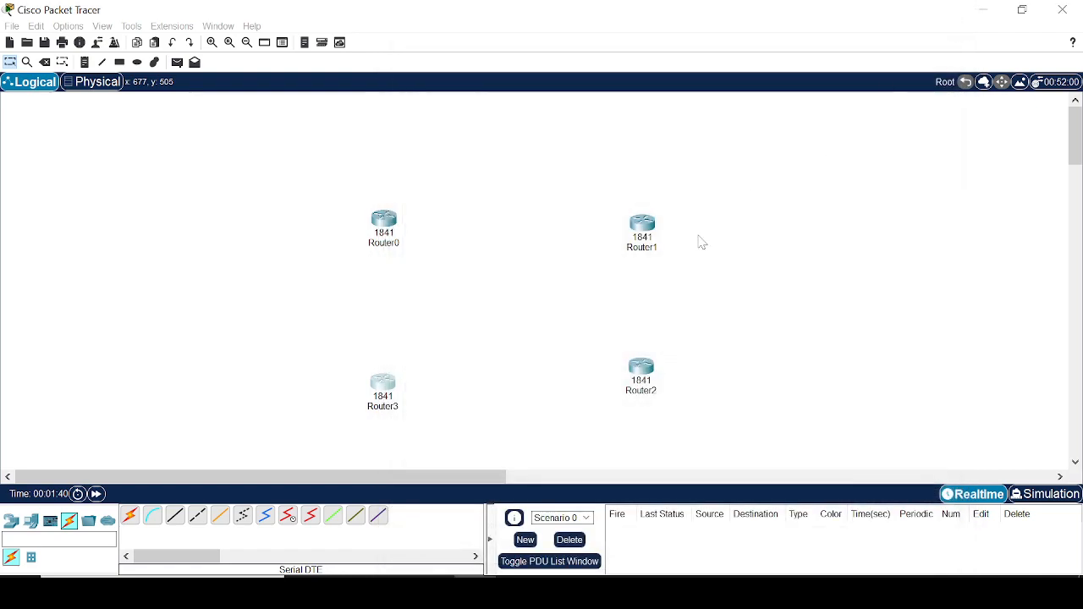
Install an HWIC-2T serial module in the first empty expansion slot of Router2.
left_click(645, 367)
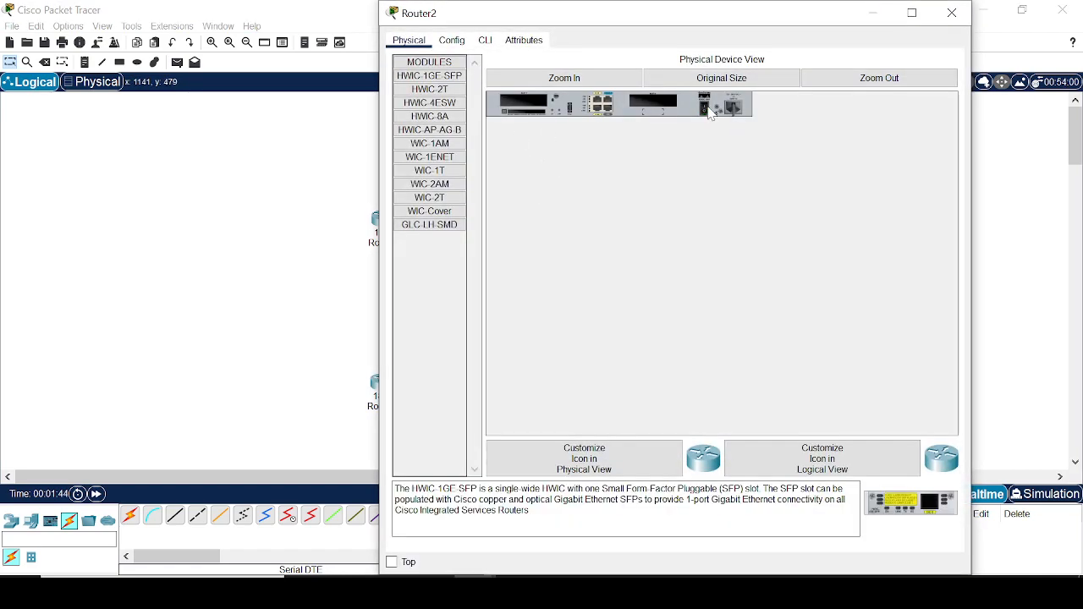
left_click_drag(429, 90, 523, 108)
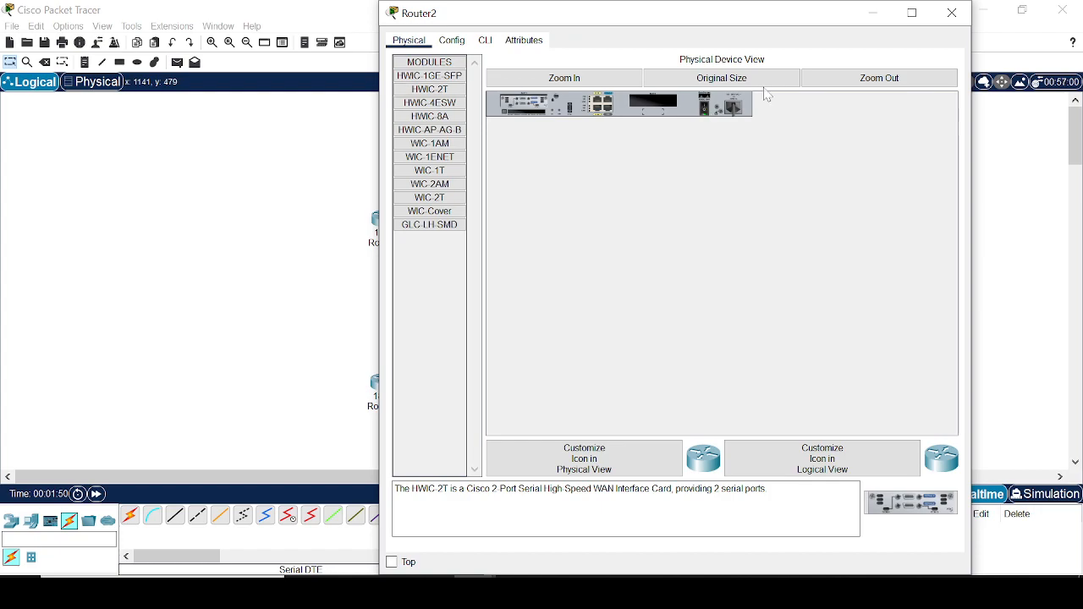
left_click(952, 13)
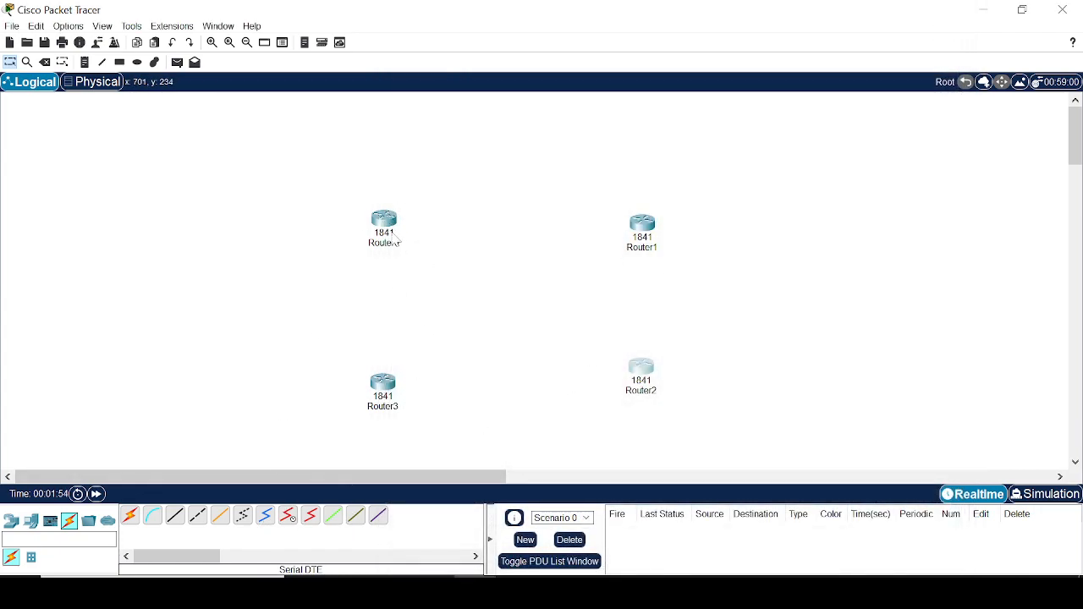
Check which ports Router0, Router1 and Router2 offer for a Serial DTE cable.
left_click(313, 517)
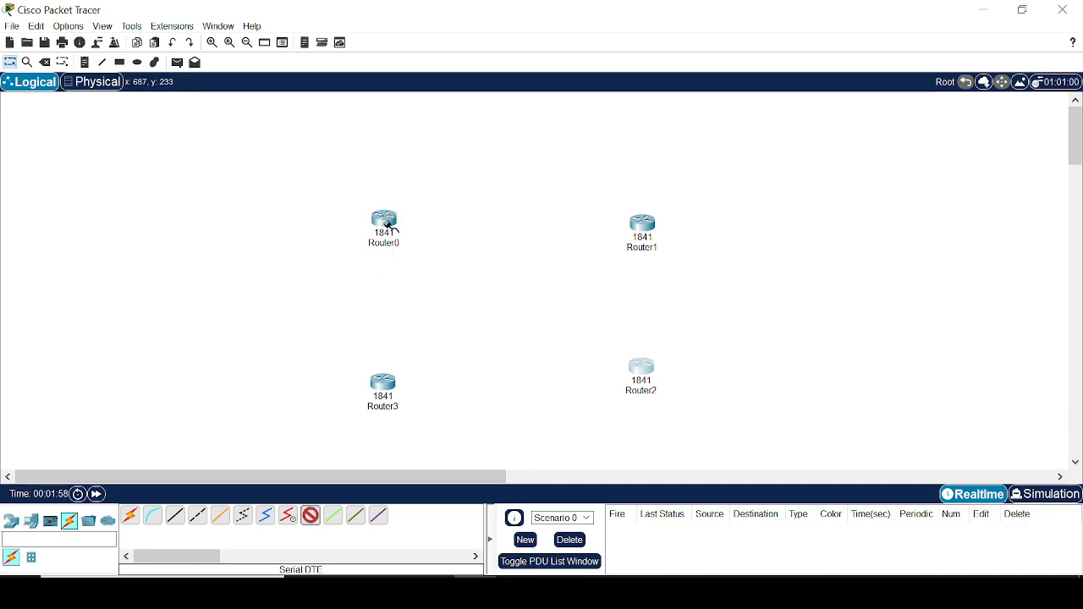
left_click(393, 232)
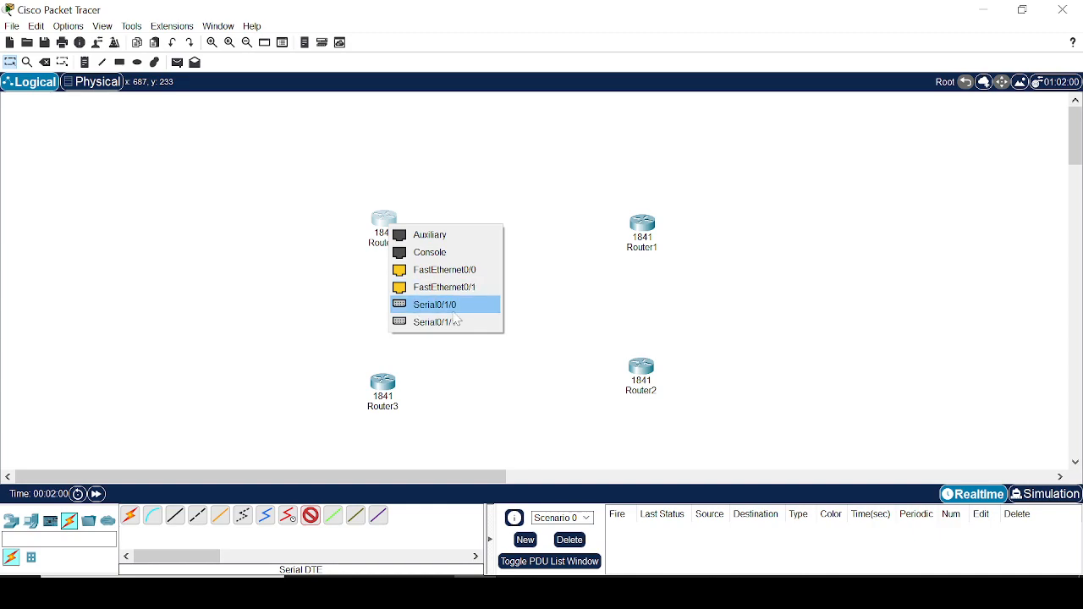
left_click(634, 223)
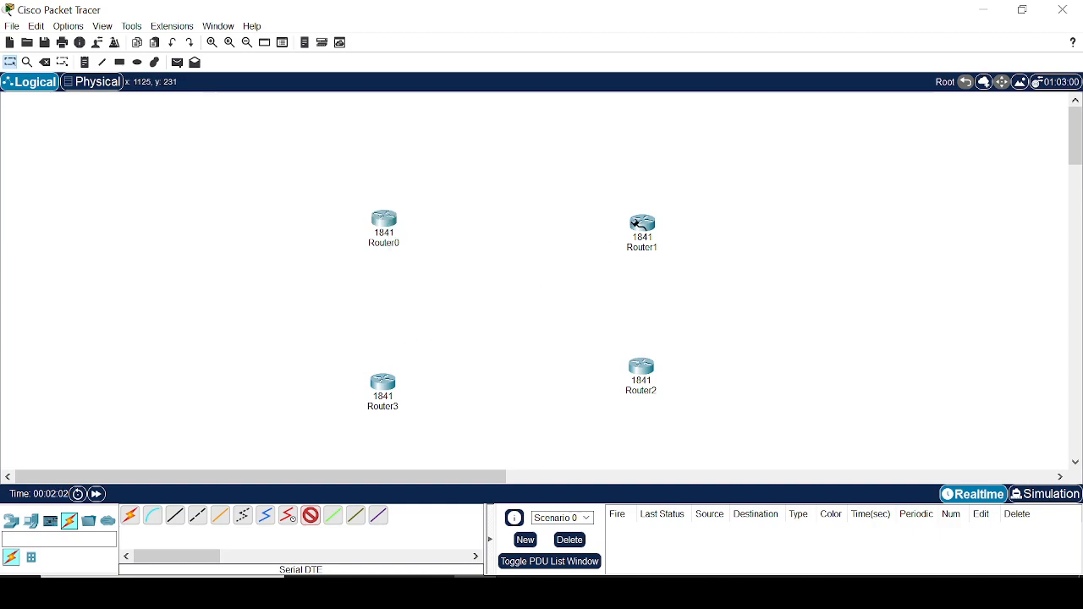
left_click(637, 223)
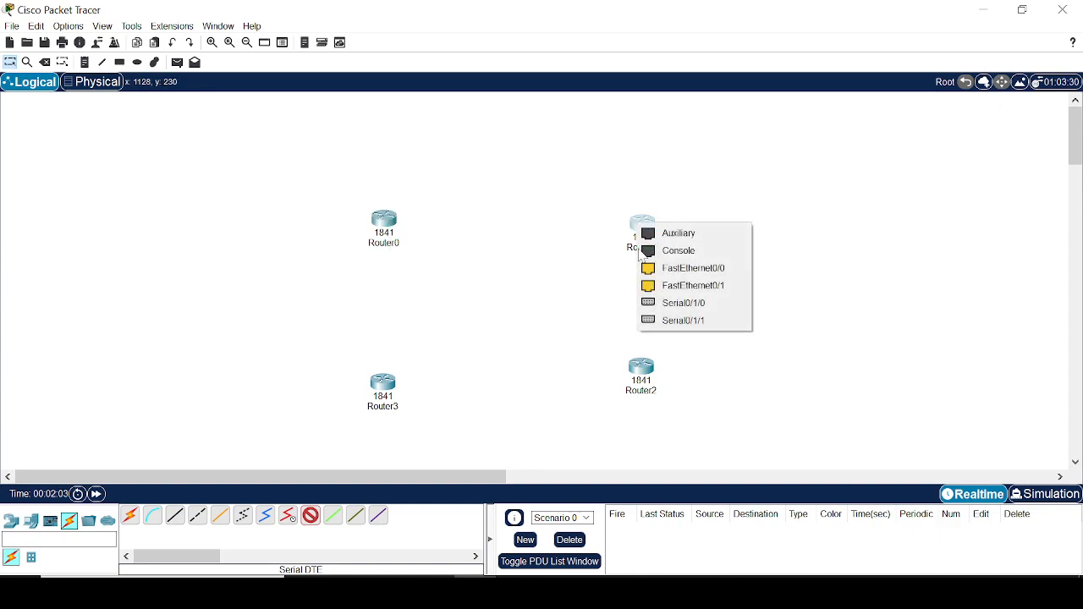
left_click(648, 370)
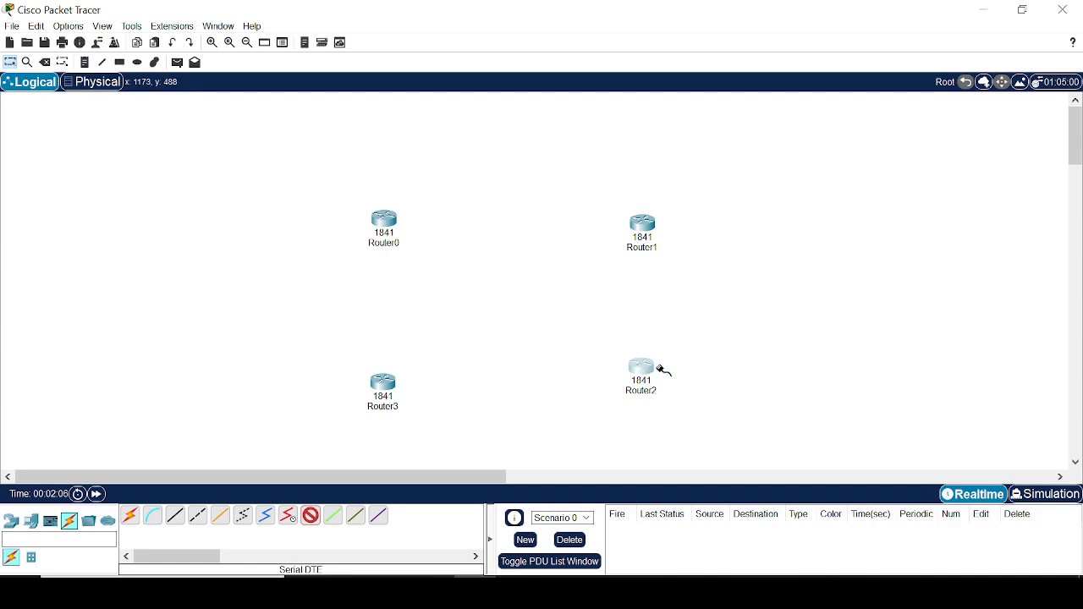
left_click(658, 370)
left_click(528, 418)
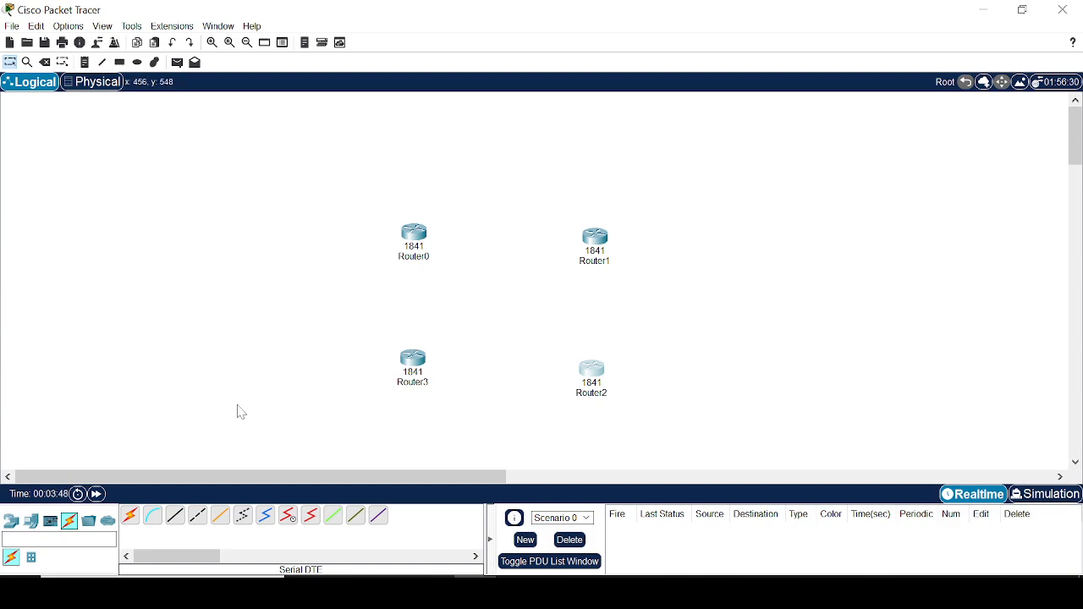
Place four 2960 switches in the workspace, one on the outer side of each router.
left_click(11, 521)
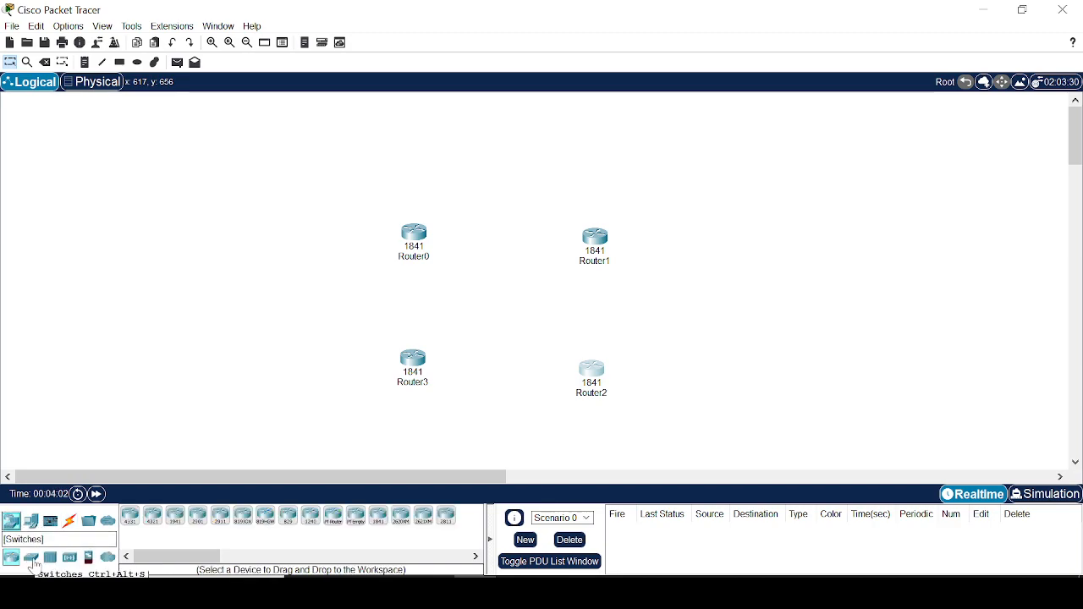
left_click(32, 560)
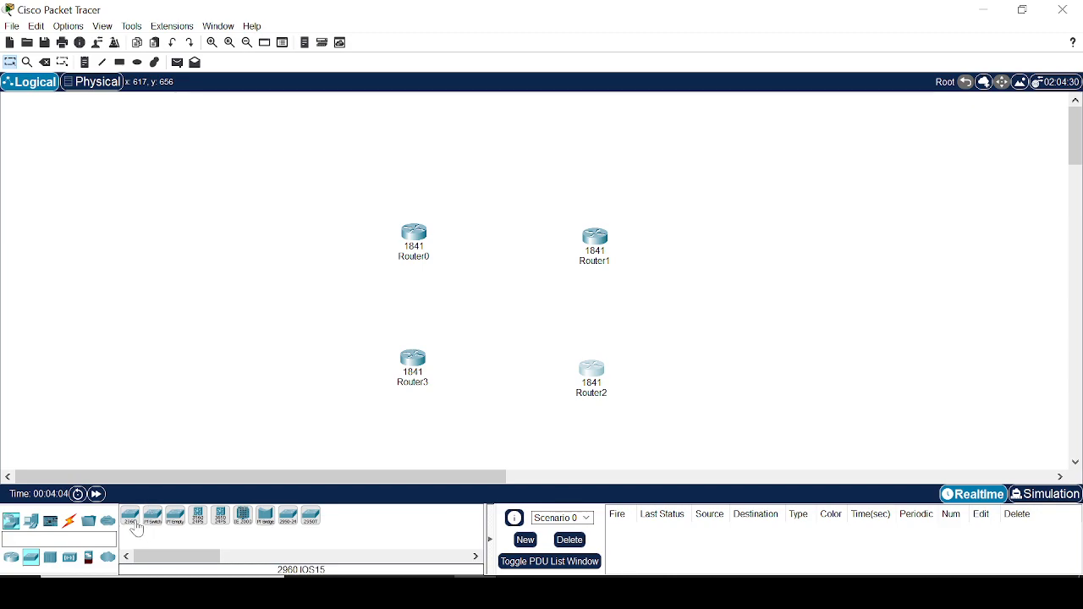
left_click(132, 519)
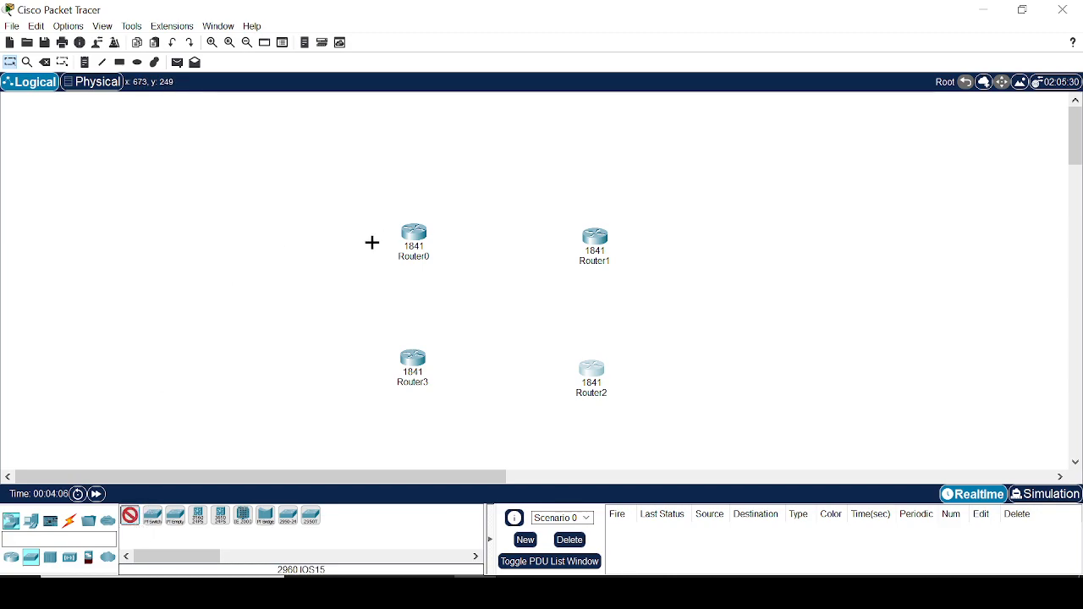
left_click(292, 192)
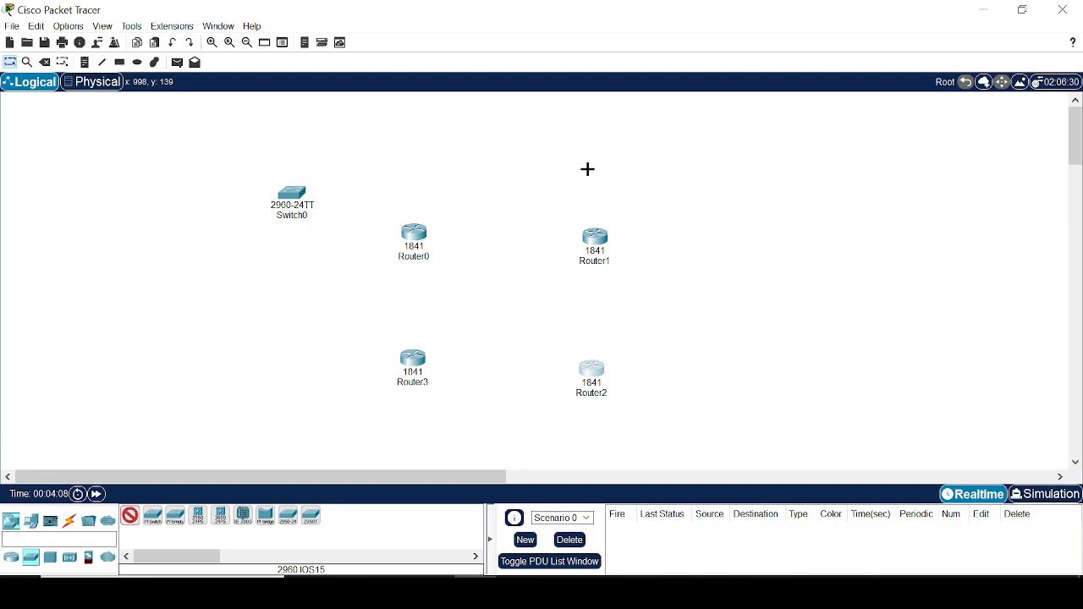
left_click(682, 162)
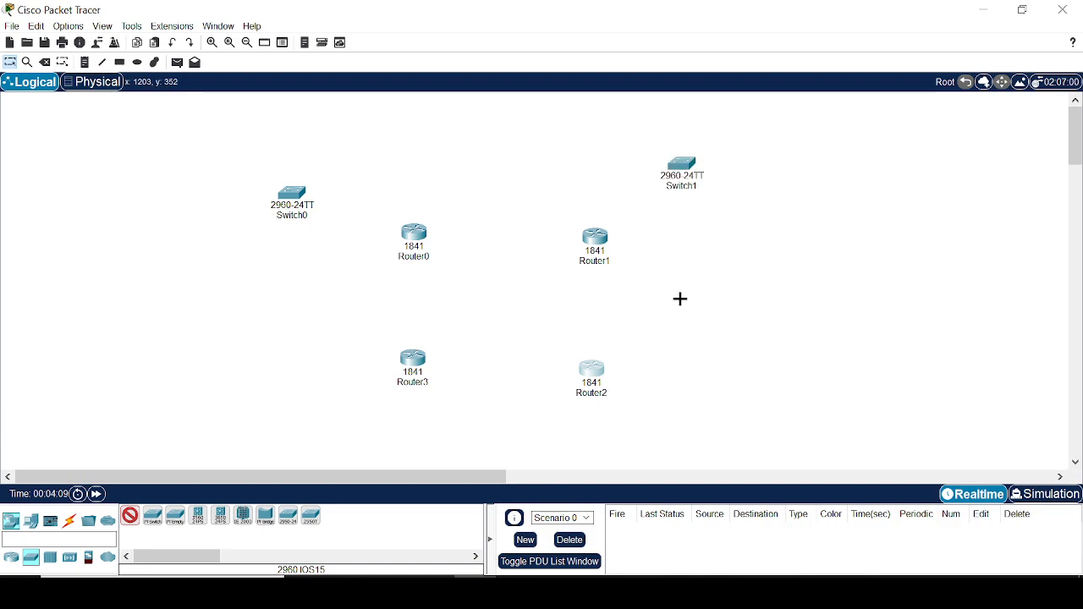
left_click(696, 395)
left_click(269, 380)
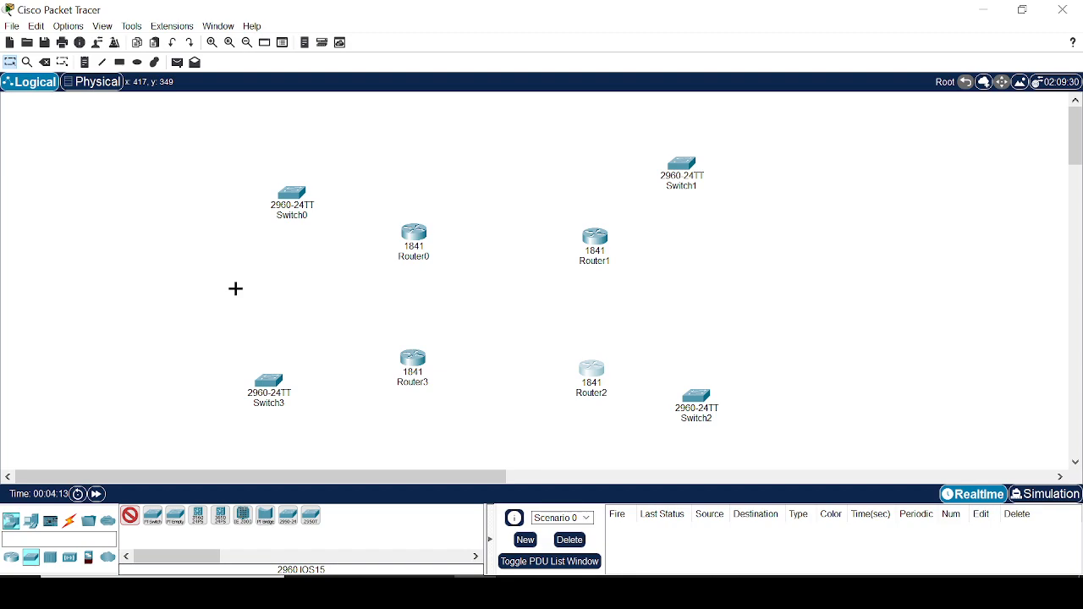
key("Escape")
Place four PCs in the workspace, one on the outer side of each 2960 switch.
left_click(31, 522)
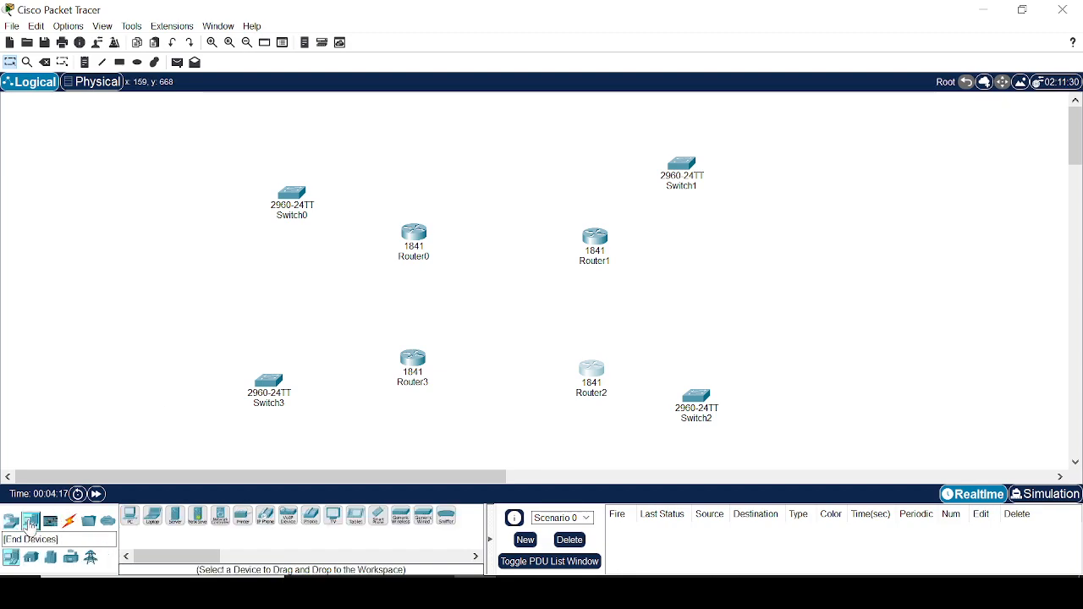
left_click(131, 518)
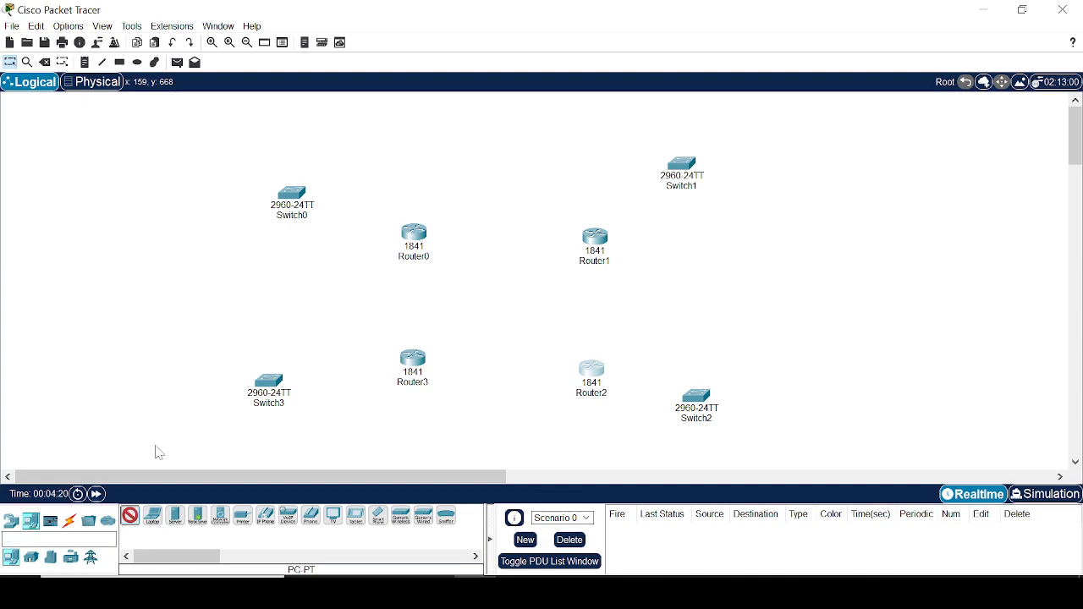
left_click(199, 158)
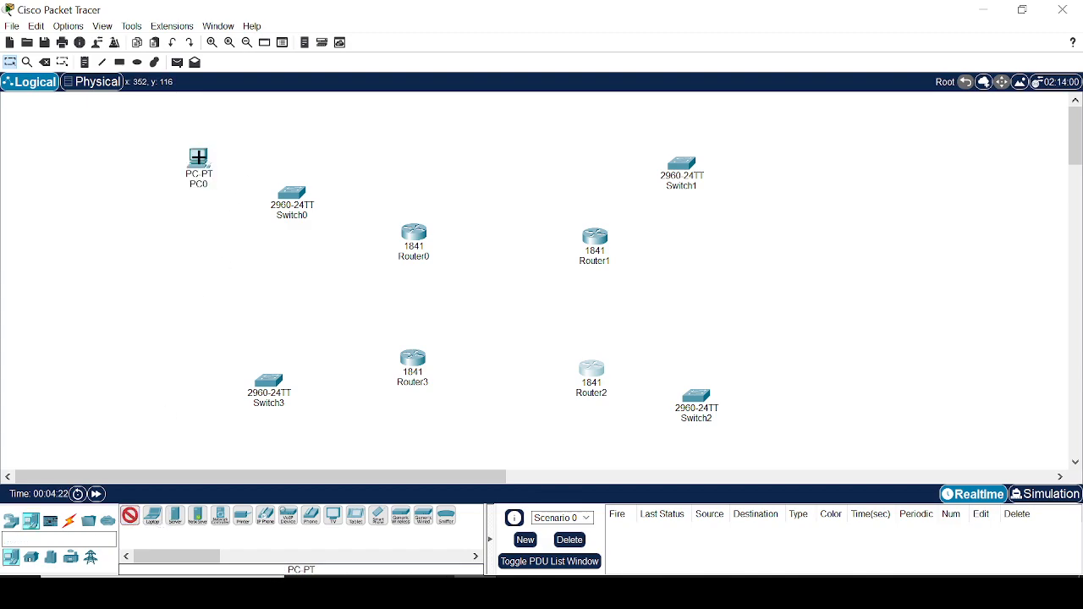
left_click(185, 395)
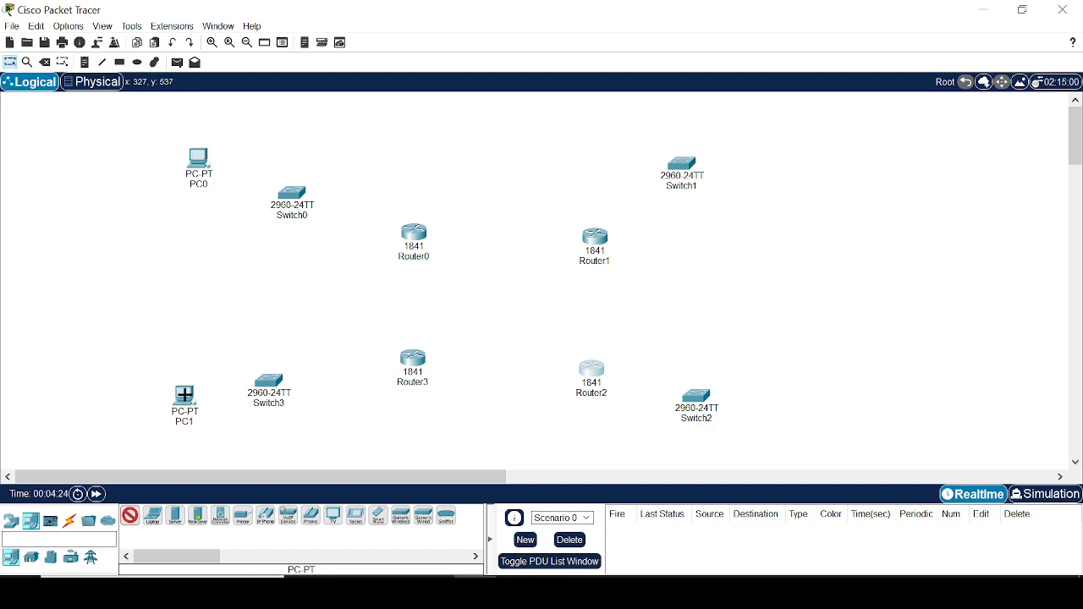
left_click(750, 137)
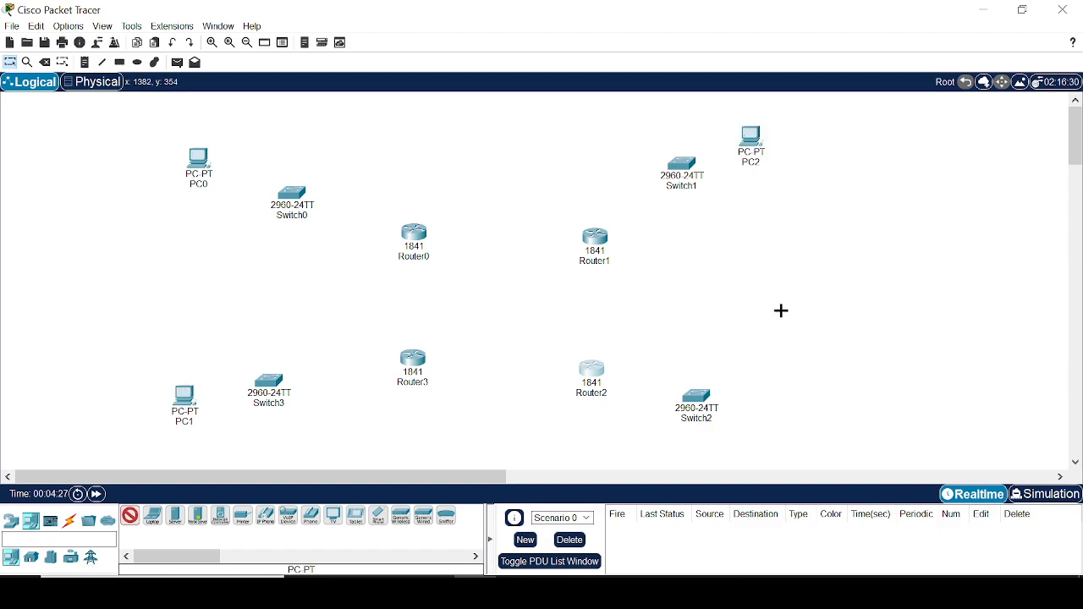
left_click(762, 413)
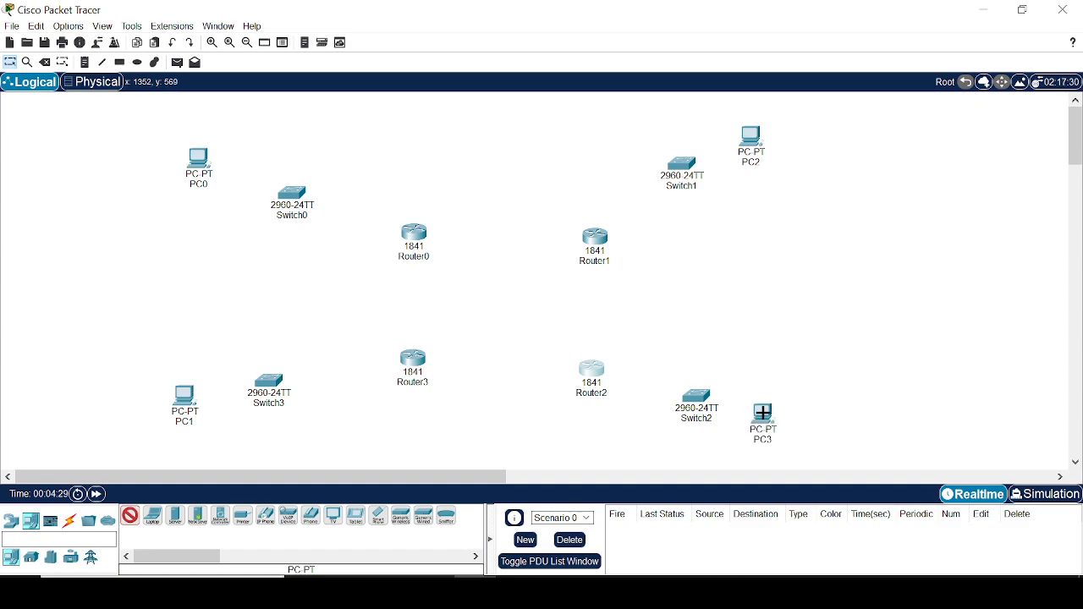
key("Escape")
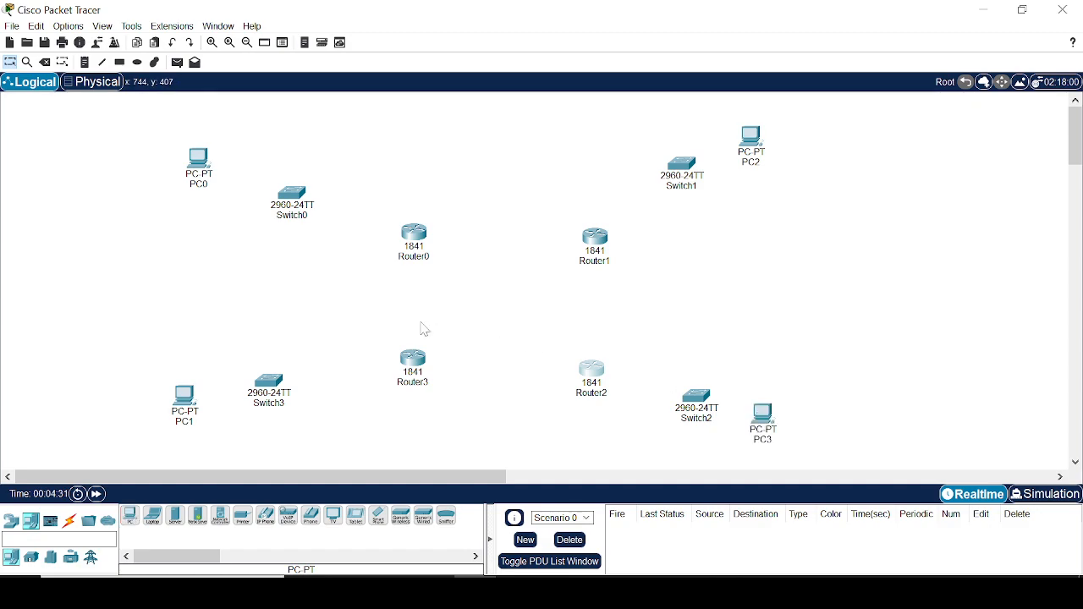
Connect Router0's Serial0/1/0 to Router1's Serial0/1/1 with a Serial DTE cable.
left_click(71, 522)
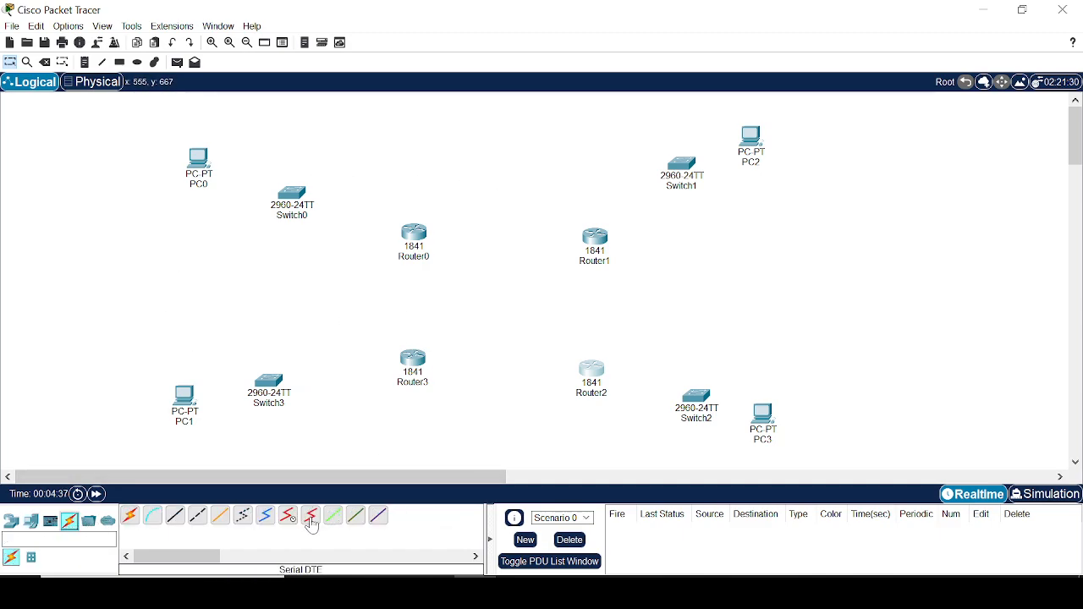
left_click(311, 525)
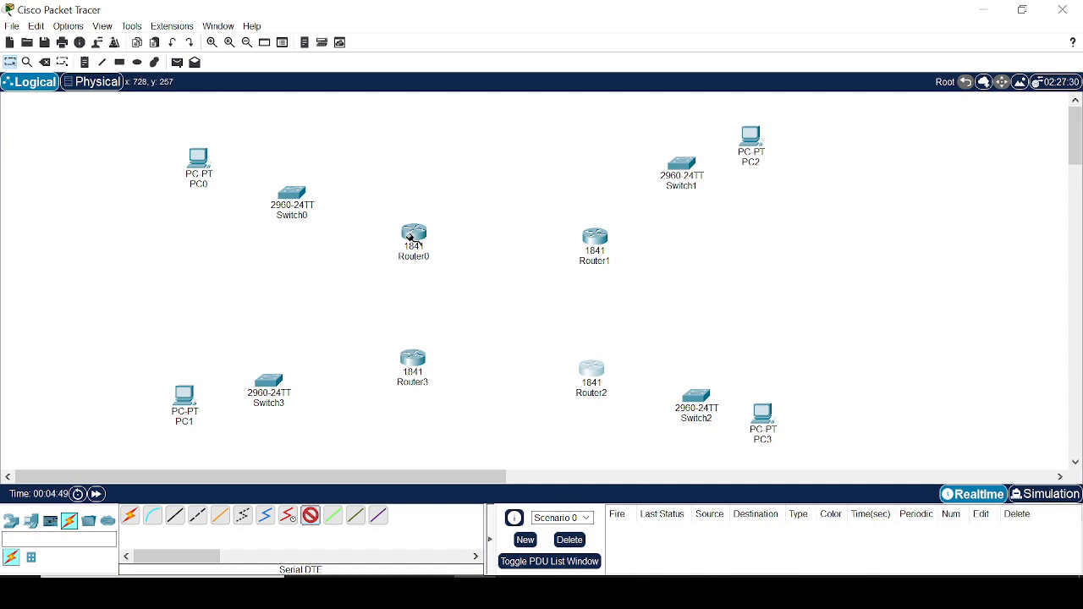
mouse_move(417, 236)
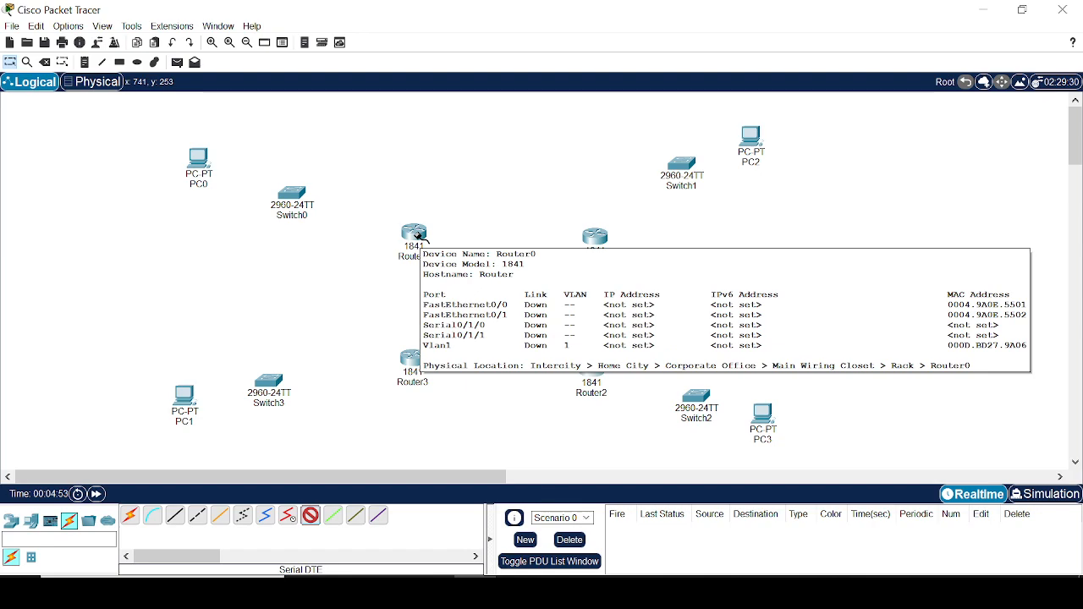
left_click(417, 237)
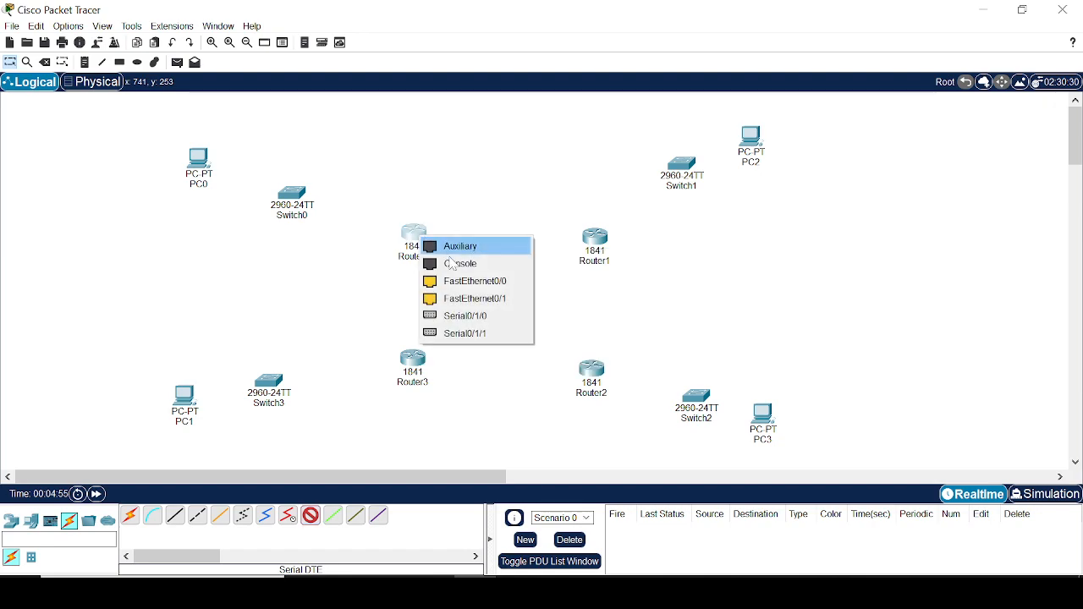
left_click(478, 317)
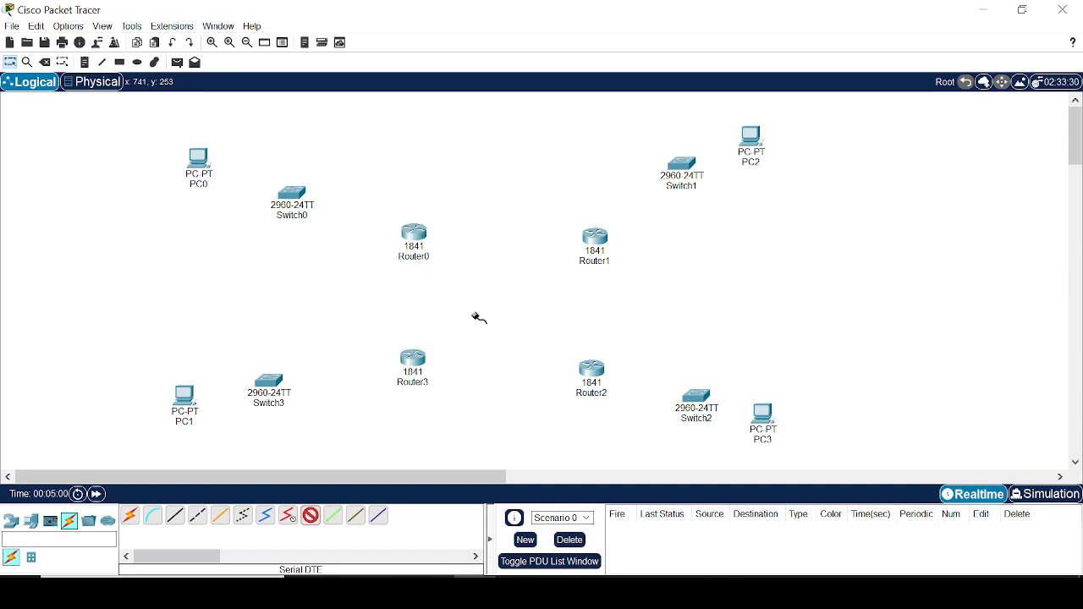
left_click(598, 240)
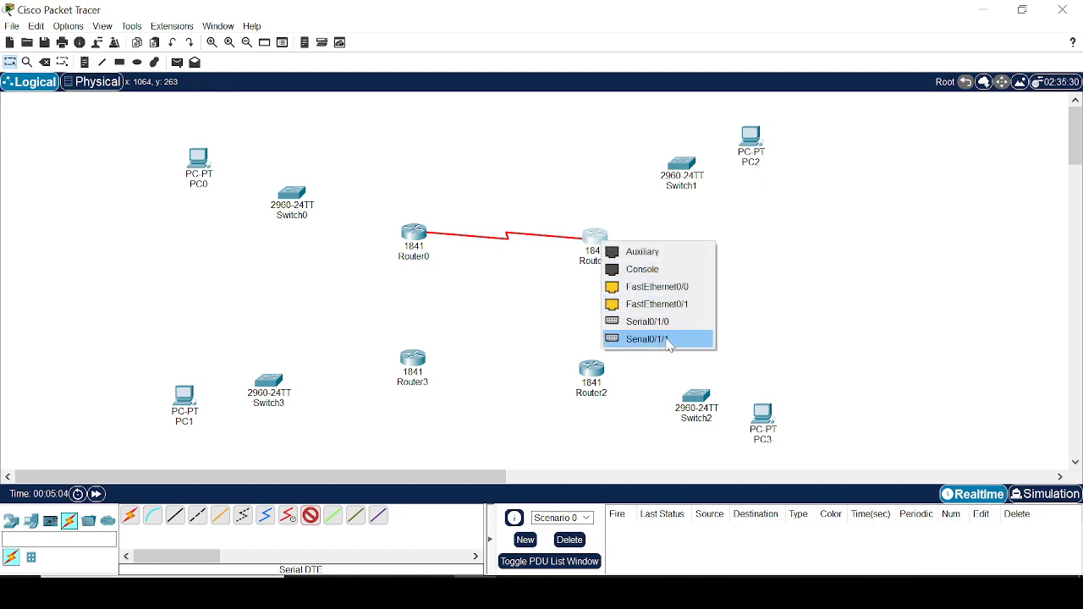
left_click(647, 338)
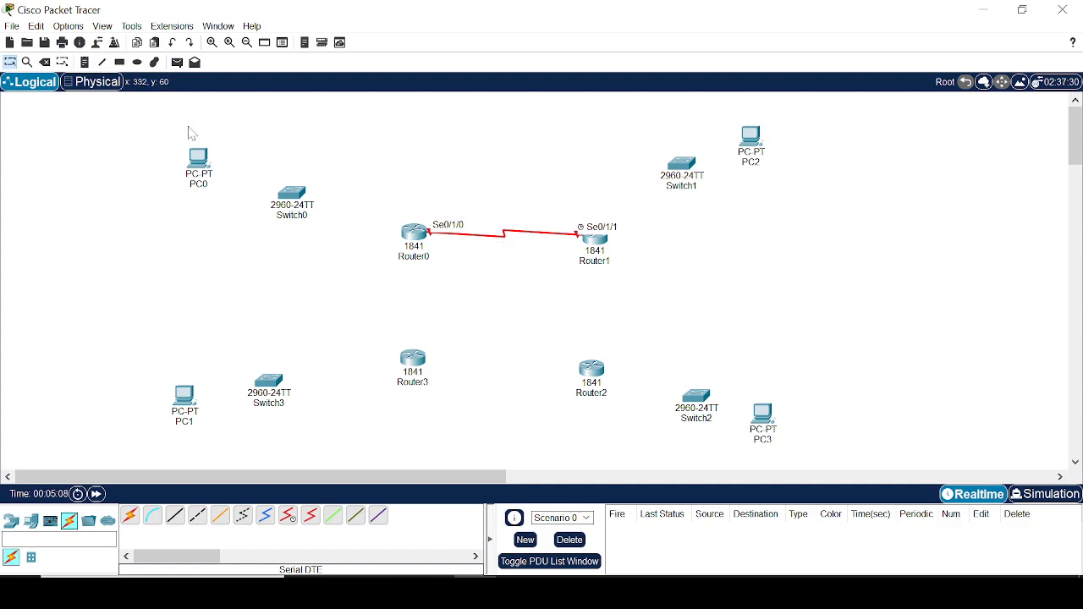
Check the Always Show Port Labels in Logical Workspace option in the interface preferences.
left_click(81, 31)
left_click(104, 51)
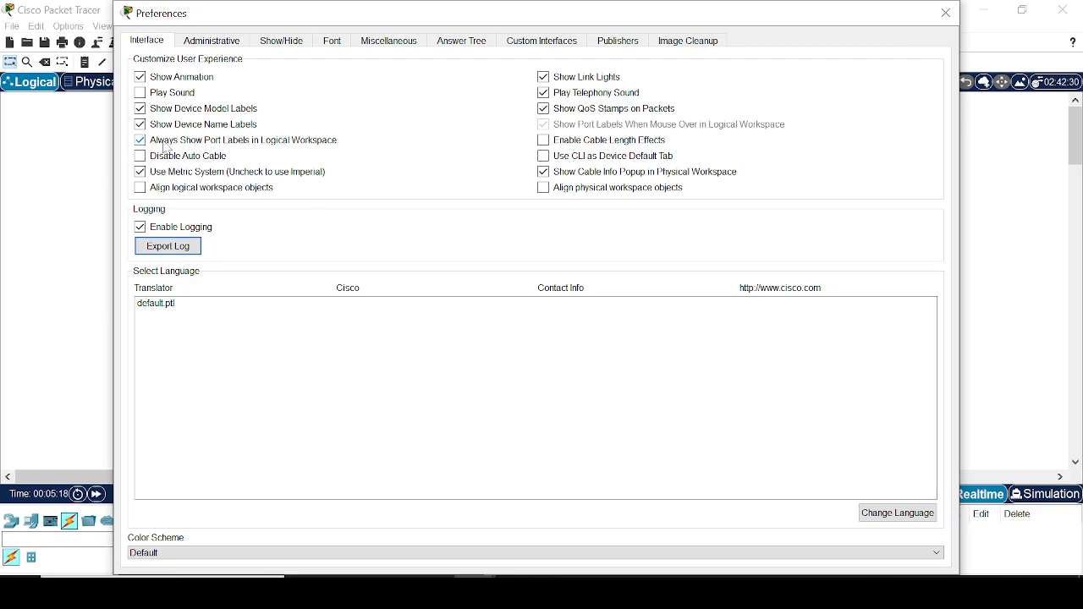
left_click(947, 13)
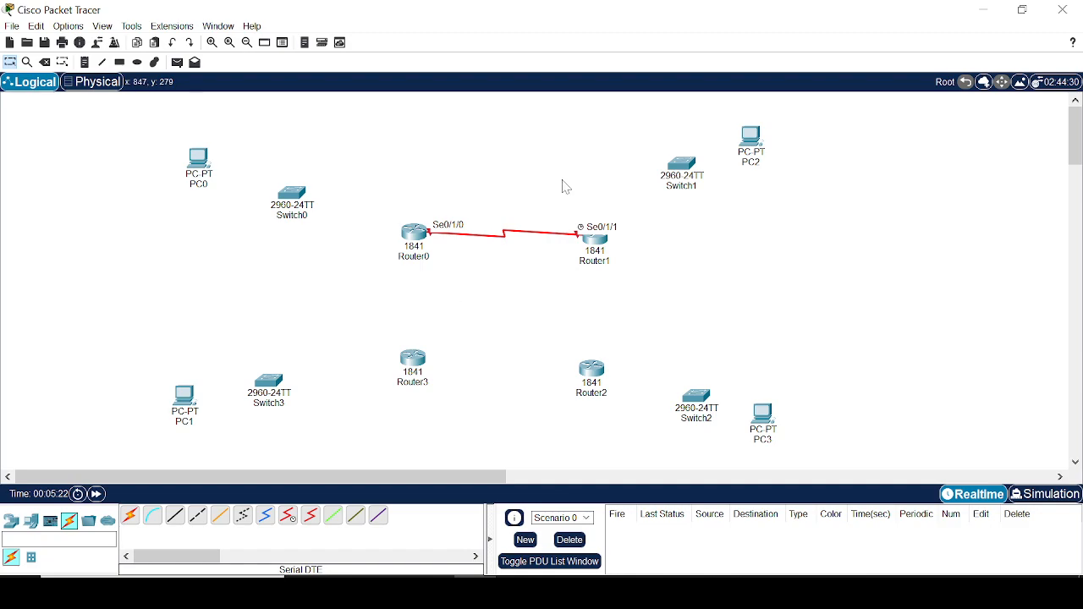
Connect Router1's Serial0/1/0 to Router2's Serial0/1/1 with a Serial DTE cable.
left_click(313, 515)
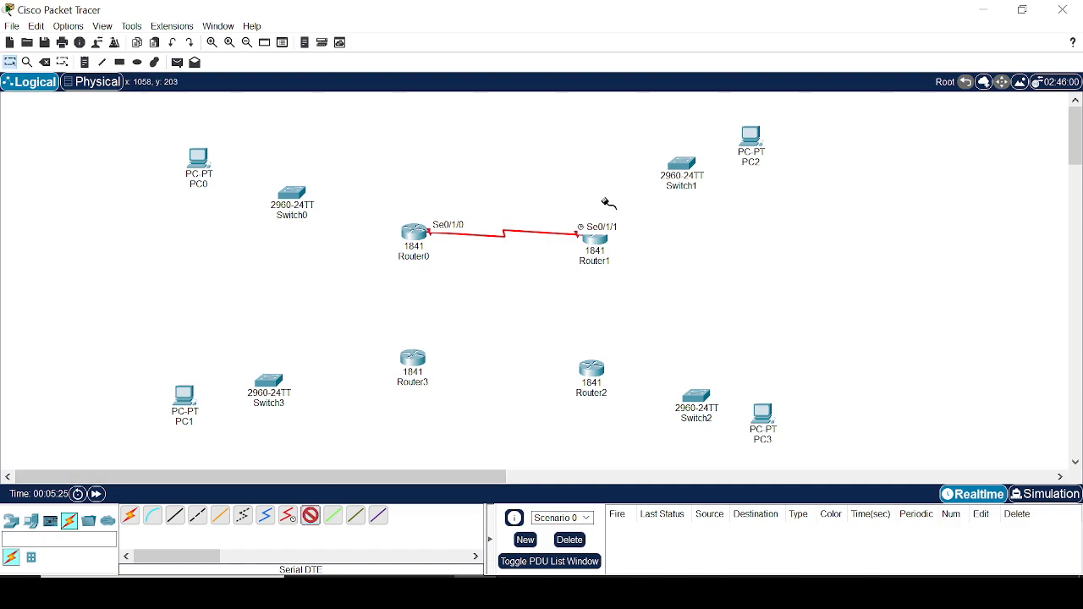
left_click(606, 247)
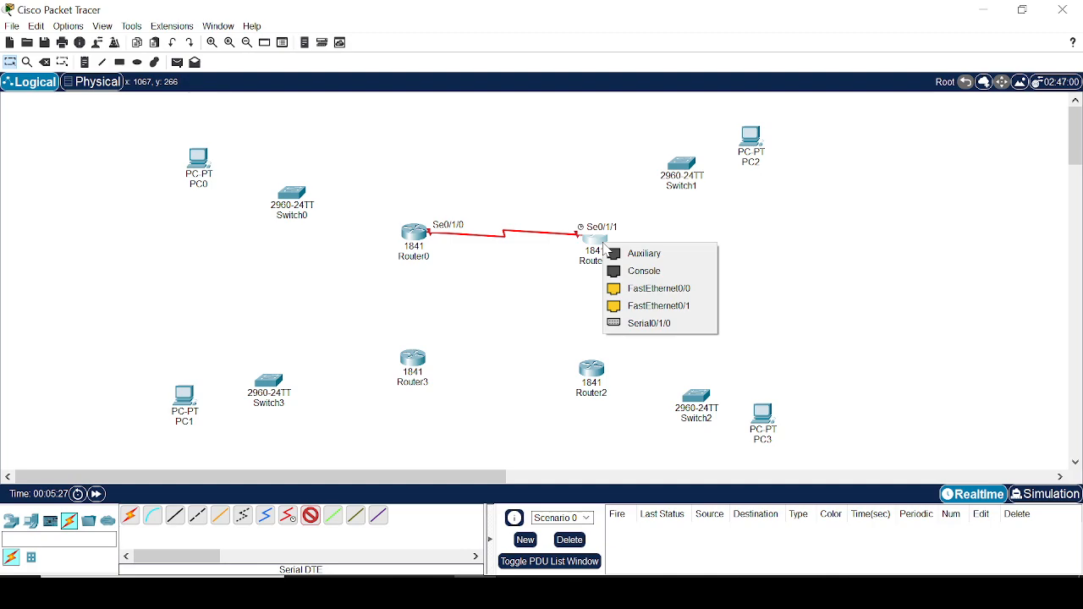
left_click(650, 324)
left_click(595, 369)
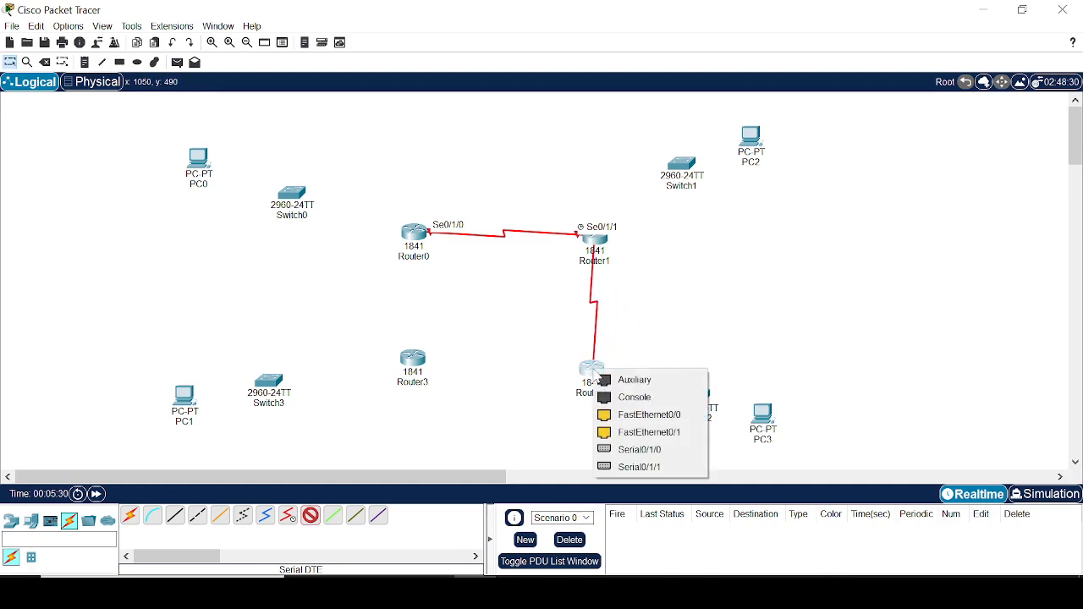
left_click(659, 470)
Connect Router2's Serial0/1/0 to Router3's Serial0/1/1 with a Serial DTE cable.
left_click(596, 373)
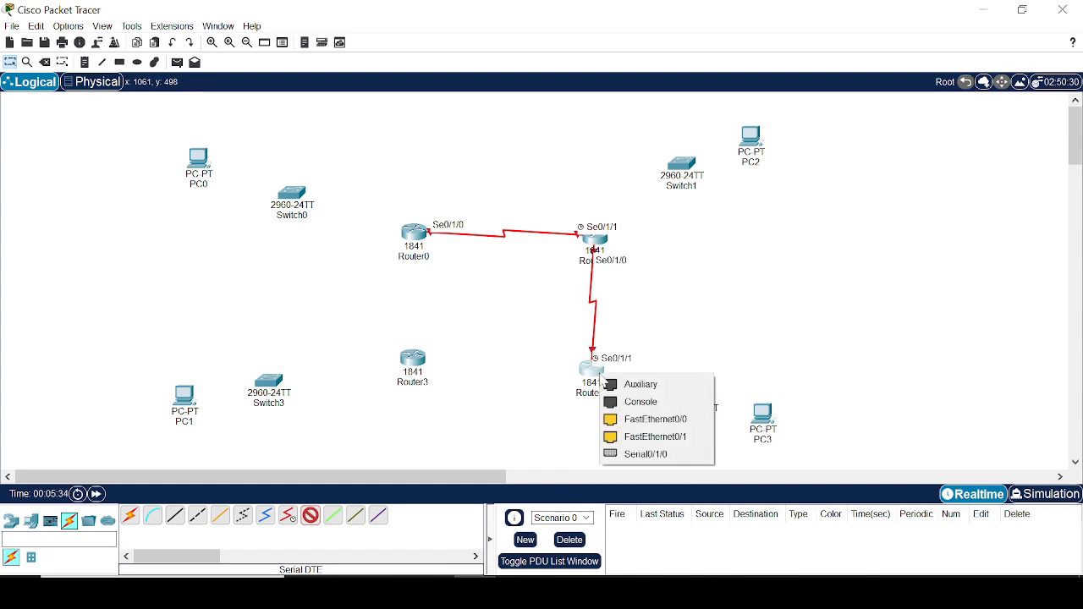
left_click(645, 455)
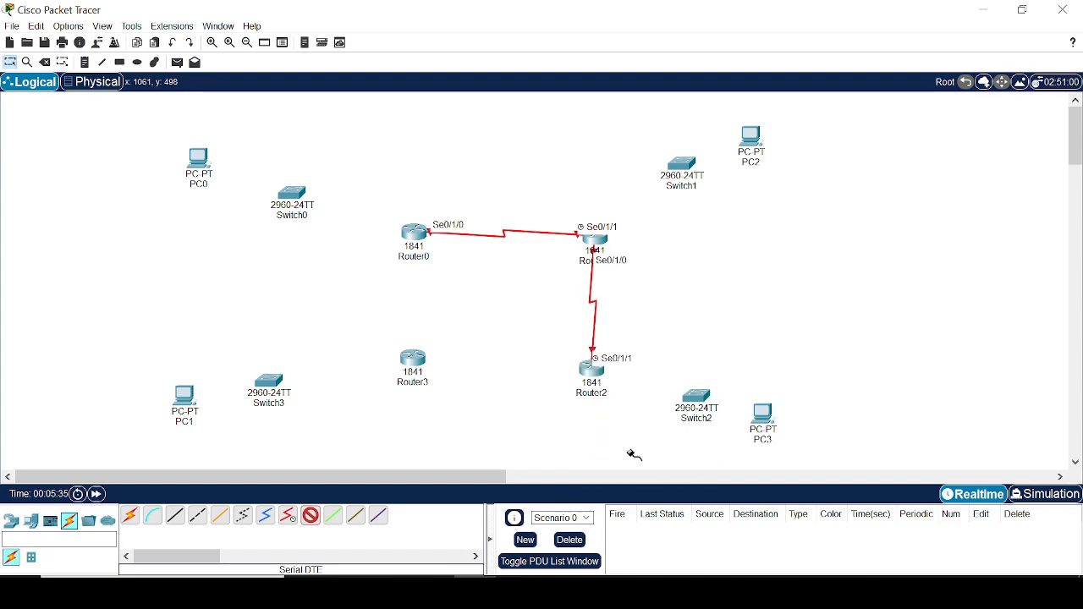
left_click(414, 359)
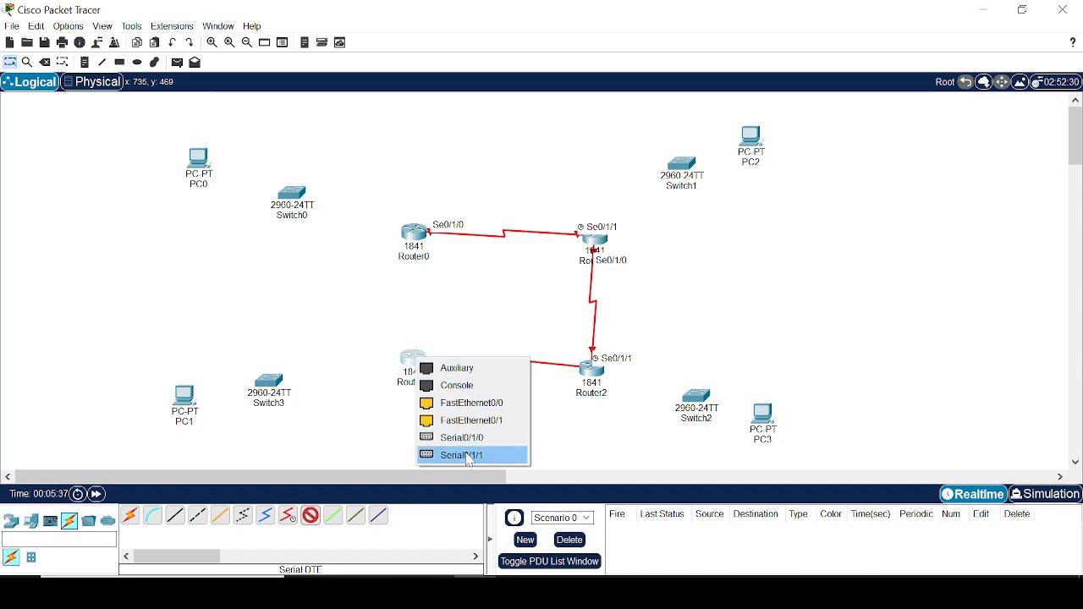
left_click(468, 455)
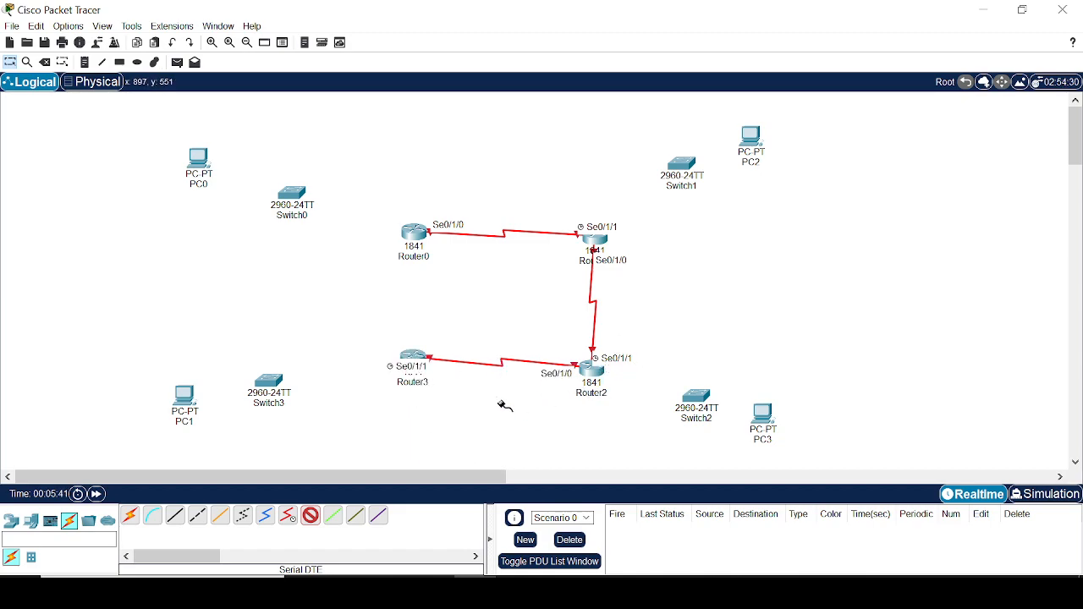
Close the router ring by connecting Router3's Serial0/1/0 to Router0's Serial0/1/1 with a Serial DTE cable.
left_click(417, 353)
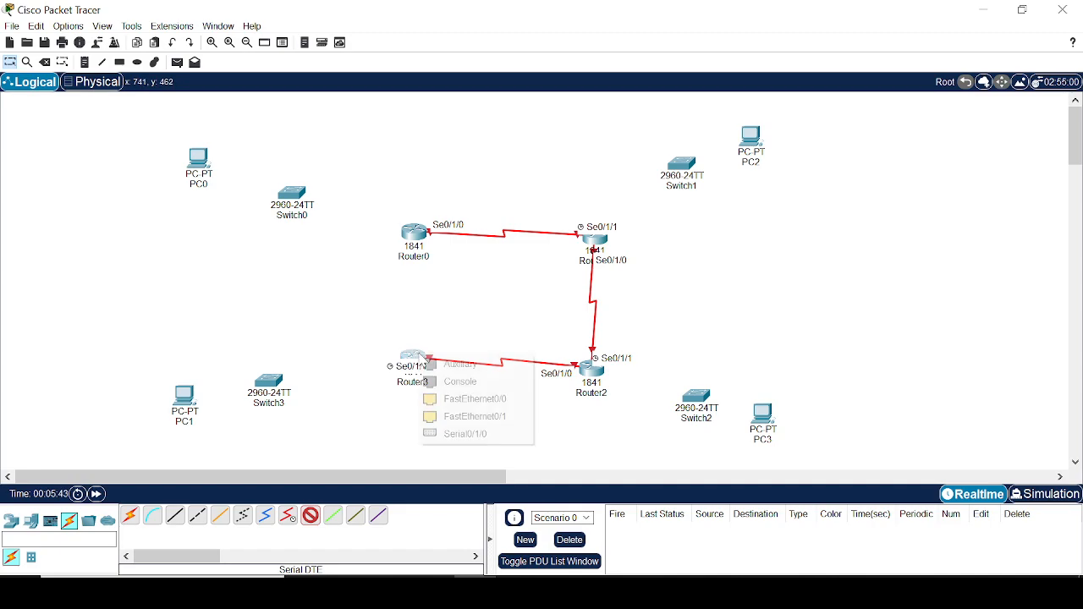
left_click(451, 432)
left_click(416, 234)
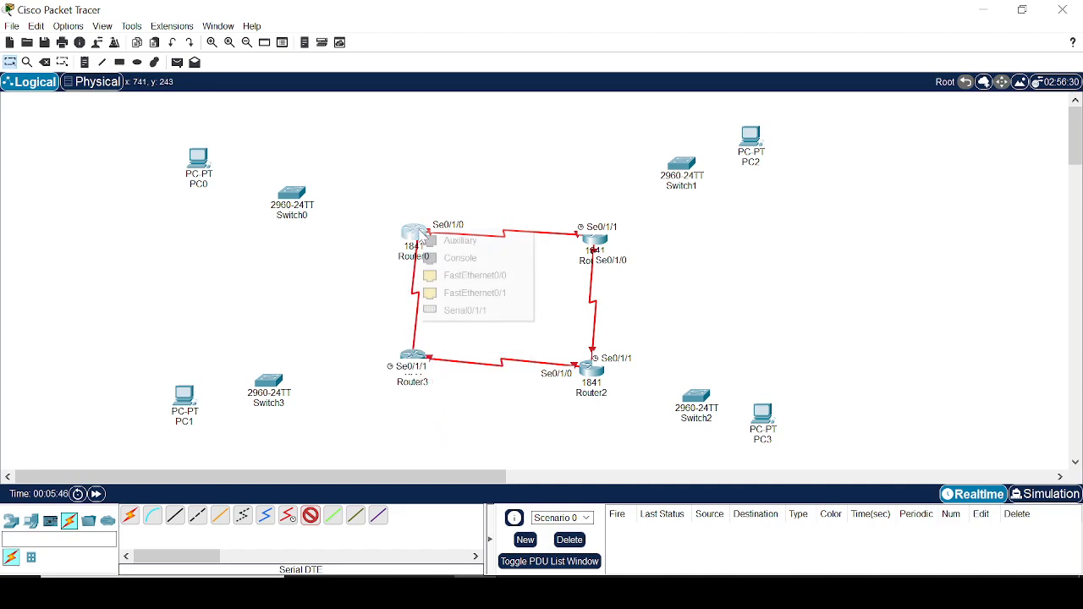
left_click(451, 311)
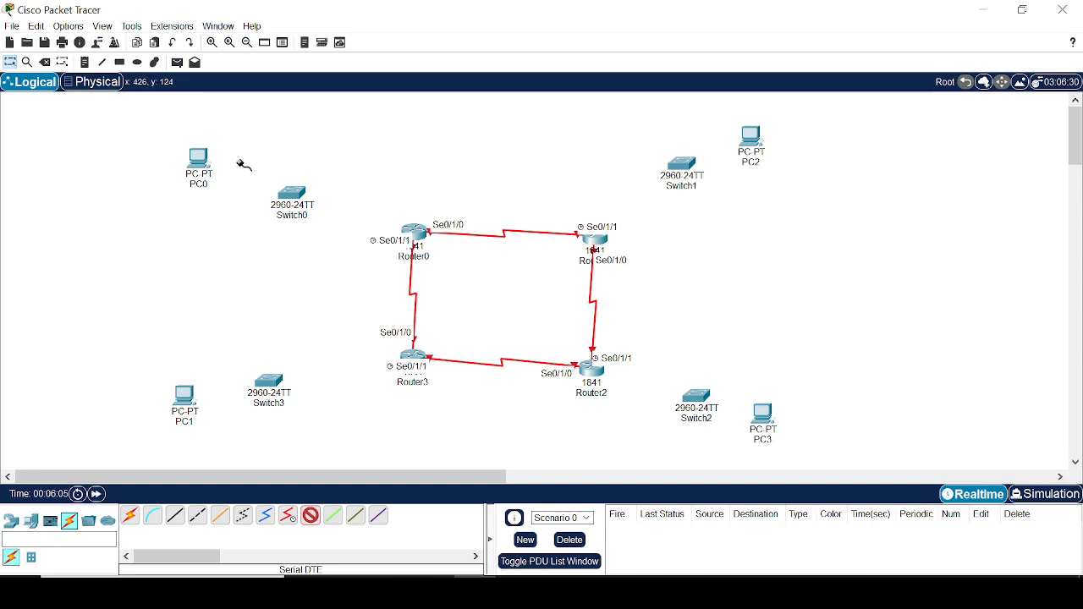
key("Escape")
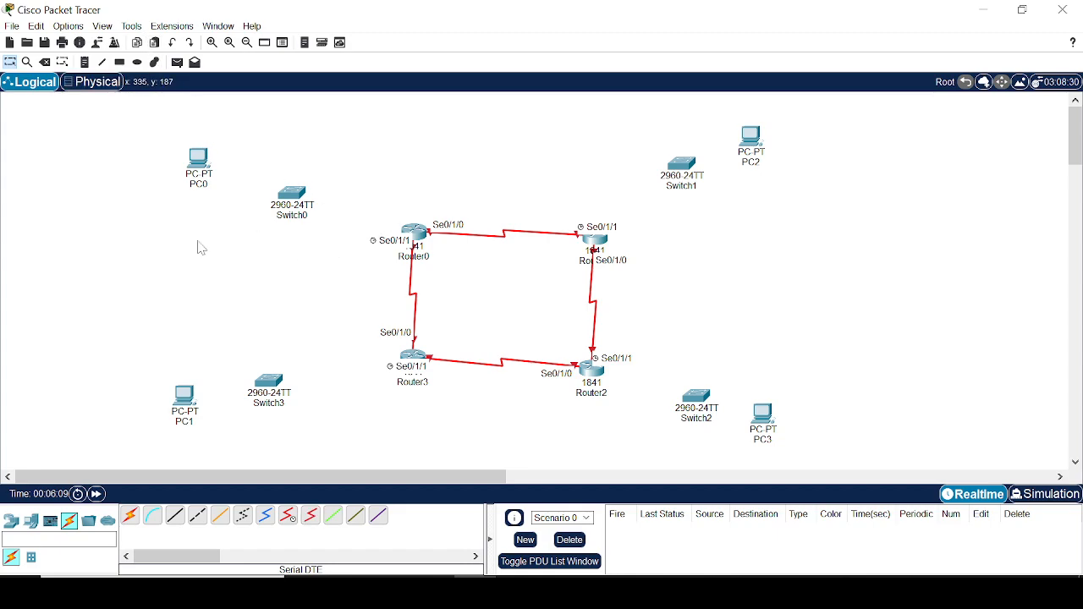
Connect Router0's FastEthernet0/0 to Switch0's FastEthernet0/11 with a Copper Cross-Over cable.
left_click(199, 522)
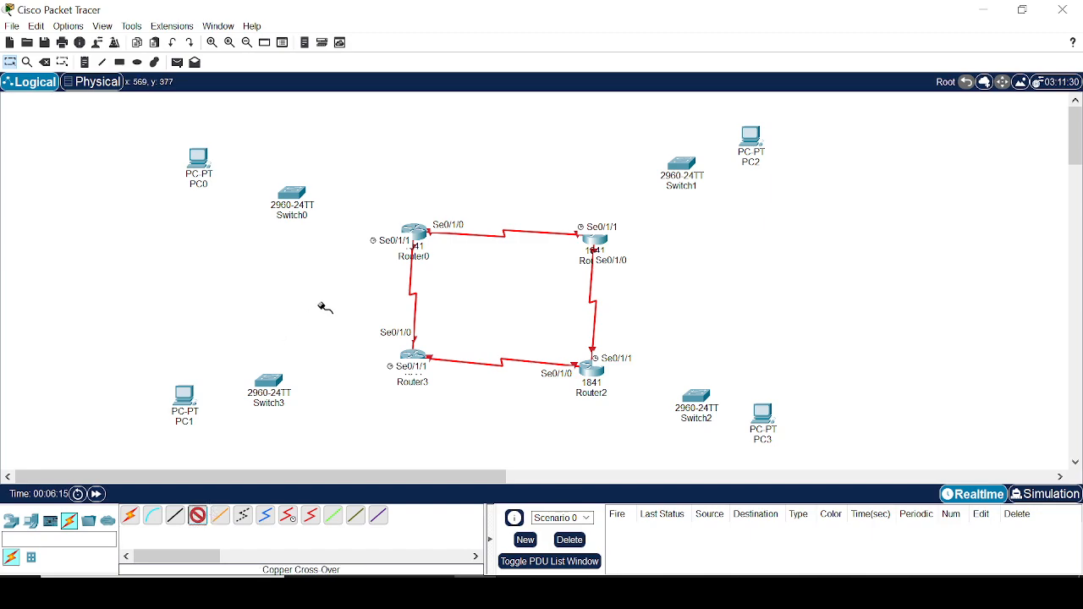
left_click(418, 230)
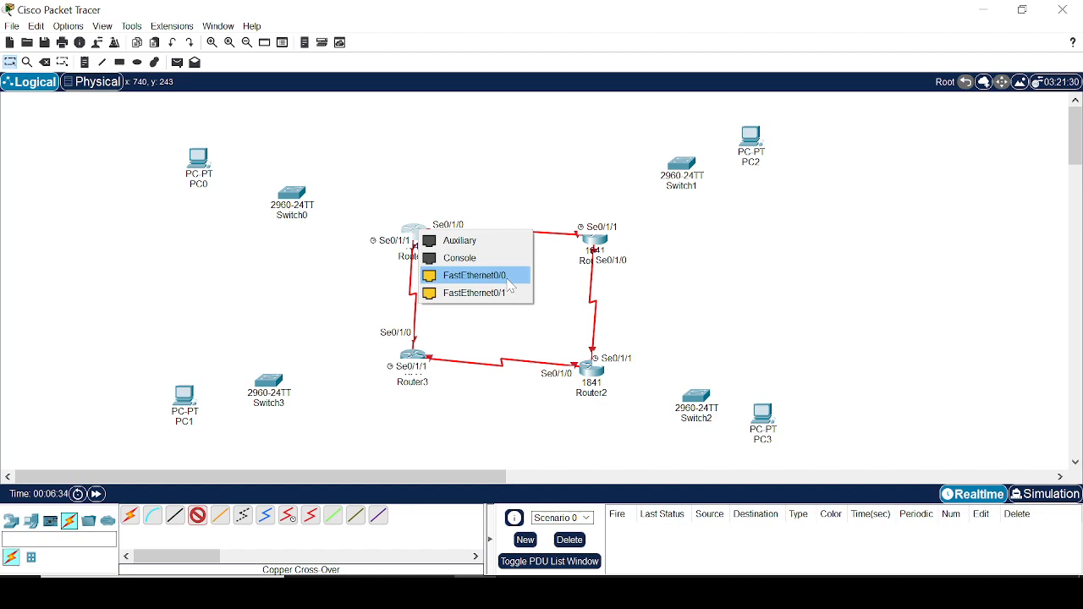
left_click(473, 276)
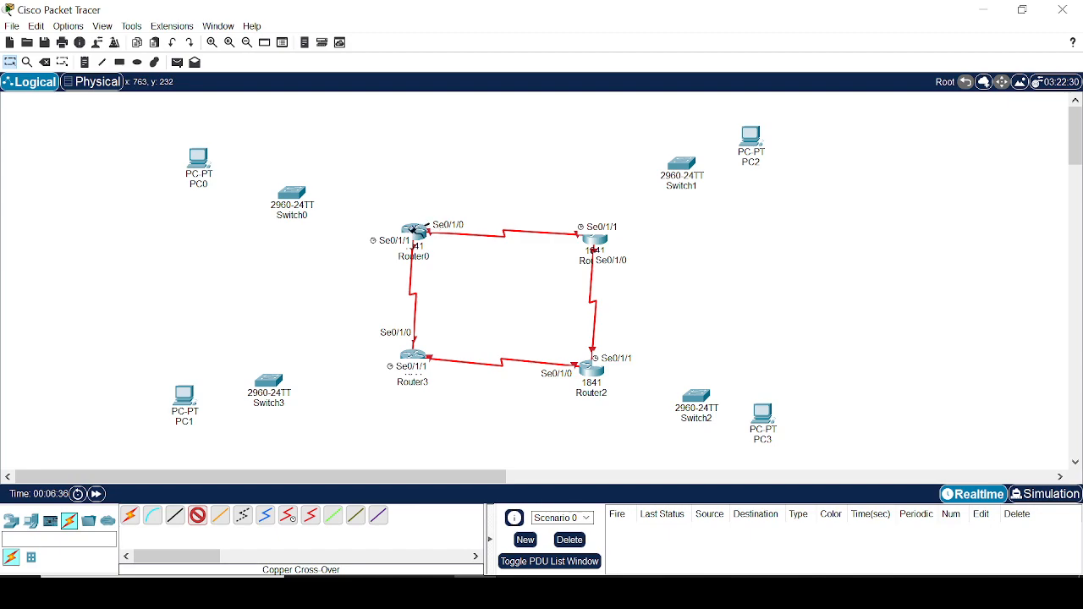
left_click(291, 193)
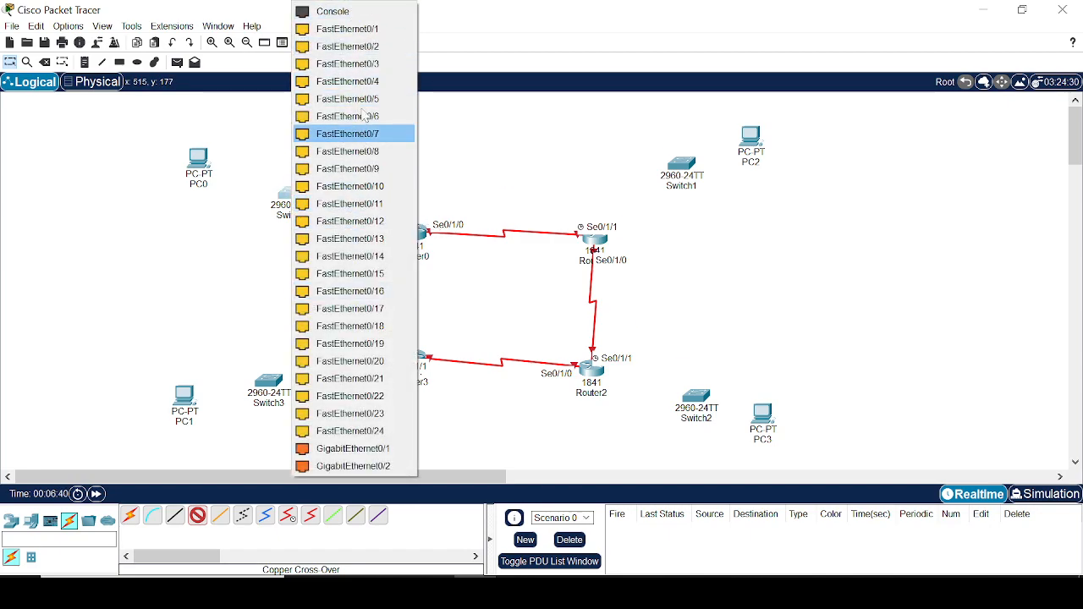
left_click(349, 204)
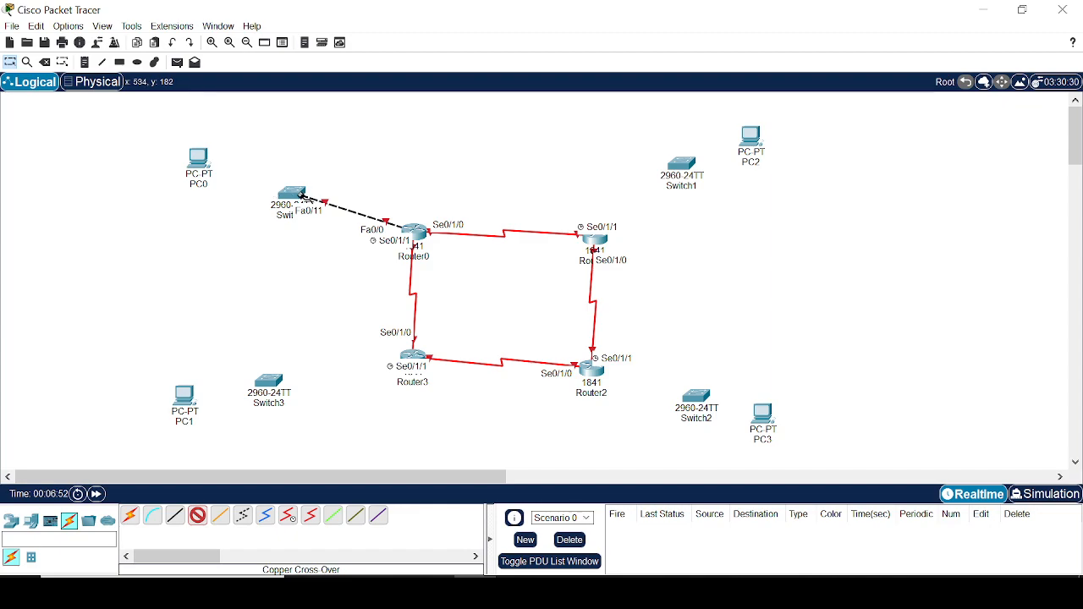
Connect Switch0's FastEthernet0/7 to PC0's FastEthernet0 with a Copper Cross-Over cable.
left_click(307, 191)
left_click(359, 137)
left_click(203, 160)
left_click(234, 220)
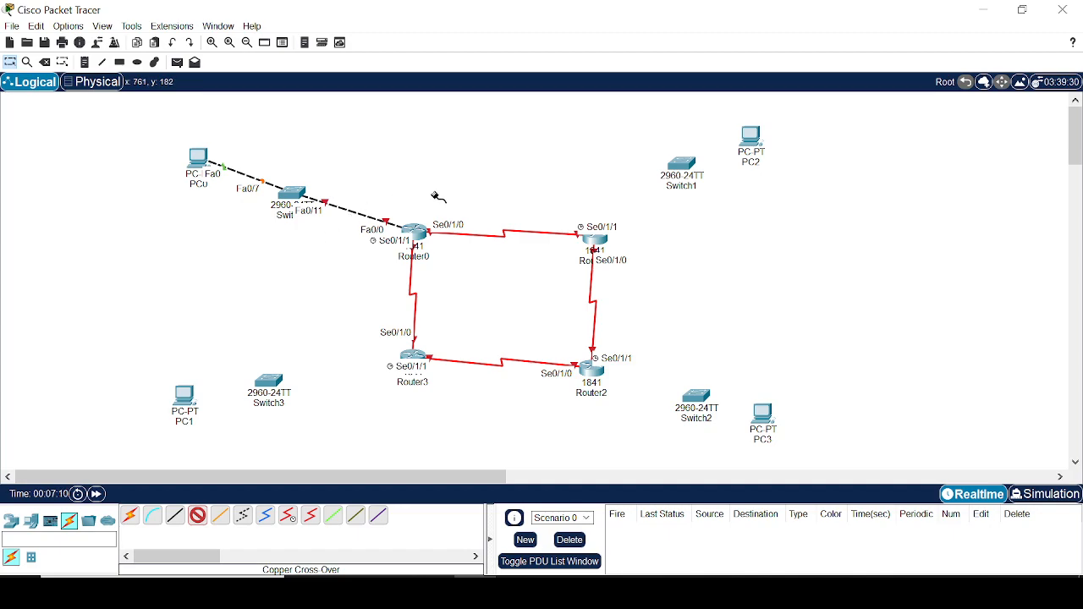
Connect Router1's FastEthernet0/0 to Switch1's FastEthernet0/9 with a Copper Cross-Over cable.
left_click(602, 244)
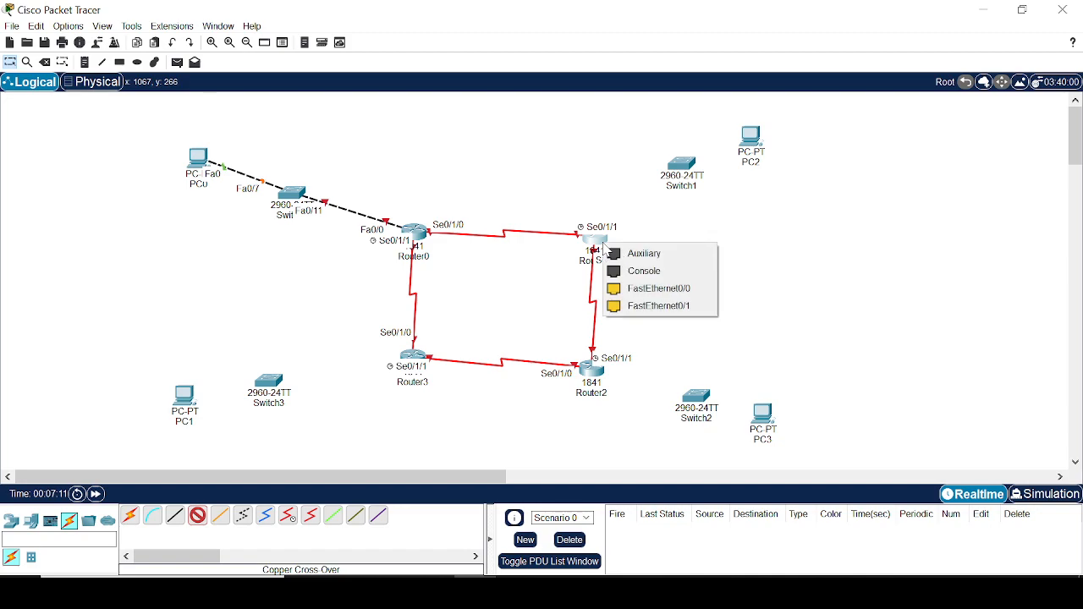
left_click(687, 292)
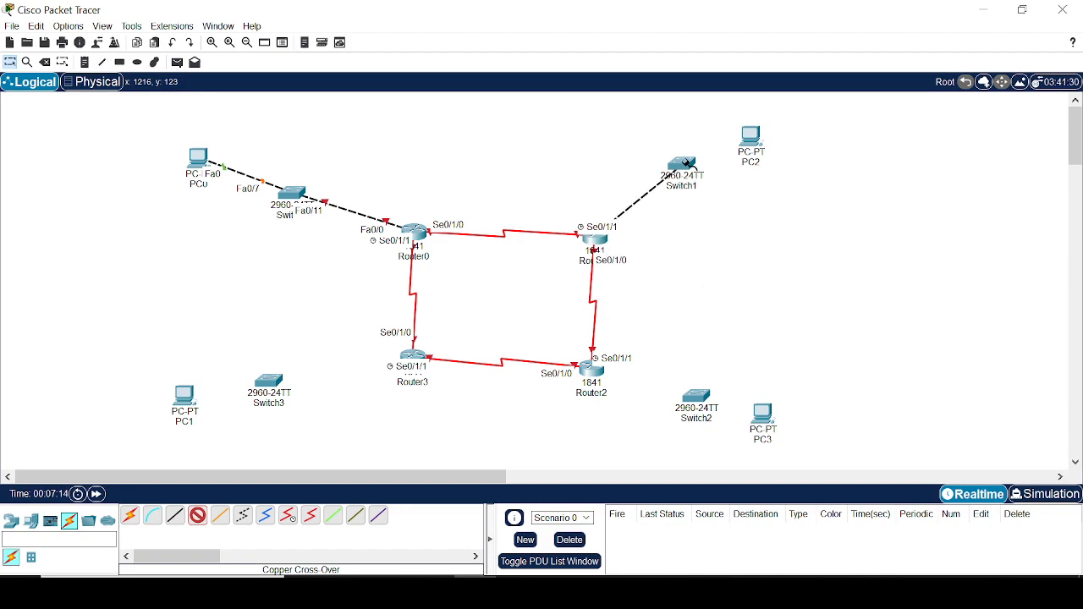
left_click(686, 166)
left_click(737, 169)
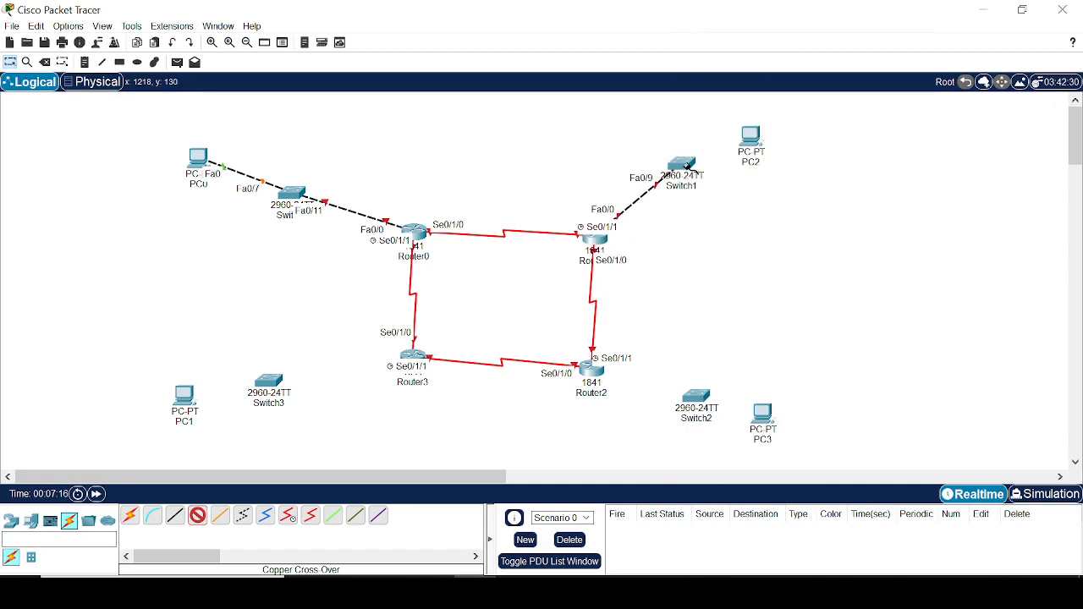
Connect Switch1's FastEthernet0/12 to PC2's FastEthernet0 with a Copper Cross-Over cable.
left_click(687, 171)
left_click(706, 188)
left_click(753, 141)
left_click(787, 200)
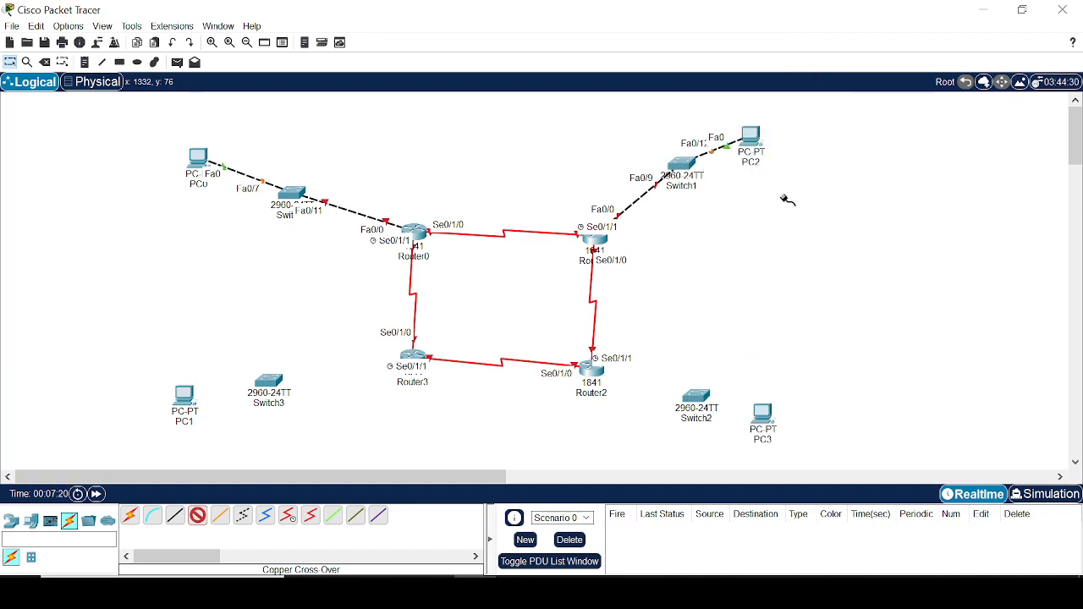
Connect Router2's FastEthernet0/0 to Switch2's FastEthernet0/20 with a Copper Cross-Over cable.
left_click(595, 379)
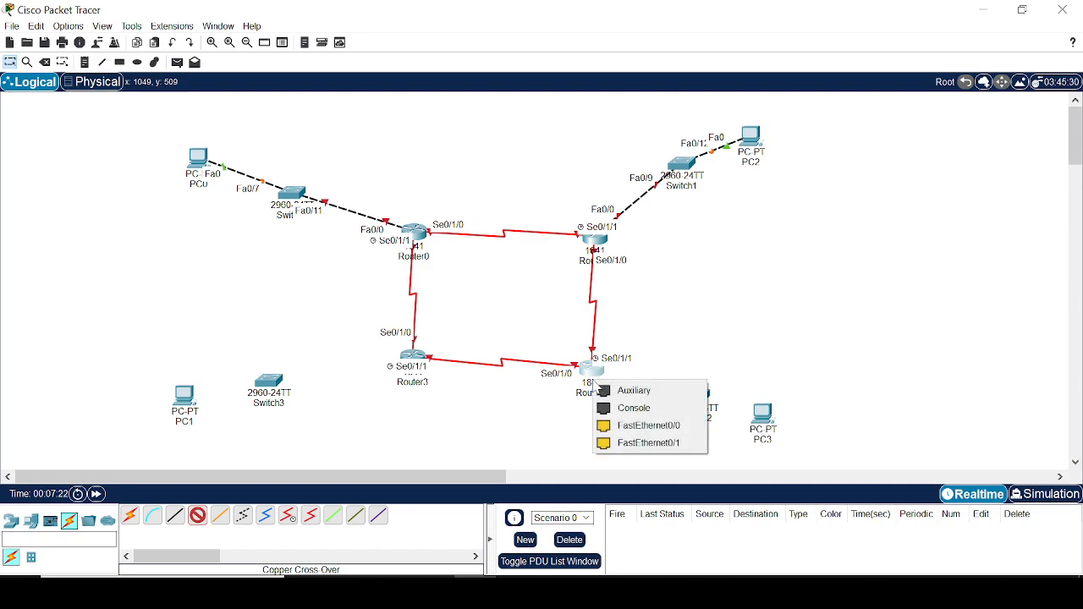
left_click(626, 426)
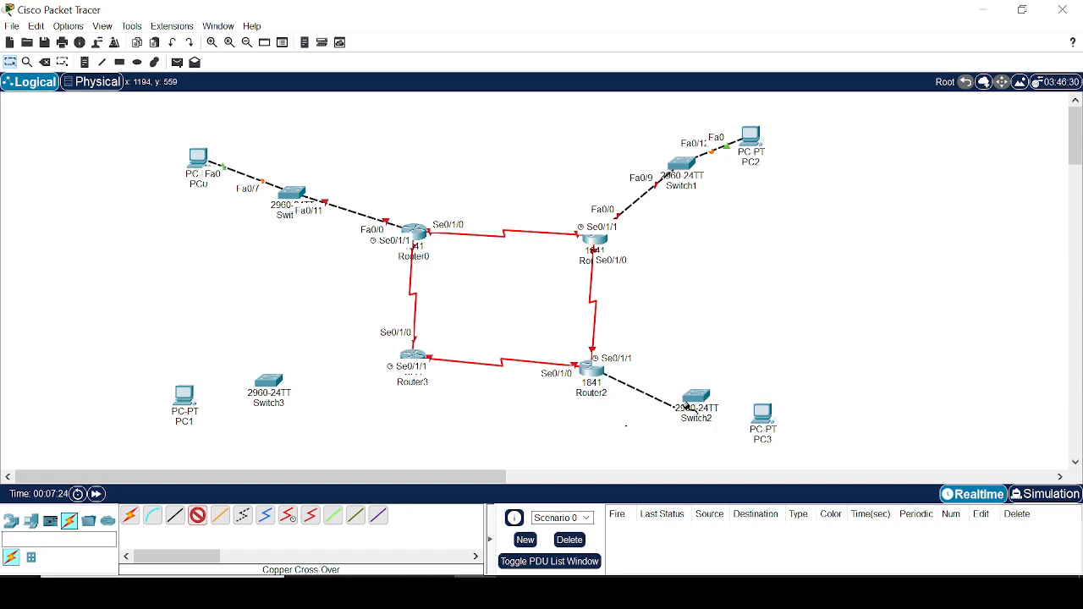
left_click(692, 396)
left_click(745, 359)
Connect a free FastEthernet port on Switch2 to PC3's FastEthernet0 with a Copper Cross-Over cable.
left_click(709, 396)
left_click(774, 273)
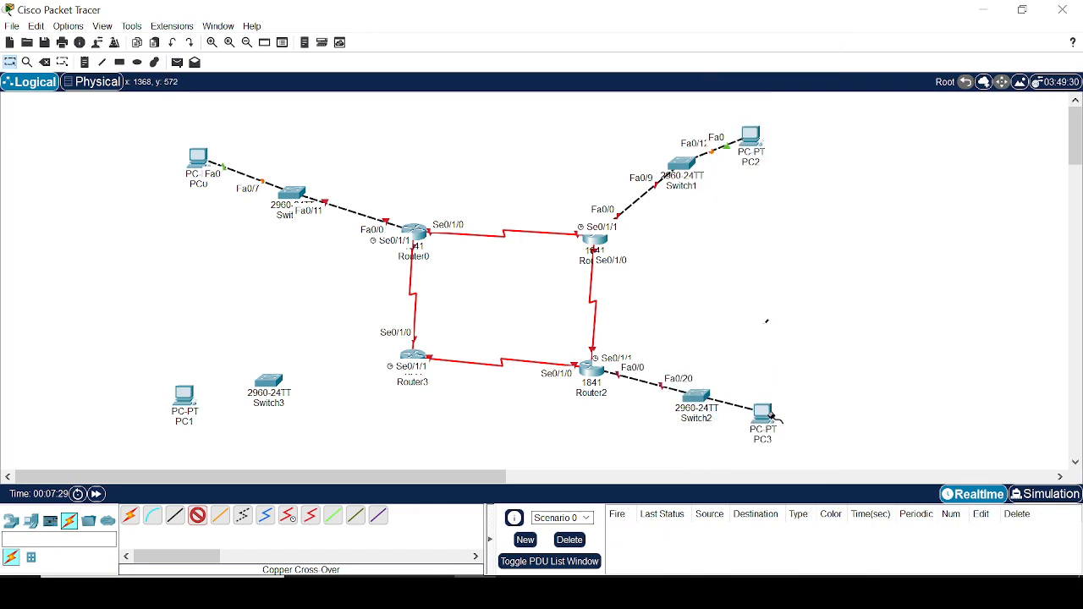
left_click(764, 415)
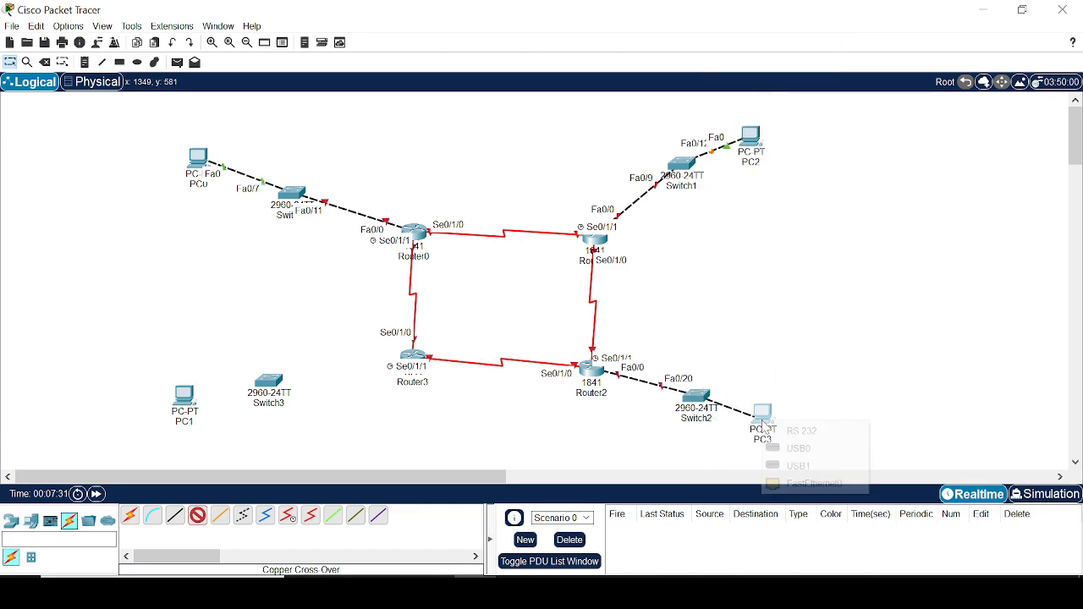
left_click(785, 483)
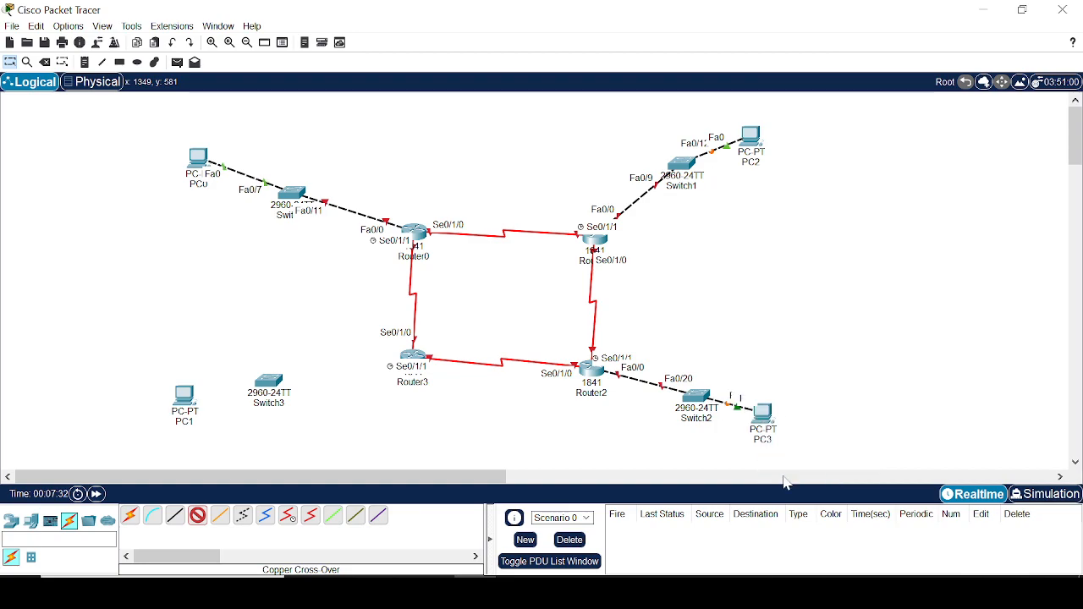
Connect Router3's FastEthernet0/0 to Switch3's FastEthernet0/12 with a Copper Cross-Over cable.
left_click(415, 354)
left_click(437, 394)
left_click(270, 382)
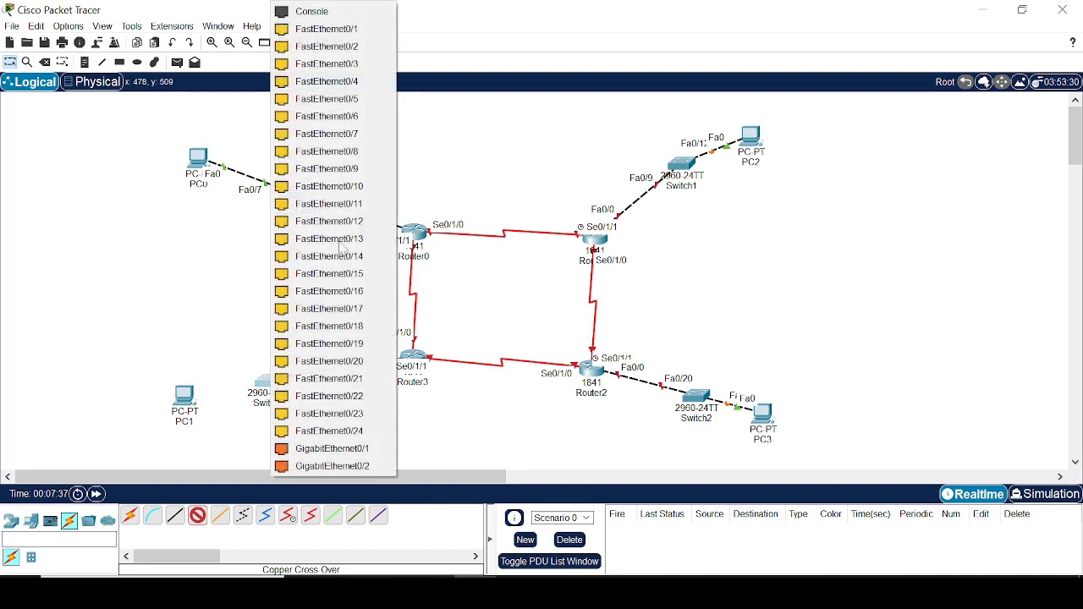
left_click(356, 221)
Connect Switch3's FastEthernet0/15 to PC1's FastEthernet0 with a Copper Cross-Over cable.
left_click(268, 383)
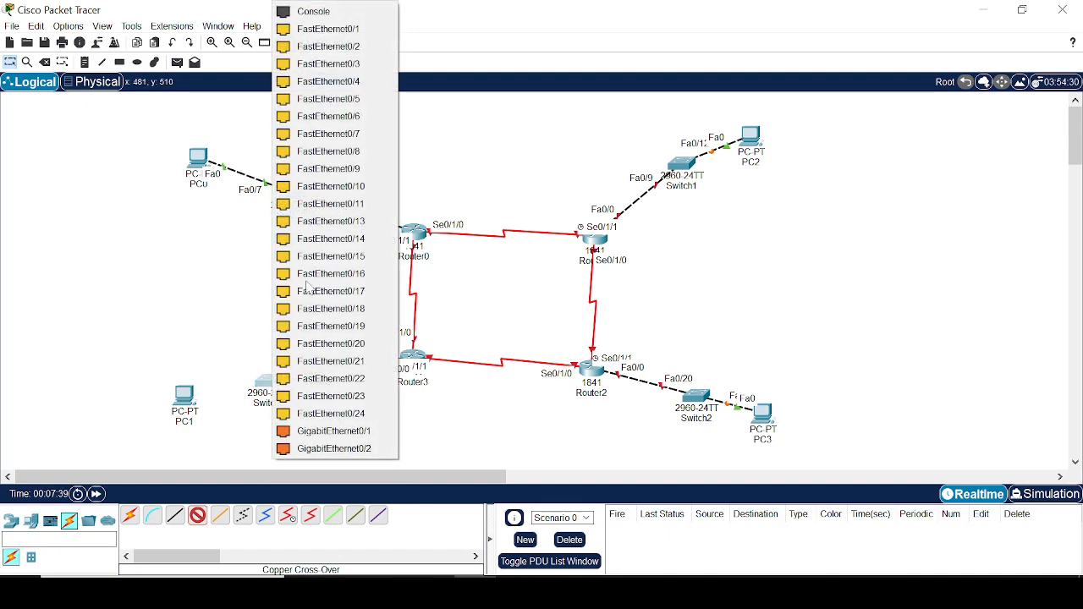
left_click(323, 255)
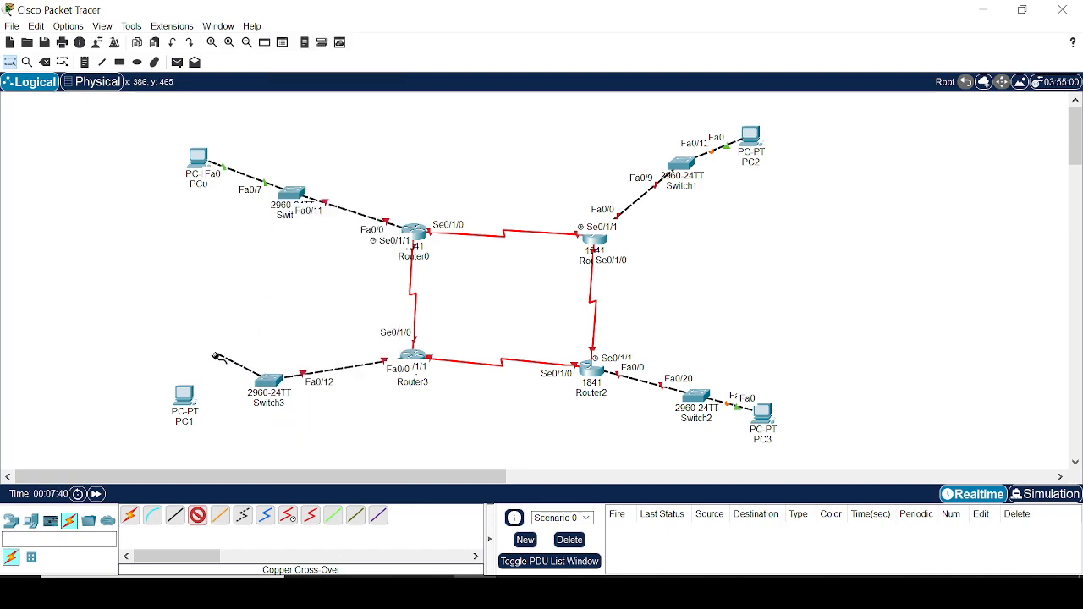
left_click(186, 394)
left_click(235, 454)
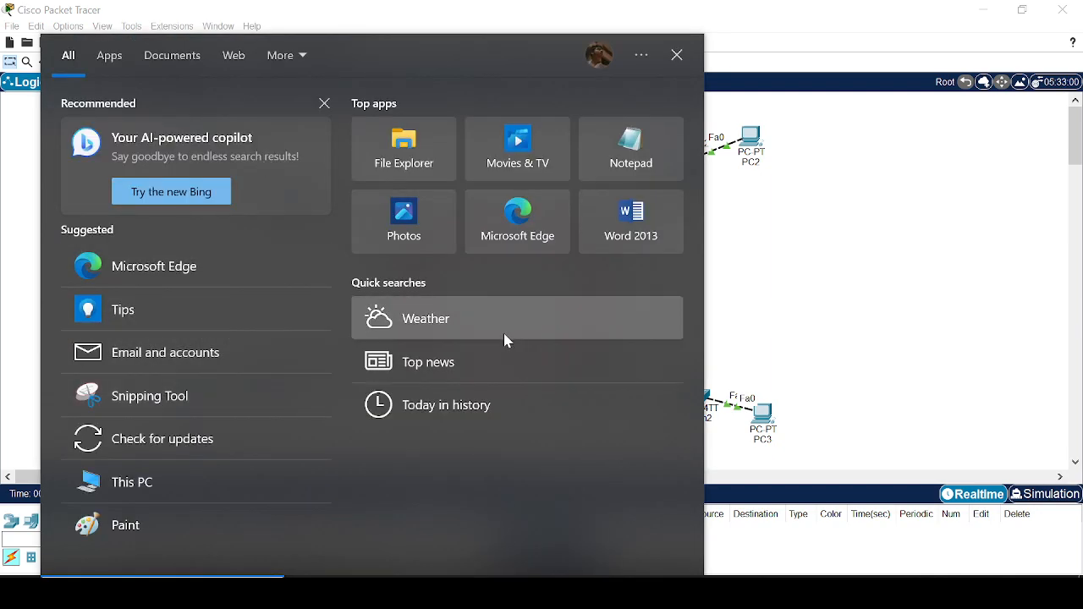
Switch to OneNote for Windows 10 and sketch four router shapes at the corners of a rectangle in black ink.
type("on")
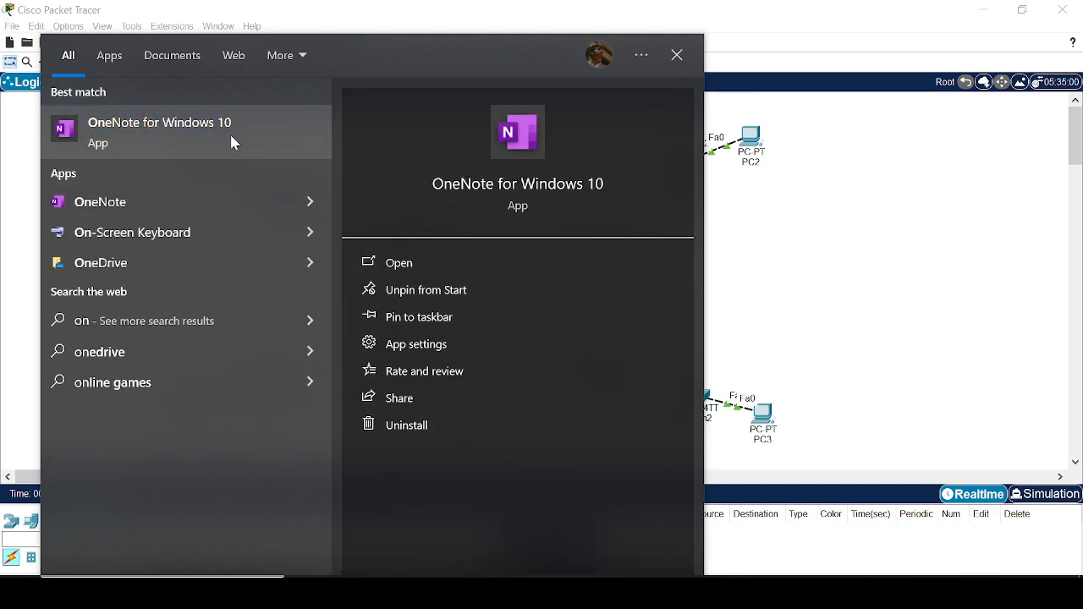
left_click(209, 133)
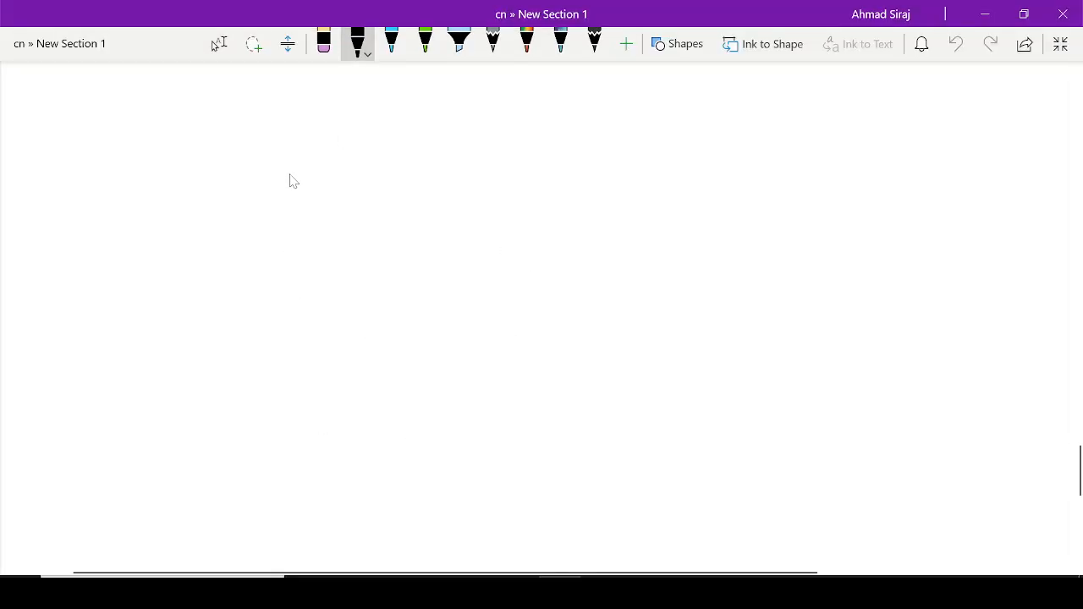
mouse_move(267, 179)
left_mouse_down()
mouse_move(346, 254)
mouse_move(246, 177)
left_mouse_up()
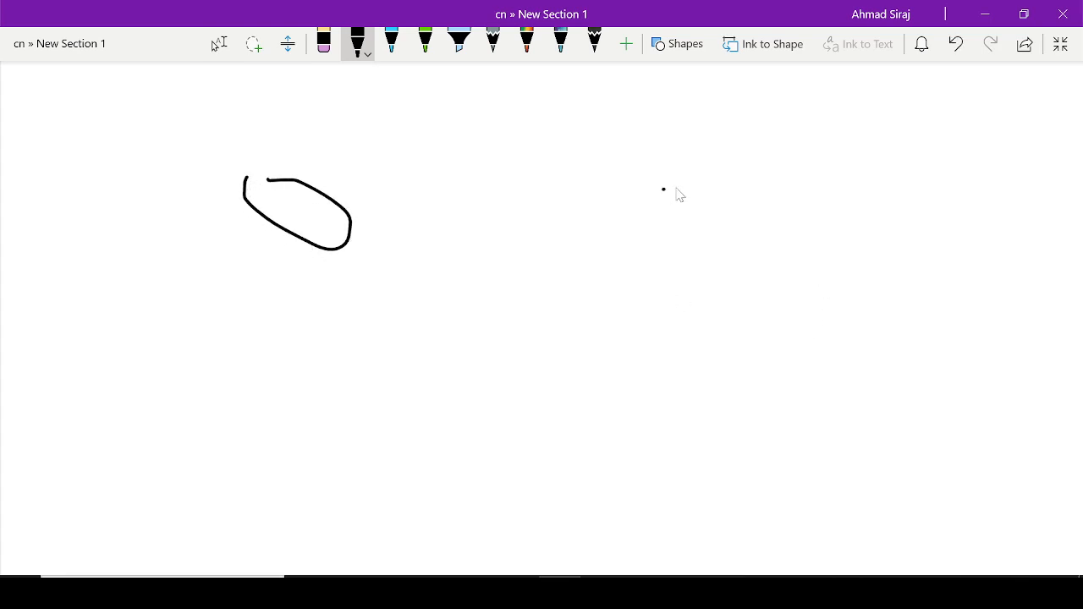
left_click_drag(664, 188, 666, 197)
left_click_drag(680, 451, 737, 457)
scroll(161, 434, "up", 3)
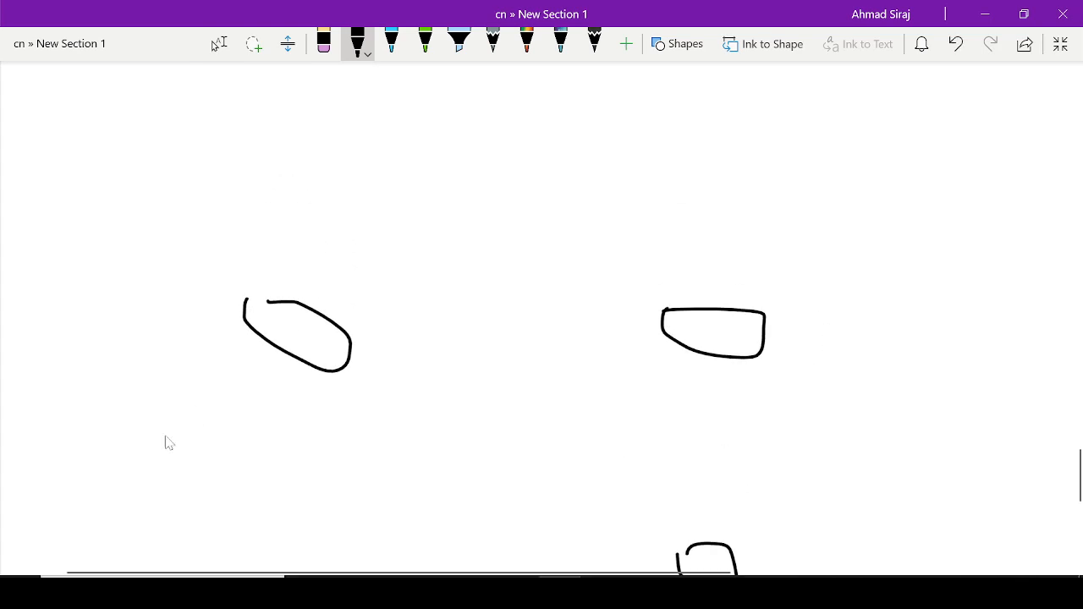
mouse_move(1080, 474)
left_mouse_down()
mouse_move(1081, 533)
mouse_move(1078, 487)
left_mouse_up()
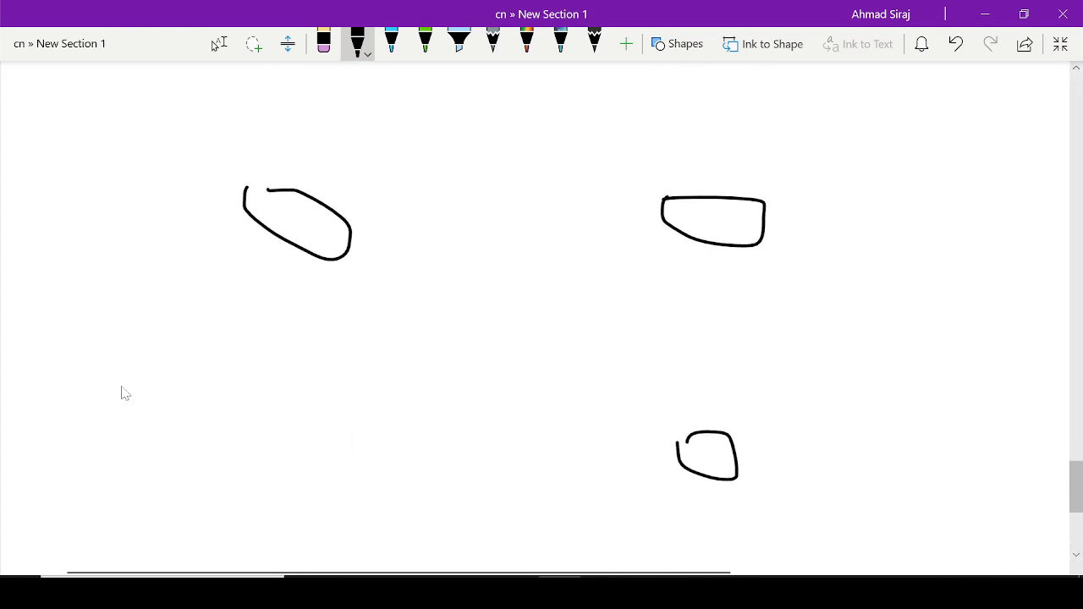
mouse_move(280, 452)
left_mouse_down()
mouse_move(295, 489)
mouse_move(300, 438)
left_mouse_up()
Draw zigzag serial links joining the four sketched routers into a ring.
left_click_drag(343, 238, 736, 263)
mouse_move(288, 242)
left_mouse_down()
mouse_move(333, 355)
mouse_move(327, 447)
mouse_move(718, 510)
mouse_move(736, 490)
left_mouse_up()
mouse_move(736, 244)
left_mouse_down()
mouse_move(707, 329)
mouse_move(729, 402)
left_mouse_up()
left_click_drag(725, 440, 717, 484)
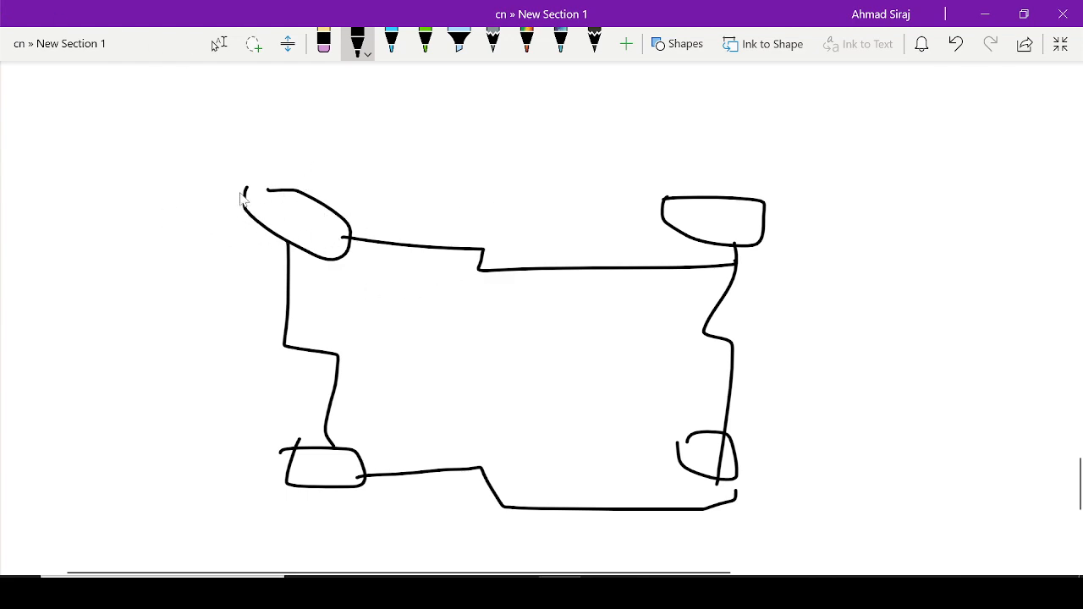
Sketch an outer network shape beside each of the four routers and link each one to its router with a line.
left_click_drag(245, 188, 249, 200)
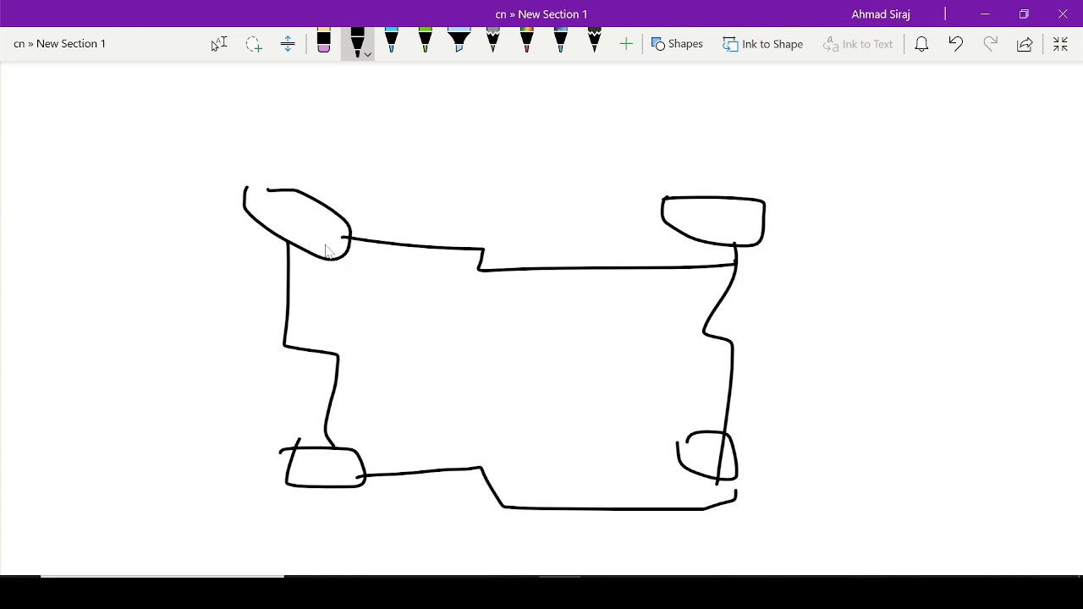
left_click_drag(273, 211, 158, 124)
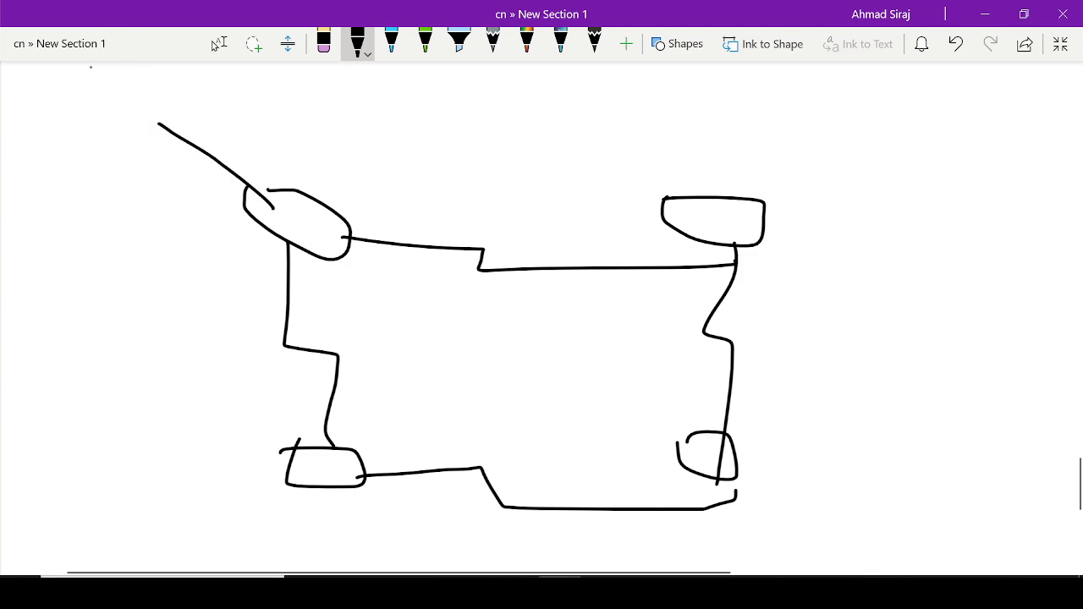
mouse_move(82, 127)
left_mouse_down()
mouse_move(163, 165)
mouse_move(102, 107)
mouse_move(132, 110)
left_mouse_up()
left_click_drag(770, 218, 920, 202)
left_click_drag(909, 161, 923, 165)
mouse_move(745, 475)
left_mouse_down()
mouse_move(878, 527)
mouse_move(838, 560)
mouse_move(831, 525)
left_mouse_up()
mouse_move(287, 479)
left_mouse_down()
mouse_move(158, 513)
mouse_move(109, 500)
mouse_move(198, 556)
mouse_move(155, 513)
left_mouse_up()
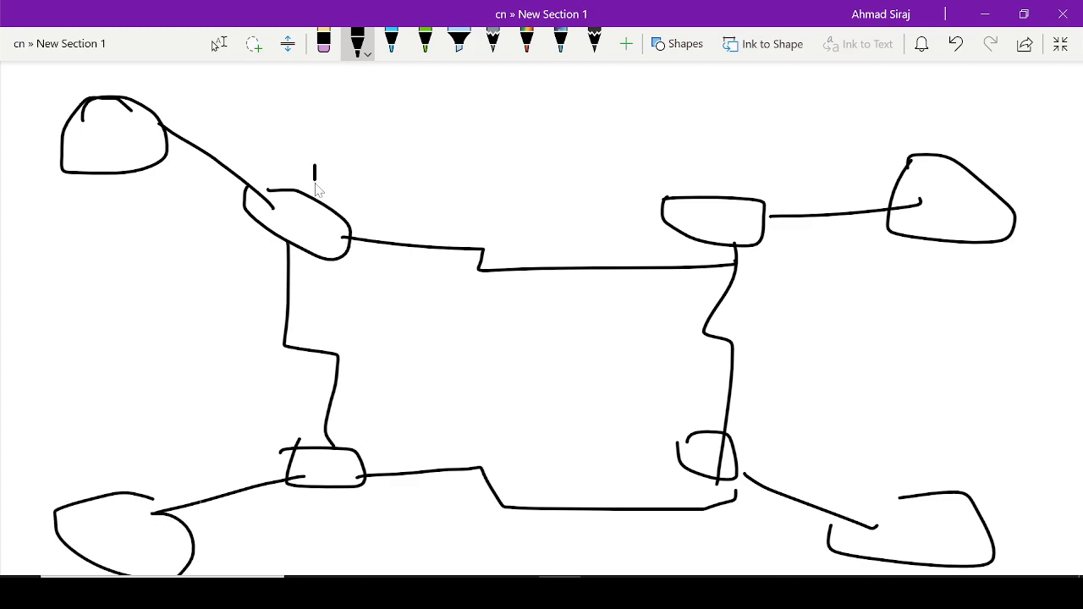
Number the sketched routers 0 and 1 along the upper row and 2 and 3 along the lower row.
mouse_move(315, 167)
left_mouse_down()
mouse_move(325, 174)
mouse_move(310, 171)
left_mouse_up()
left_click_drag(700, 143, 701, 172)
left_click_drag(373, 438, 426, 455)
left_click_drag(678, 412, 681, 432)
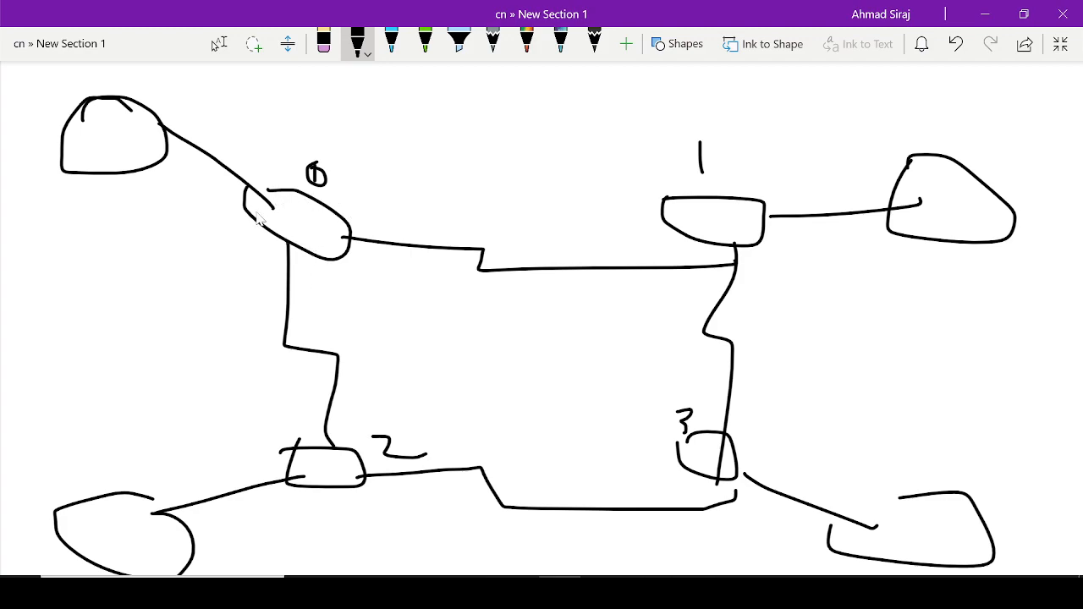
Circle router 0's outer network and its serial links to routers 1 and 2 in the sketch.
mouse_move(133, 236)
left_mouse_down()
mouse_move(257, 109)
mouse_move(39, 76)
mouse_move(56, 224)
mouse_move(146, 238)
left_mouse_up()
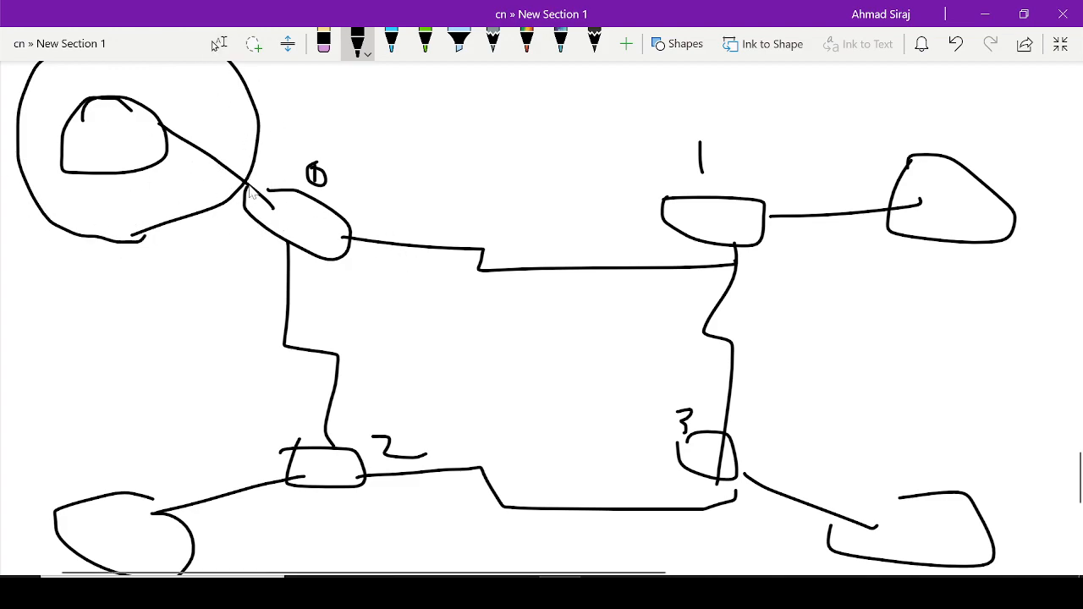
mouse_move(430, 286)
left_mouse_down()
mouse_move(523, 228)
mouse_move(547, 321)
mouse_move(423, 287)
mouse_move(432, 268)
left_mouse_up()
mouse_move(305, 298)
left_mouse_down()
mouse_move(262, 321)
mouse_move(368, 411)
mouse_move(305, 315)
mouse_move(282, 310)
left_mouse_up()
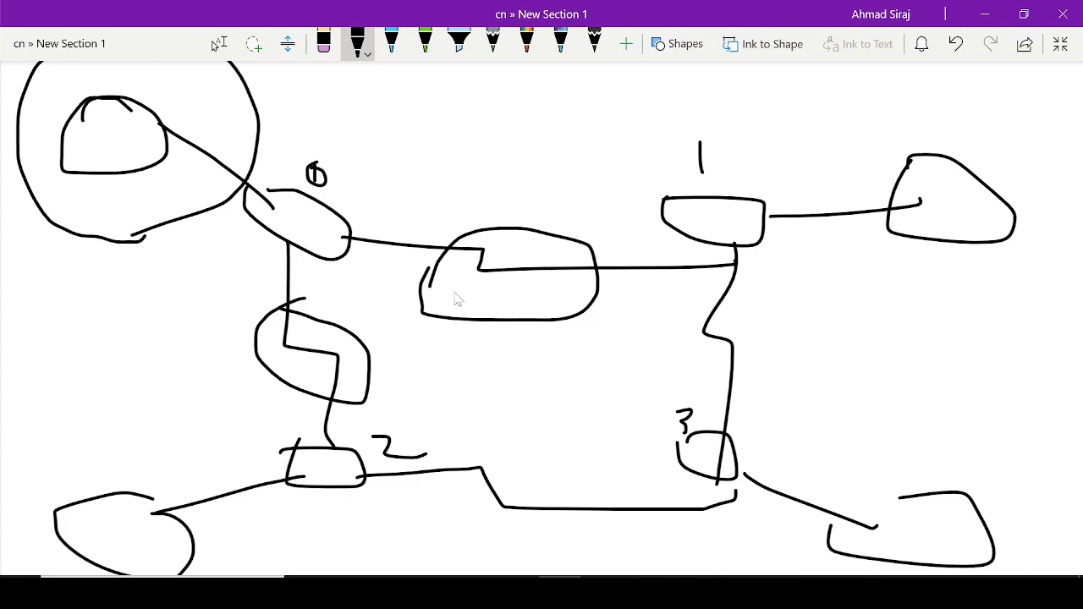
Circle the serial link between routers 1 and 3 and router 1's outer network in the sketch.
mouse_move(761, 302)
left_mouse_down()
mouse_move(663, 392)
mouse_move(753, 304)
left_mouse_up()
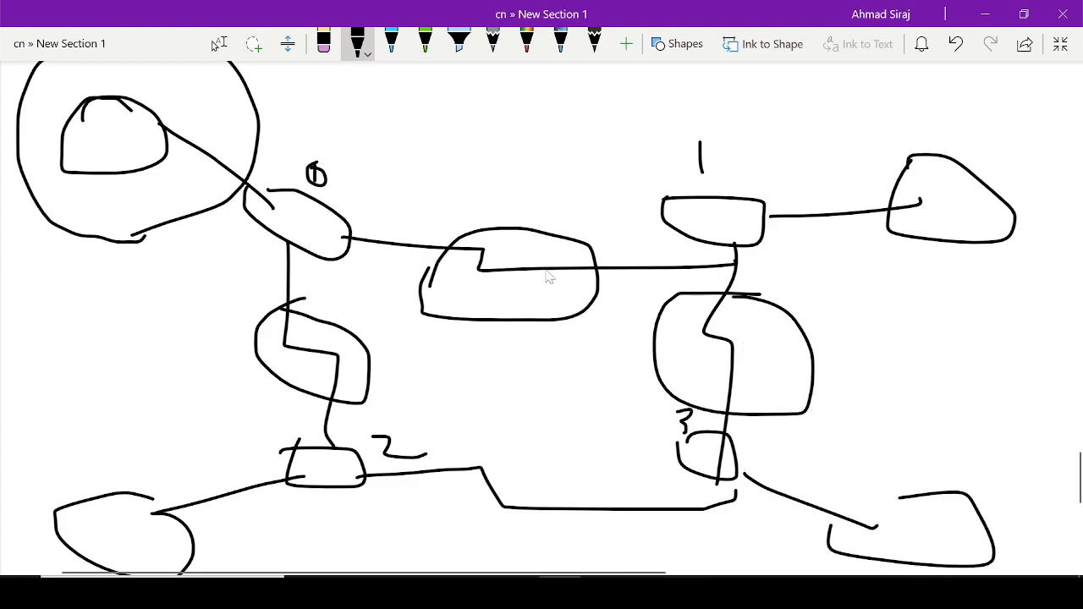
mouse_move(853, 265)
left_mouse_down()
mouse_move(928, 111)
mouse_move(1077, 212)
mouse_move(808, 269)
mouse_move(795, 218)
left_mouse_up()
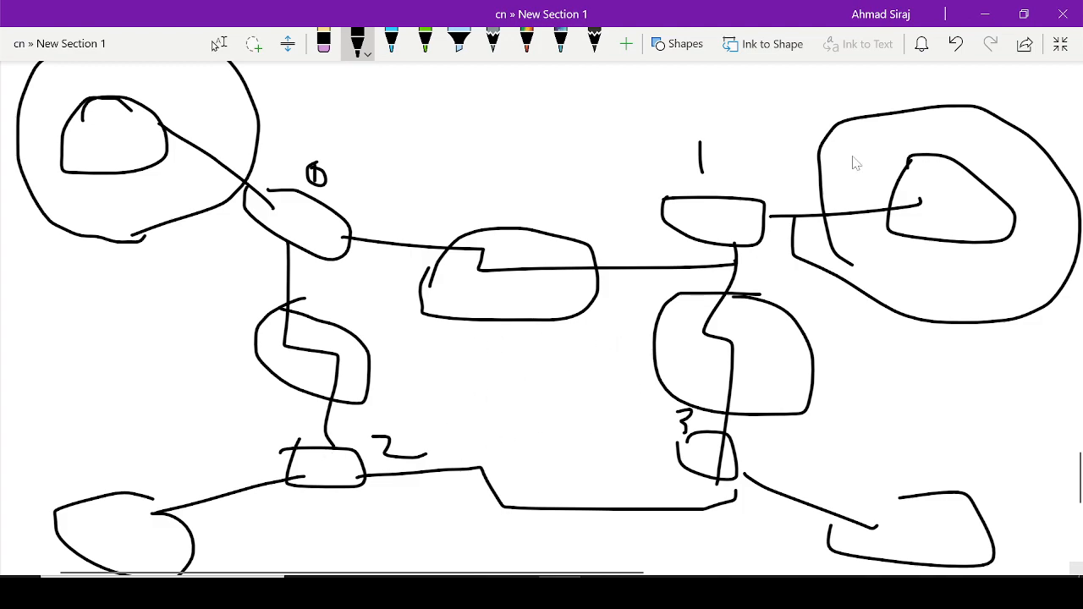
Return to Cisco Packet Tracer and outline the four LANs and the serial links between routers to identify each separate network.
left_click(987, 22)
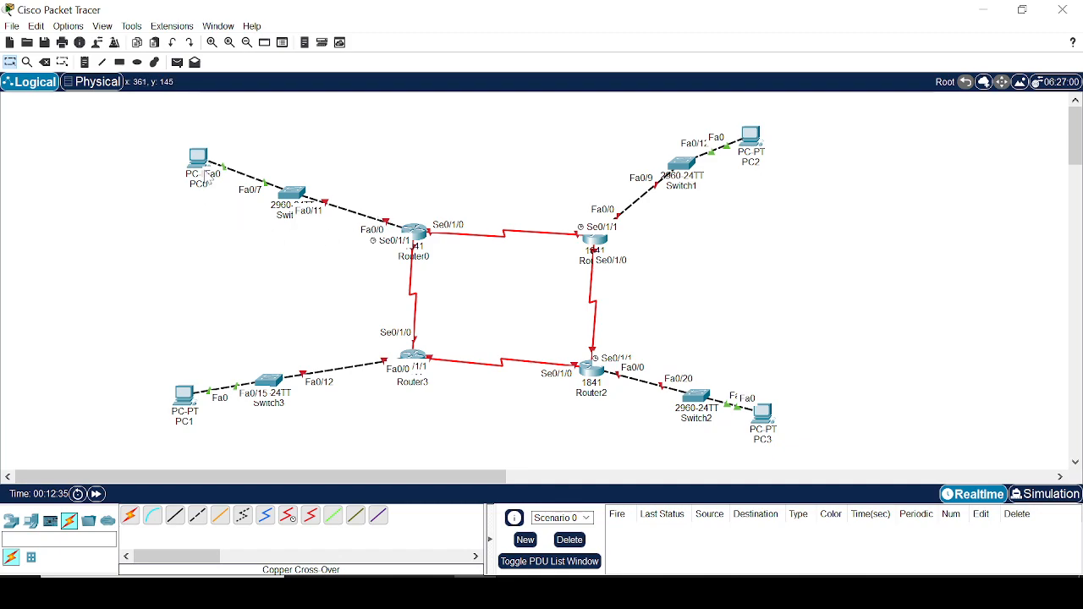
left_click_drag(133, 110, 397, 275)
left_click_drag(557, 125, 820, 279)
left_click_drag(564, 309, 851, 471)
left_click_drag(102, 285, 464, 483)
left_click_drag(362, 250, 475, 287)
left_click_drag(598, 315, 627, 346)
left_click_drag(467, 350, 525, 406)
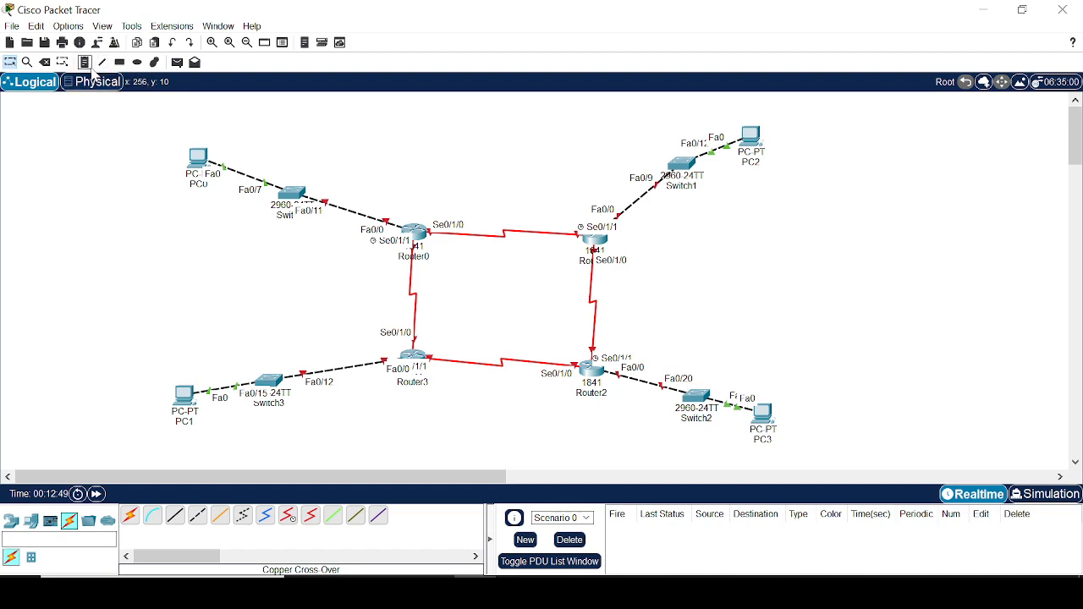
Place a note reading 170.79.0.0 above Router0's LAN and shift it slightly outward from PC0.
left_click(85, 63)
left_click(265, 120)
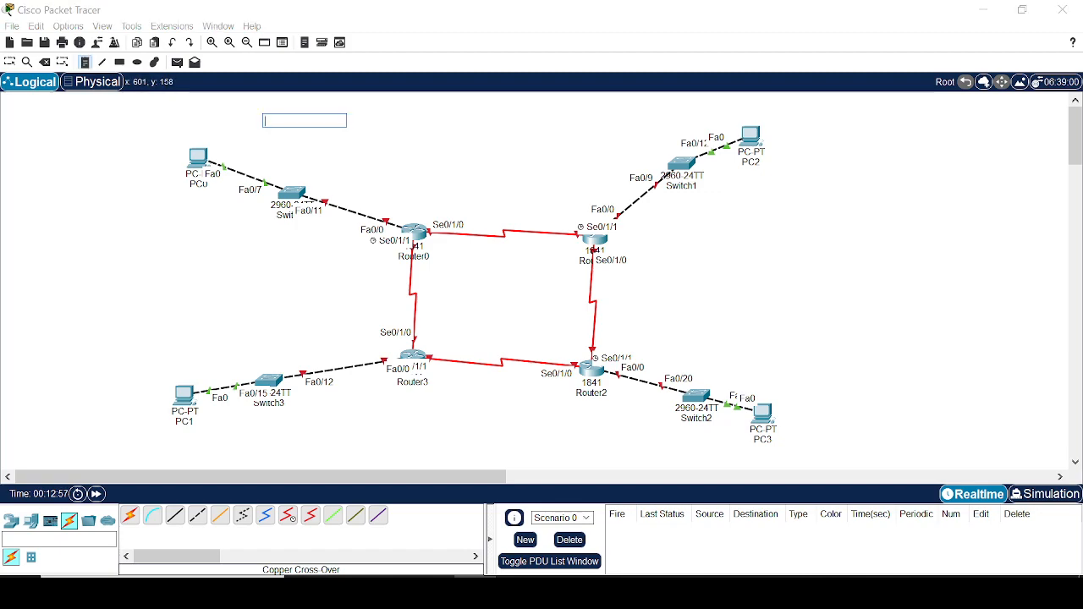
type("170.79.0.0")
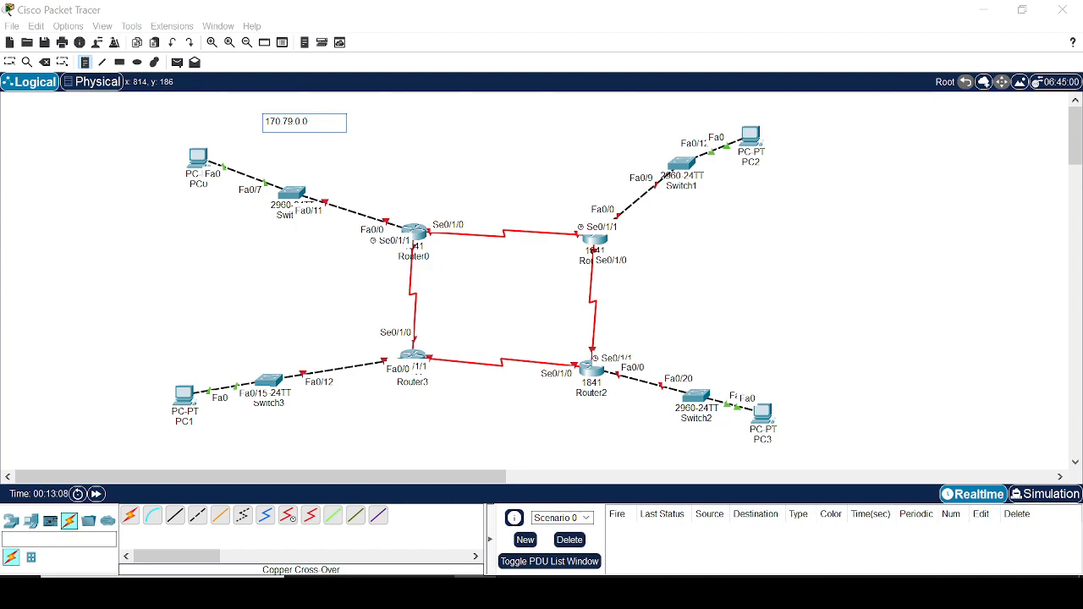
key("Escape")
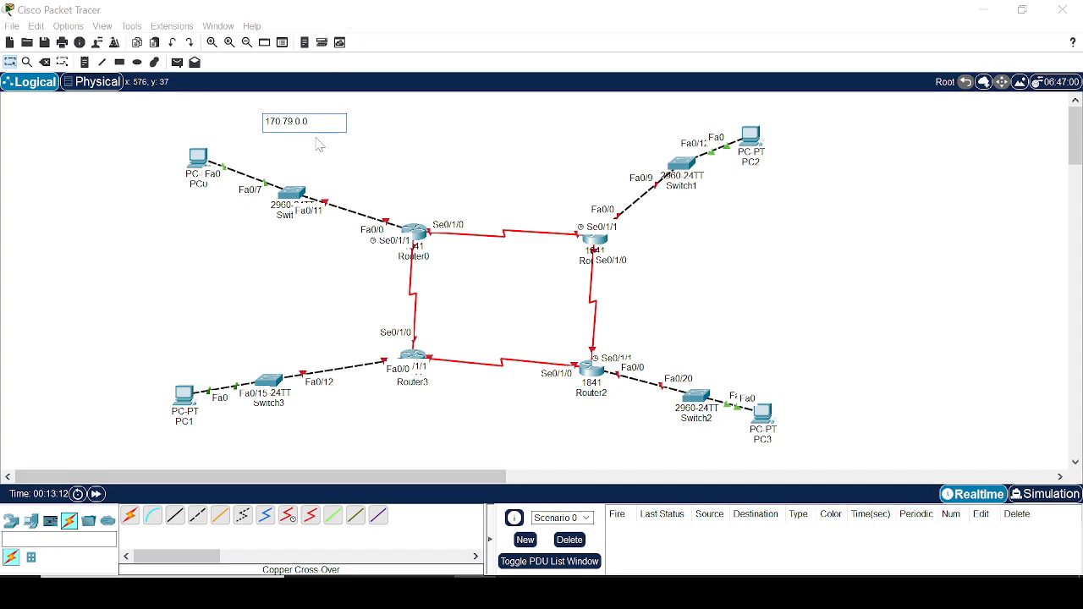
left_click(417, 148)
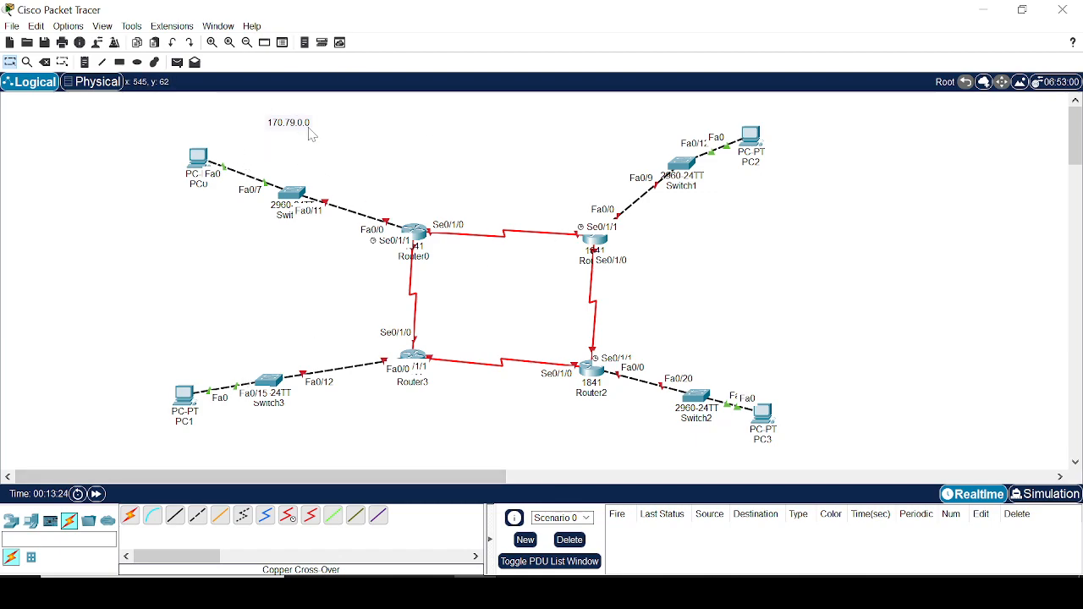
left_click_drag(305, 123, 329, 117)
Assign IPv4 address 170.79.0.1 to Router0's FastEthernet0/0 interface and turn its port on.
left_click_drag(139, 112, 420, 288)
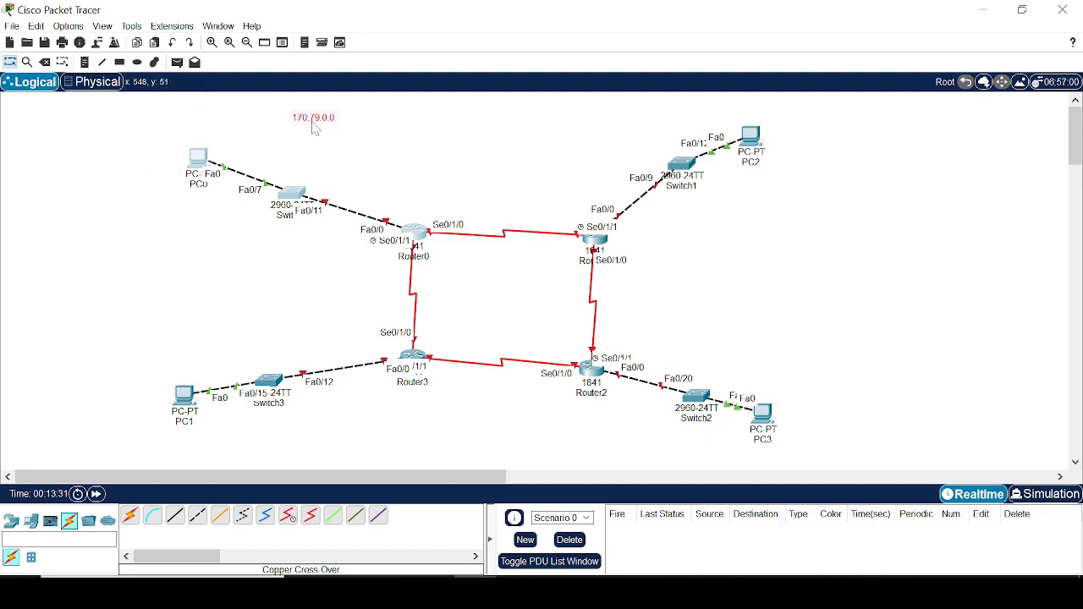
left_click(413, 235)
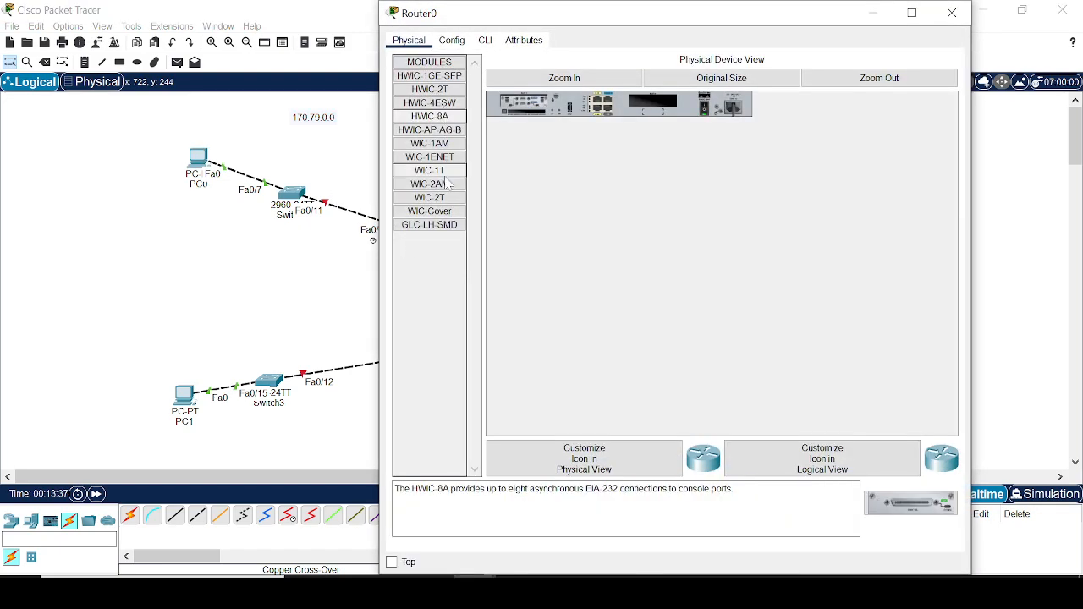
left_click(453, 40)
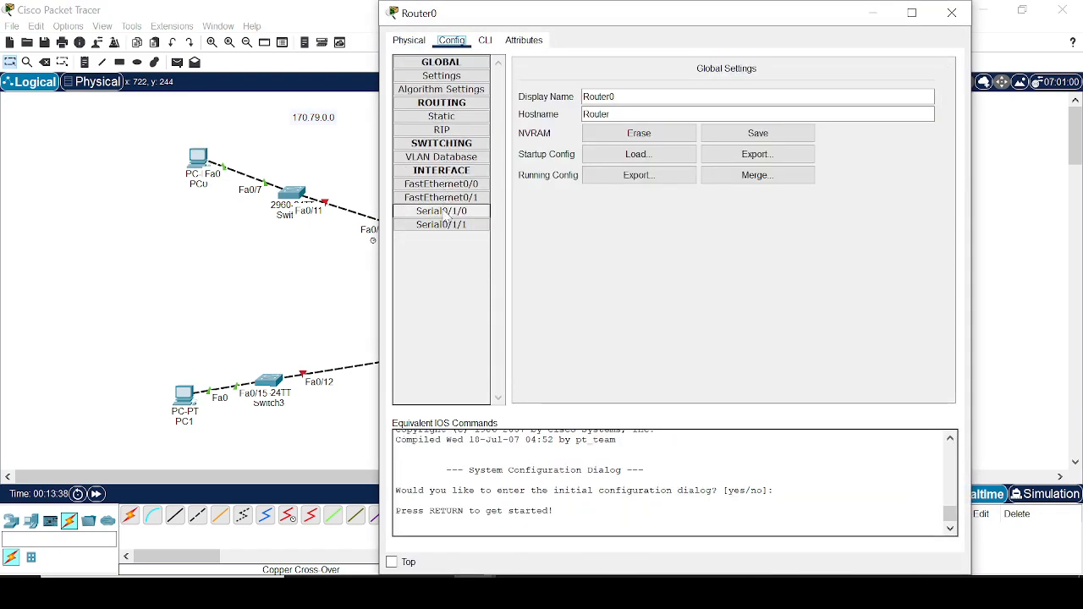
left_click(468, 183)
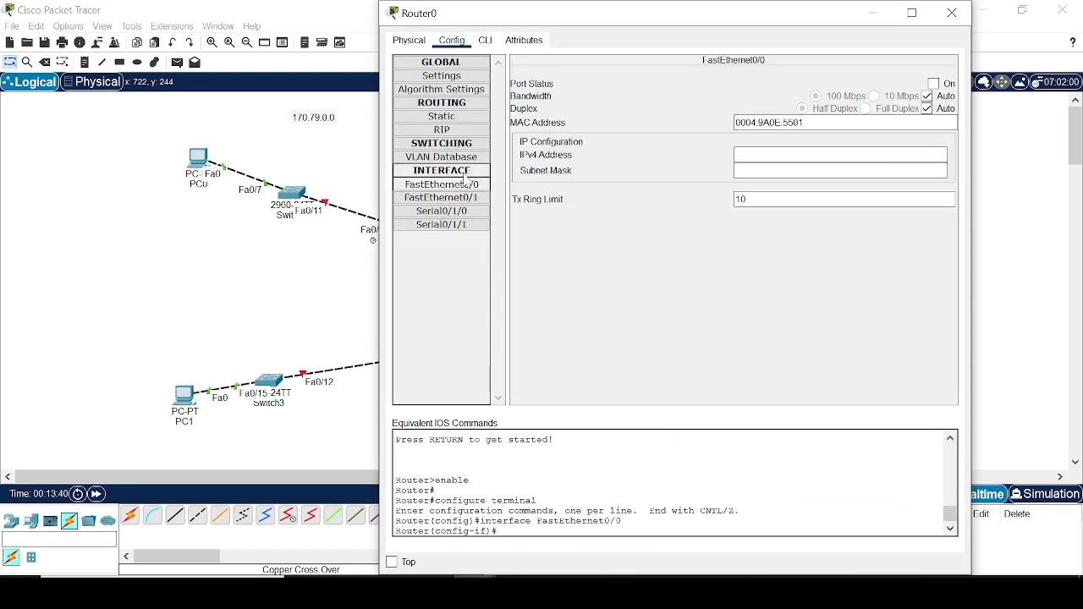
left_click(787, 155)
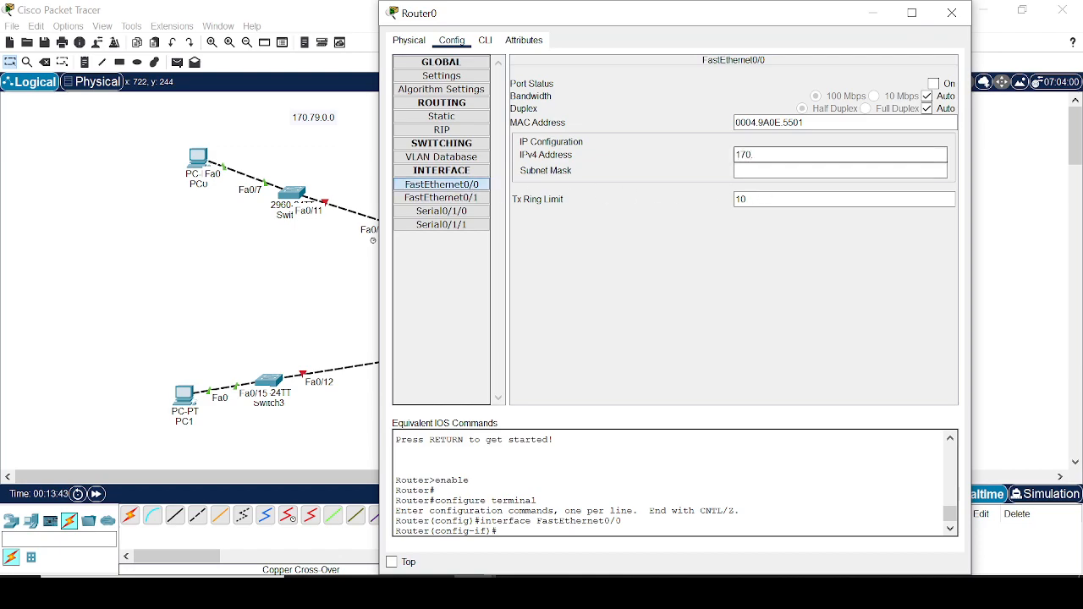
type("170.79.0.1")
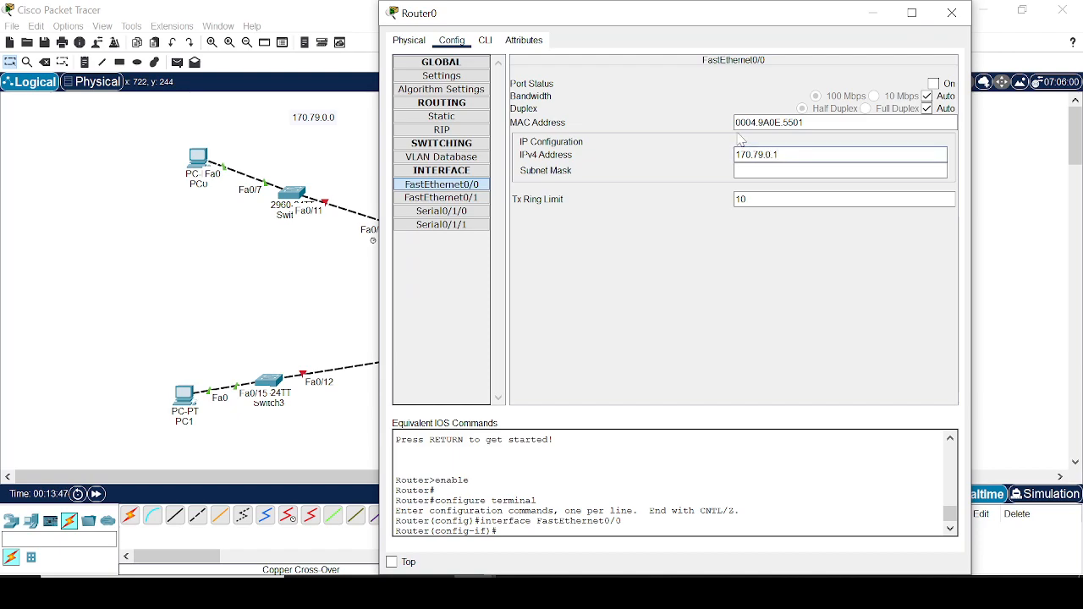
left_click(933, 84)
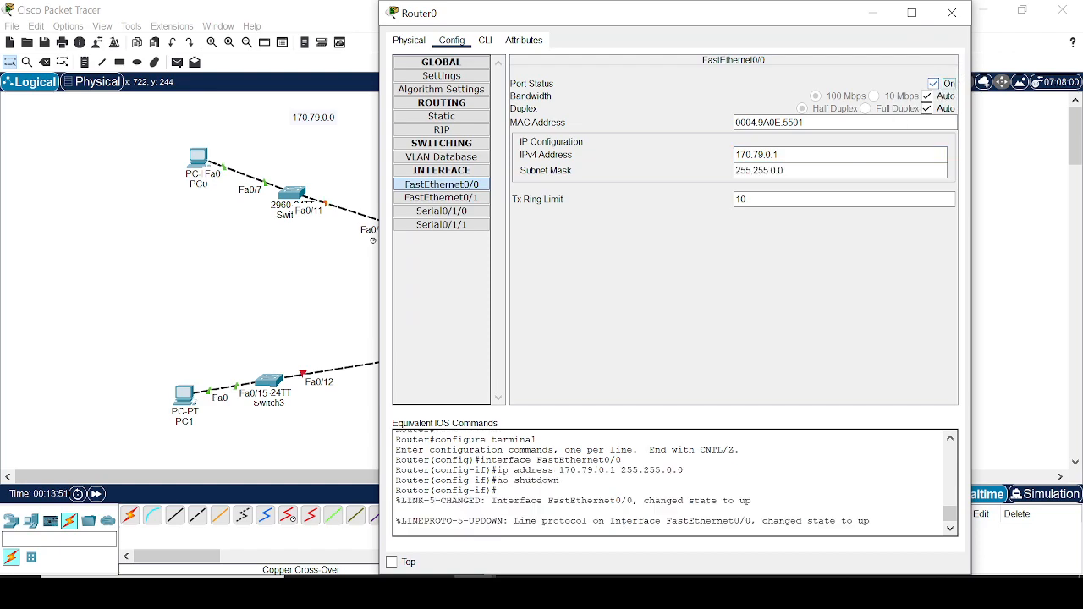
Set the subnet mask of Router0's FastEthernet0/0 to 255.255.248.0 and close the router's configuration.
left_click_drag(784, 171, 734, 171)
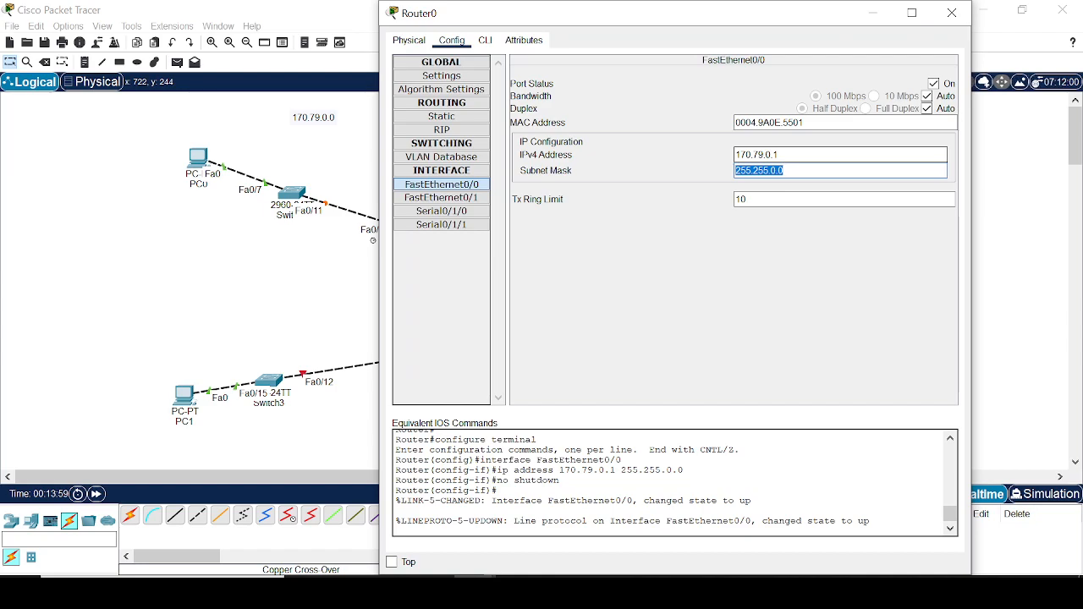
type("255")
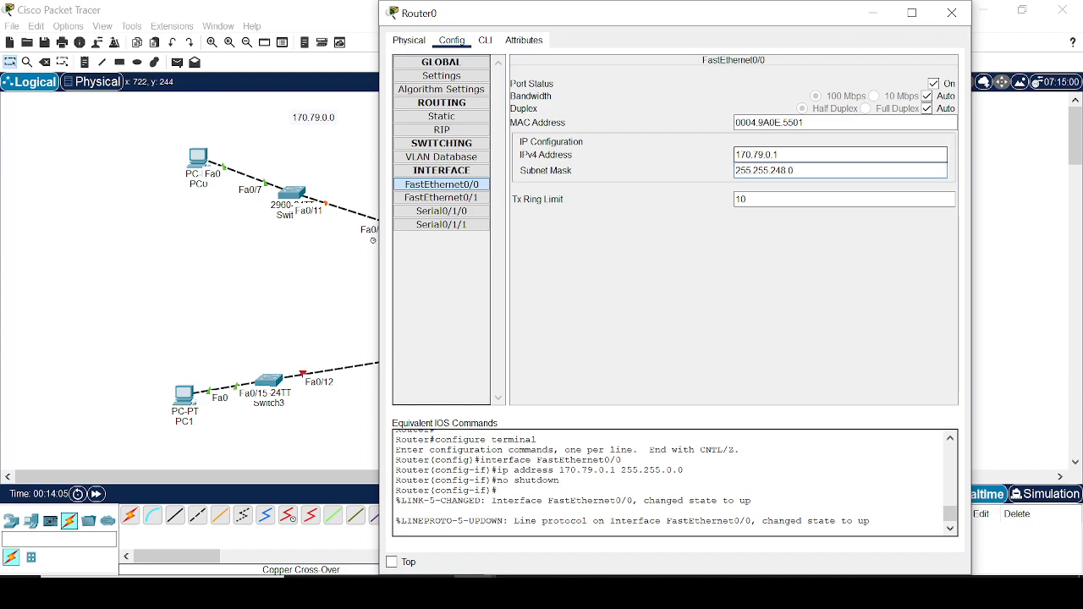
type(".255.248.0")
key("Return")
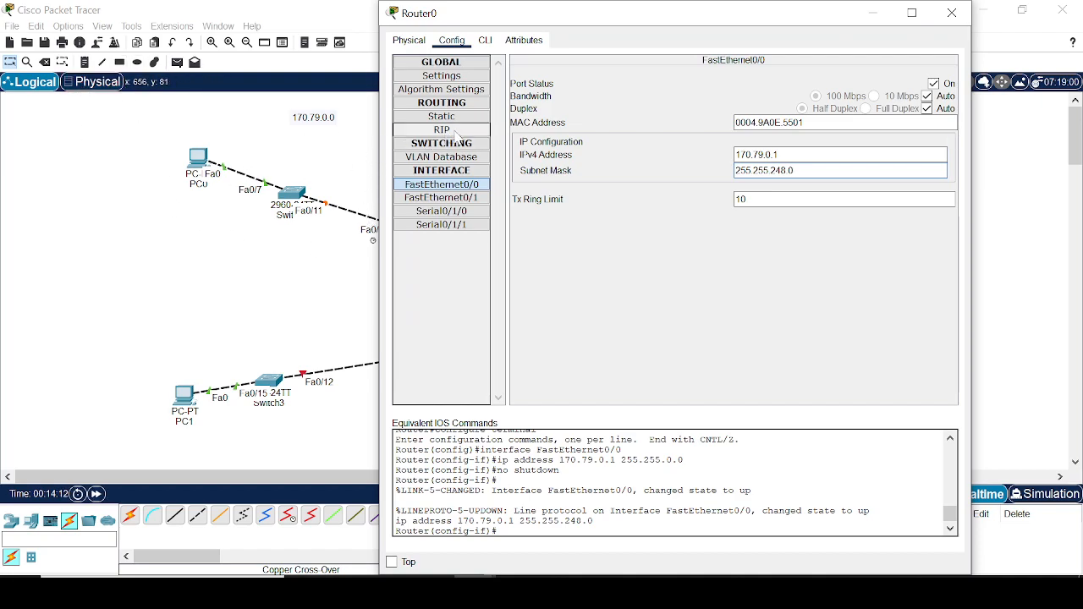
left_click(880, 172)
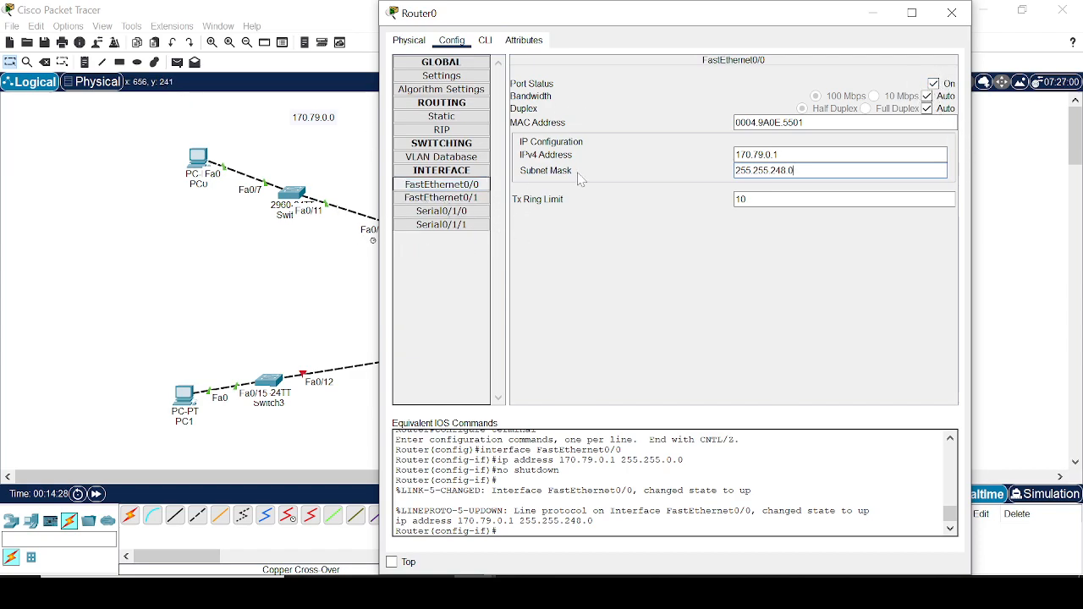
key("shift+Tab")
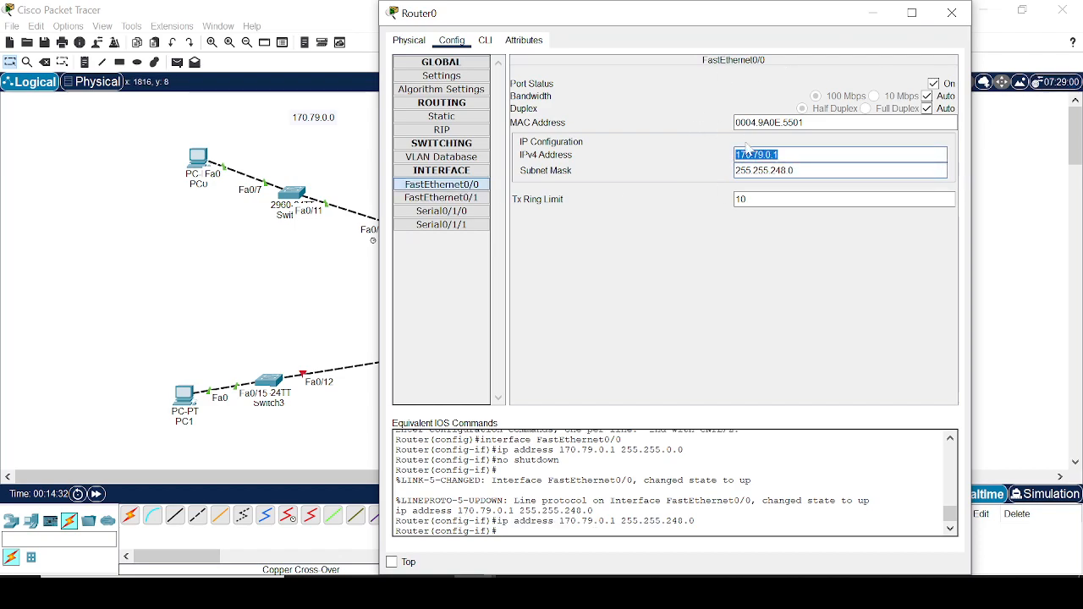
left_click(952, 12)
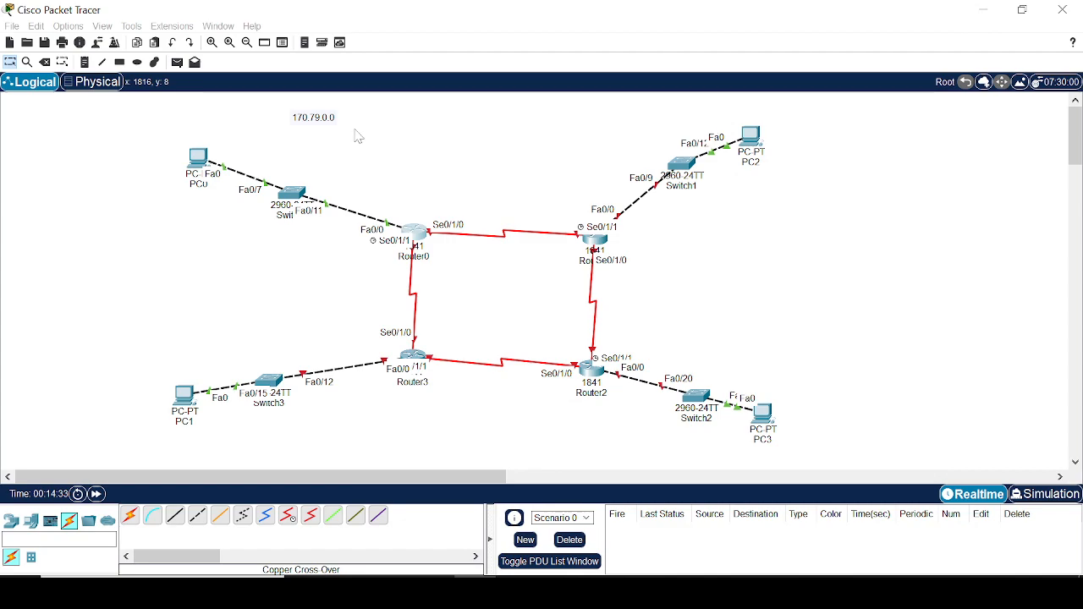
Give PC0 the static IPv4 address 170.79.0.2 and the default gateway 170.79.0.1.
left_click(198, 159)
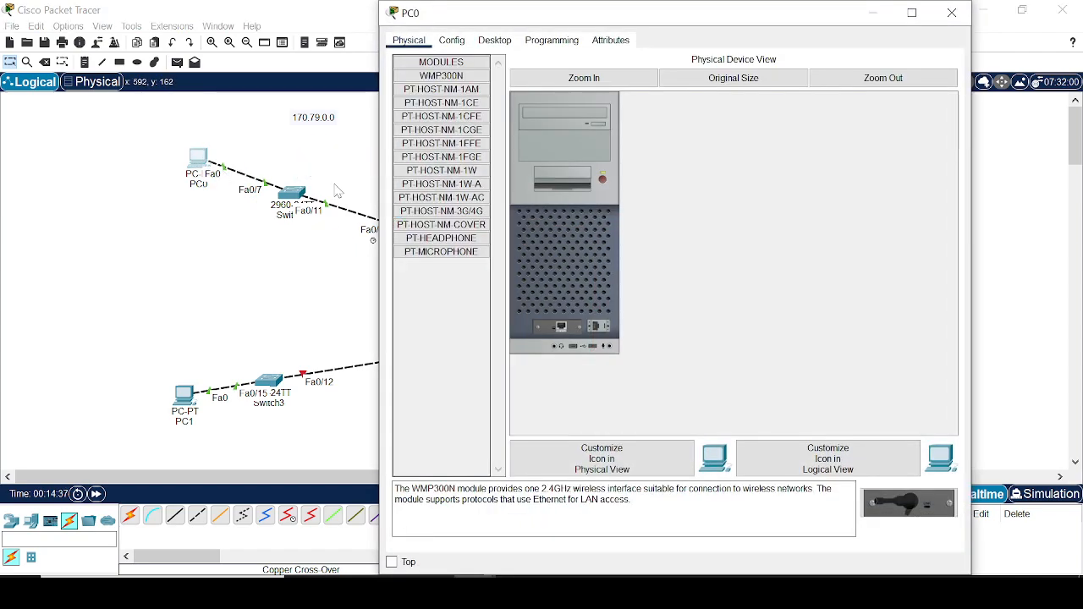
left_click(453, 42)
left_click(495, 40)
left_click(452, 94)
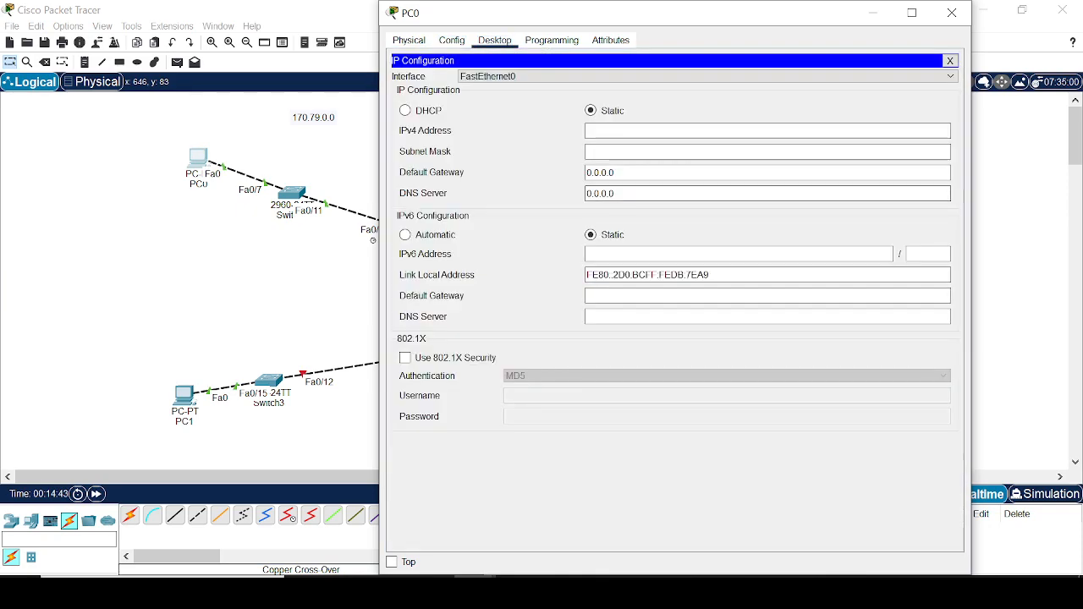
type("170.79.0.1")
key("BackSpace")
type("2")
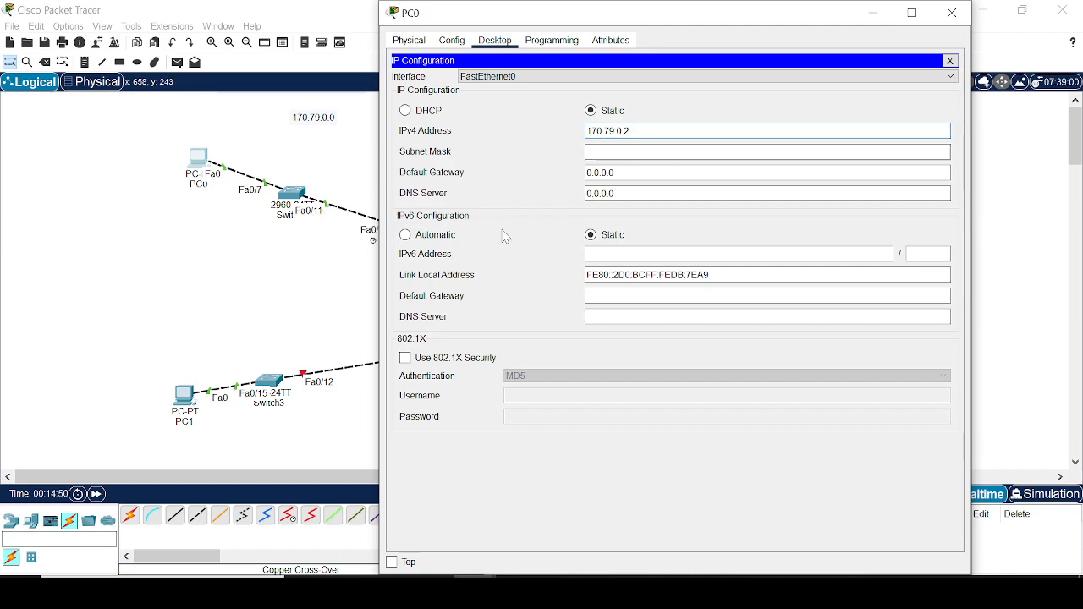
key("Tab")
key("Tab")
type("170.79.0.1")
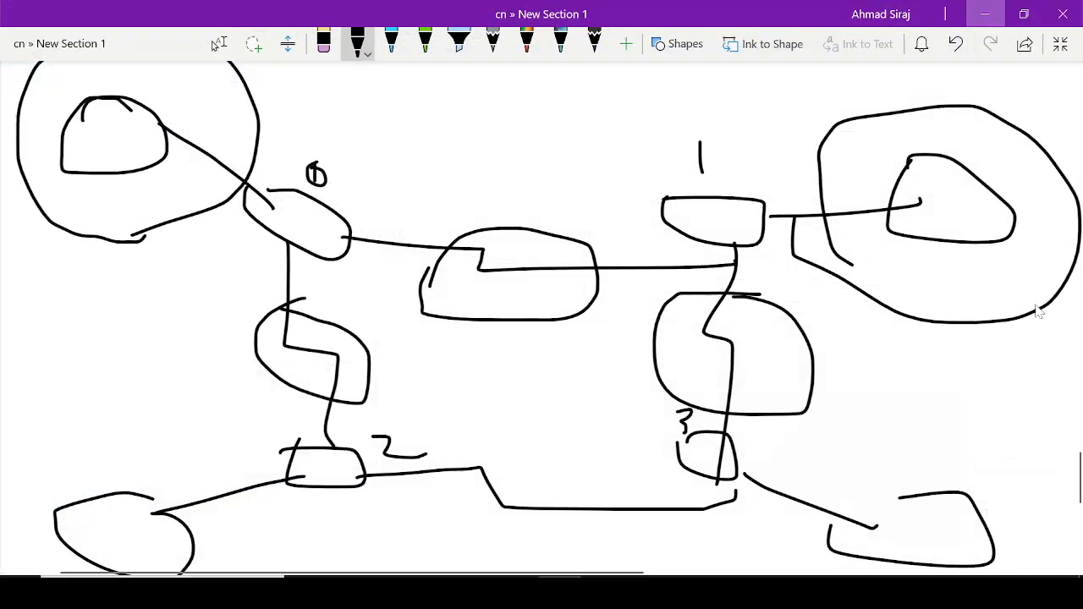
Switch to the handwritten sketch and add 100 beside router 0's outer network, a boxed Fa 0/0 label above router 0, and an arrow towards it.
scroll(281, 162, "down", 1)
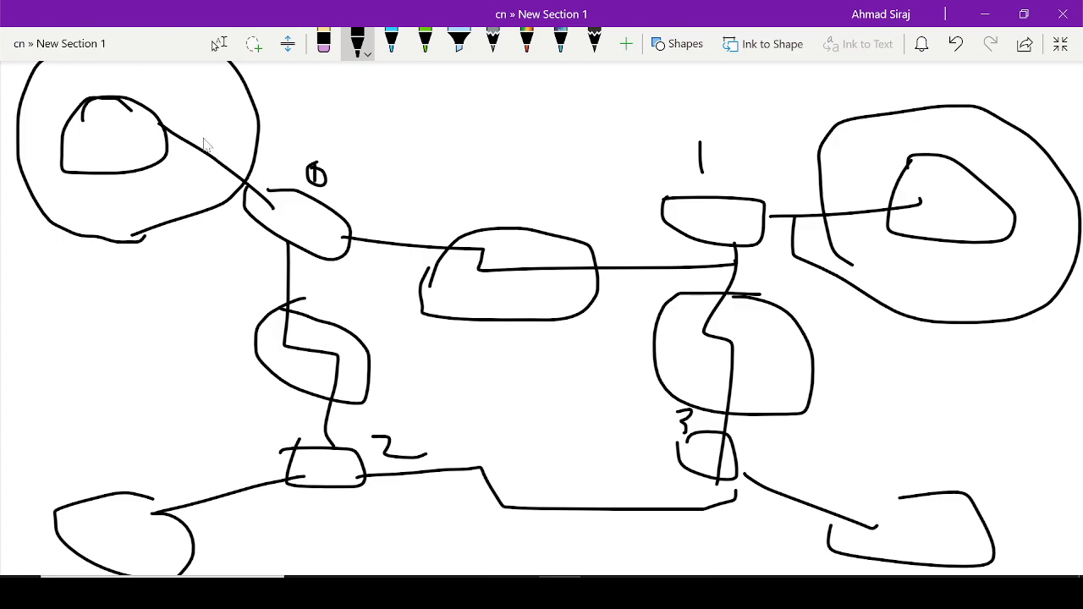
mouse_move(178, 101)
left_mouse_down()
mouse_move(181, 114)
mouse_move(219, 118)
mouse_move(214, 105)
left_mouse_up()
mouse_move(291, 135)
left_mouse_down()
mouse_move(336, 125)
mouse_move(310, 146)
mouse_move(395, 155)
mouse_move(394, 140)
mouse_move(403, 170)
mouse_move(423, 149)
mouse_move(457, 172)
mouse_move(312, 107)
mouse_move(306, 149)
left_mouse_up()
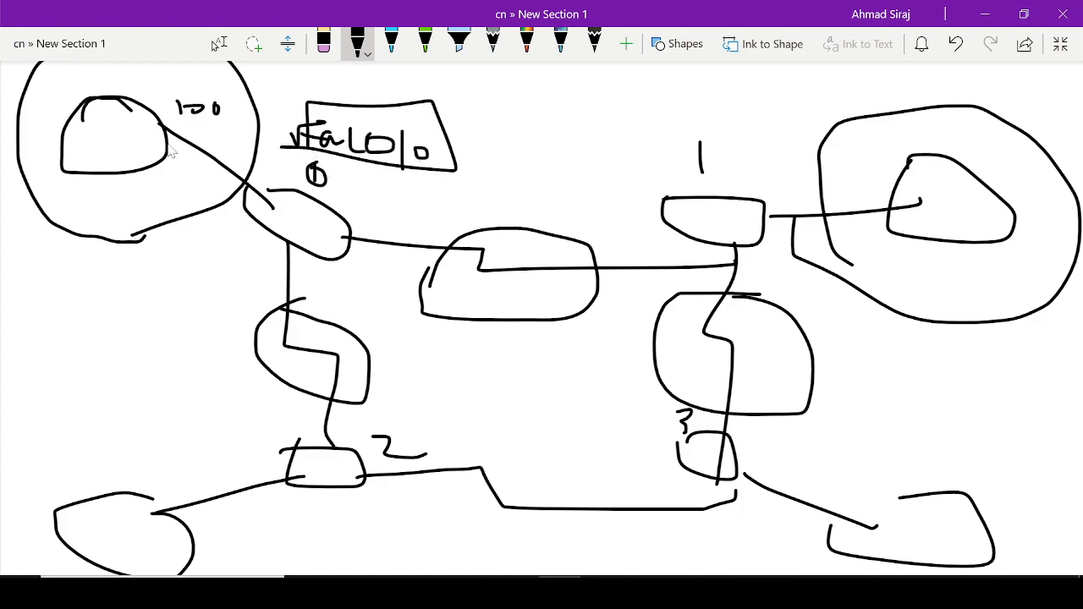
left_click_drag(212, 223, 263, 255)
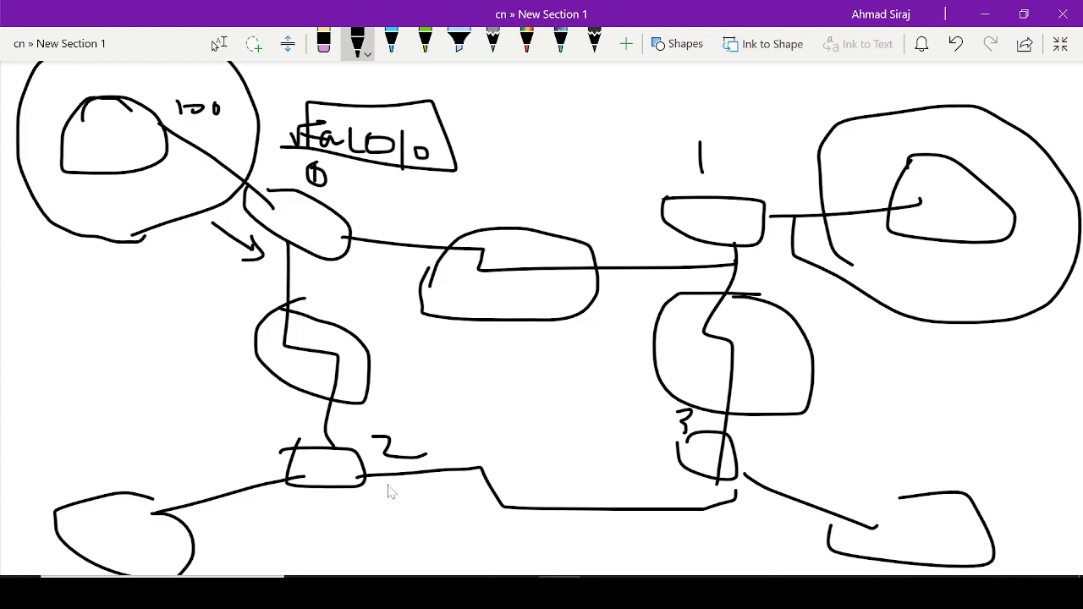
Return to PC0's IP configuration in Cisco Packet Tracer, set its subnet mask to 255.255.248.0 and close the PC's window.
mouse_move(473, 592)
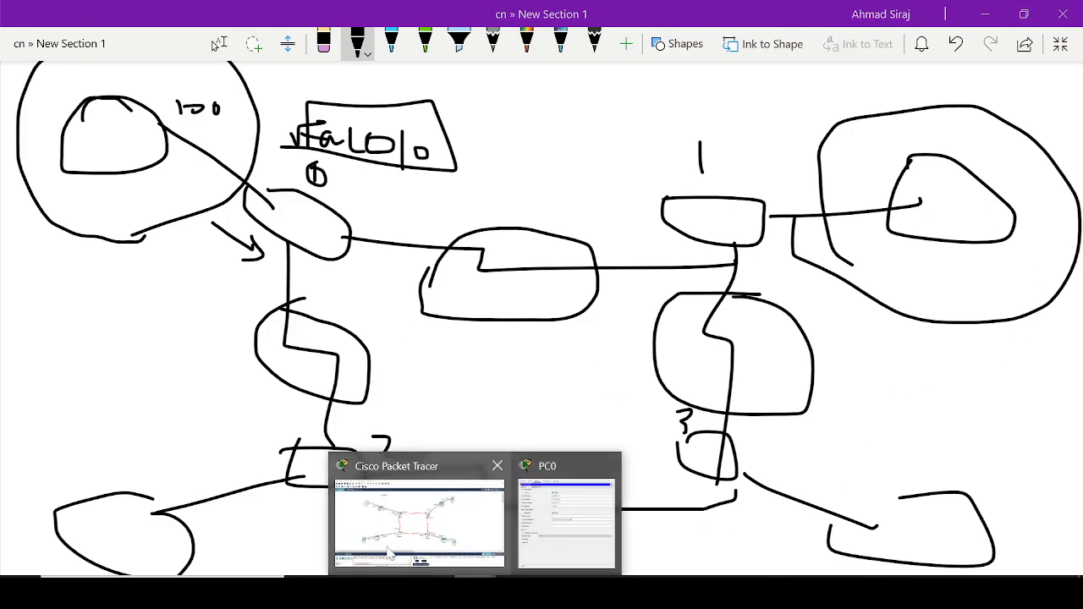
left_click(454, 532)
left_click(517, 592)
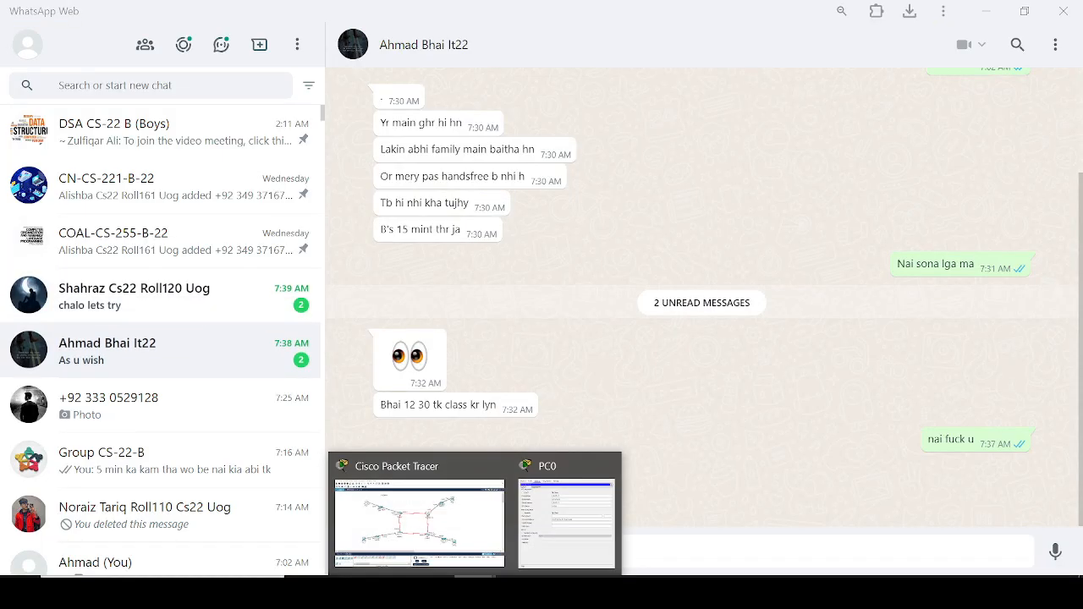
left_click(462, 535)
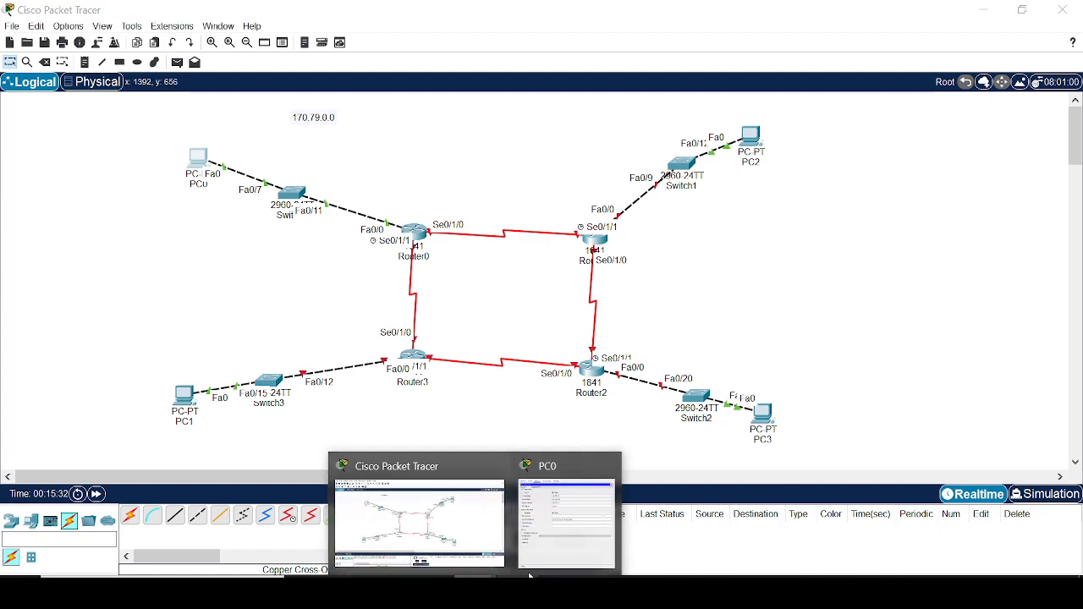
left_click(567, 508)
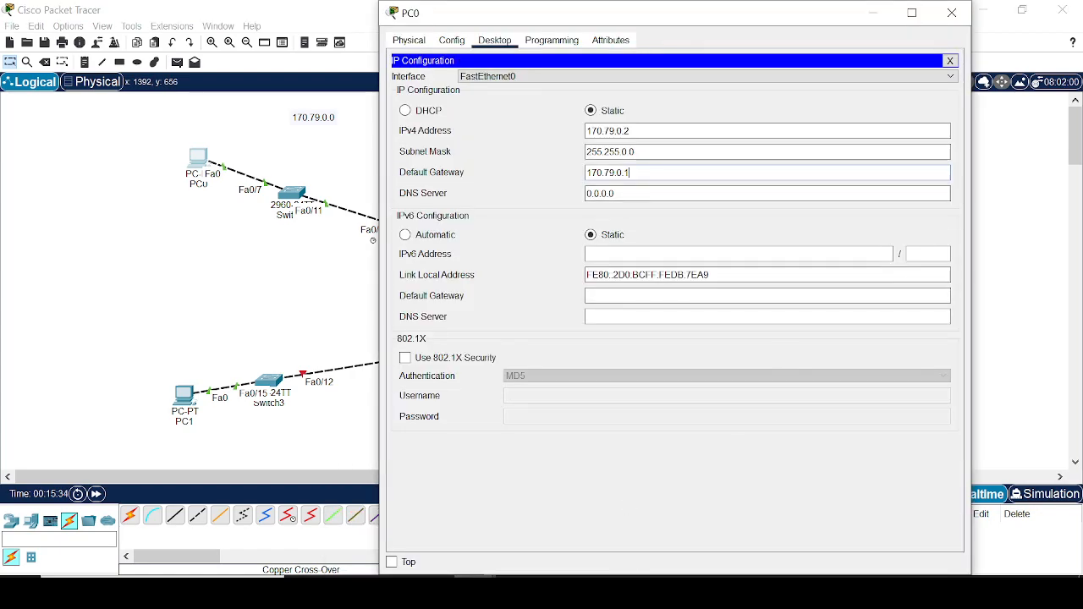
left_click(637, 153)
key("BackSpace")
key("BackSpace")
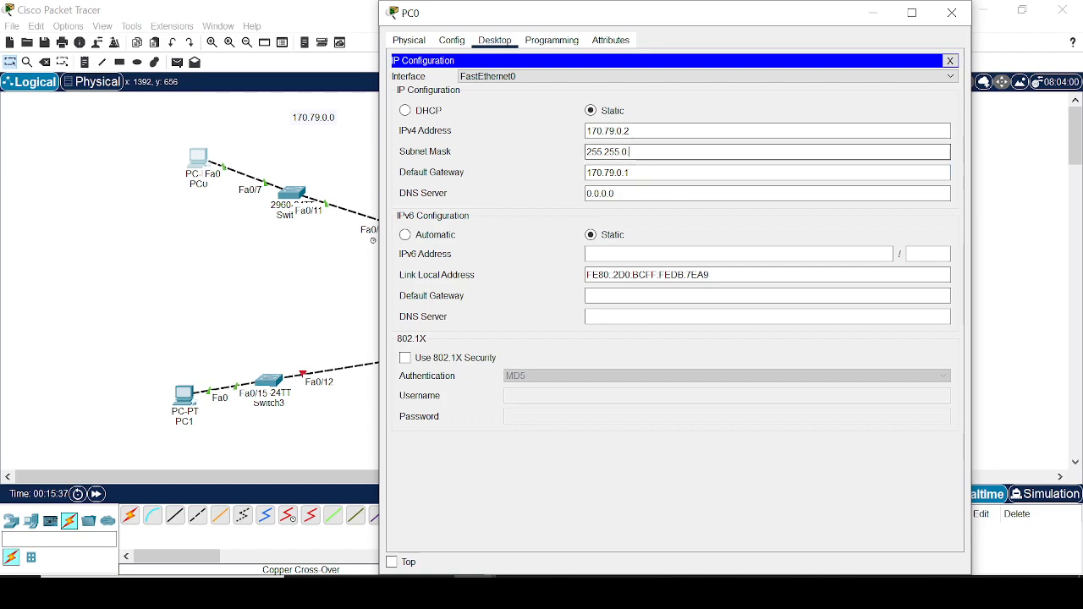
type("248.")
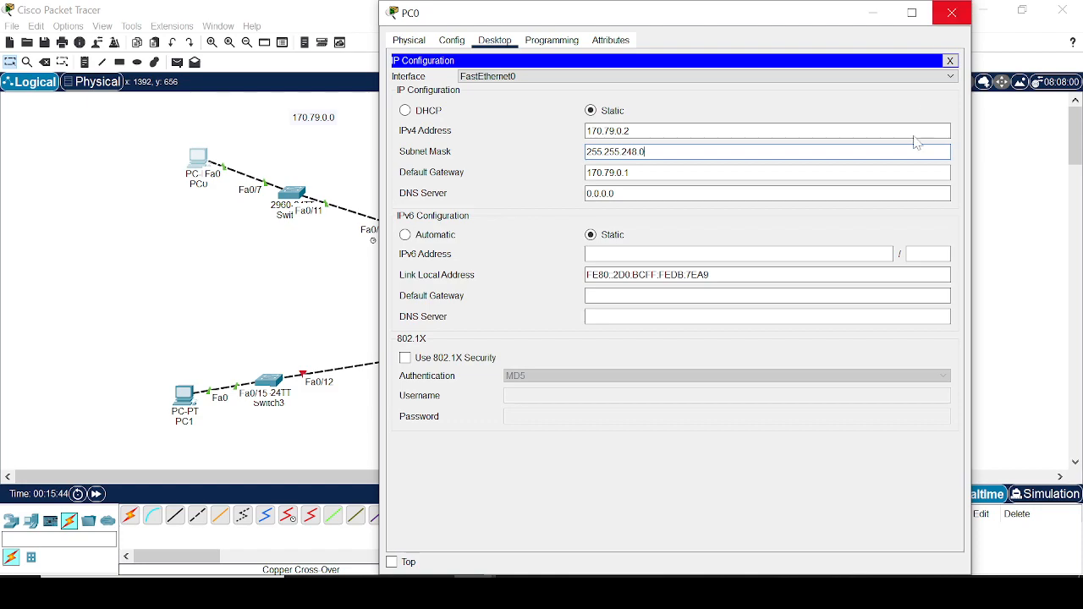
left_click(953, 13)
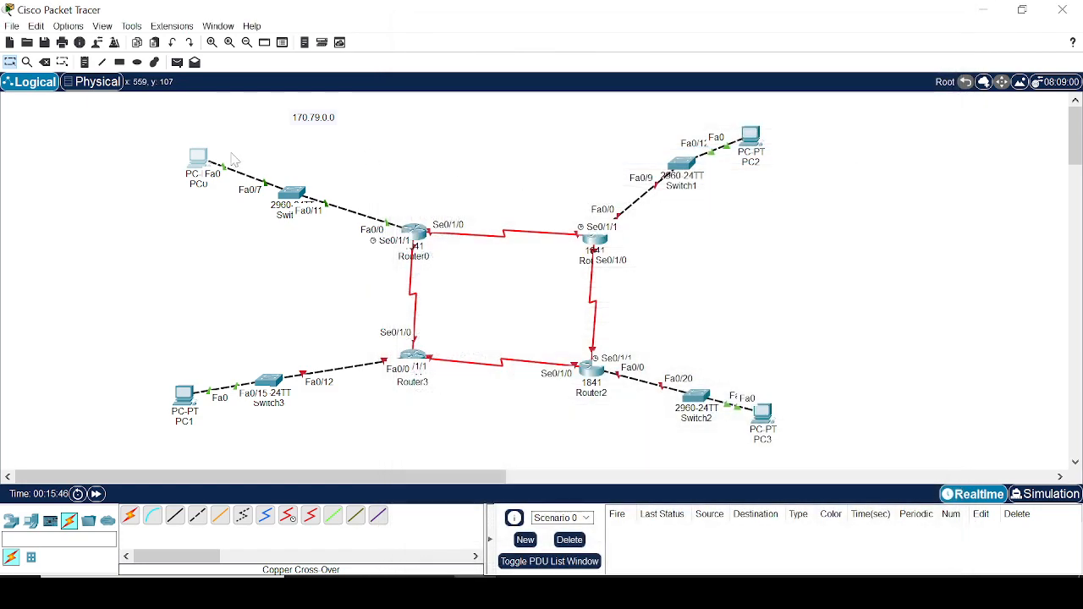
Outline PC0's LAN and test its connectivity by sending a simple PDU from Router0 to PC0 twice.
left_click_drag(149, 125, 258, 209)
left_click_drag(317, 230, 420, 255)
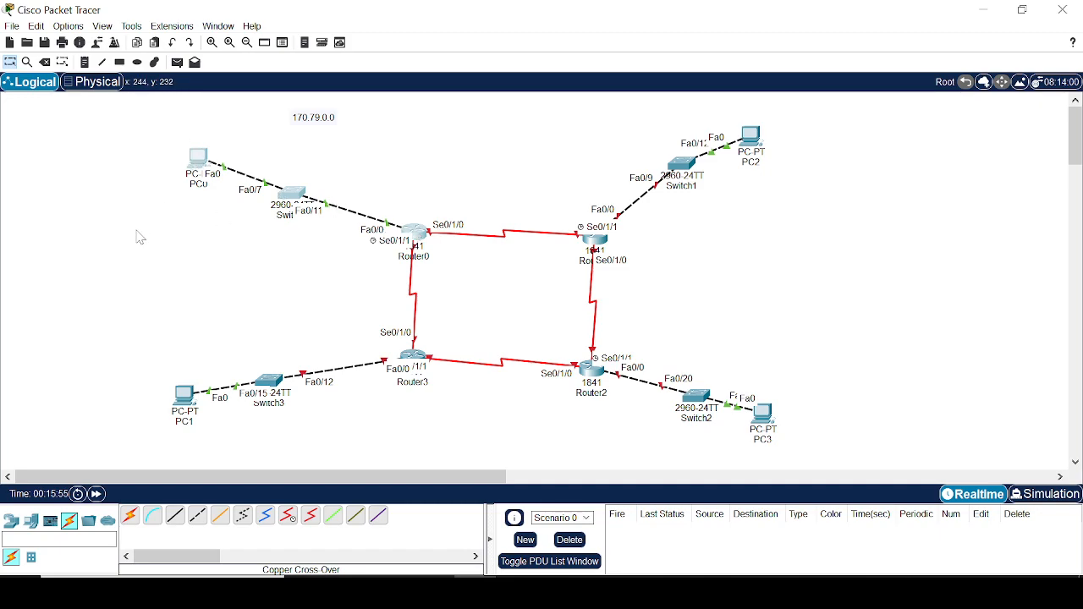
left_click(177, 63)
left_click(416, 234)
left_click(202, 161)
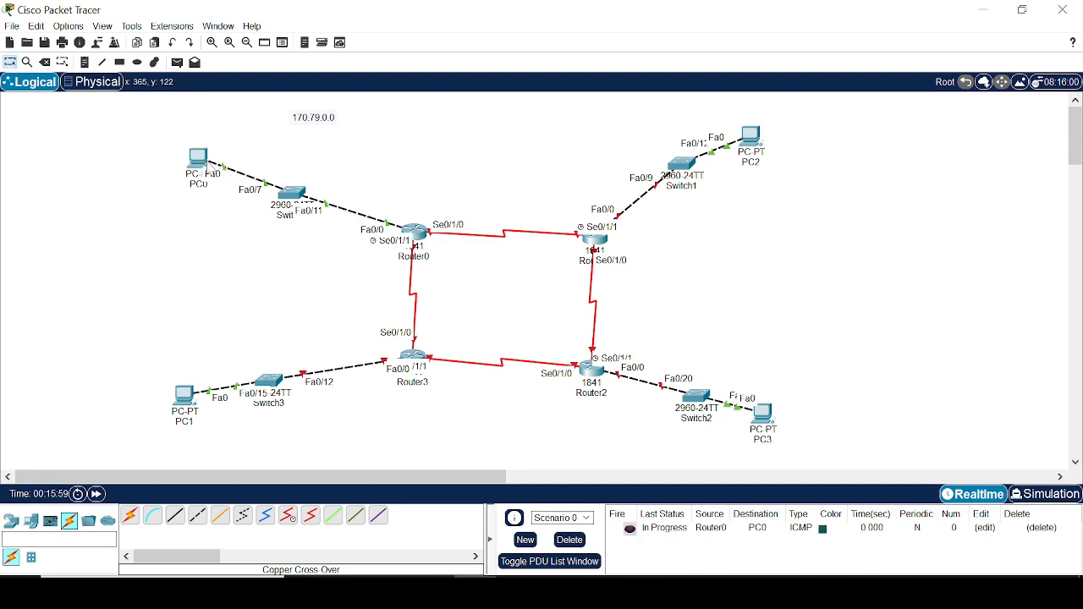
left_click(177, 63)
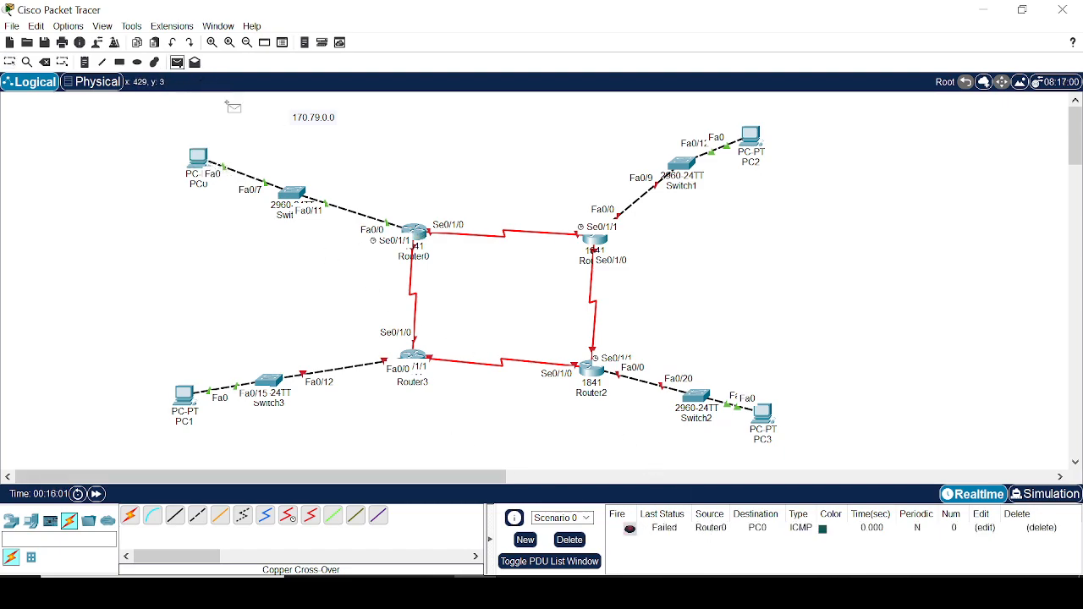
left_click(417, 233)
left_click(199, 159)
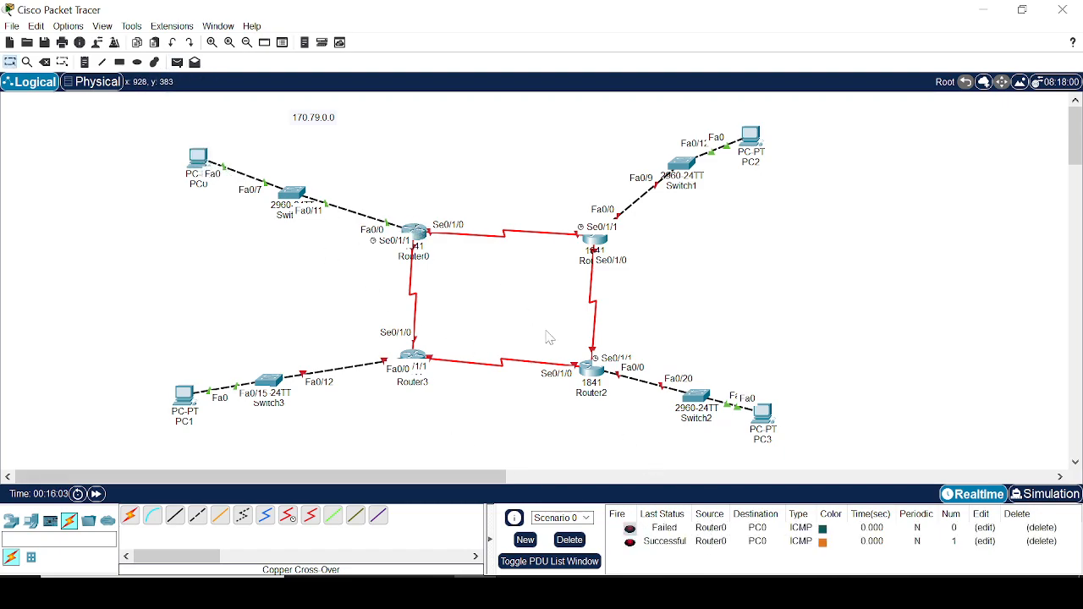
Send a simple PDU from PC0 to Router0, then delete the scenario to clear the test PDUs.
left_click(177, 62)
left_click(202, 160)
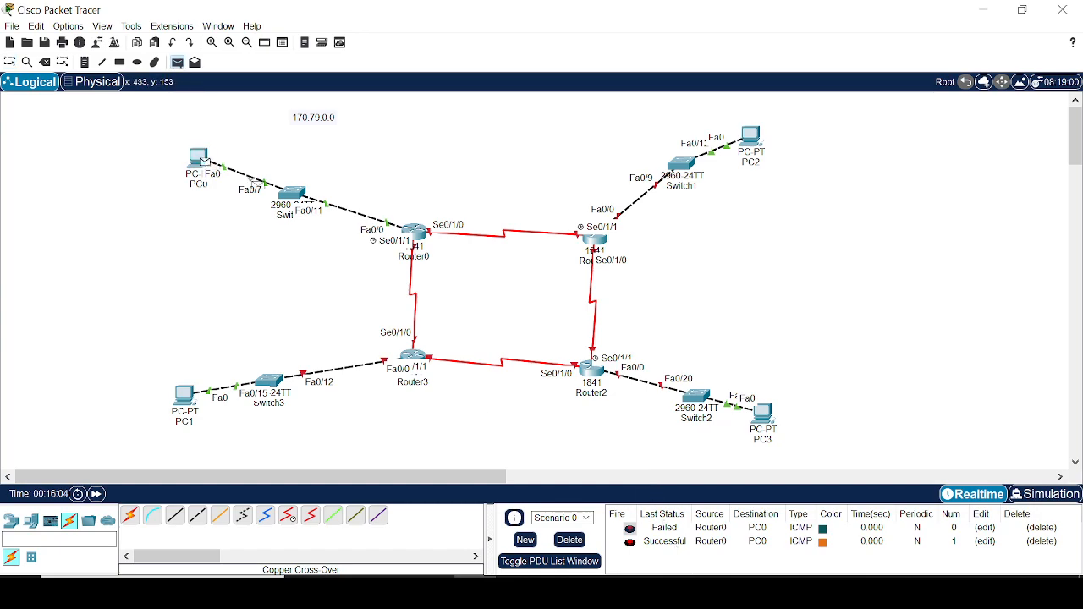
left_click(421, 233)
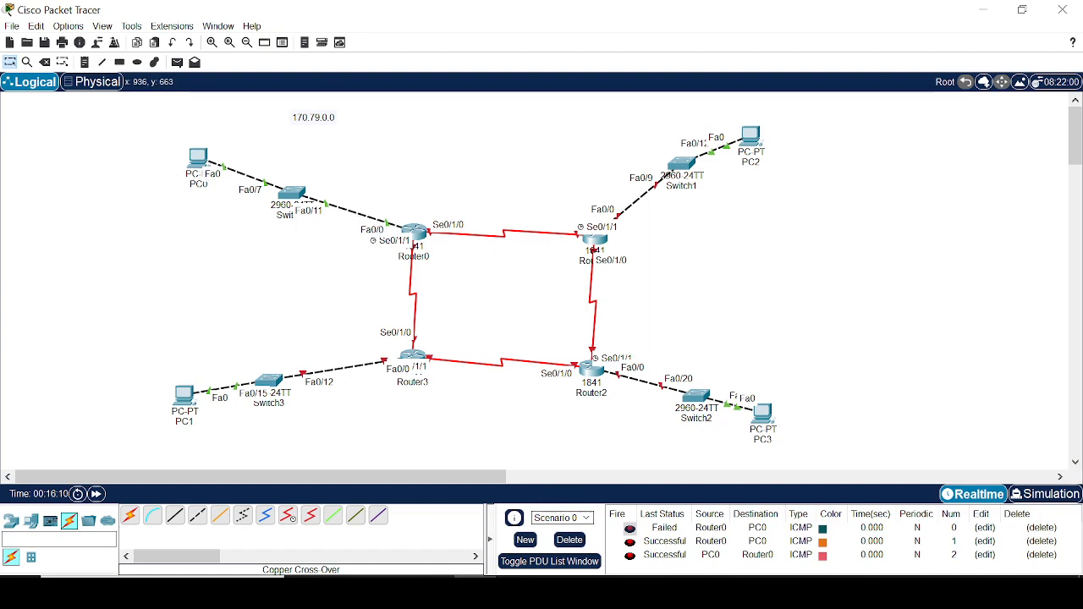
left_click(570, 540)
Copy the 170.79.0.0 network label and place a 170.79.0.1 address note beside Router0's Fa0/0 link.
double_click(312, 116)
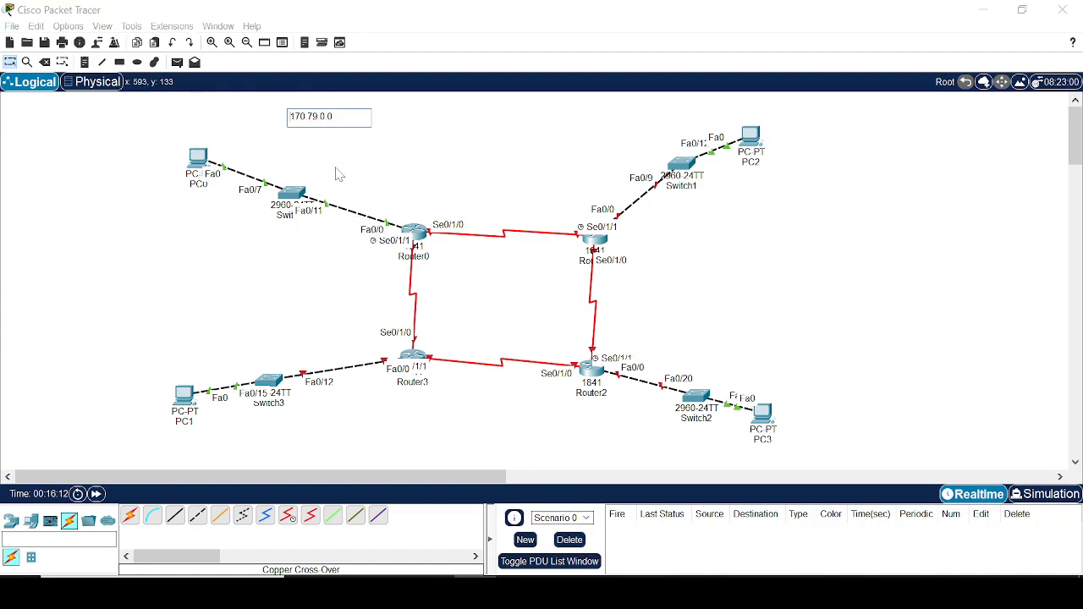
key("ctrl+a")
key("ctrl+c")
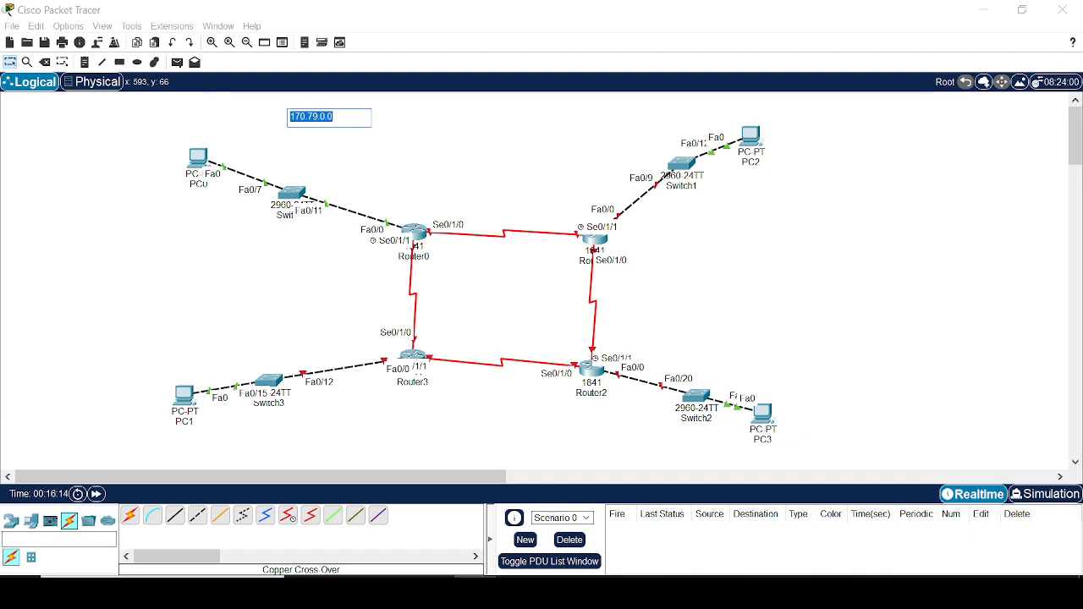
left_click(85, 62)
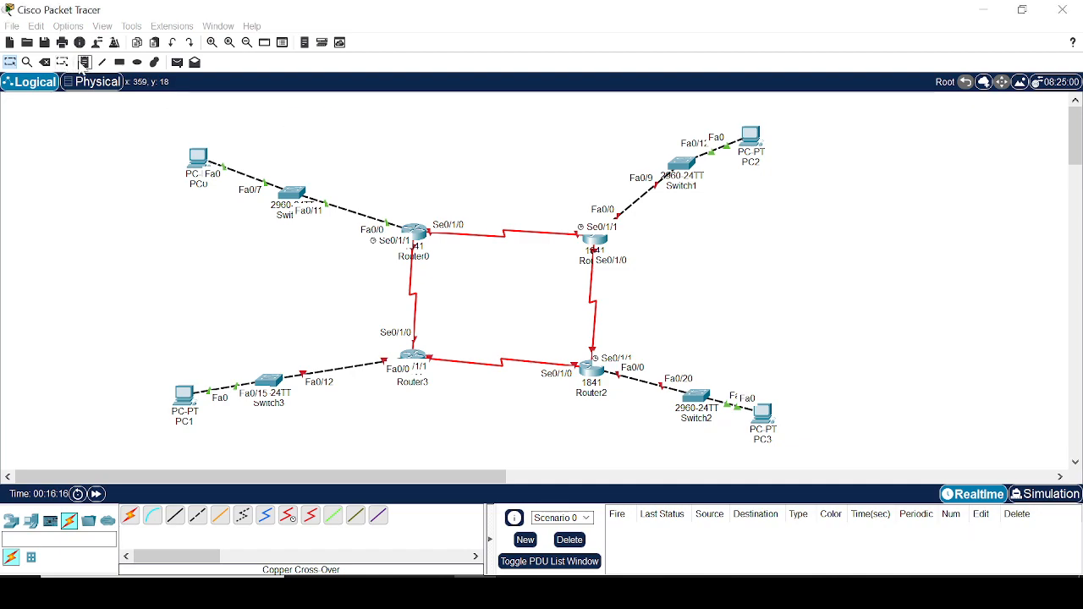
left_click(342, 191)
key("ctrl+v")
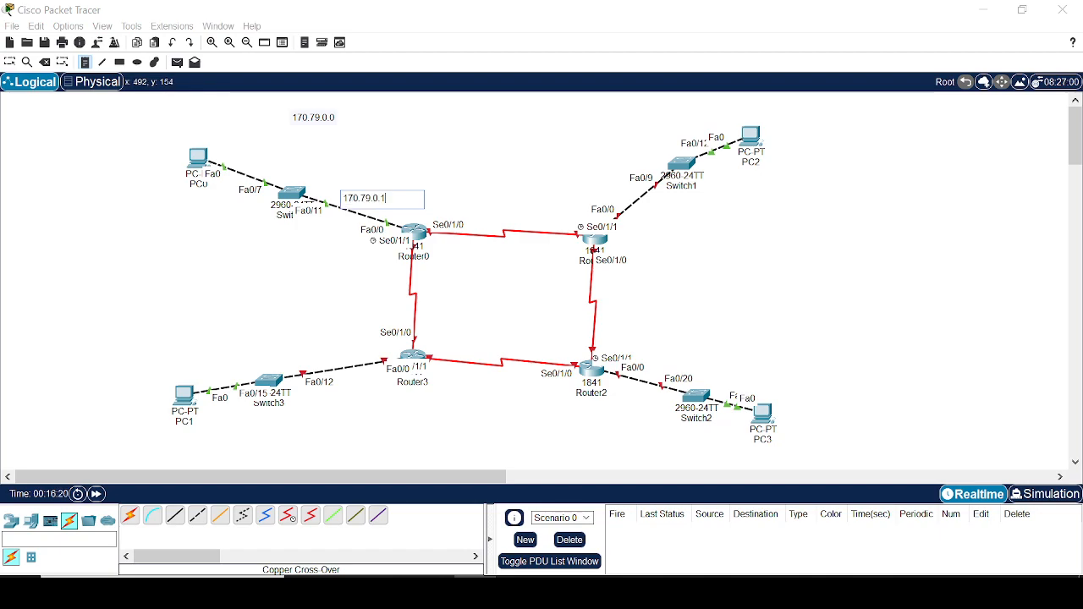
Place a 170.79.0.2 address note above PC0 and shift the 170.79.0.1 note closer to Router0's Fa0/0 label.
left_click(173, 133)
key("ctrl+v")
key("BackSpace")
type("2")
key("Escape")
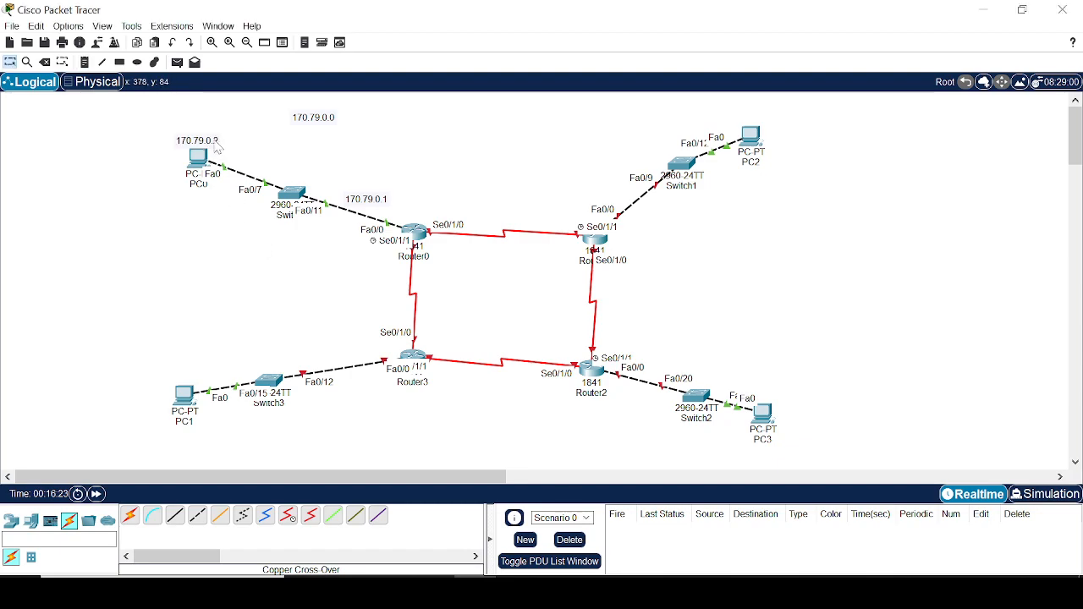
left_click_drag(379, 208, 366, 221)
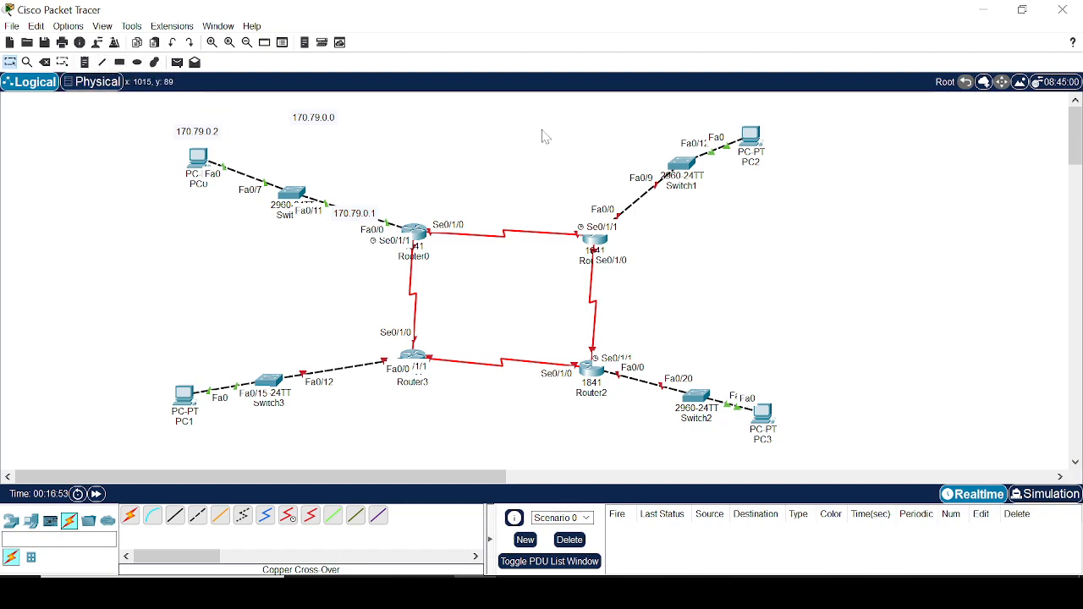
Add a 170.80.0.0 network label above Switch1's LAN and copy its text.
key("n")
left_click(613, 128)
type("170.80.0.0")
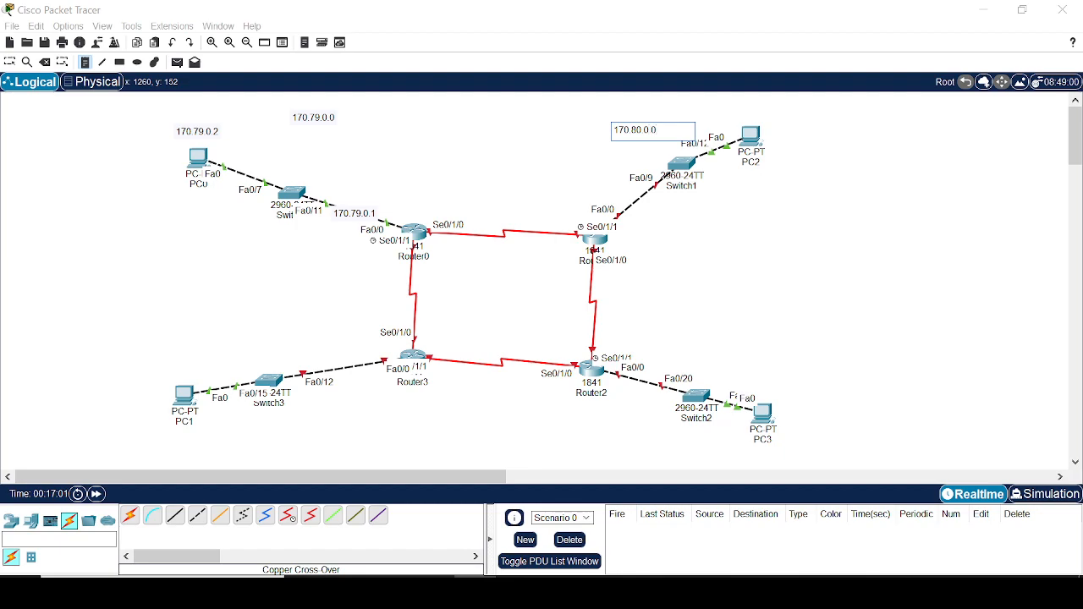
key("ctrl+a")
type("c")
key("ctrl+v")
type("80.0")
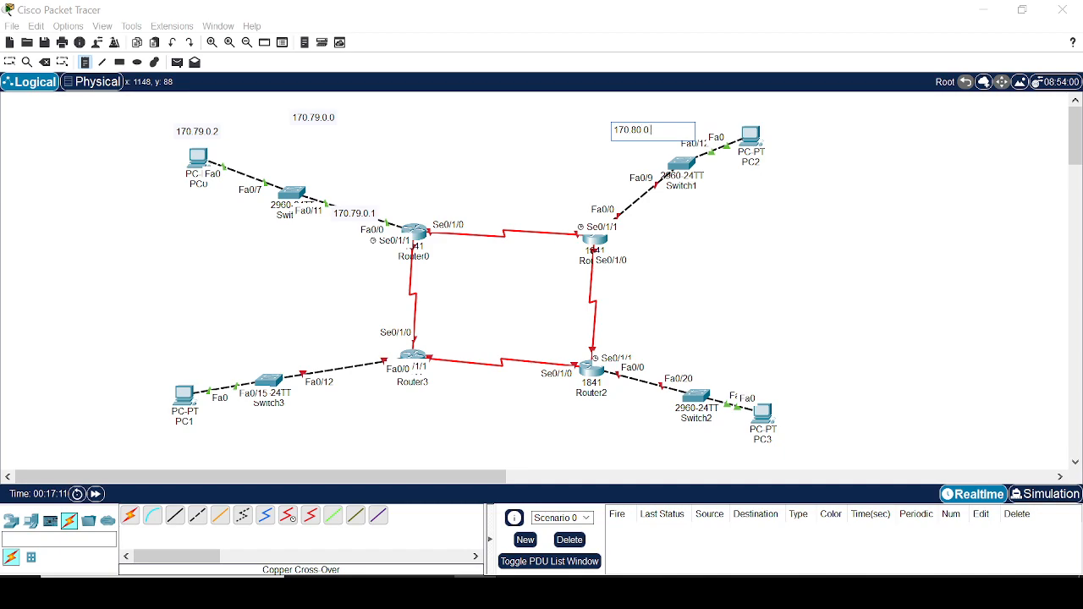
type(".0")
key("ctrl+a")
key("ctrl+c")
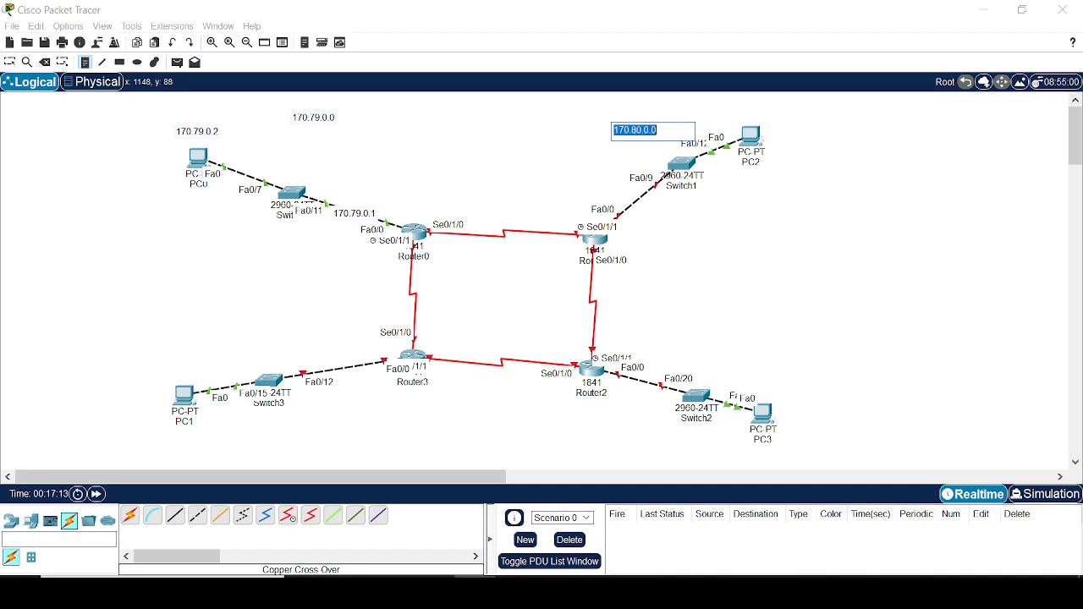
Label Router1's Fa0/0 side 170.80.0.1 and PC2 170.80.0.2, and align both notes next to their devices.
left_click(696, 214)
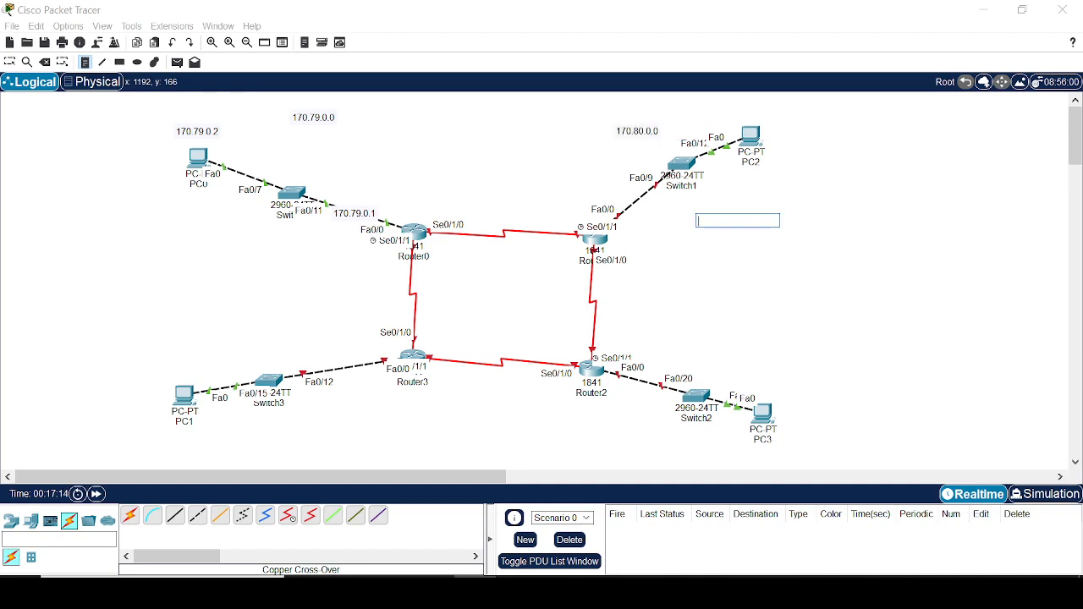
left_click(638, 222)
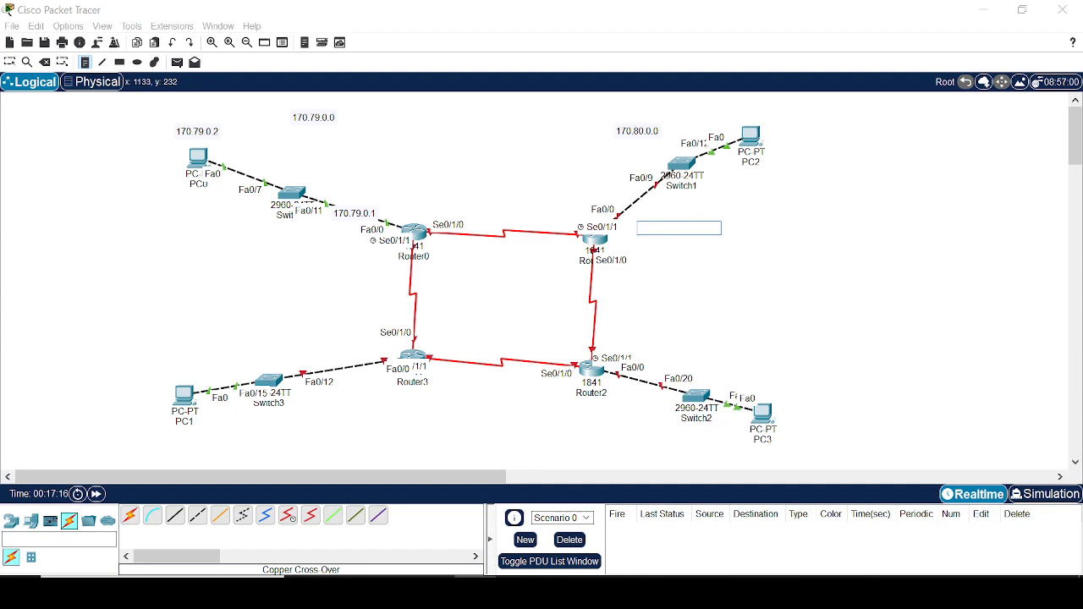
key("ctrl+v")
left_click(767, 128)
key("ctrl+v")
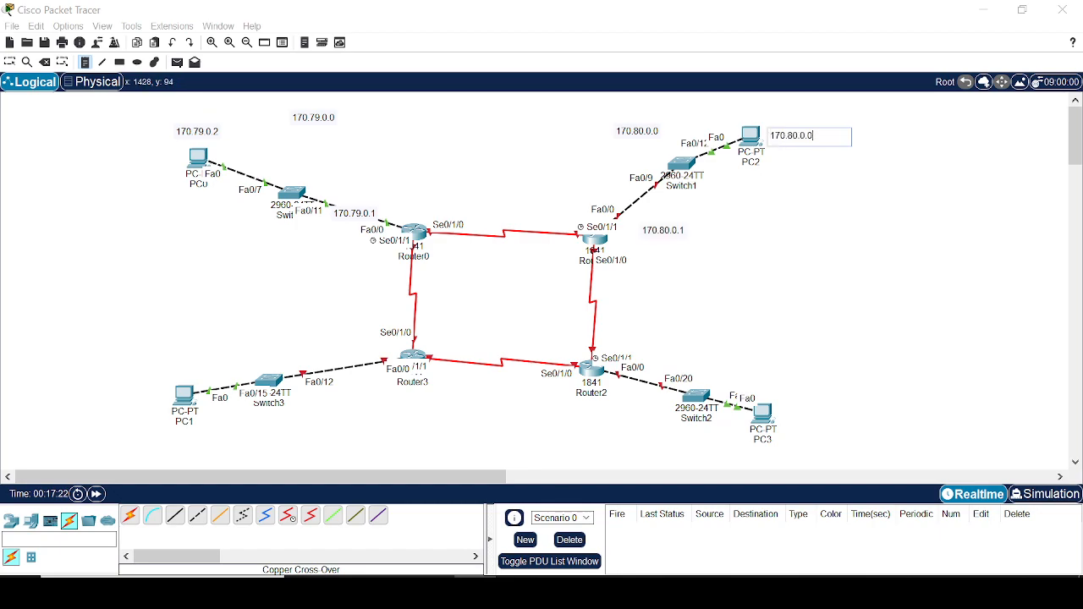
key("Escape")
left_click_drag(671, 232, 664, 217)
left_click_drag(795, 142, 793, 140)
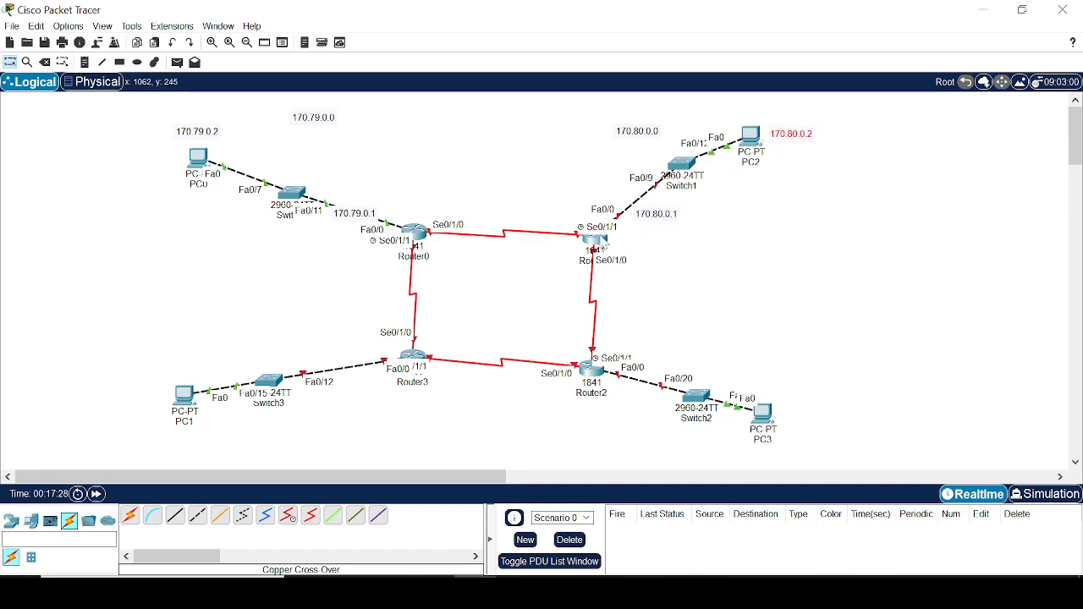
Set the IPv4 address of Router1's FastEthernet0/0 interface to 170.80.0.1.
left_click(613, 238)
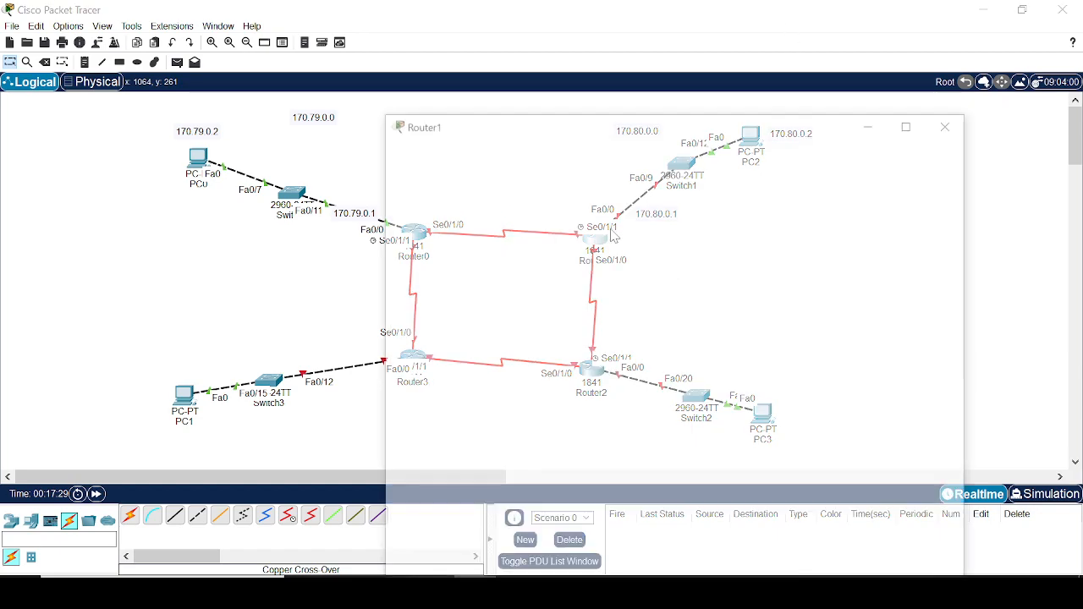
left_click(453, 41)
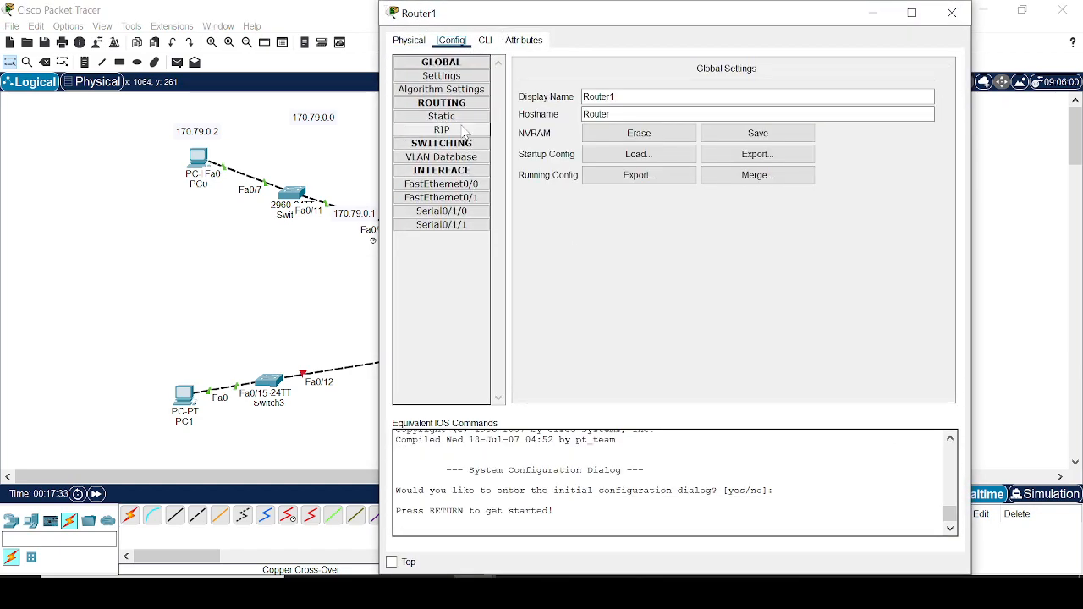
left_click(441, 184)
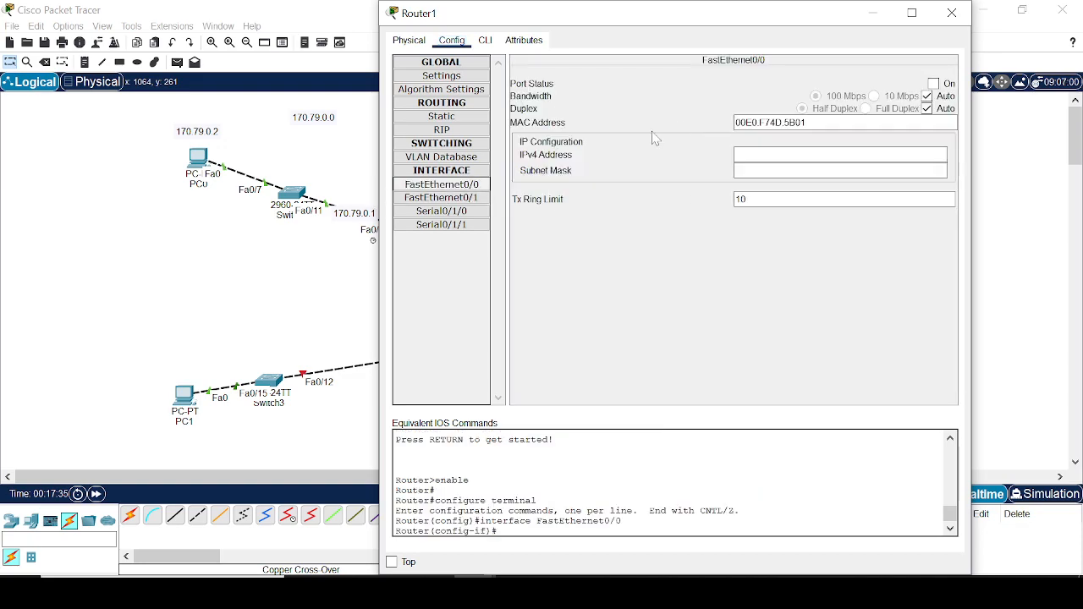
left_click(847, 155)
type("170.80.0.0")
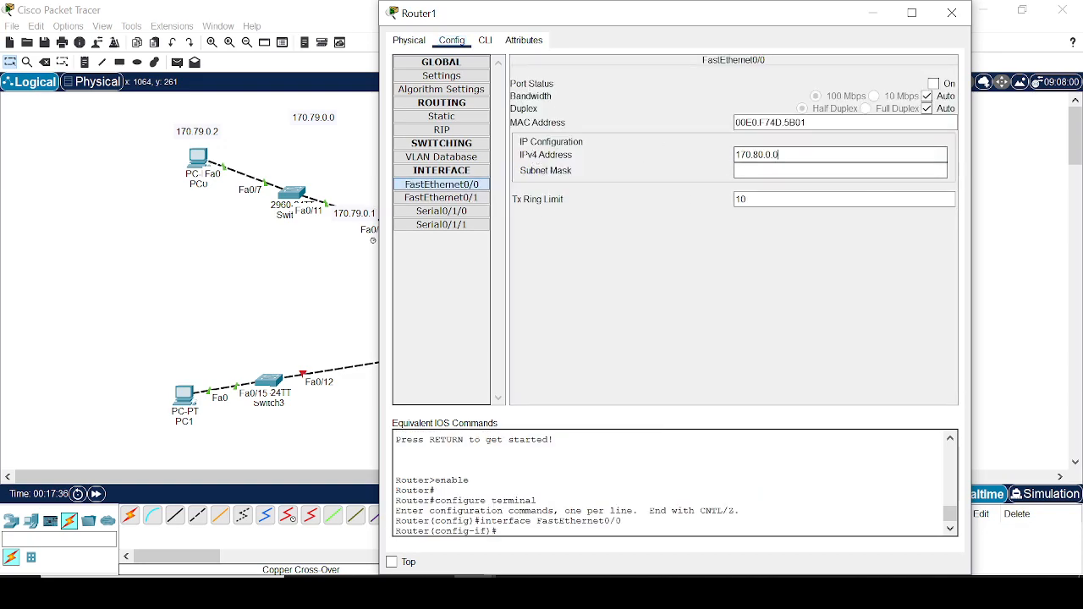
key("BackSpace")
type("1")
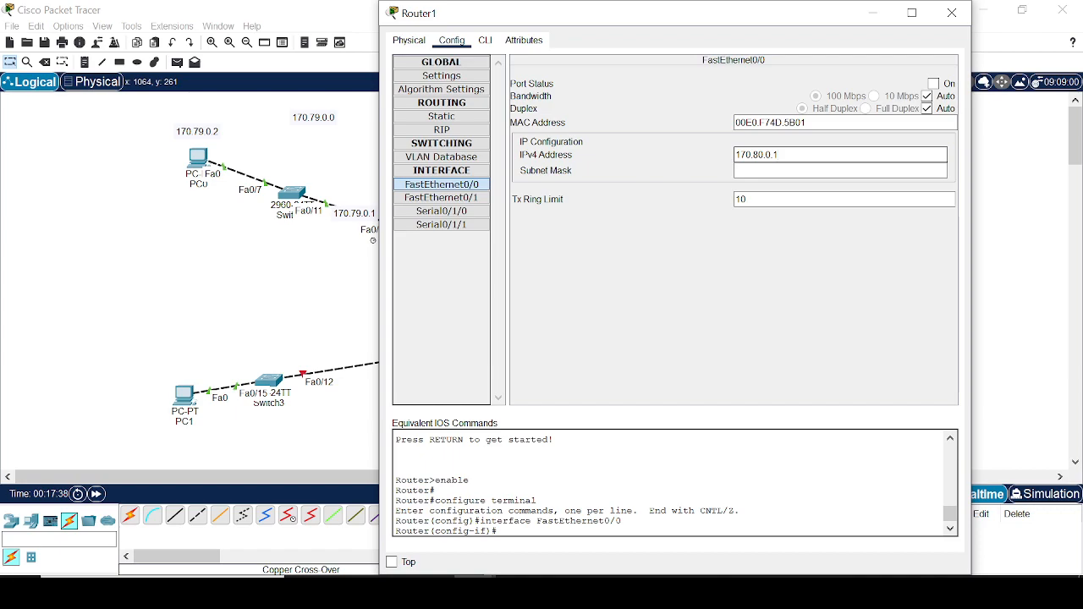
Set Router1's FastEthernet0/0 subnet mask to 255.255.252.0, switch the port on and close the router's window.
left_click(762, 170)
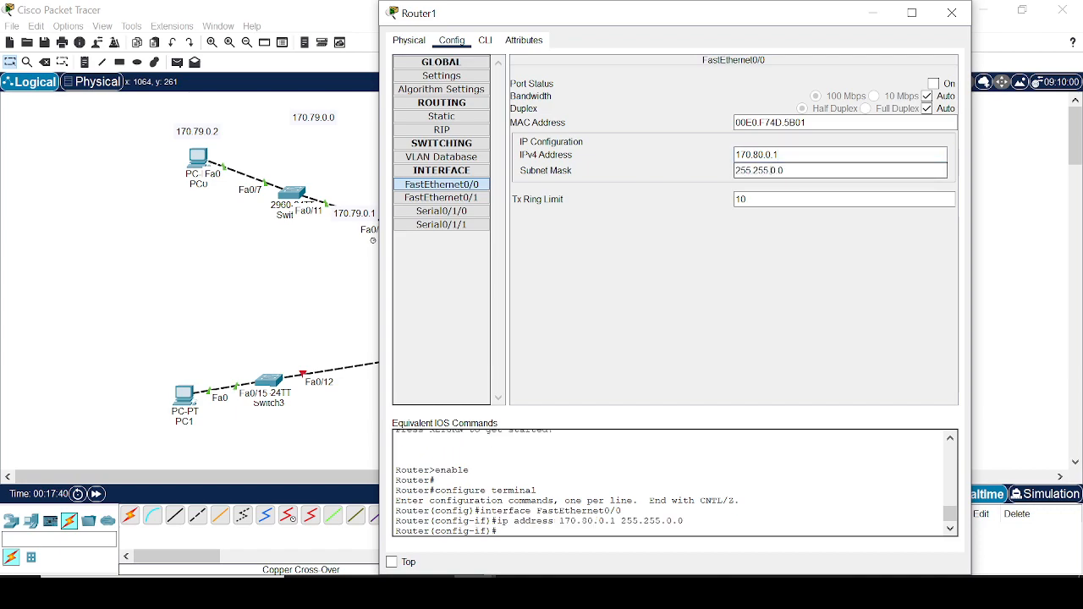
type("25.")
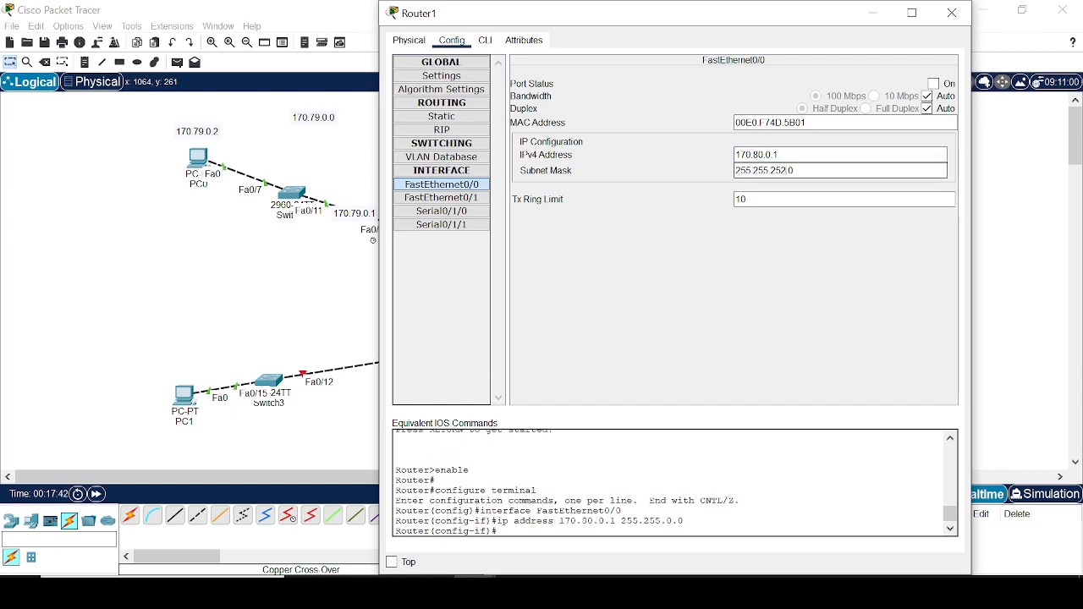
left_click(934, 83)
left_click_drag(559, 480, 497, 480)
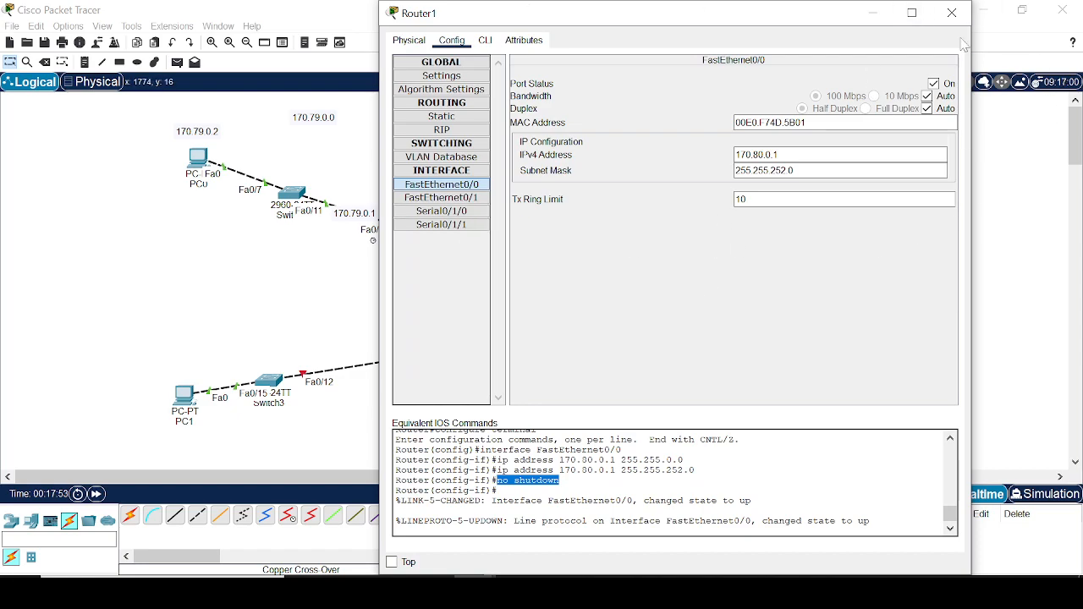
left_click(952, 13)
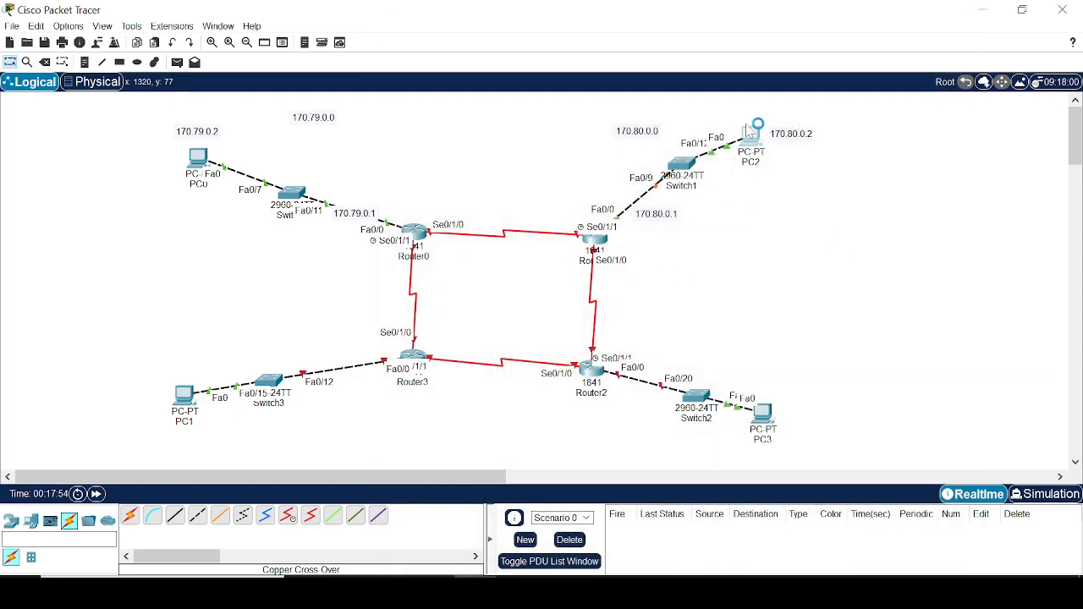
Configure PC2 with IPv4 address 170.80.0.2, subnet mask 255.255.252.0 and default gateway 170.80.0.1, then minimize its window.
left_click(750, 135)
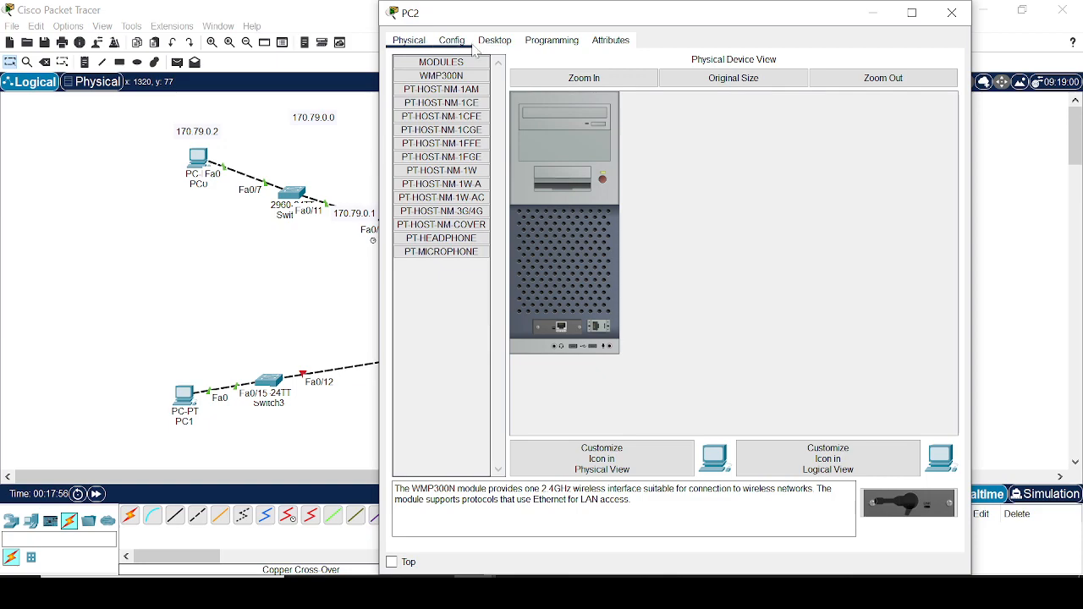
left_click(497, 40)
left_click(452, 98)
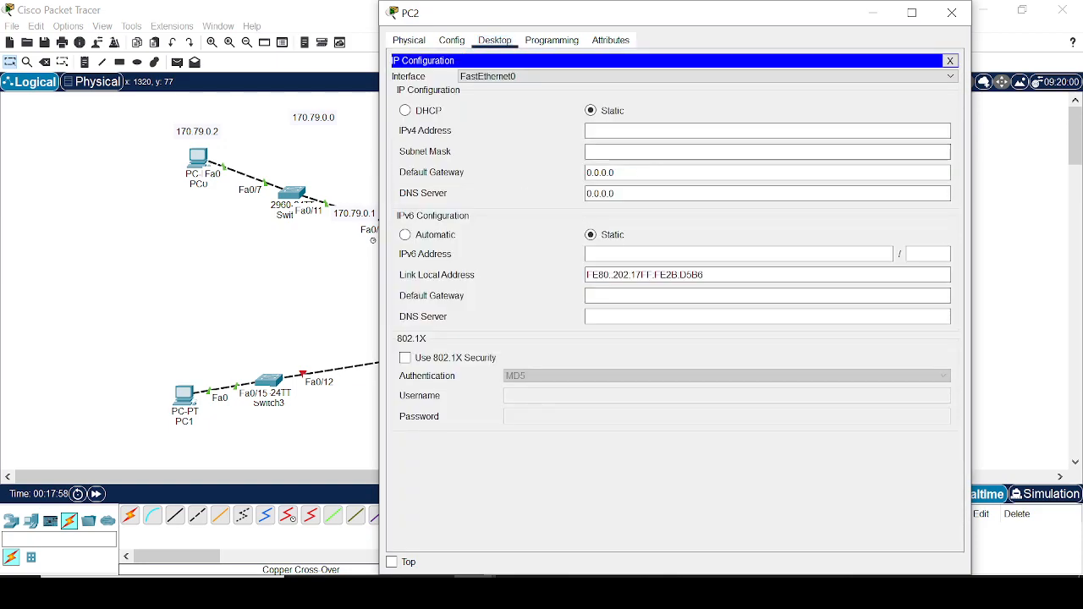
type("170.80.0.0")
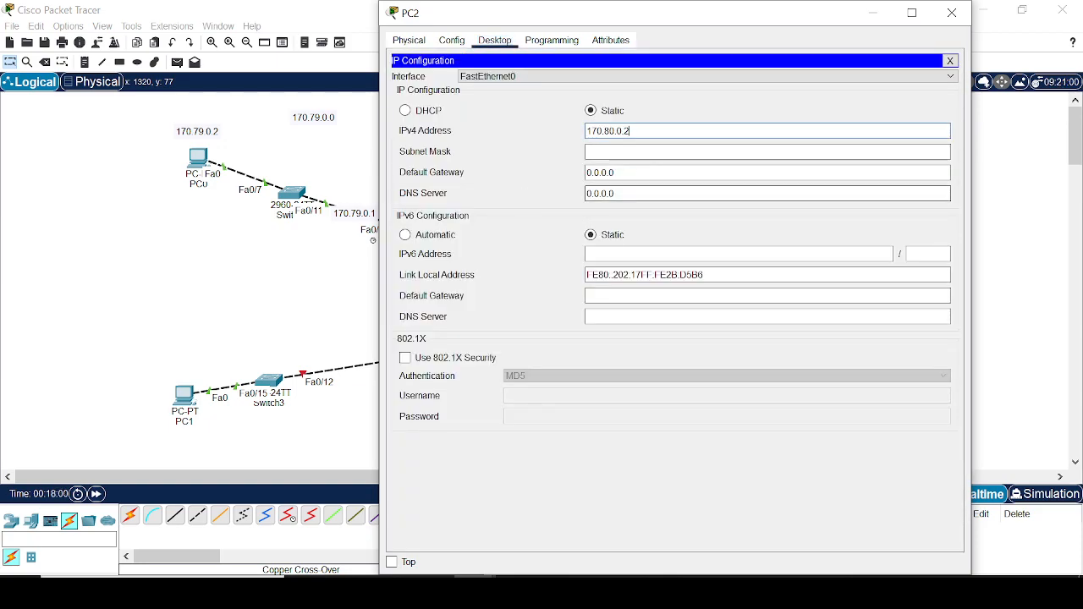
key("Tab")
key("Tab")
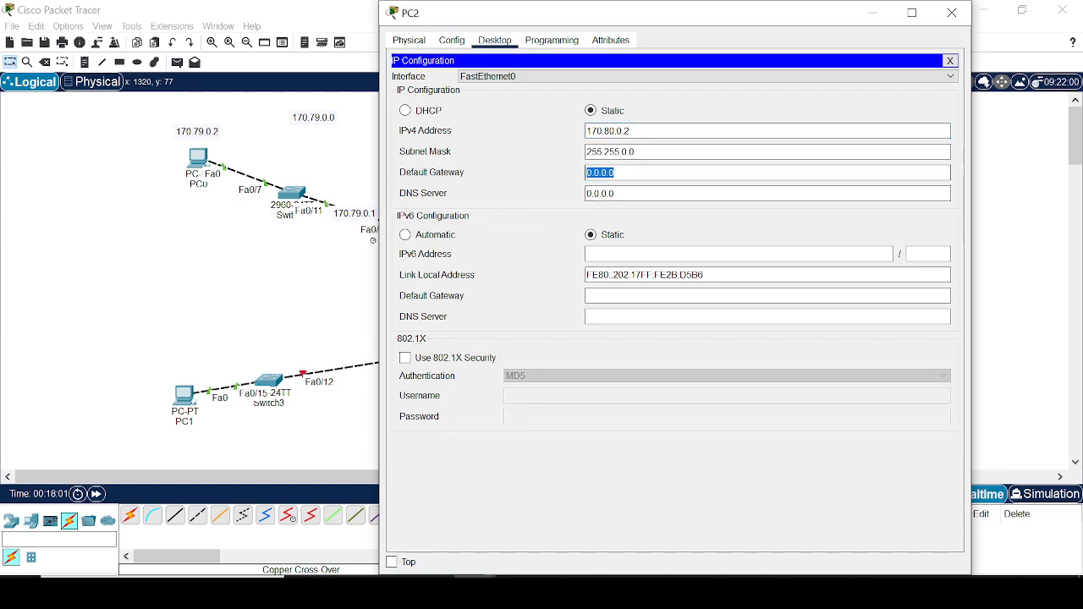
type("170.80.0.")
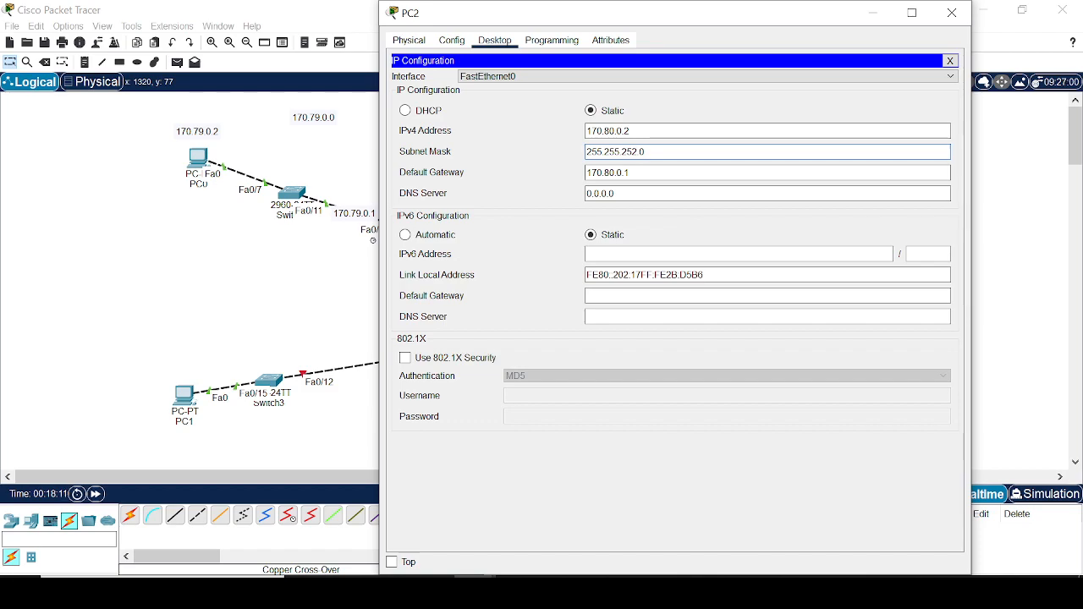
left_click(873, 13)
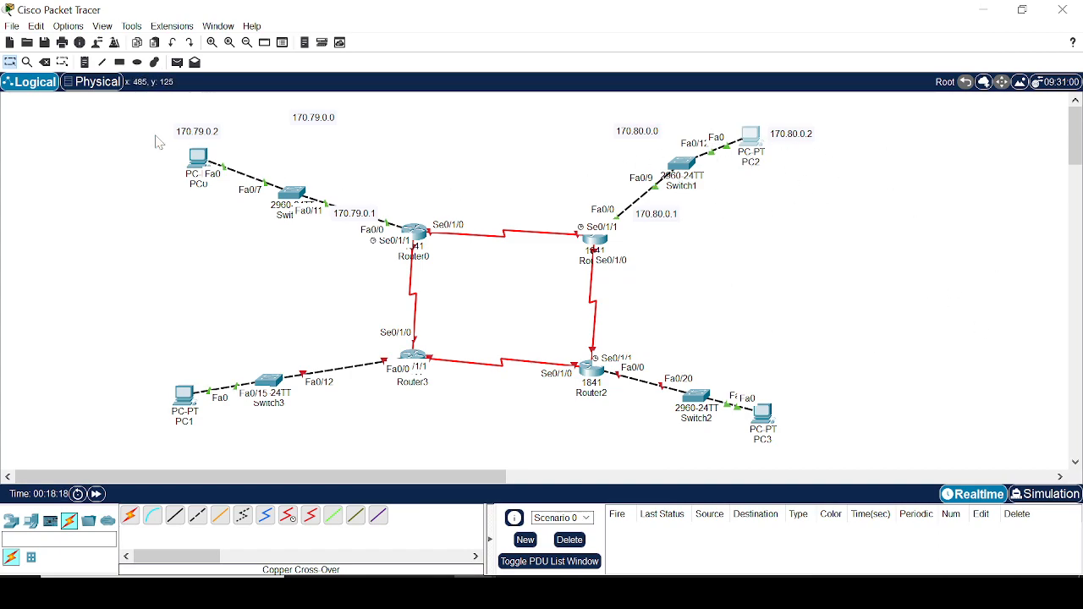
Test PC2's LAN by sending a simple PDU from Router1 to PC2 twice, then delete the scenario to clear the test PDUs.
left_click_drag(138, 128, 226, 180)
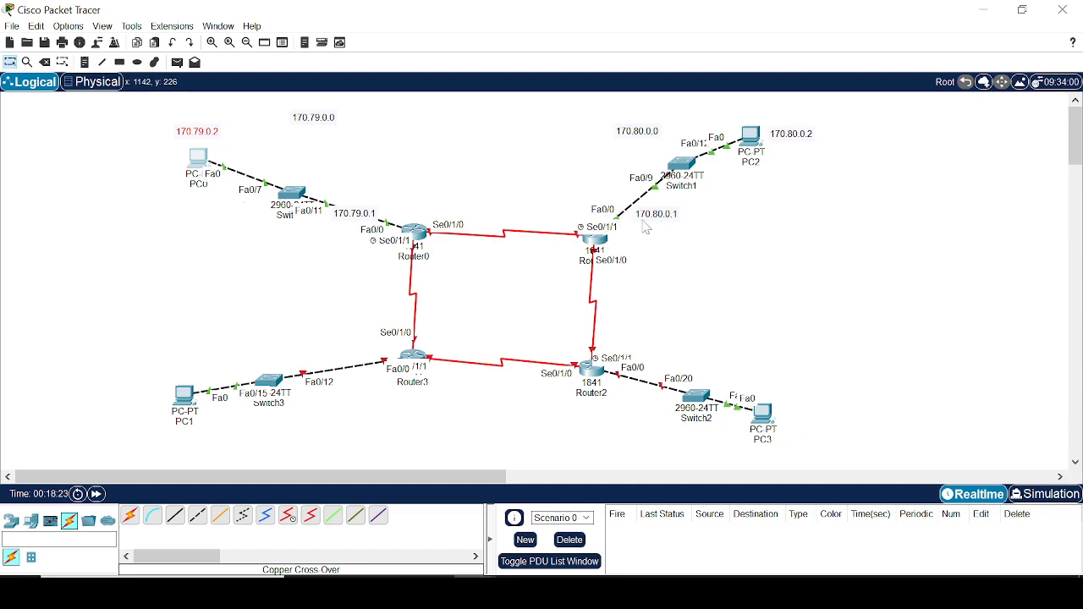
left_click_drag(641, 189, 680, 240)
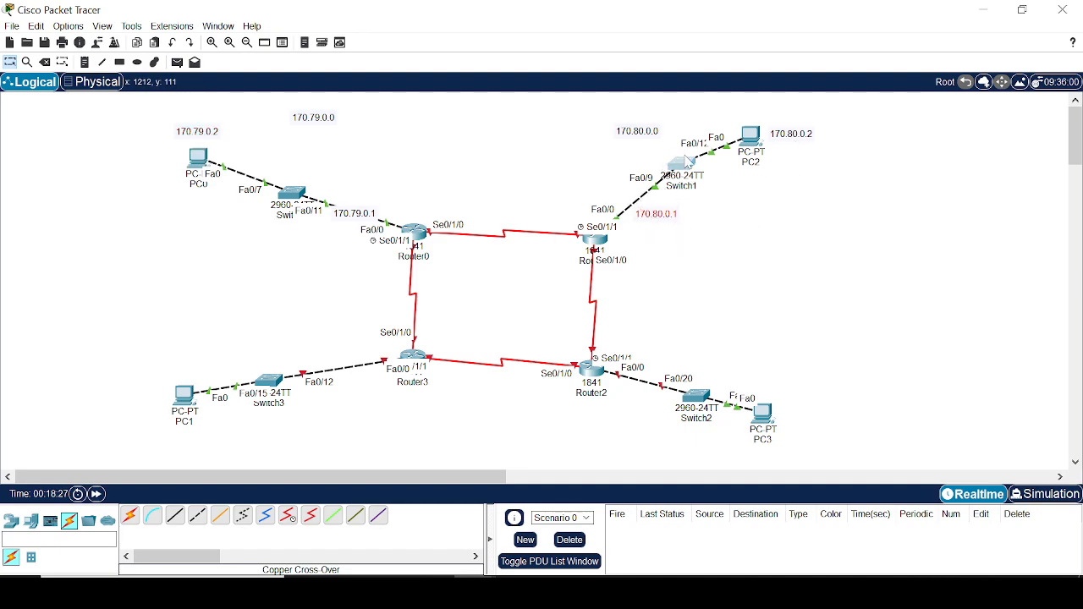
left_click(177, 64)
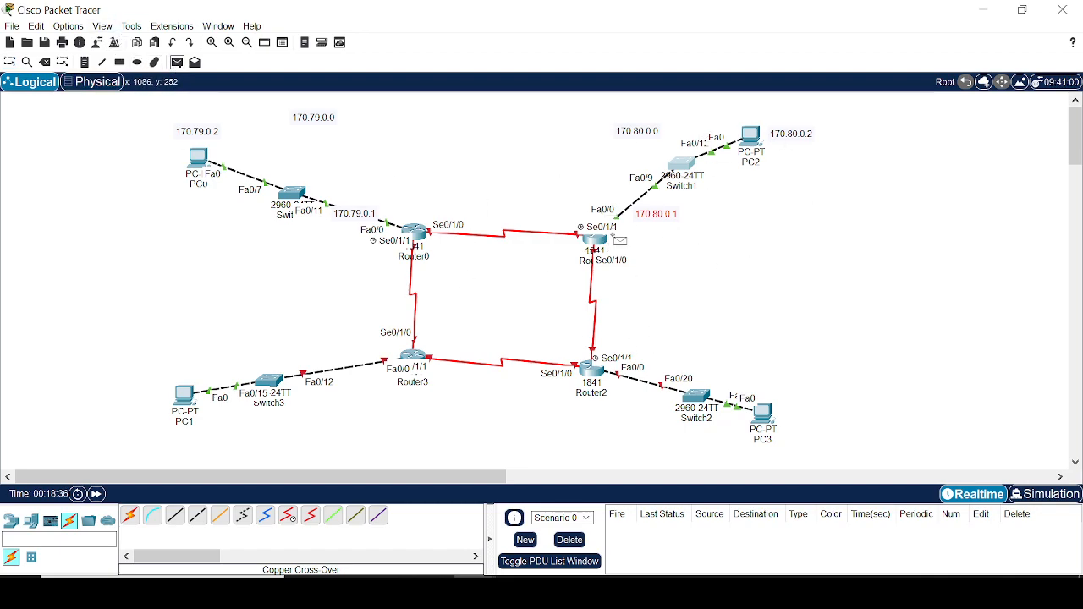
left_click(596, 243)
left_click(750, 135)
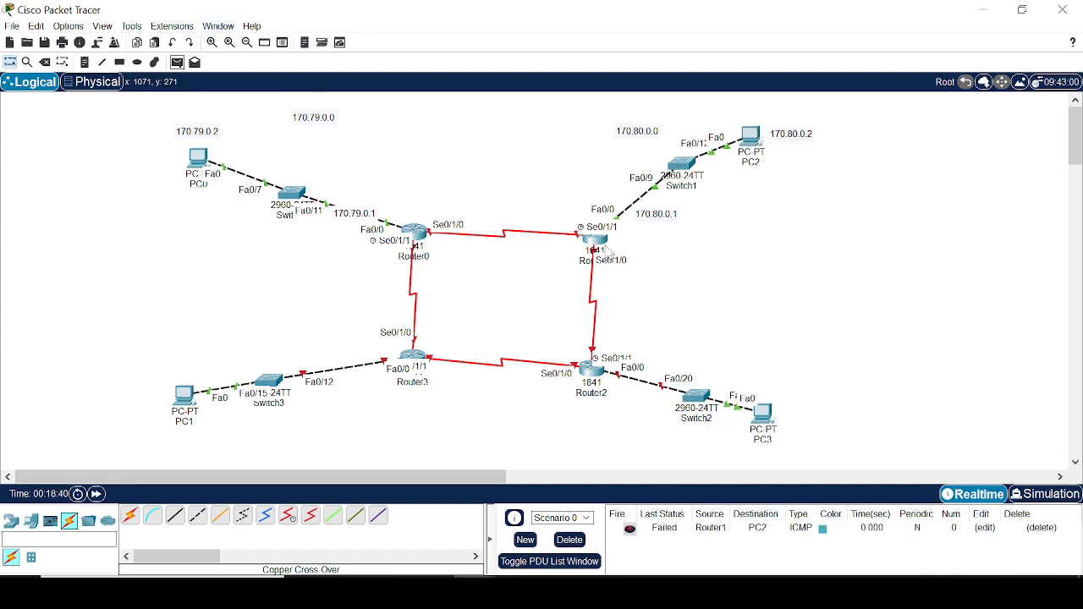
left_click(177, 62)
left_click(596, 241)
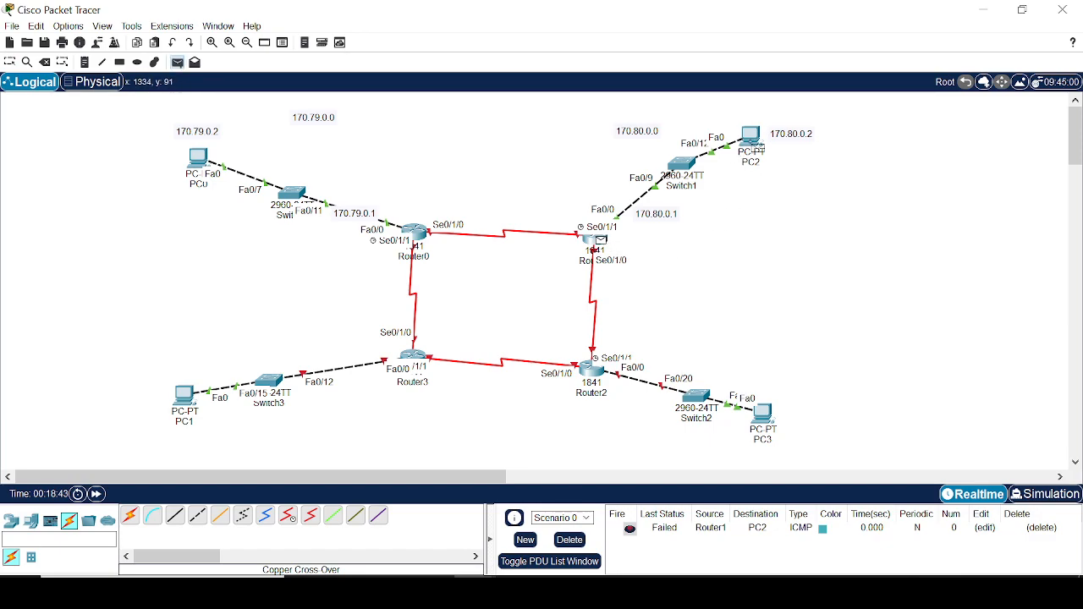
left_click(756, 146)
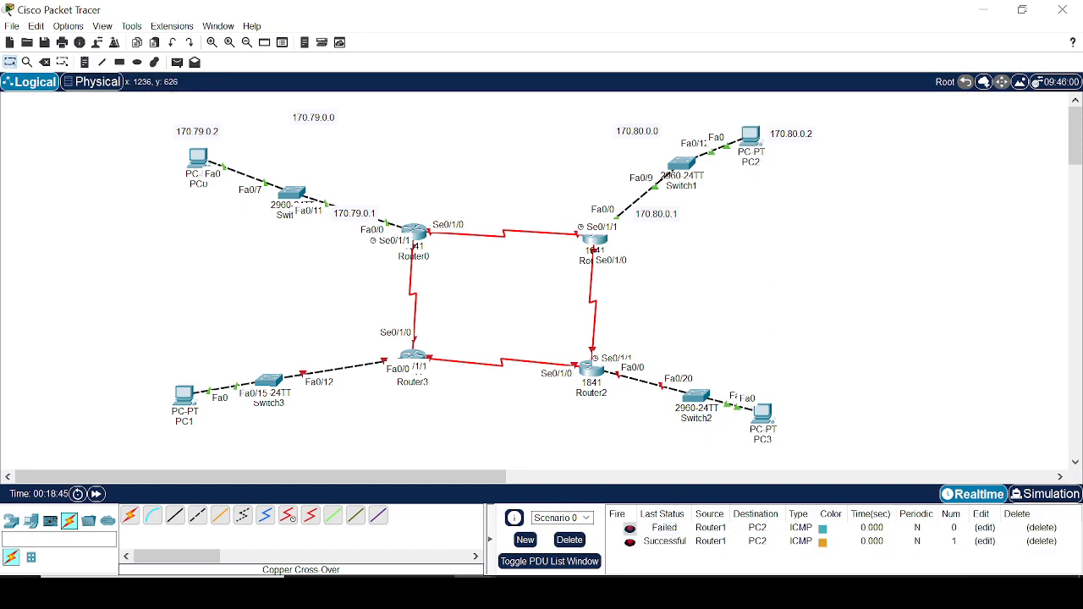
left_click(572, 541)
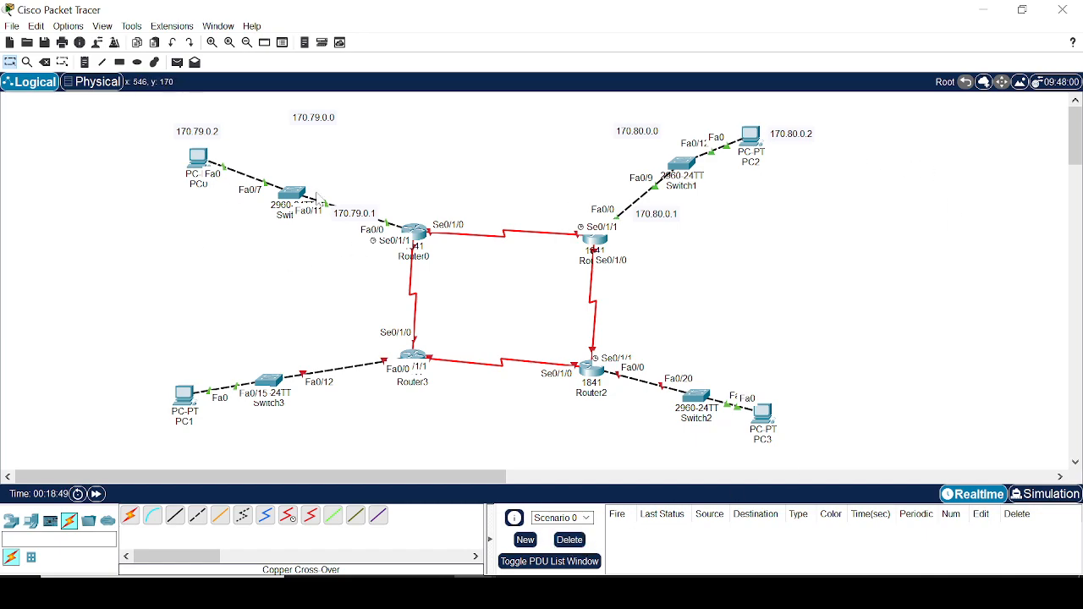
left_click_drag(548, 330, 860, 465)
left_click(171, 131)
left_click_drag(157, 108, 422, 246)
mouse_move(528, 132)
left_mouse_down()
mouse_move(566, 220)
mouse_move(834, 295)
mouse_move(857, 239)
left_mouse_up()
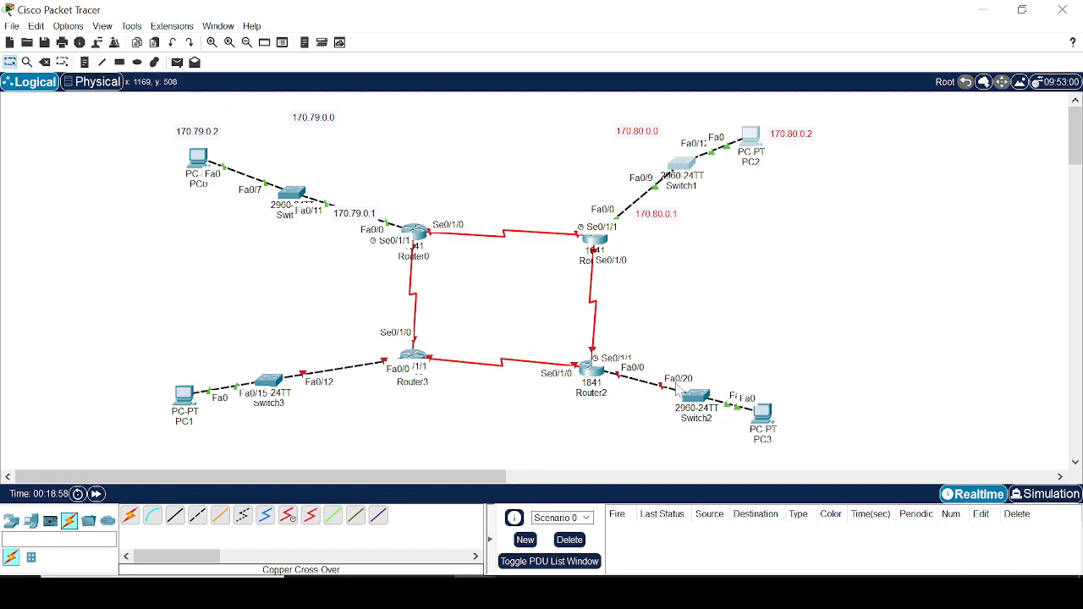
Move PC3 farther from Switch2 and add the network address label 170.81.0.0 above the LAN between Router2 and PC3.
left_click_drag(759, 422, 801, 425)
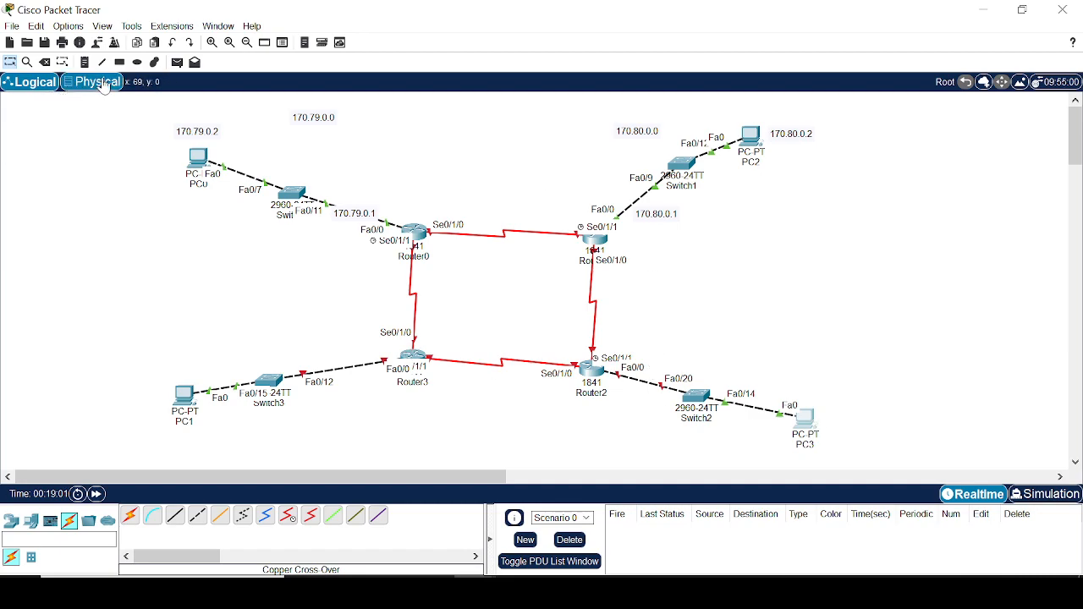
left_click(647, 343)
type("1")
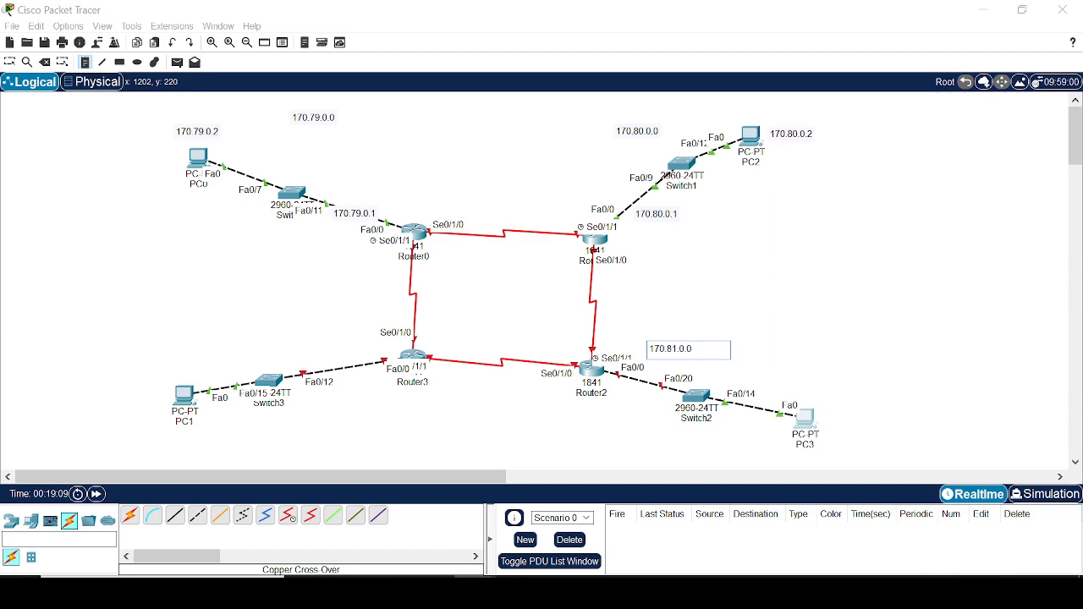
type("70.81.0.0")
key("Escape")
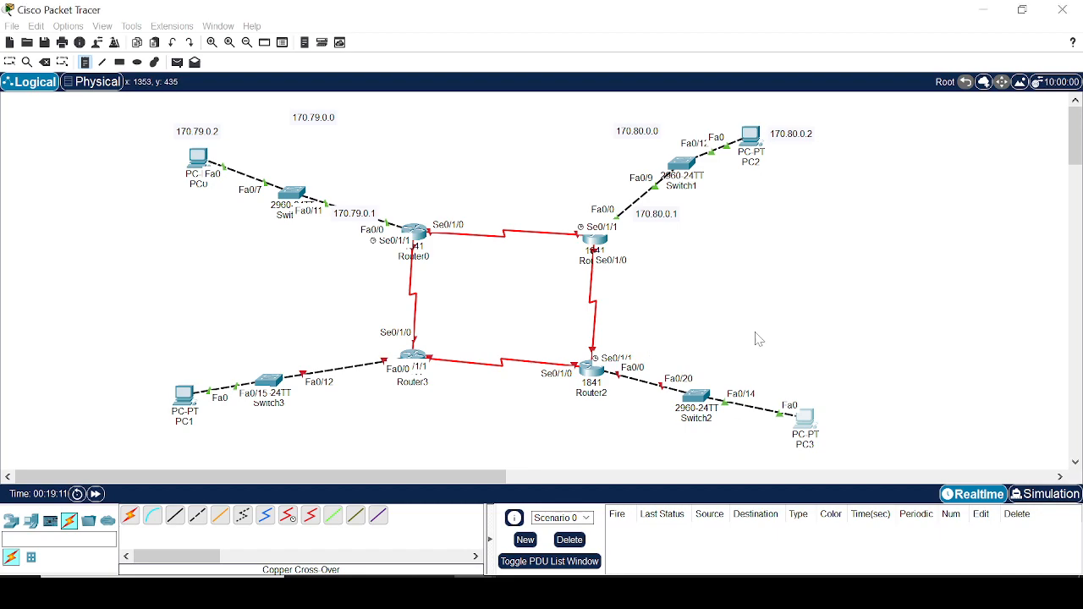
Add the address label 170.81.0.1 below Router2's LAN interface and 170.81.0.2 beside PC3.
left_click(84, 62)
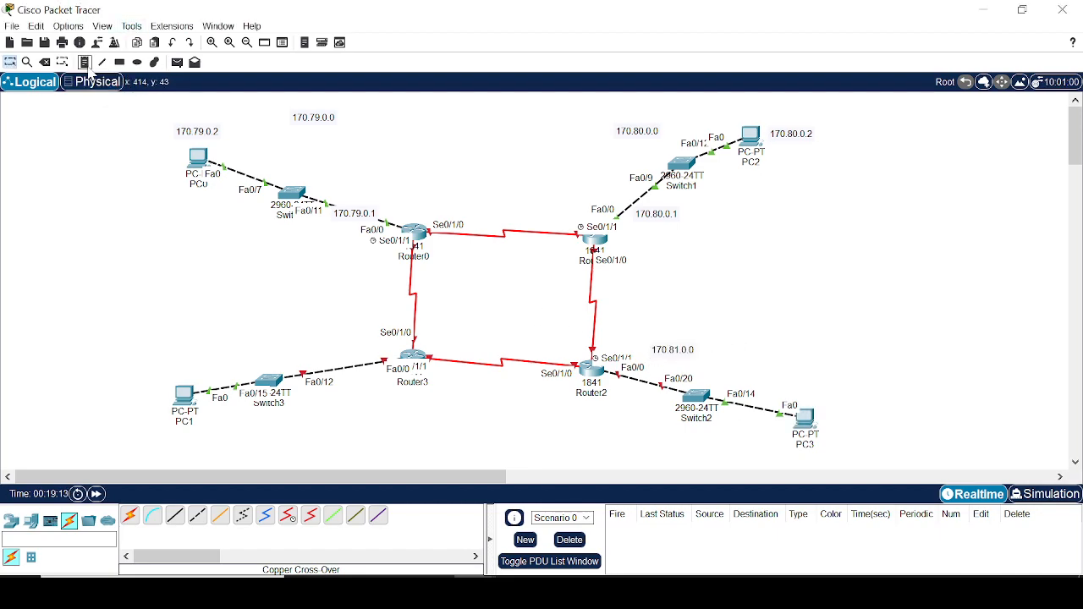
left_click(612, 412)
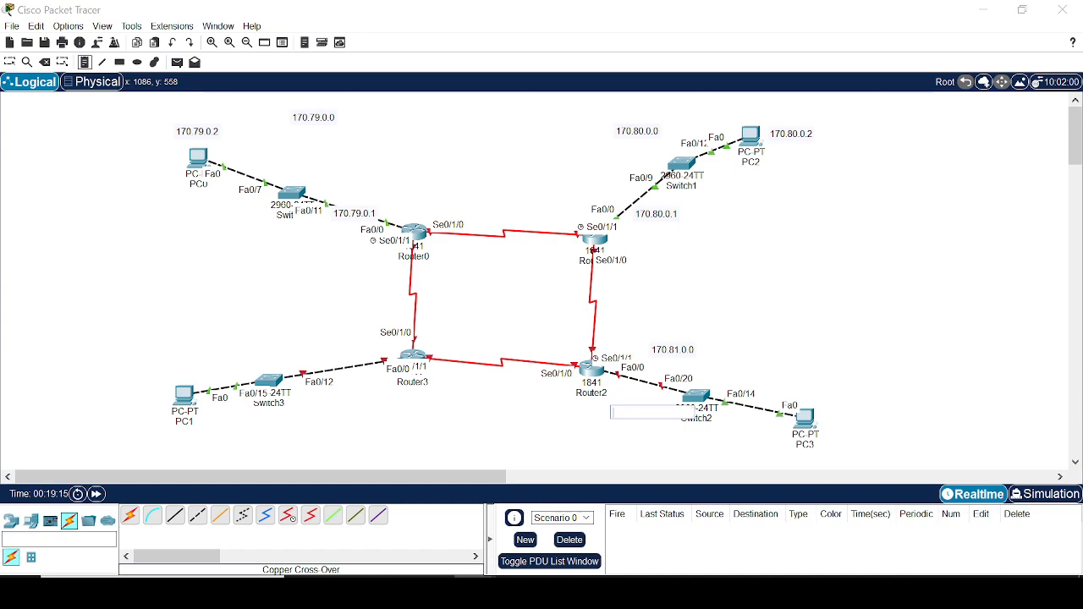
type("170.81.0.0")
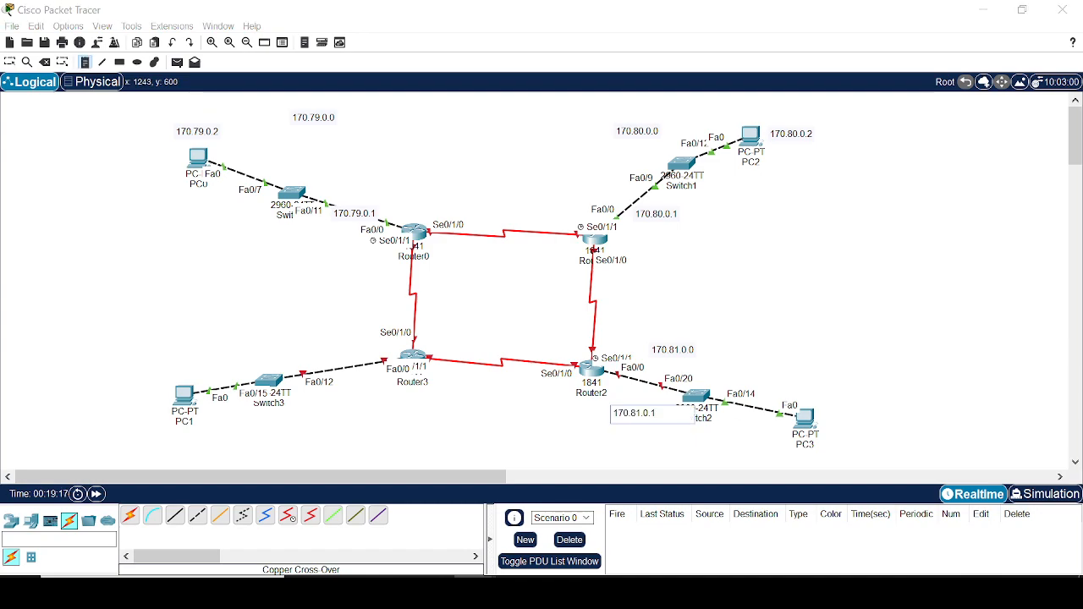
left_click(821, 423)
type("170.81.0.0")
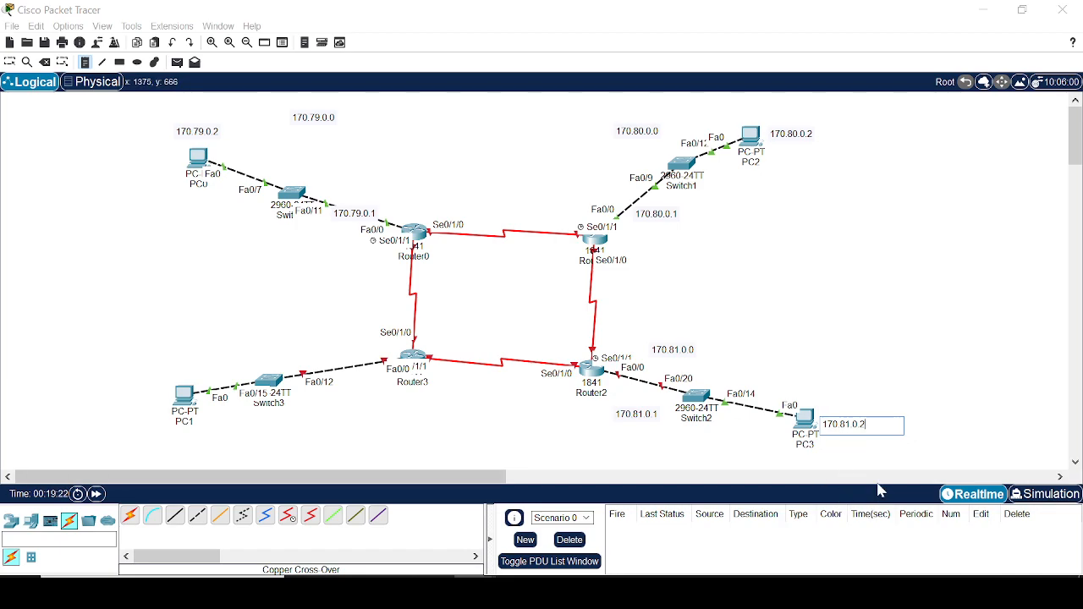
key("Escape")
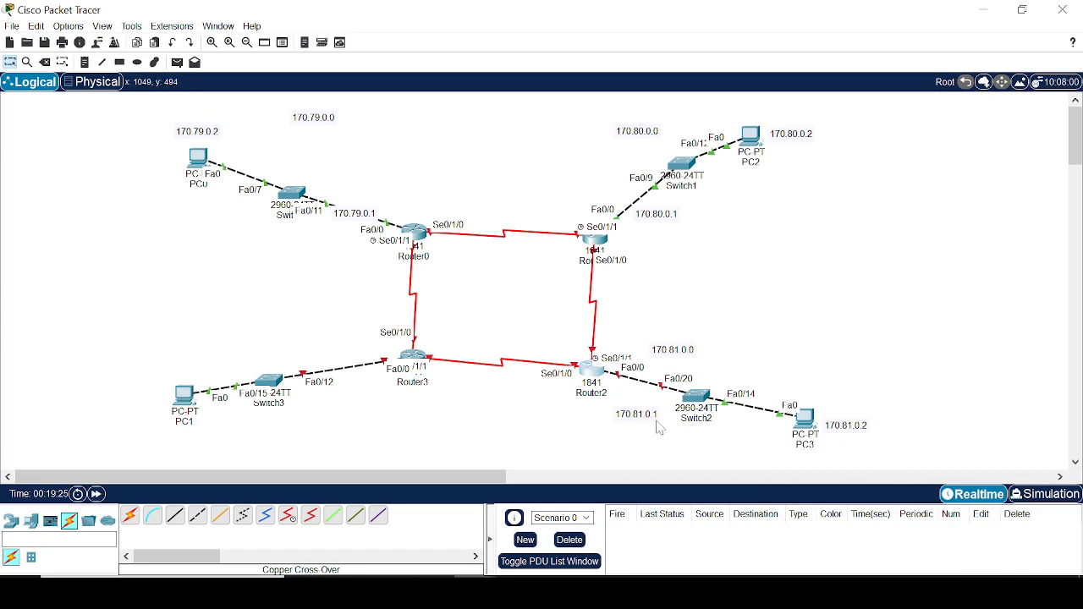
Set the IPv4 address of Router2's FastEthernet0/0 interface to 170.81.0.1.
left_click(592, 370)
left_click(449, 74)
left_click(452, 40)
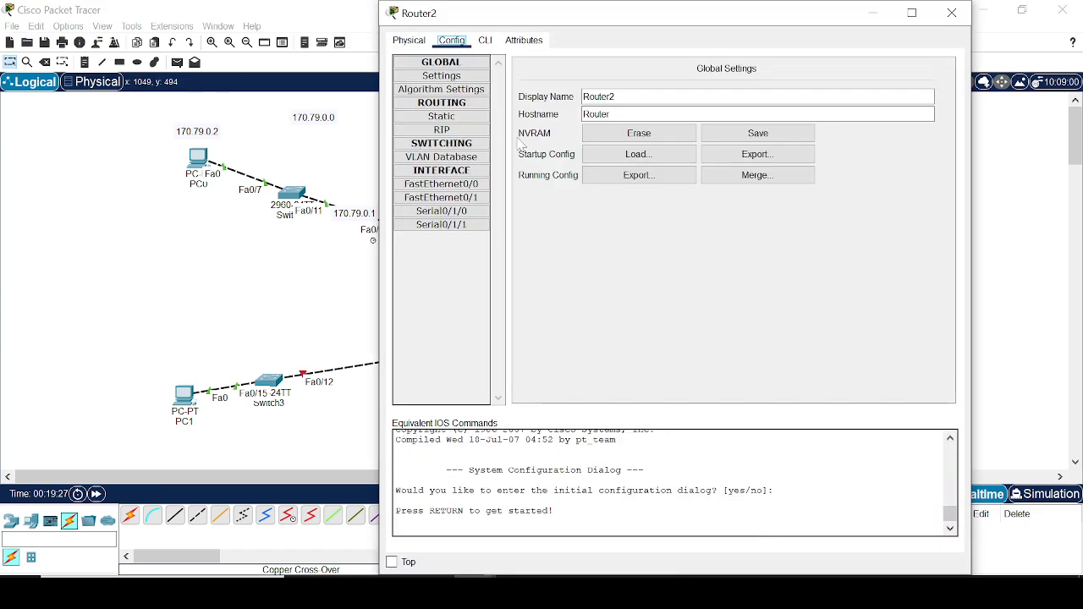
left_click(479, 188)
left_click(735, 154)
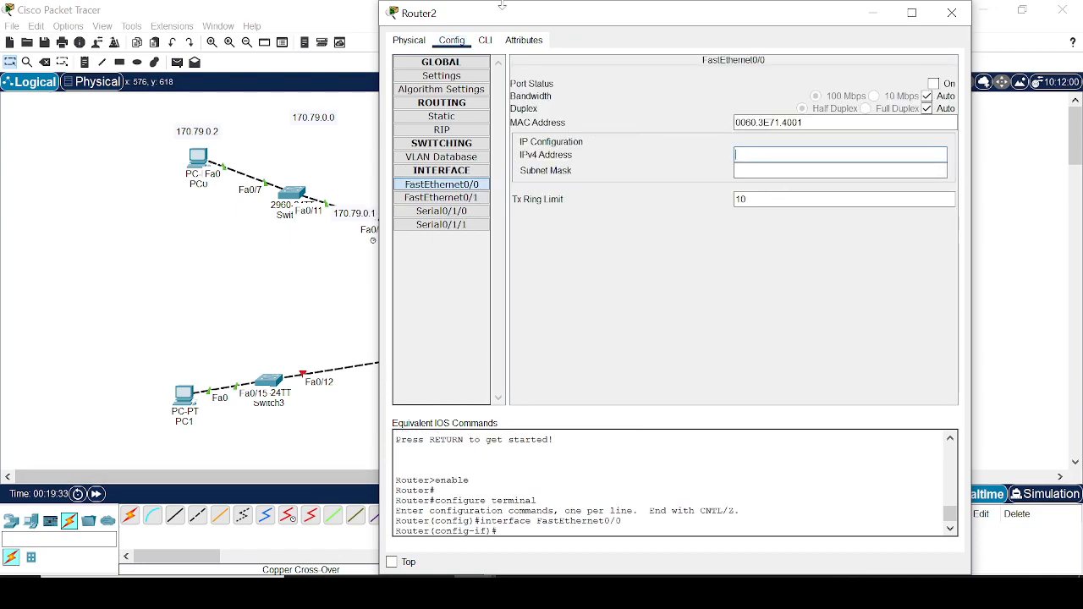
left_click(485, 40)
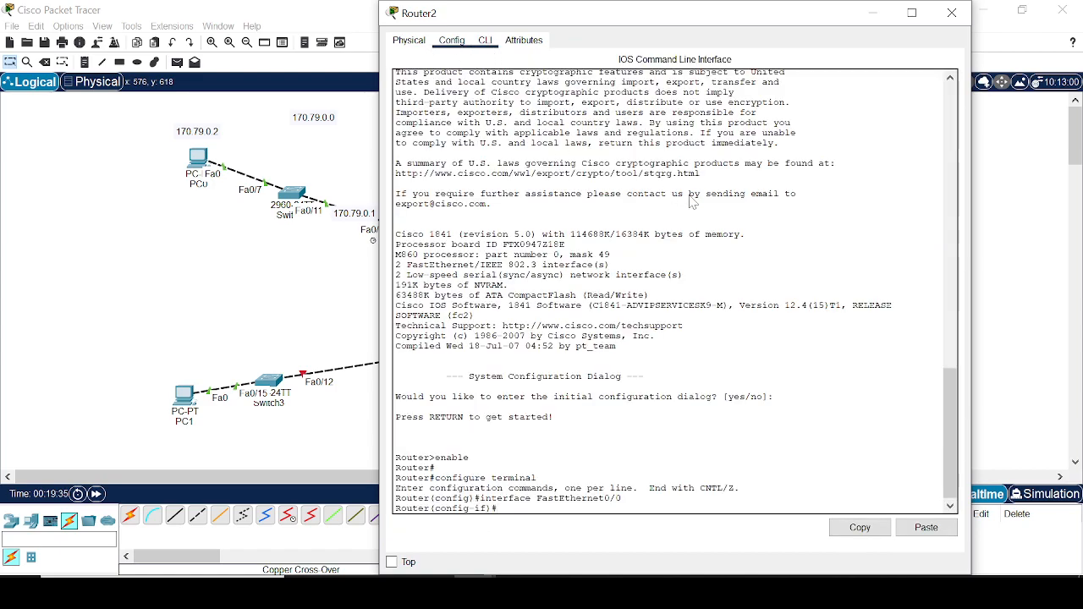
left_click(451, 40)
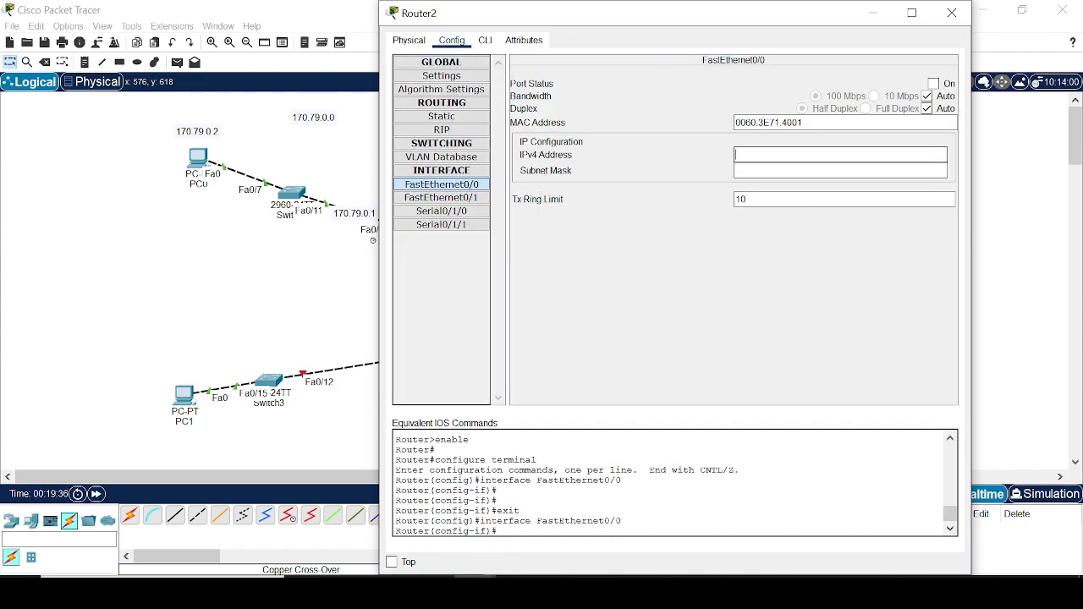
type("170.81.0.0")
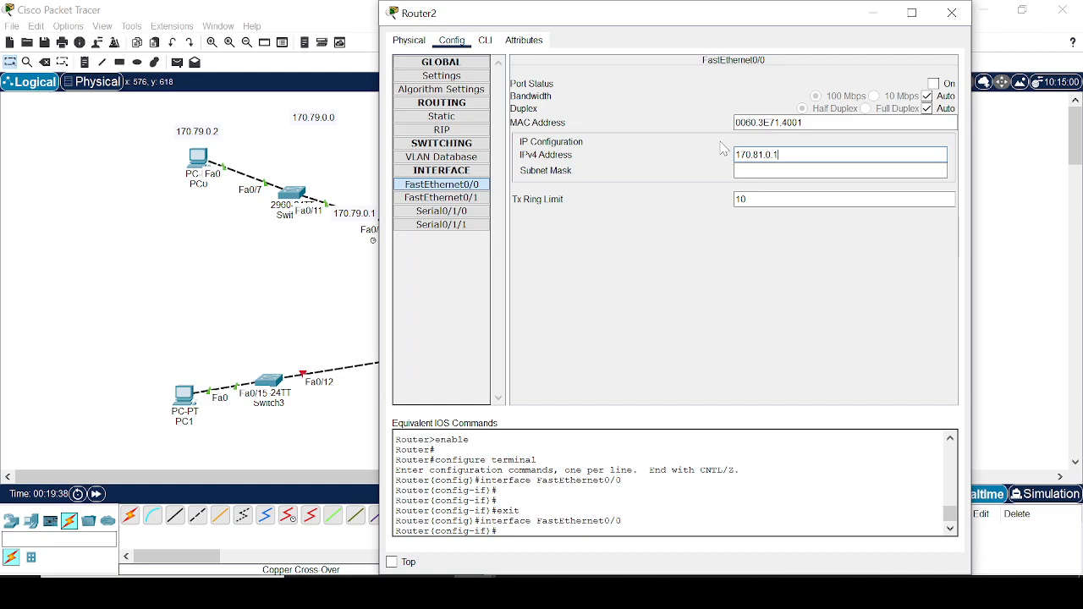
Switch Router2's FastEthernet0/0 port on, set its subnet mask to 255.255.252.0 and close the router's window.
left_click(792, 172)
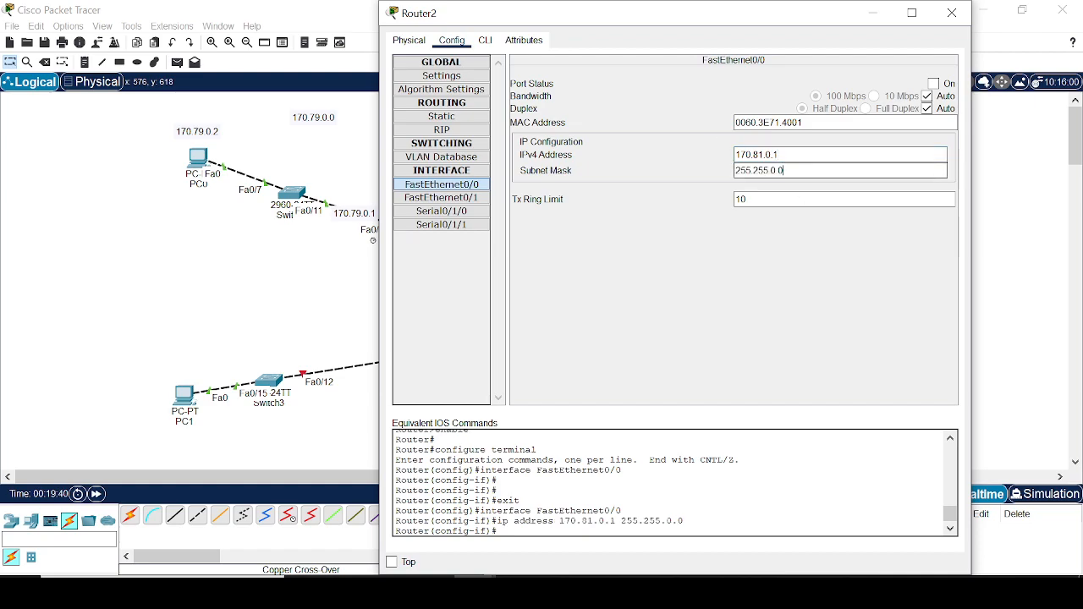
left_click(934, 84)
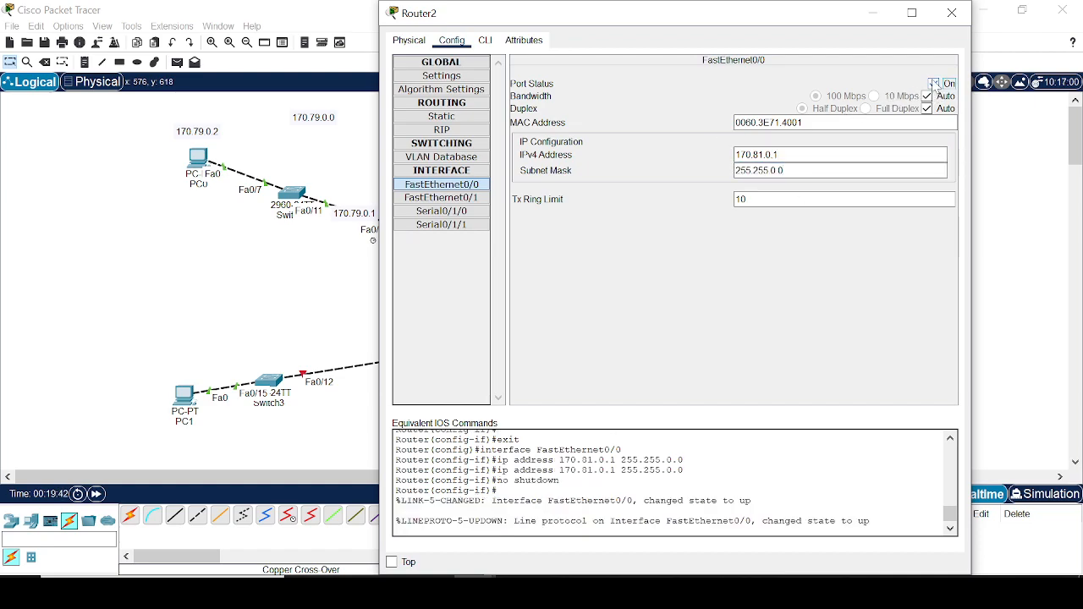
left_click_drag(775, 171, 795, 185)
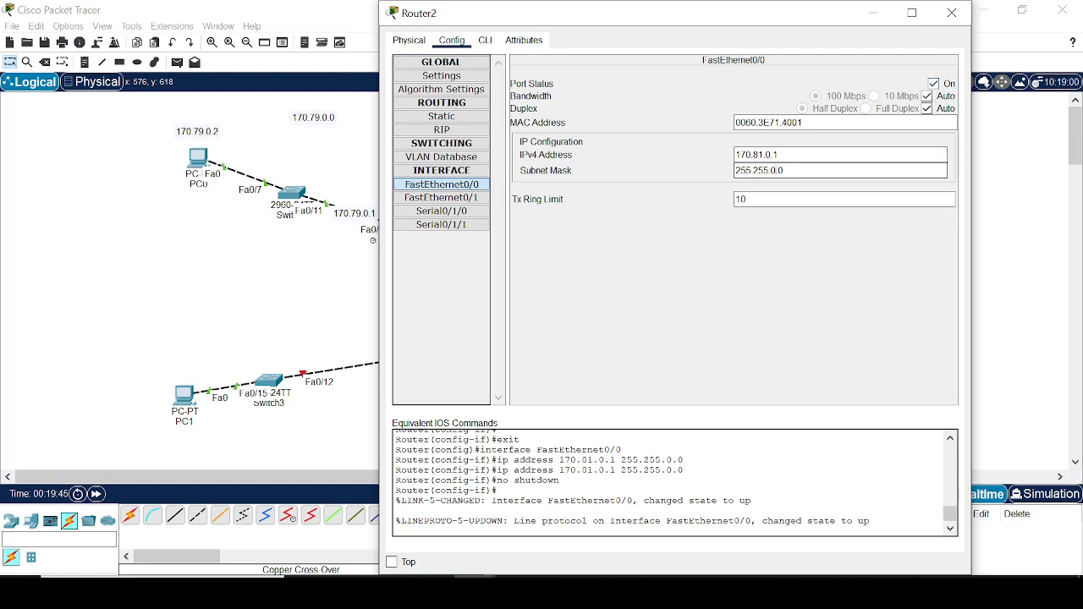
key("BackSpace")
key("Return")
left_click(795, 171)
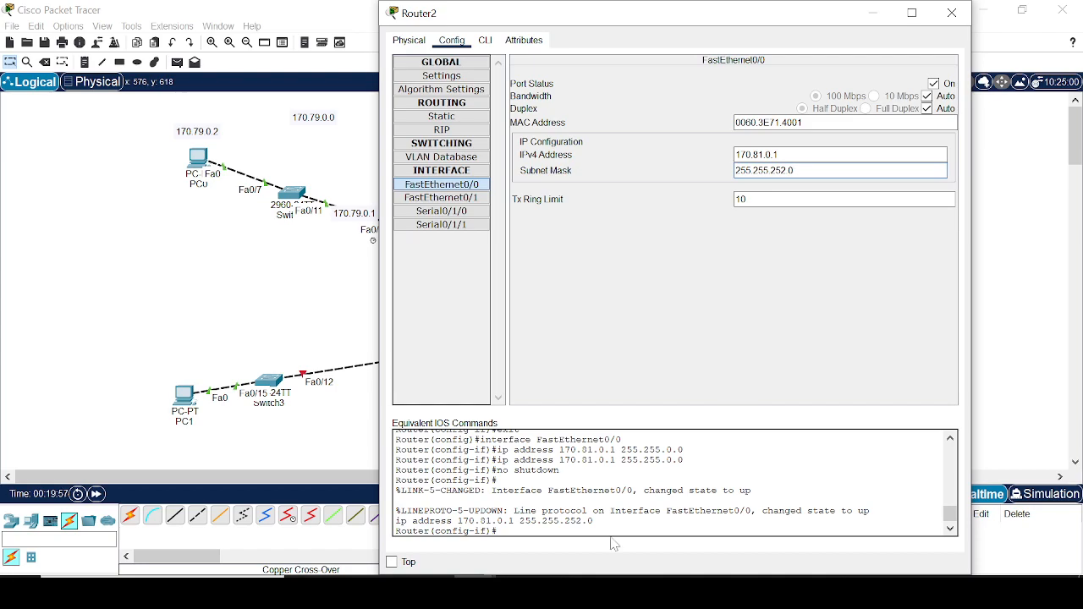
left_click(952, 12)
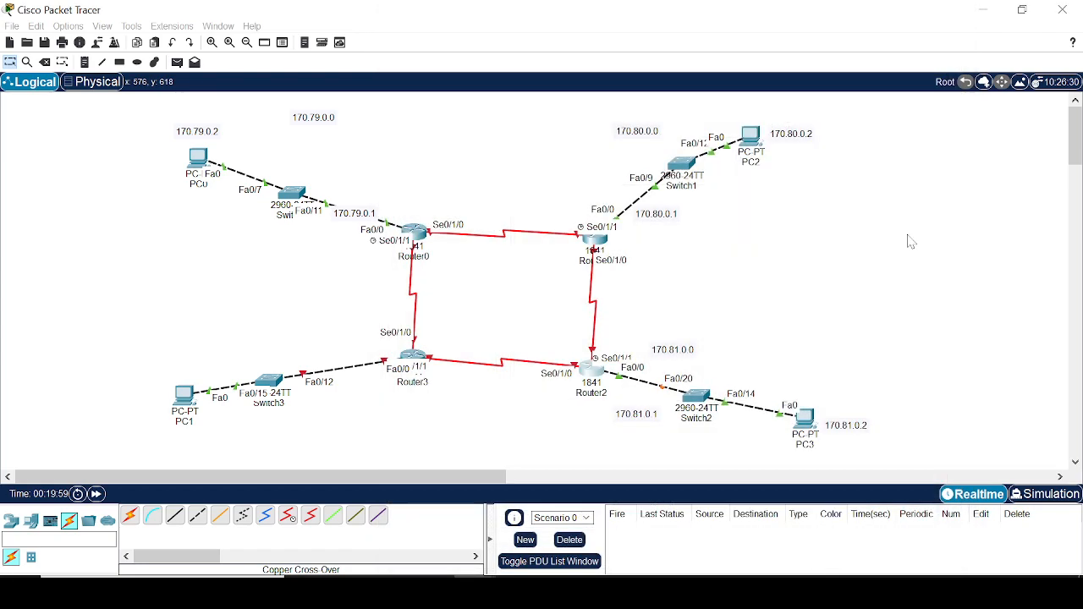
Configure PC3 with the static IPv4 address 170.81.0.2 and default gateway 170.81.0.1.
left_click(804, 417)
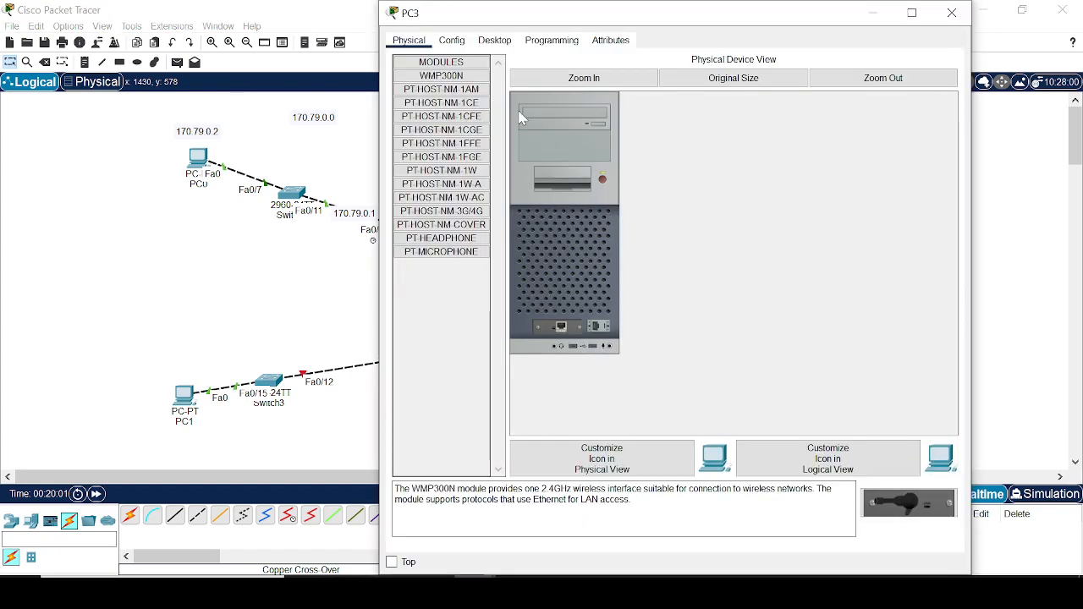
left_click(494, 40)
left_click(458, 138)
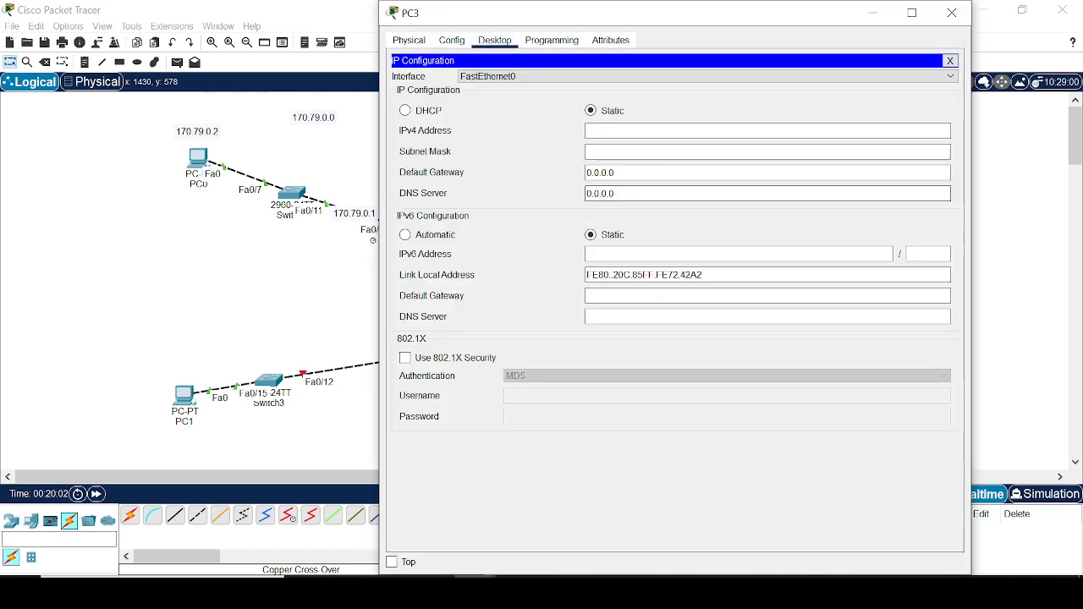
type("170.81.0.0")
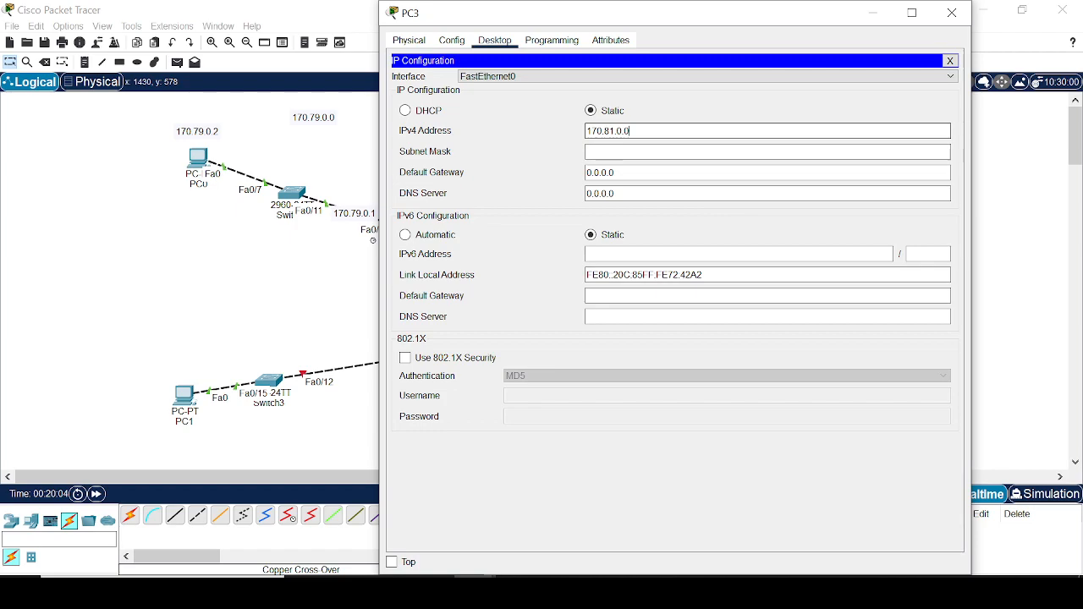
key("Tab")
key("Tab")
type("170.81.0.0")
key("BackSpace")
type("1")
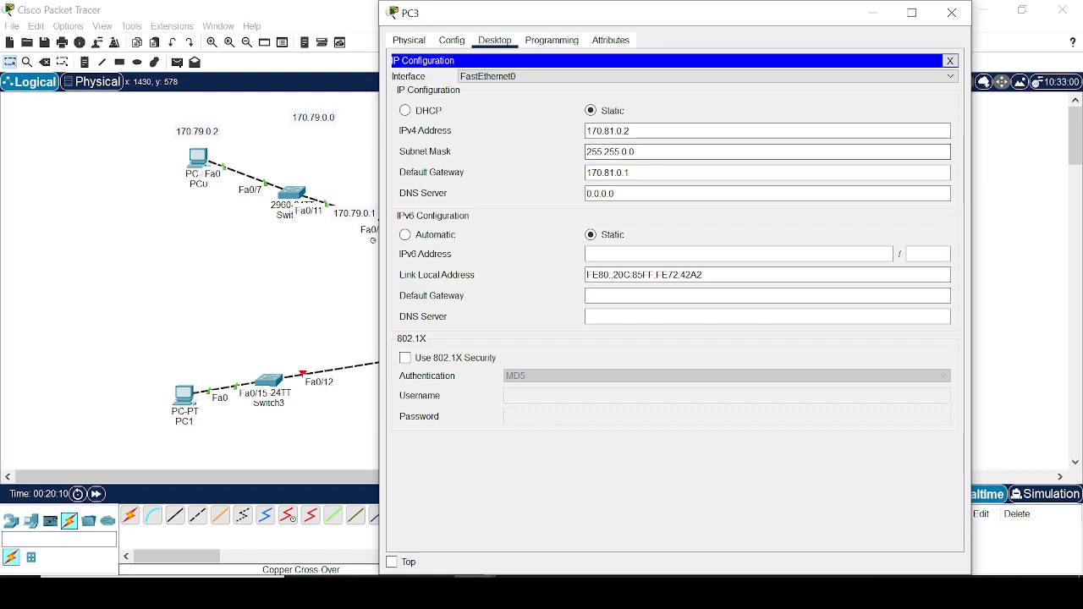
Change PC3's subnet mask to match Router2's FastEthernet0/0 mask and close the PC's window.
key("BackSpace")
key("BackSpace")
type("25")
left_click(952, 13)
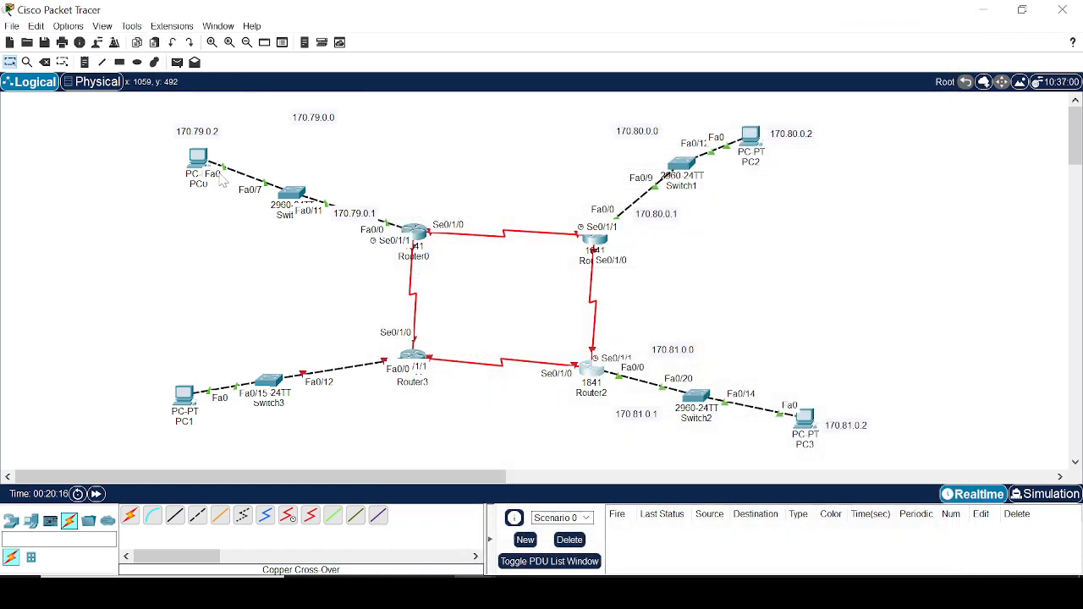
Test PC3's LAN by sending a simple PDU from PC3 to Router2, then delete the scenario to clear it.
left_click(176, 62)
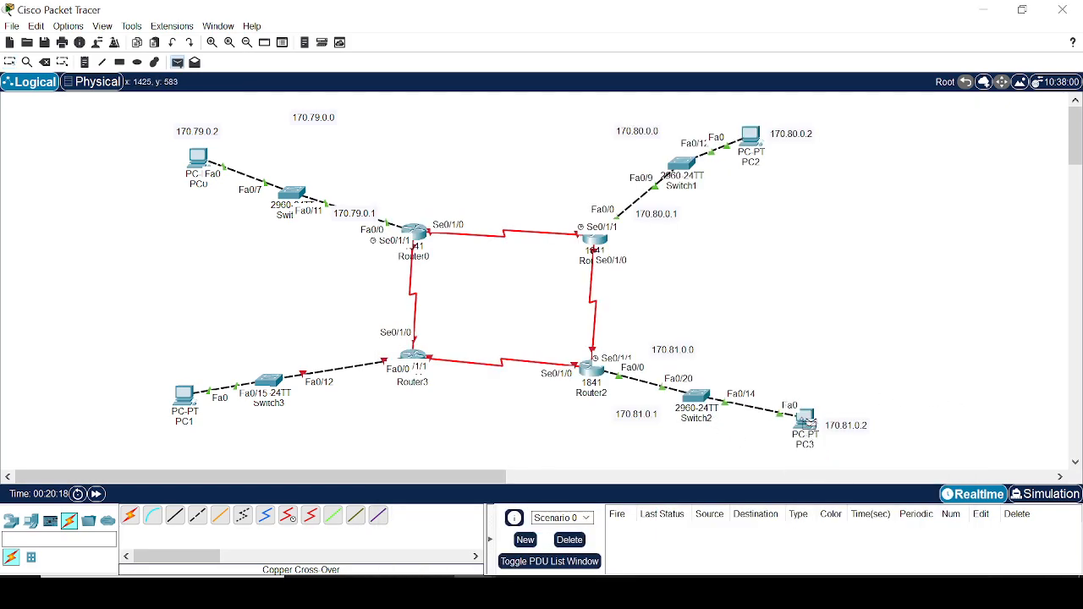
left_click(593, 372)
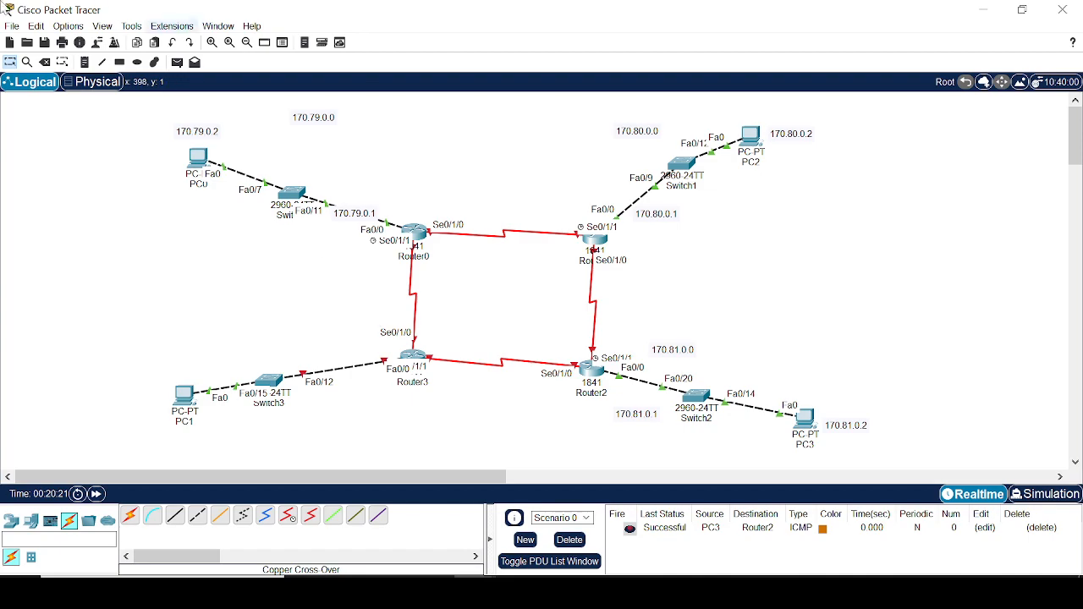
left_click(570, 540)
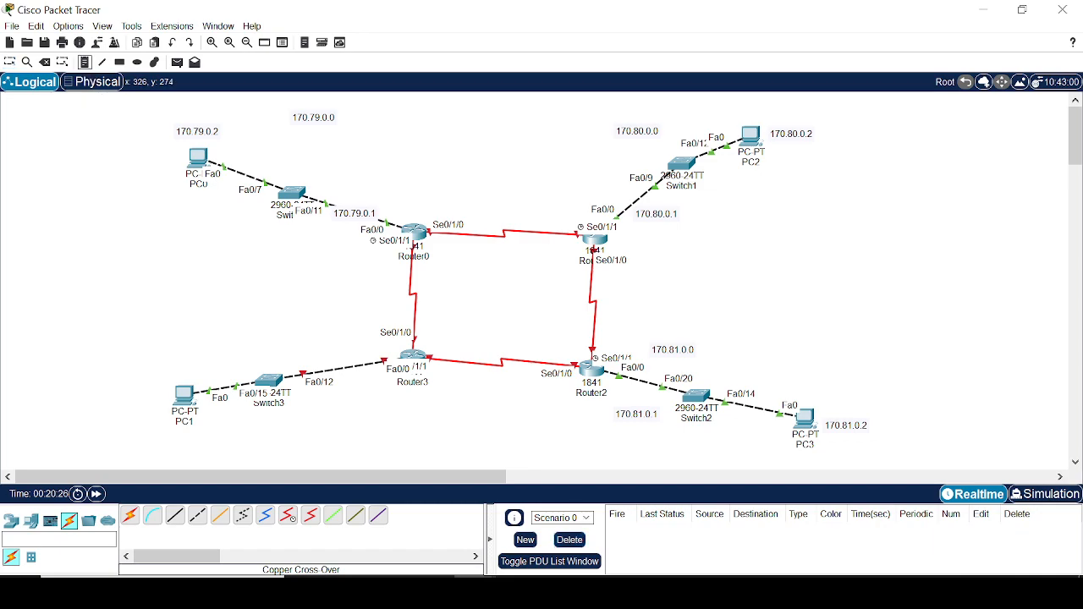
Add the network address label 170.82.0.0 for Router3's LAN, copy its text and place the label below Switch3.
left_click(264, 336)
type("170.82.0.0")
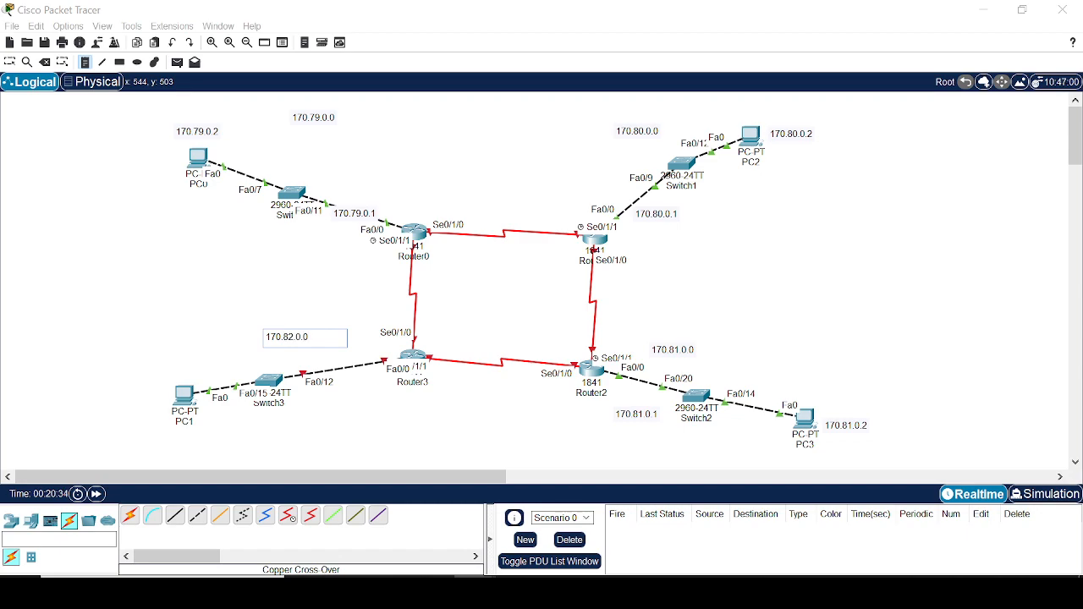
key("ctrl+a")
key("ctrl+c")
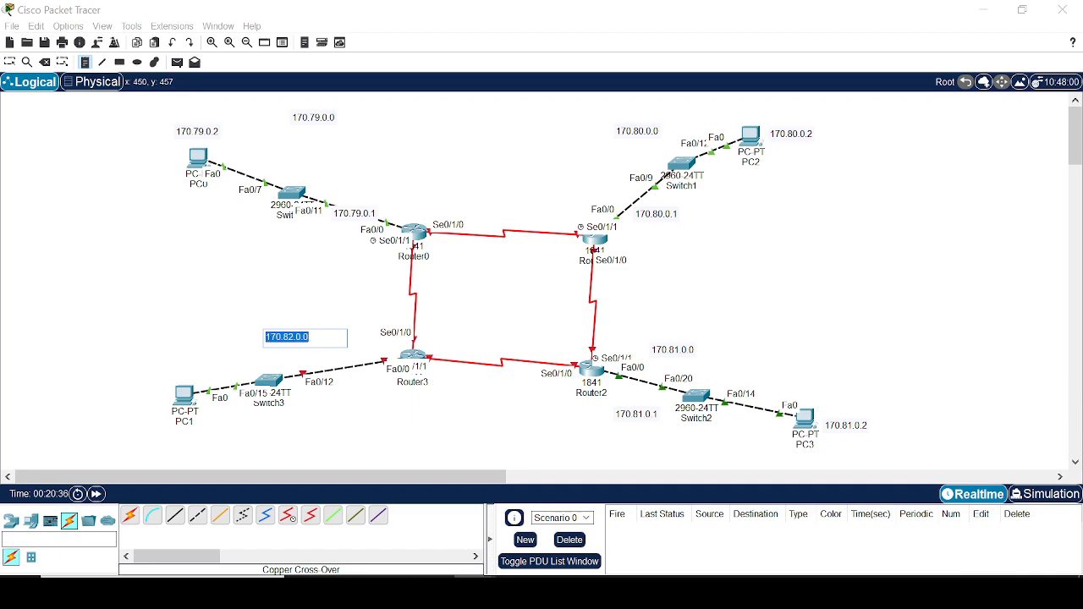
left_click(252, 311)
left_click(359, 386)
left_click(279, 342)
key("Escape")
left_click_drag(282, 347, 285, 468)
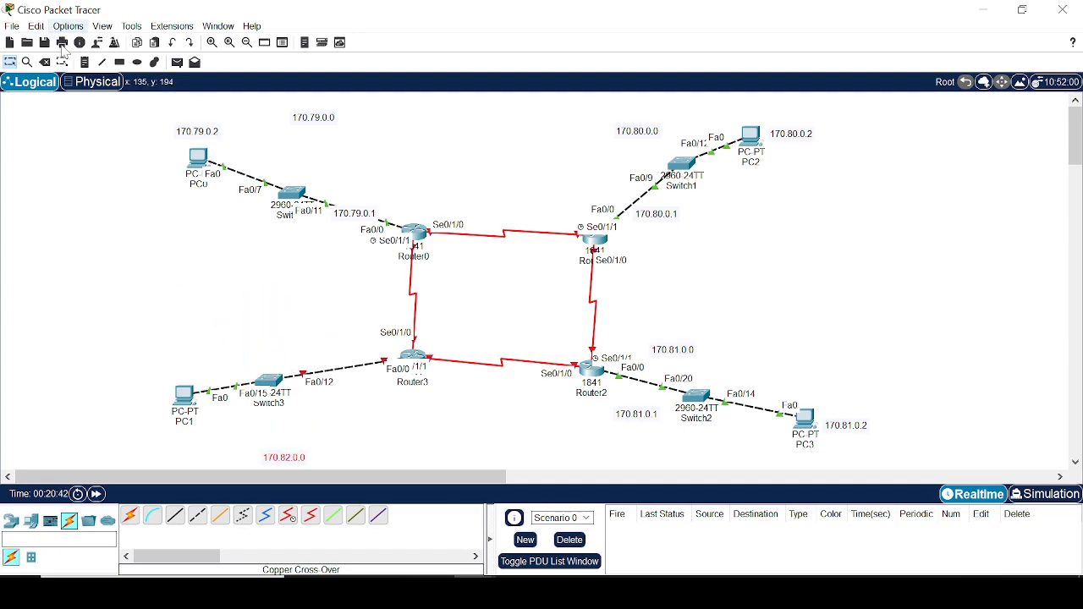
Add the address labels 170.82.0.1 for Router3's LAN interface and 170.82.0.2 for PC1, and position them beside their devices.
left_click(85, 61)
left_click(315, 353)
key("ctrl+v")
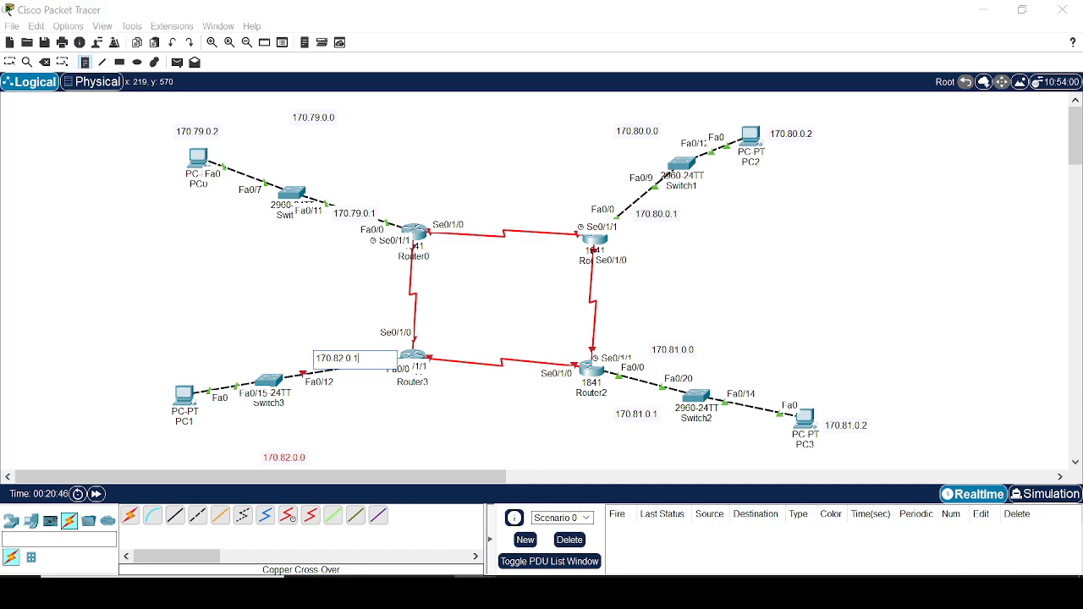
left_click(118, 399)
key("ctrl+v")
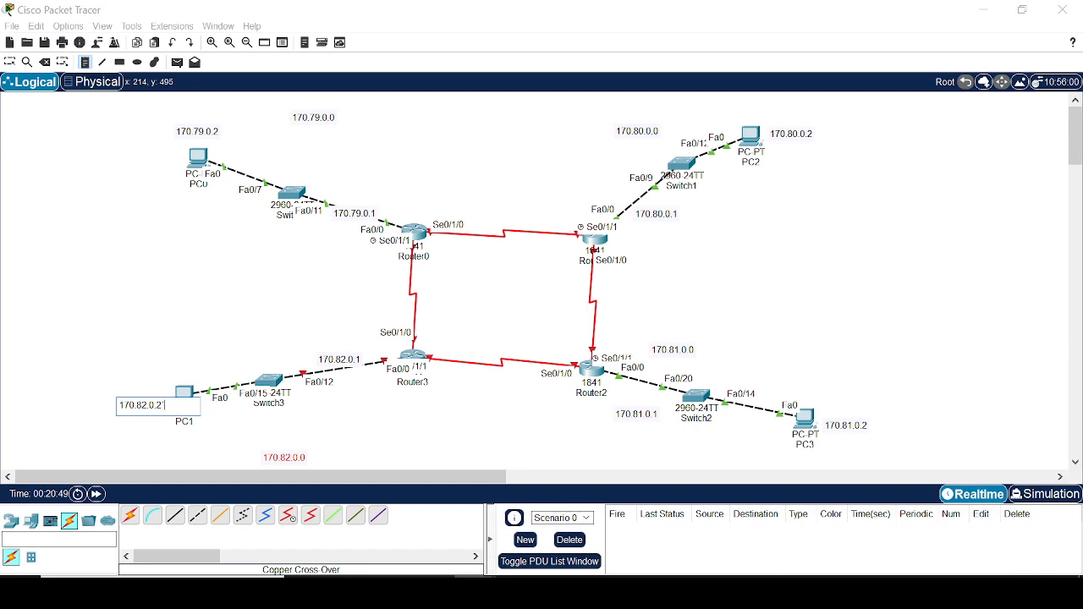
key("Escape")
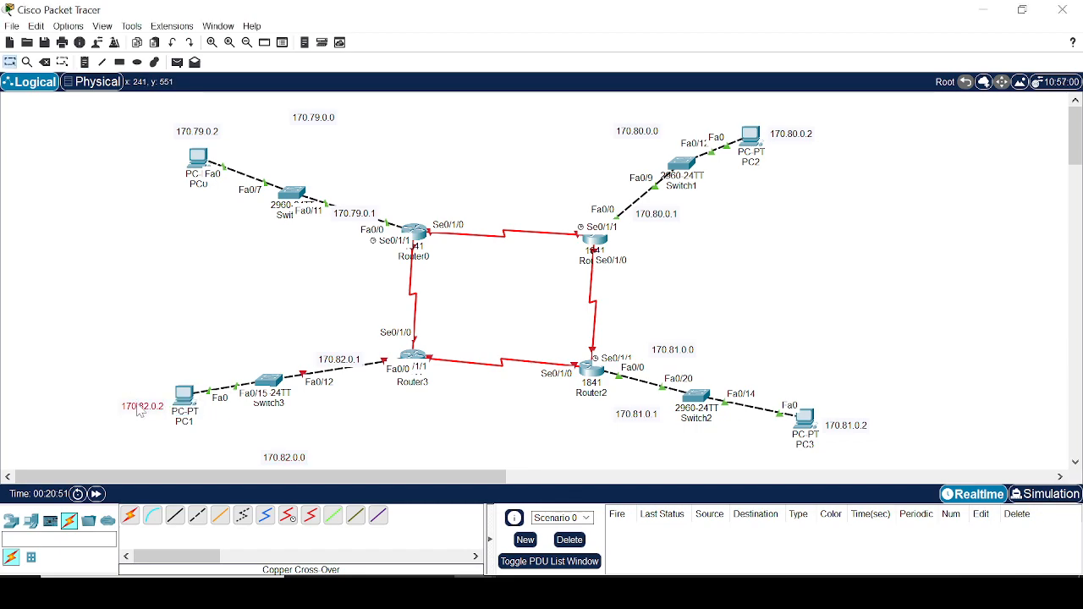
left_click(356, 362)
left_click_drag(356, 365, 388, 356)
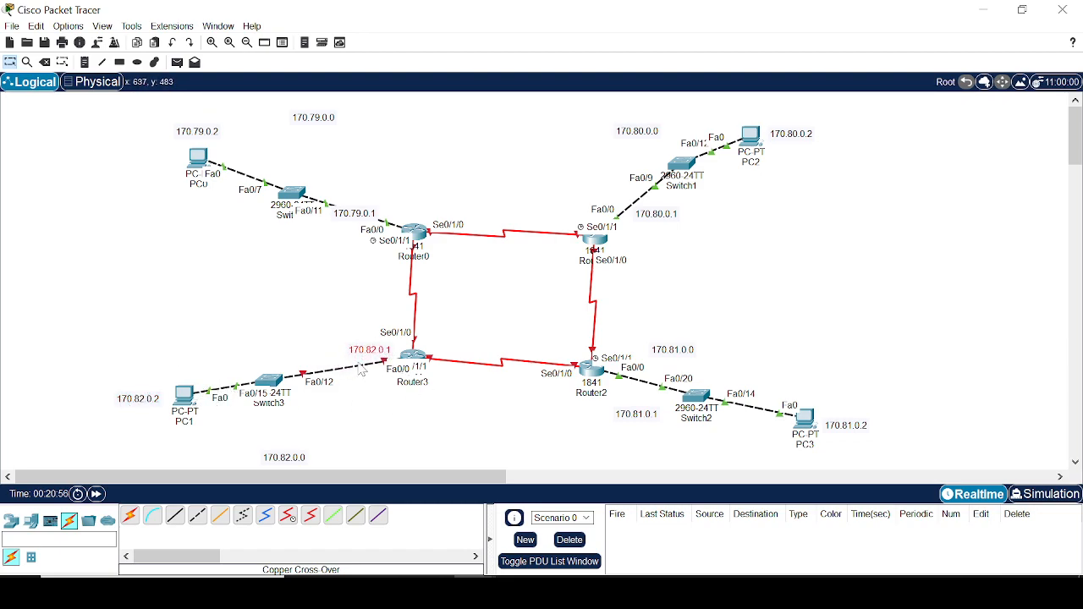
Enable Router3's FastEthernet0/0 with IP address 170.82.0.1 and subnet mask 255.255.254.0, and close the router's window.
left_click(414, 356)
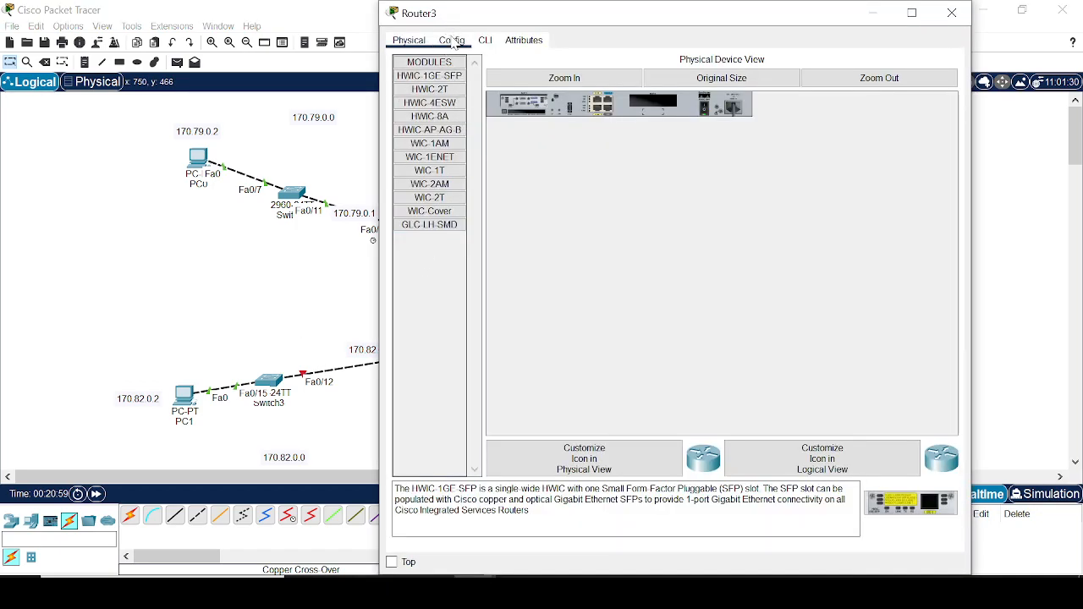
left_click(453, 41)
left_click(472, 186)
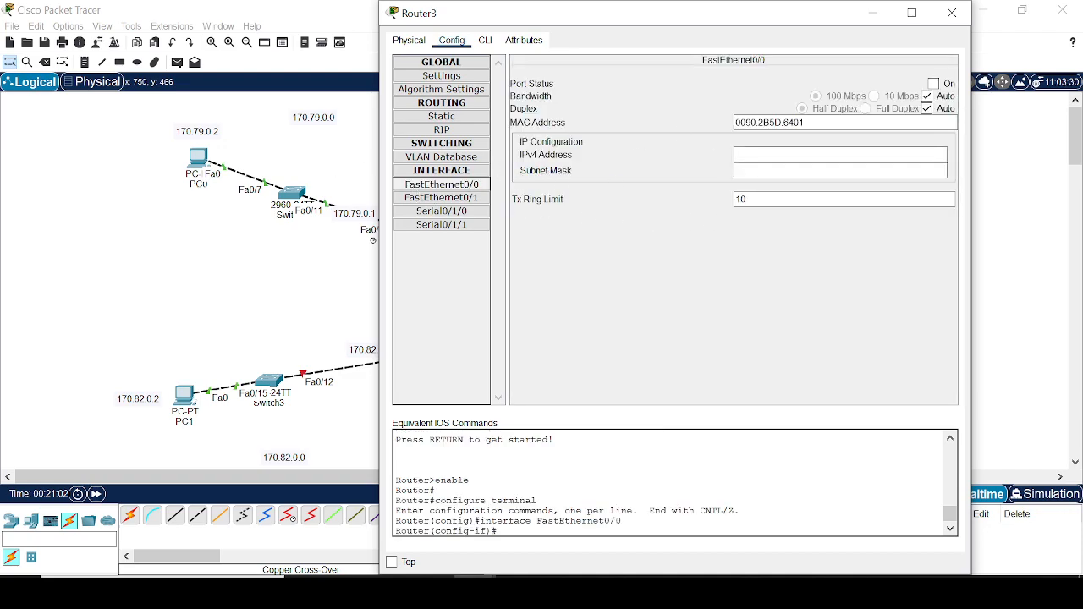
left_click(933, 83)
type("170.82.0.1")
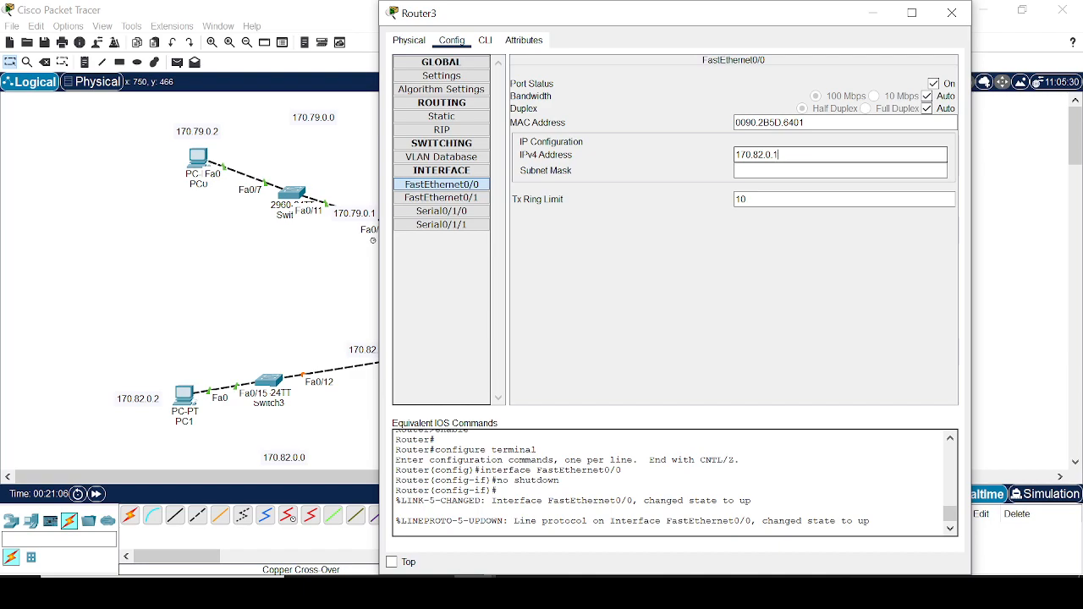
left_click(784, 170)
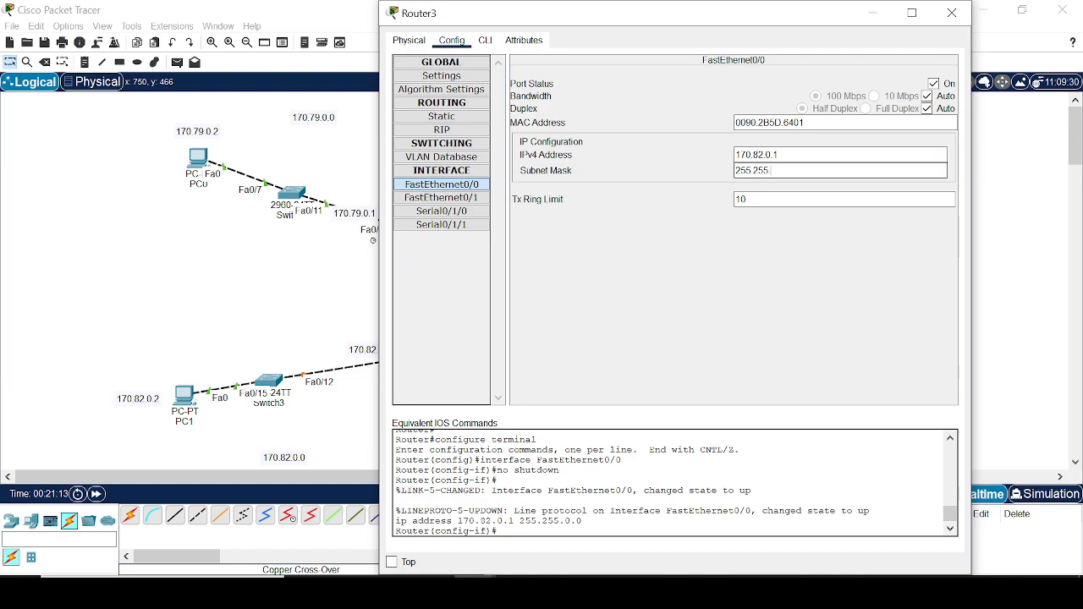
type("254.0")
key("Return")
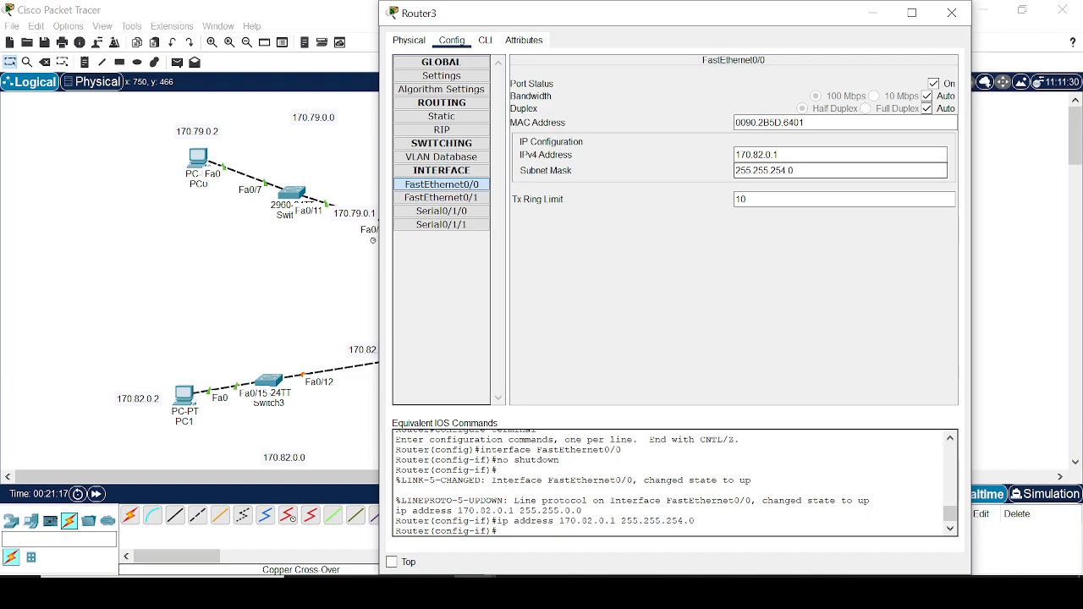
left_click(952, 13)
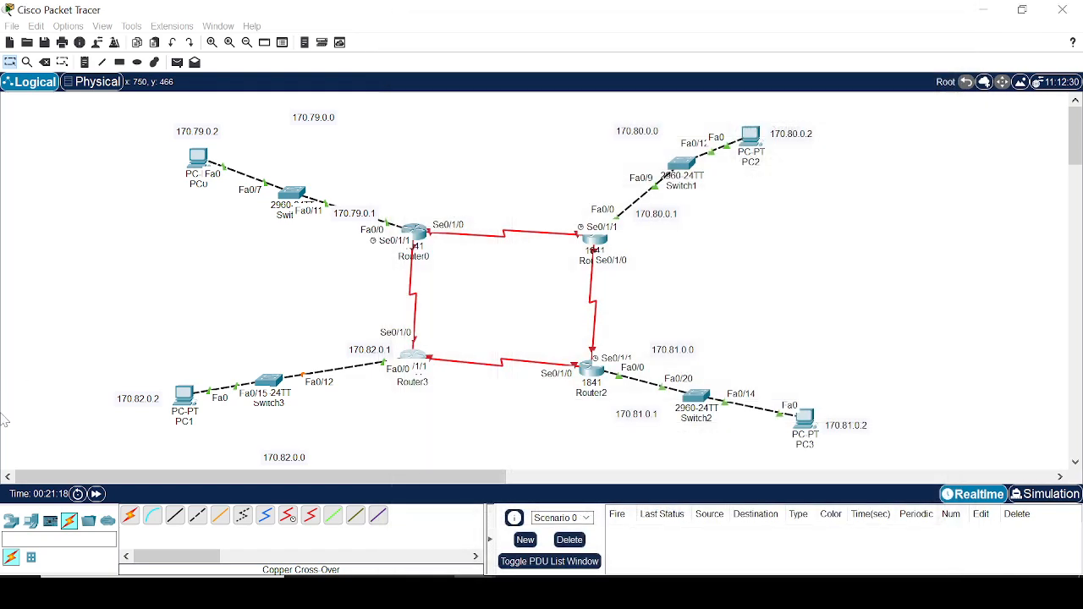
Give PC1 the static IPv4 address 170.82.0.2 with subnet mask 255.255.254.0.
left_click(183, 394)
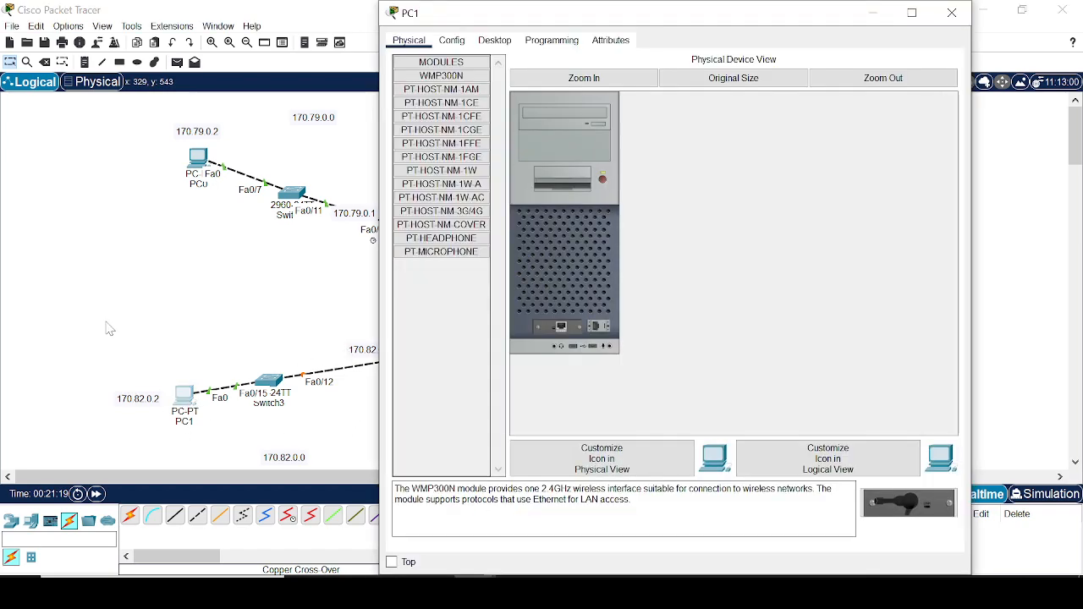
left_click(511, 47)
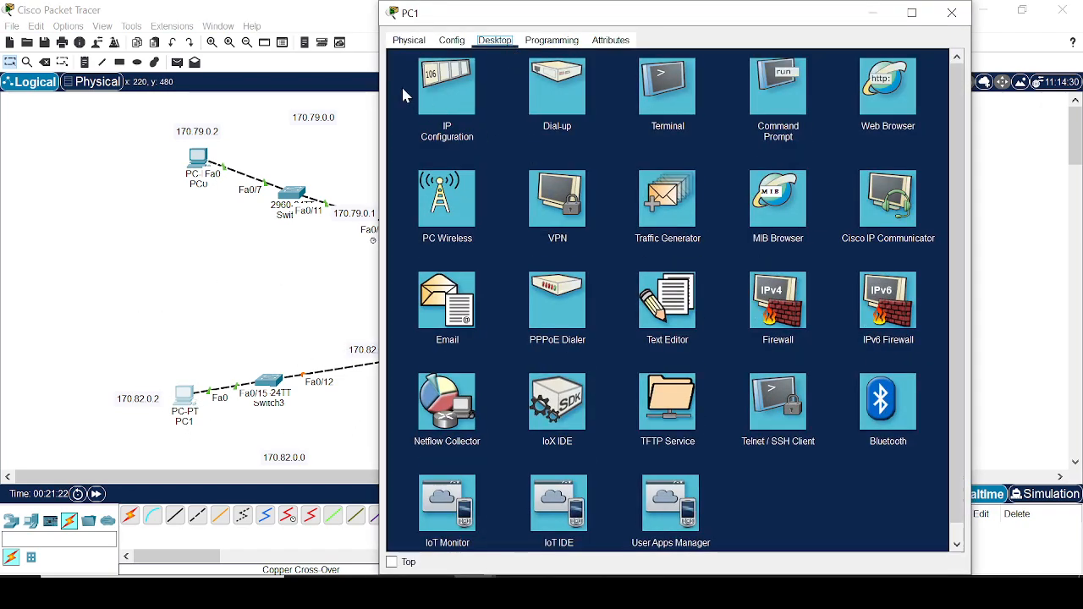
left_click(442, 89)
left_click(677, 131)
key("ctrl+v")
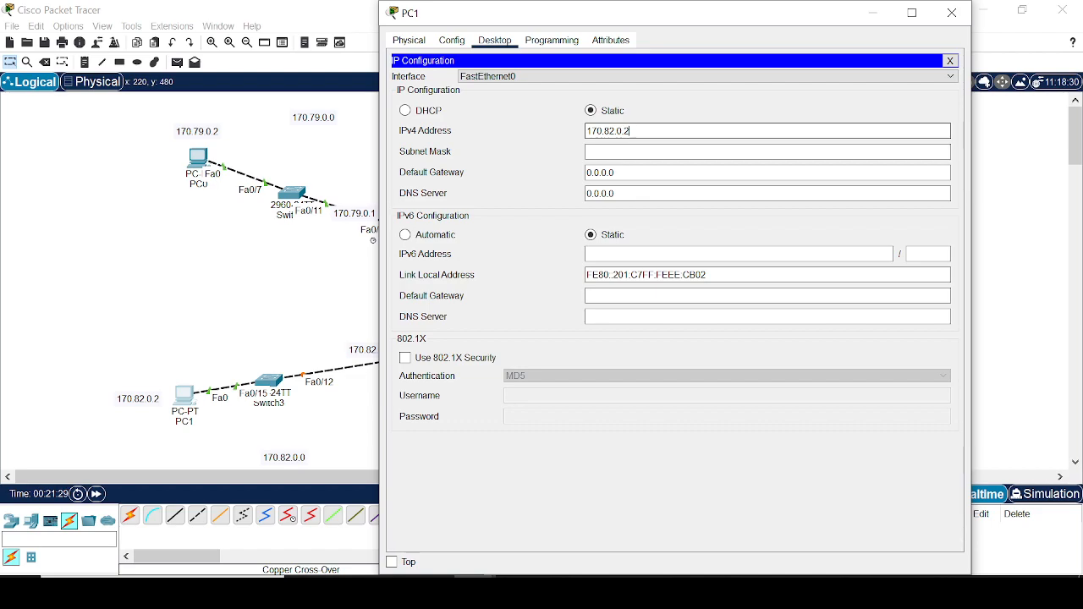
key("Tab")
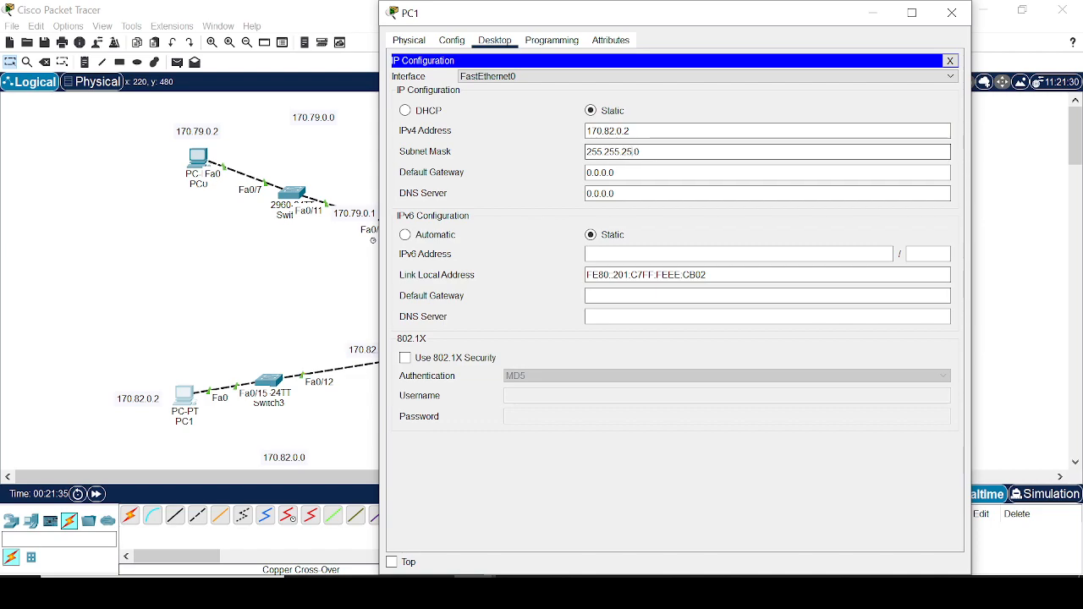
Set PC1's default gateway to 170.82.0.1 and close the PC's window.
left_click_drag(624, 172, 608, 172)
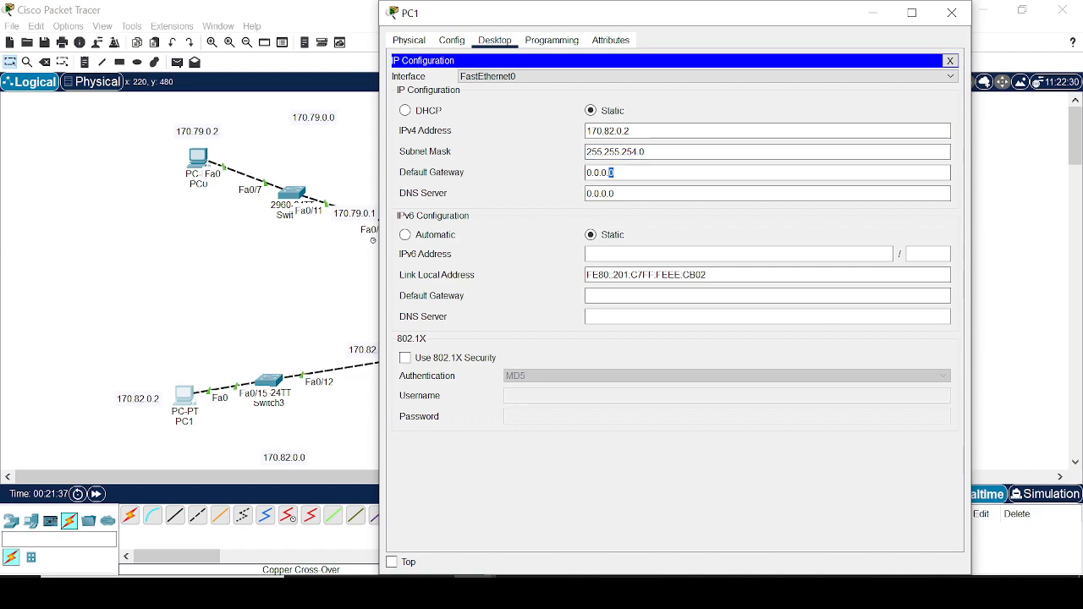
key("ctrl+v")
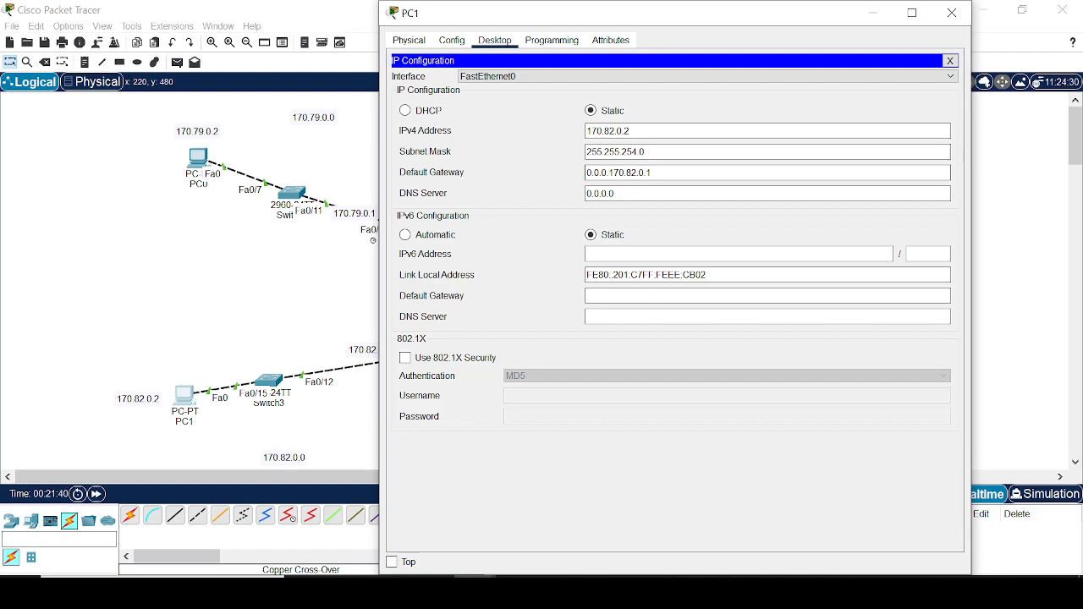
key("ctrl+a")
key("ctrl+v")
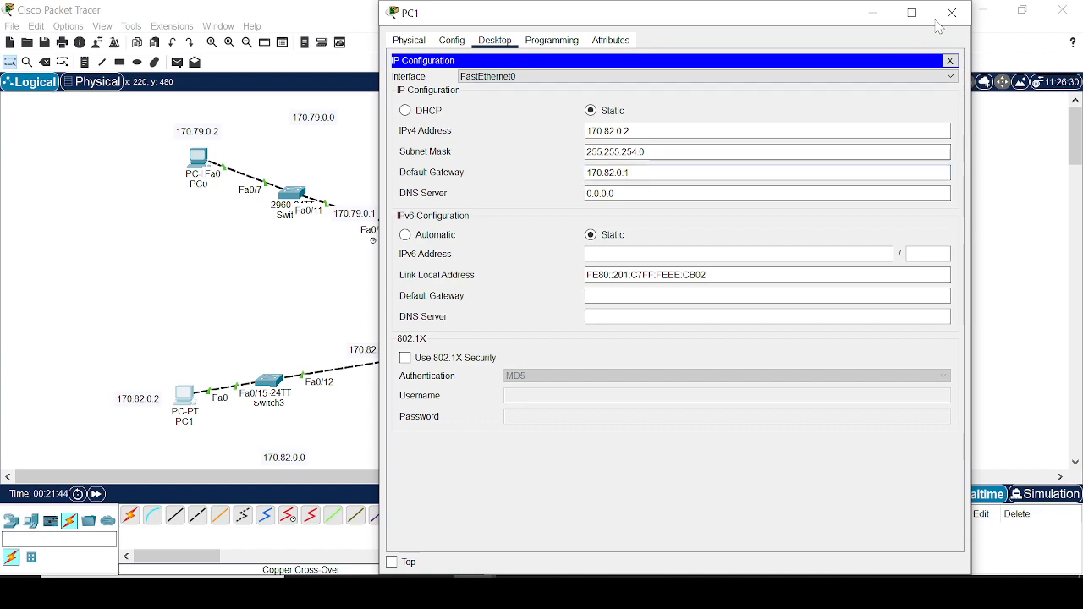
left_click(952, 13)
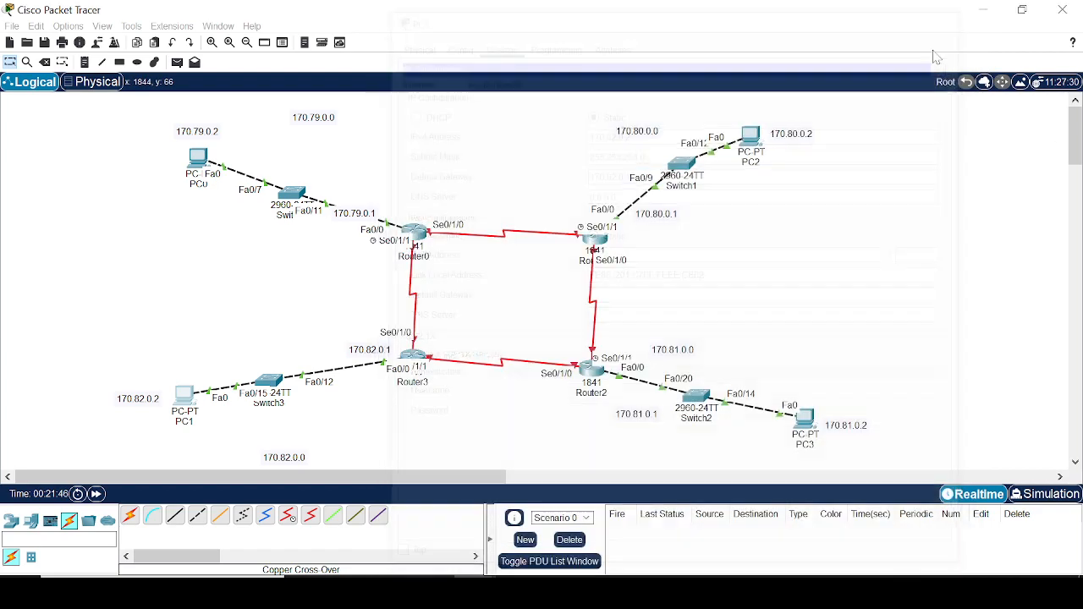
Send a simple PDU from Router3 to PC1 and another from Router3 to itself, then delete the scenario to clear it.
left_click(177, 63)
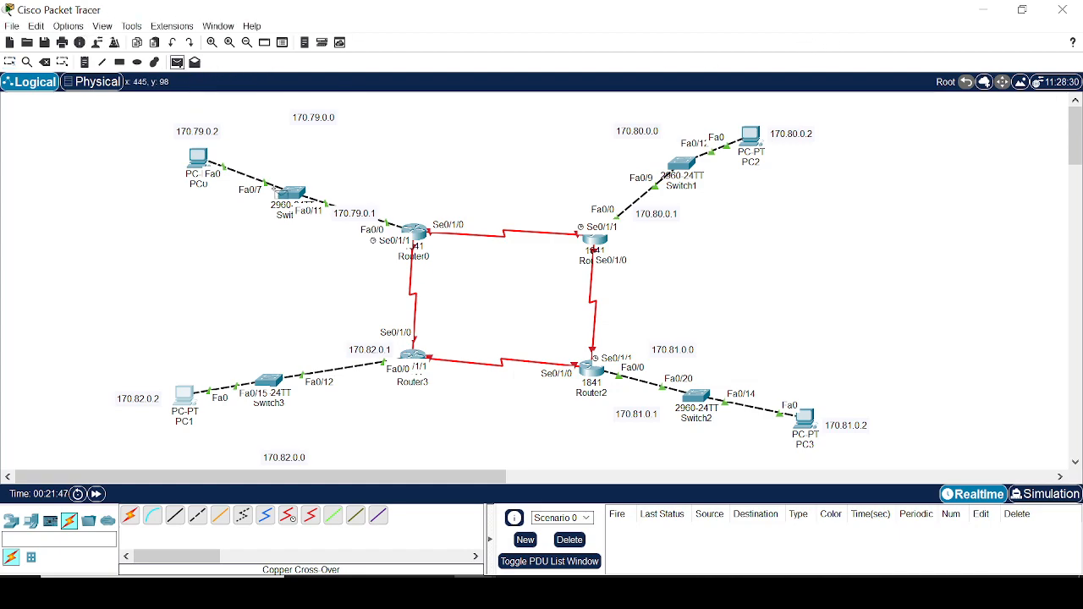
left_click(423, 350)
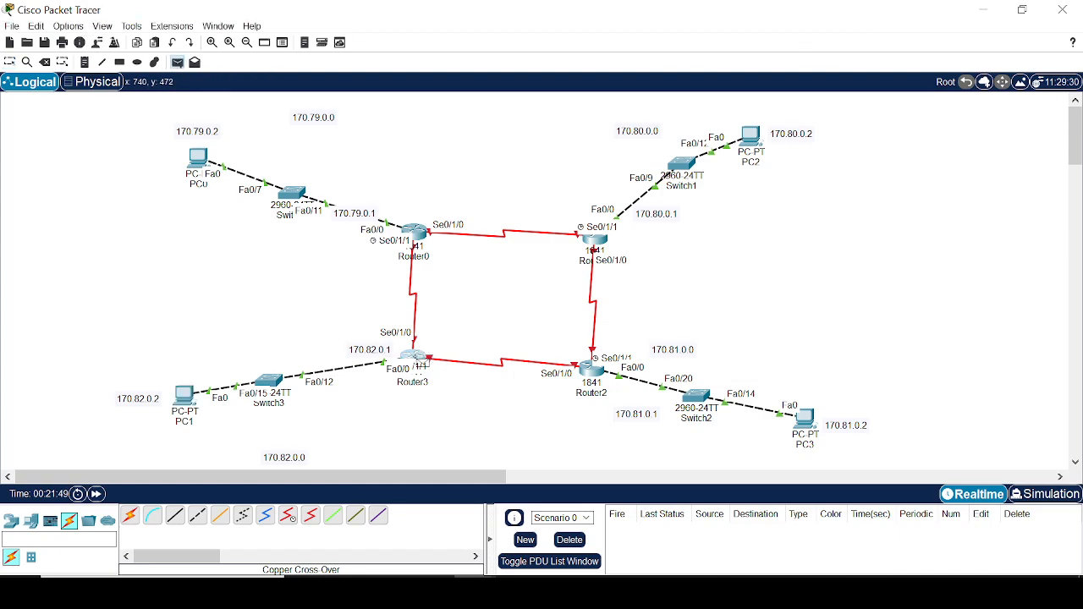
left_click(183, 397)
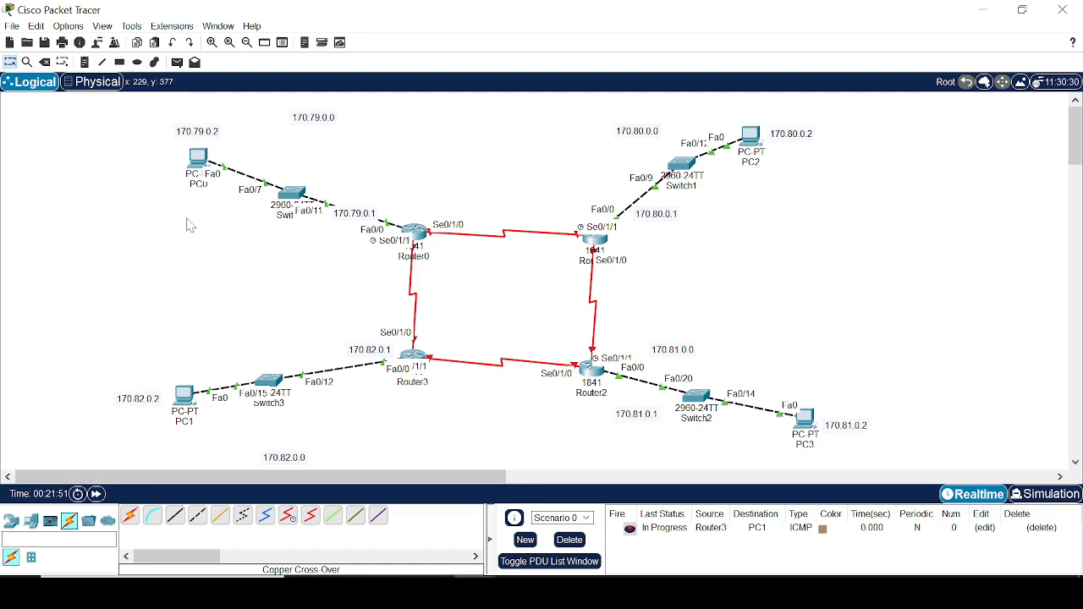
left_click(177, 63)
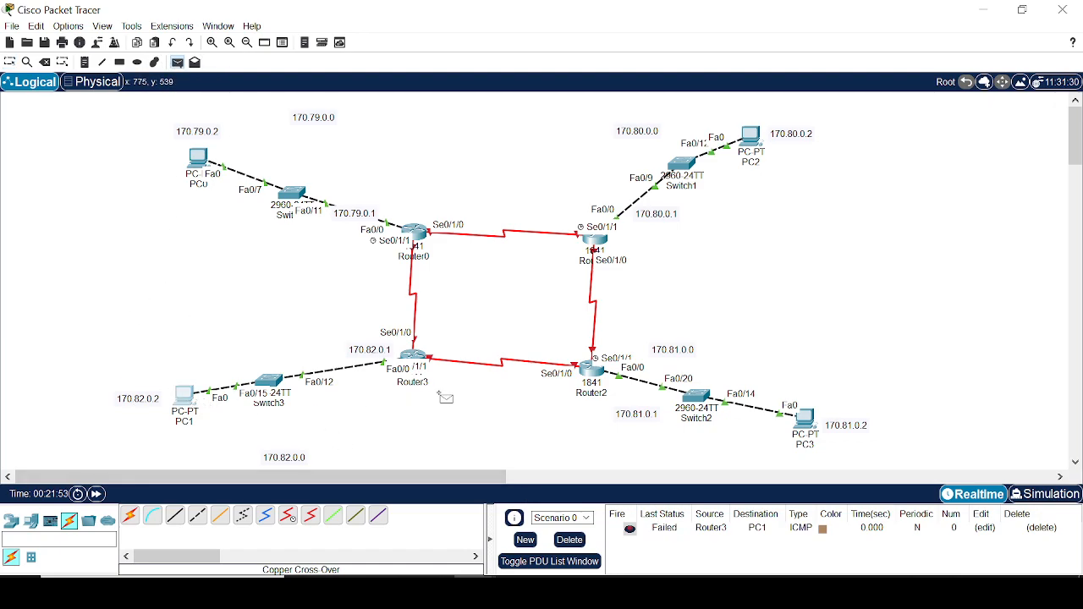
left_click(413, 355)
left_click(413, 355)
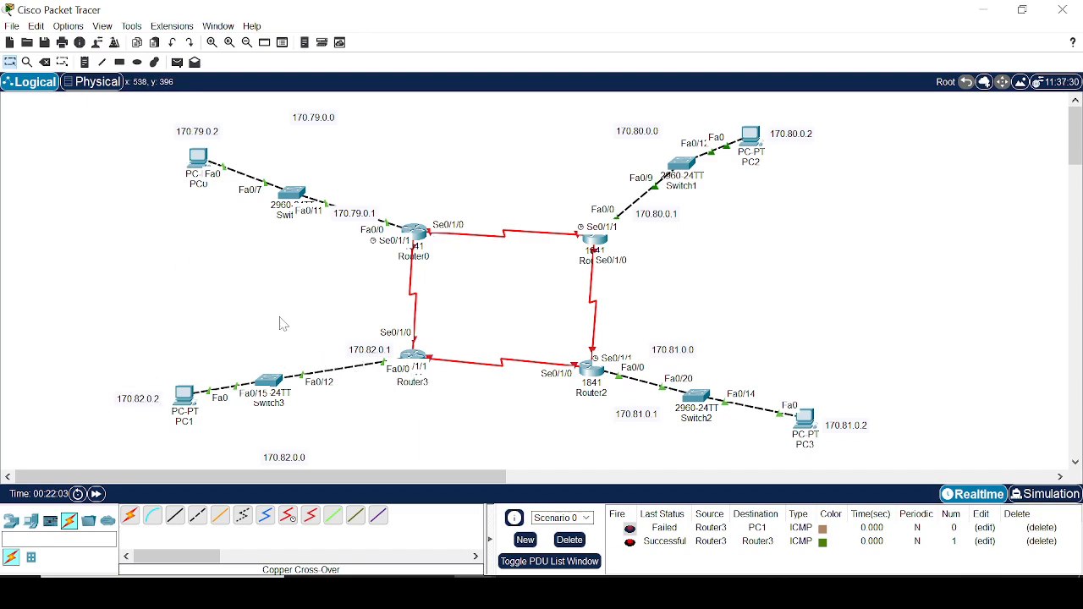
left_click(569, 540)
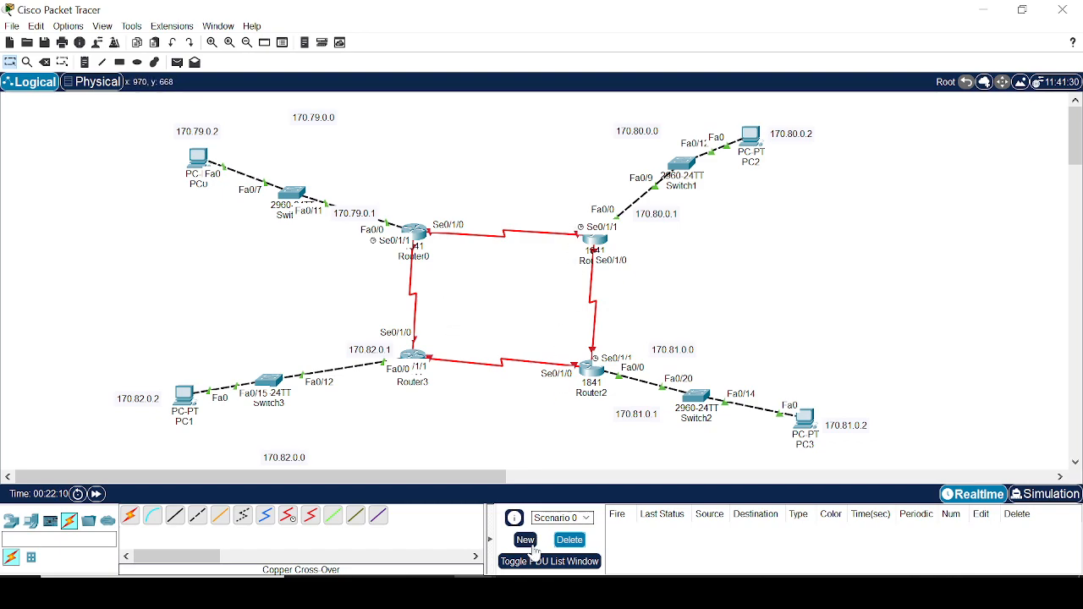
Switch to the OneNote page and, in blank space below the network sketch, write the note lines 170.183.0.0--n, 0.1 fu, 0.2 lu and 0.3.
left_click(561, 592)
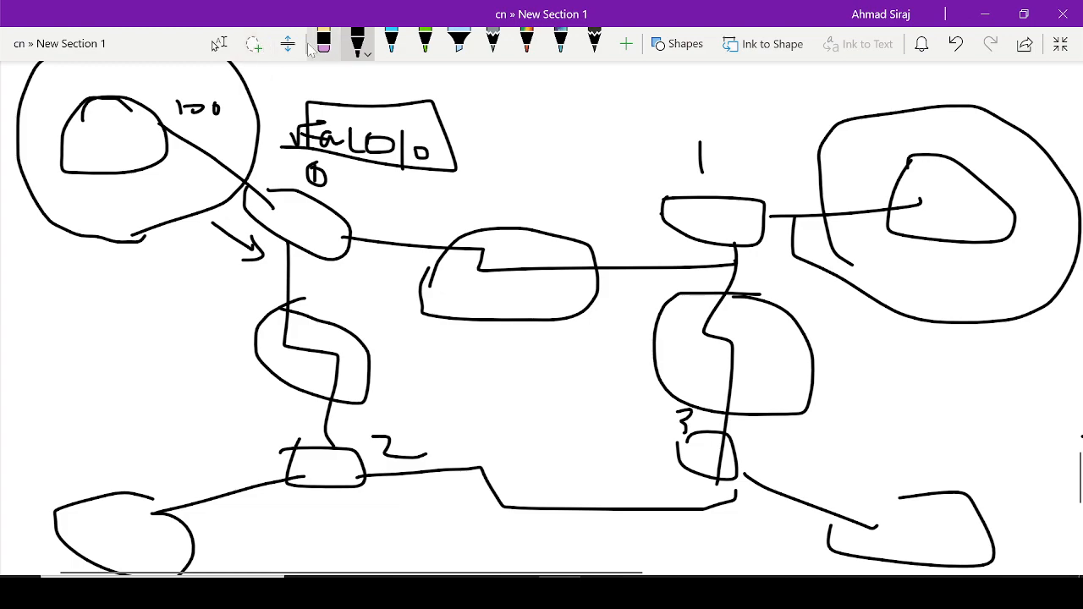
left_click(217, 44)
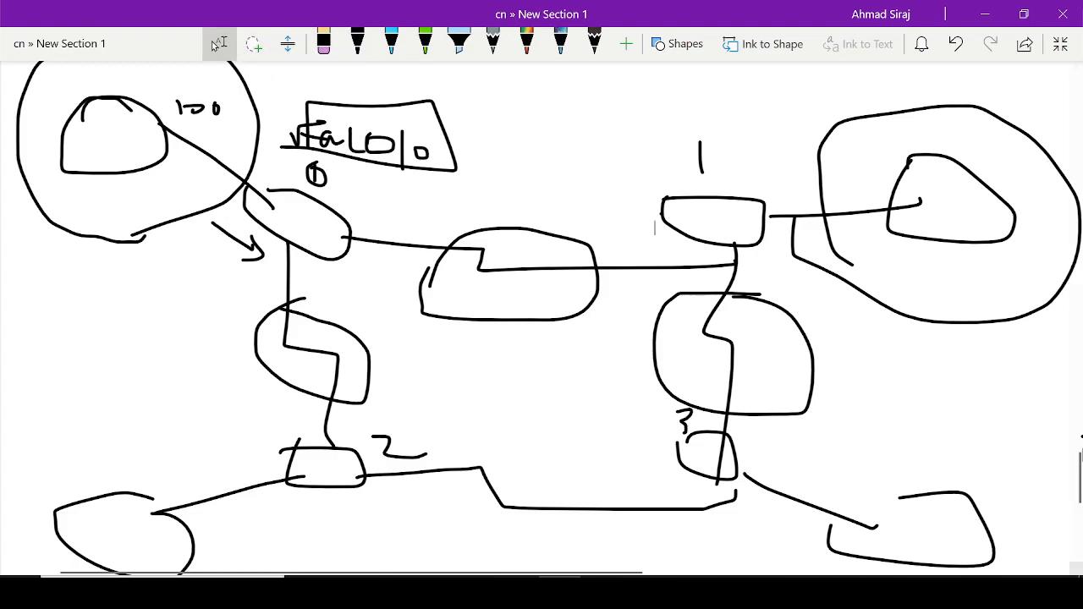
scroll(1078, 559, "down", 5)
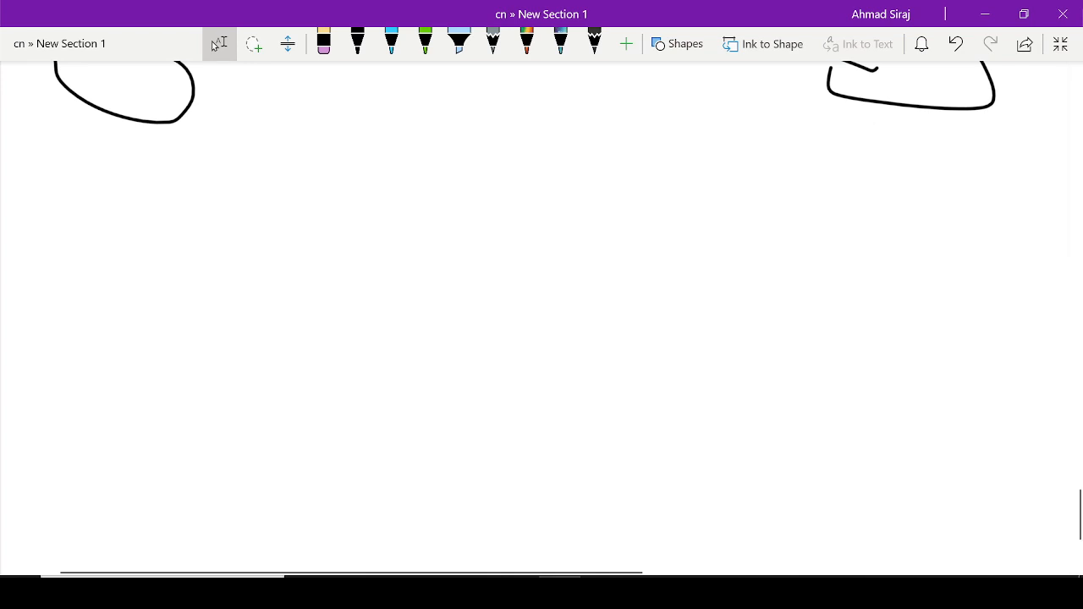
mouse_move(475, 593)
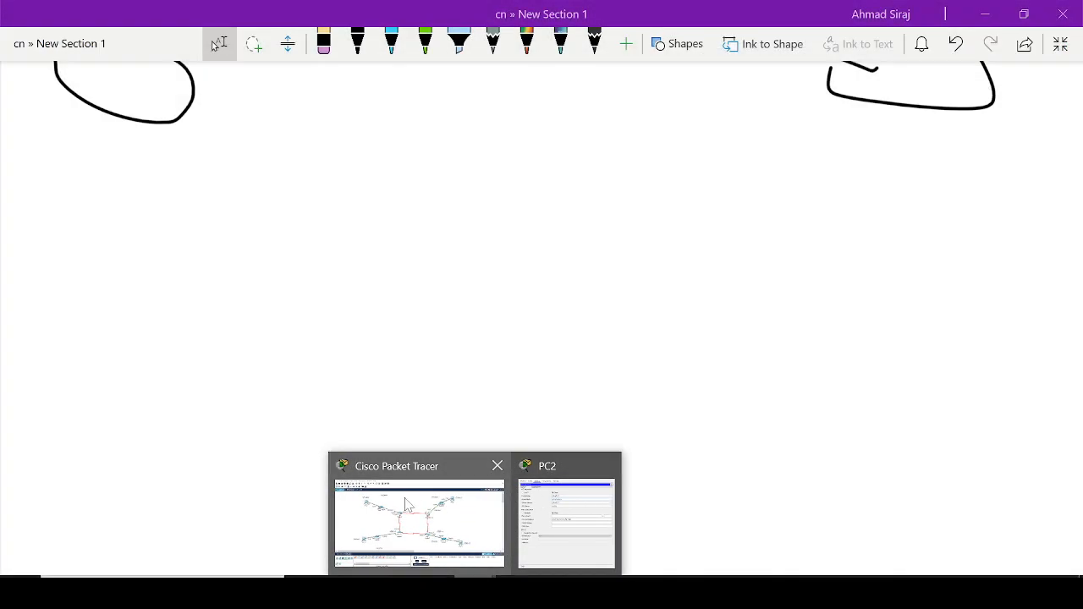
left_click(398, 520)
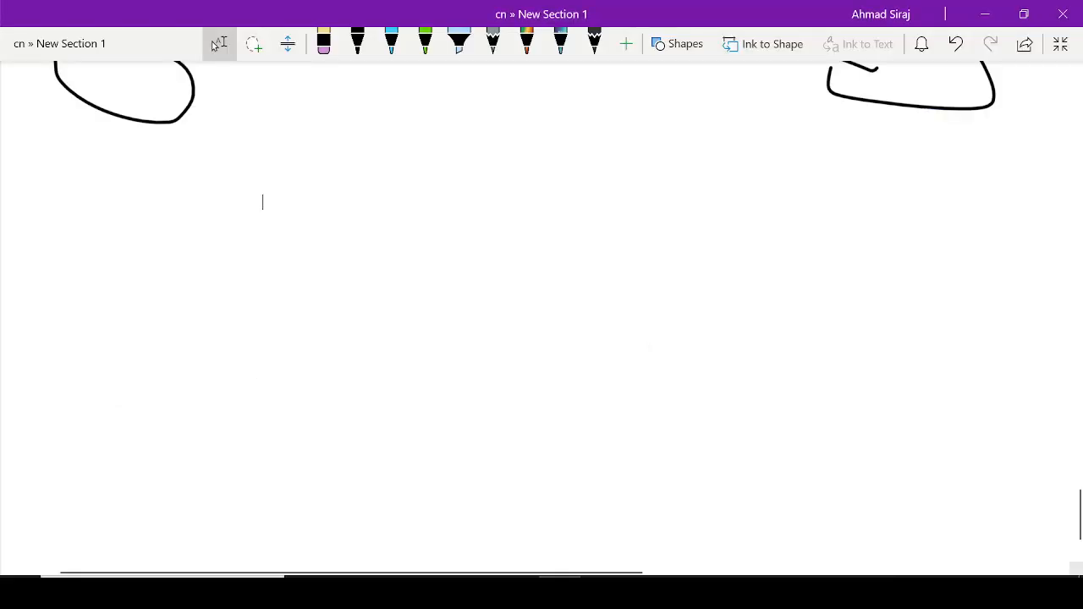
type("170")
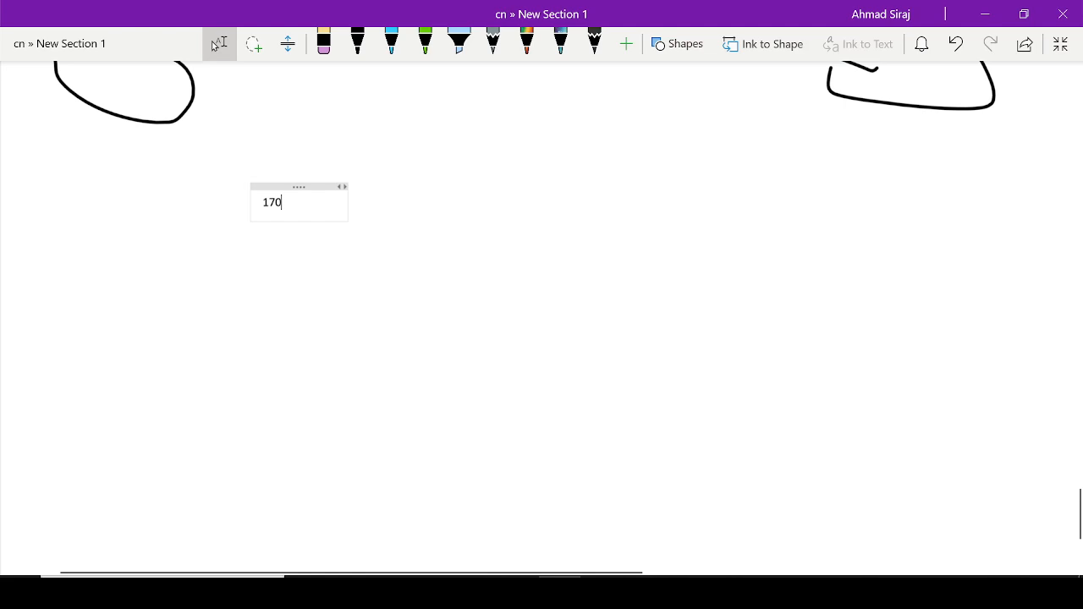
type(".183.0.0--n")
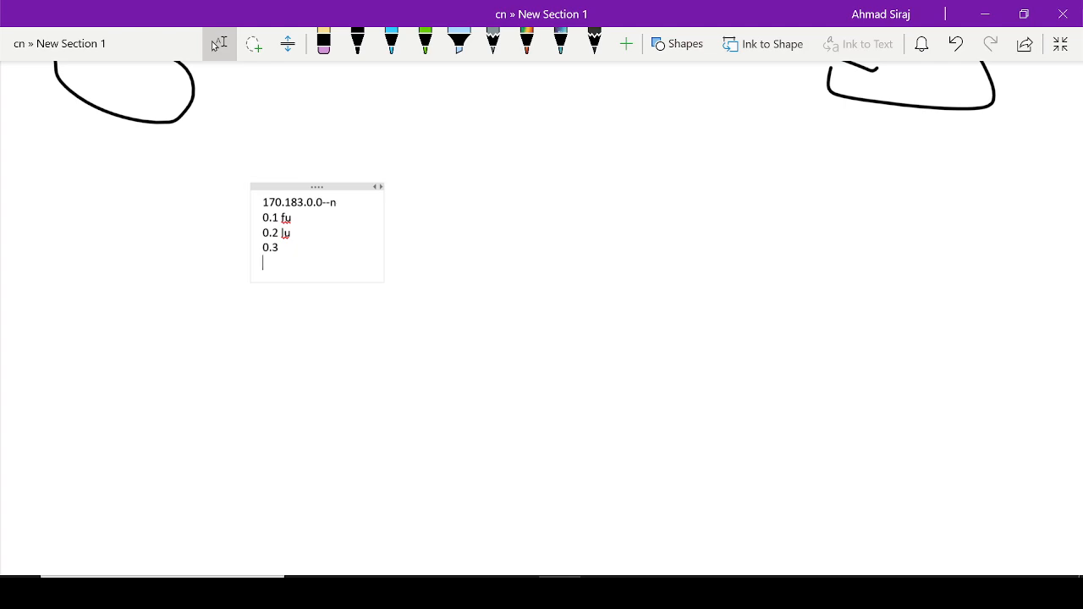
Mark the eight bit positions of the mask's last octet in a row beside the address note with the black pen.
left_click(391, 42)
left_click(357, 42)
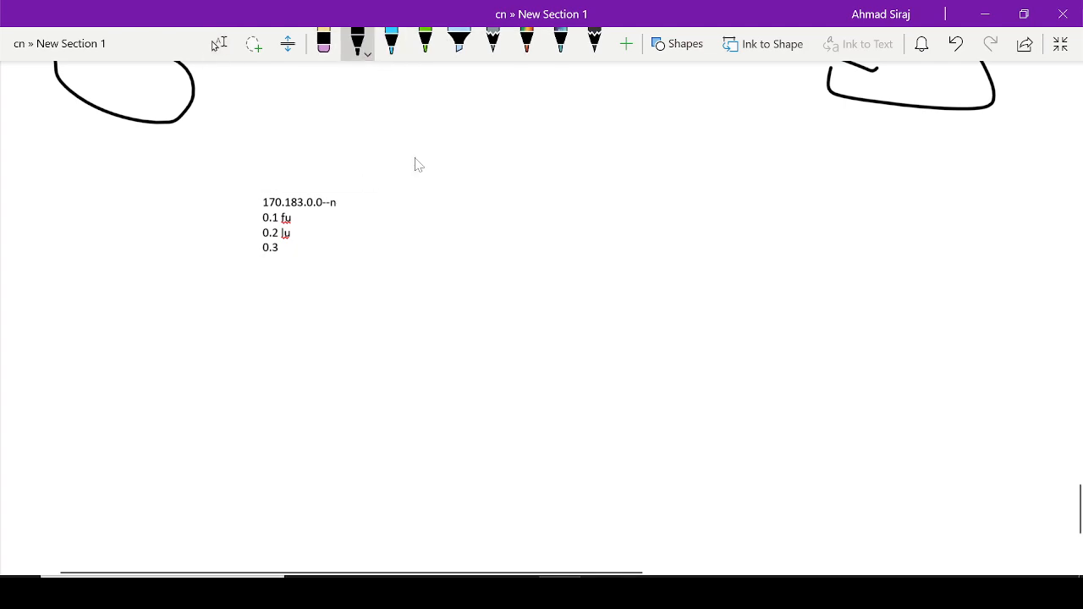
left_click(408, 277)
left_click(451, 277)
left_click(490, 278)
left_click(545, 285)
left_click(615, 285)
left_click_drag(649, 285, 682, 284)
left_click(739, 273)
left_click(790, 272)
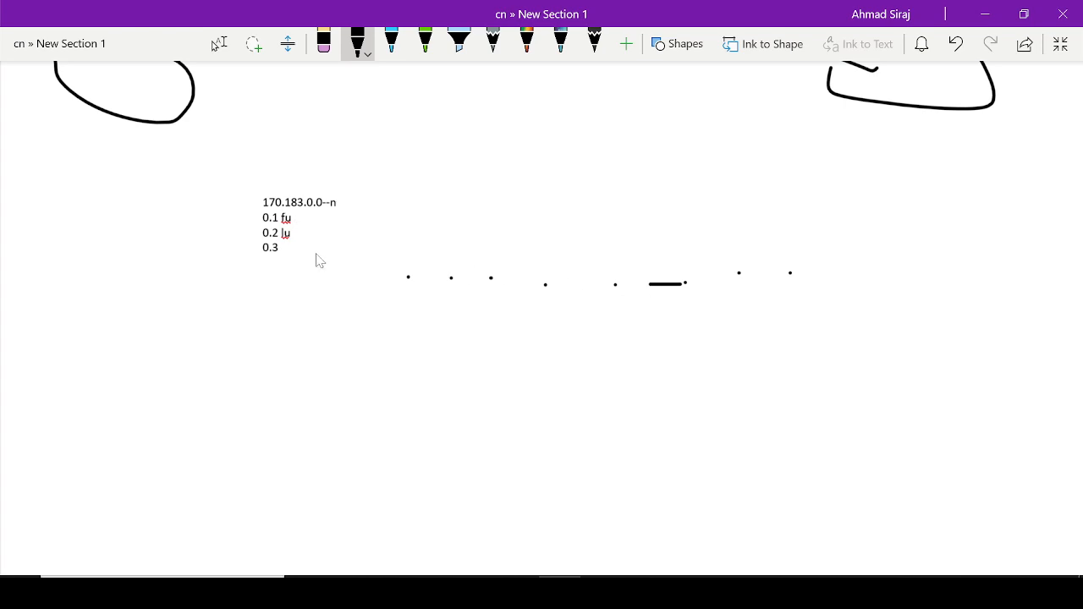
Handwrite the place values 1, 2, 4, 8, 16 and 32 above the bit positions, starting from the lowest bit.
left_click_drag(687, 268, 688, 294)
mouse_move(601, 203)
left_mouse_down()
mouse_move(619, 207)
mouse_move(606, 212)
left_mouse_up()
left_click_drag(673, 212, 685, 234)
mouse_move(721, 217)
left_mouse_down()
mouse_move(726, 232)
mouse_move(744, 233)
left_mouse_up()
left_click_drag(786, 210, 788, 233)
mouse_move(552, 186)
left_mouse_down()
mouse_move(554, 207)
mouse_move(563, 207)
left_mouse_up()
left_click_drag(550, 198, 565, 195)
left_click_drag(492, 190, 528, 210)
Draw ones on the remaining network bits, box the last two bits as host bits, and handwrite 252 below the row.
left_click_drag(618, 264, 546, 321)
left_click_drag(499, 257, 499, 320)
left_click_drag(464, 270, 435, 293)
left_click_drag(372, 241, 413, 313)
mouse_move(730, 246)
left_mouse_down()
mouse_move(798, 324)
mouse_move(744, 261)
left_mouse_up()
left_click_drag(679, 415, 728, 442)
mouse_move(732, 400)
left_mouse_down()
mouse_move(720, 432)
mouse_move(750, 401)
mouse_move(788, 428)
left_mouse_up()
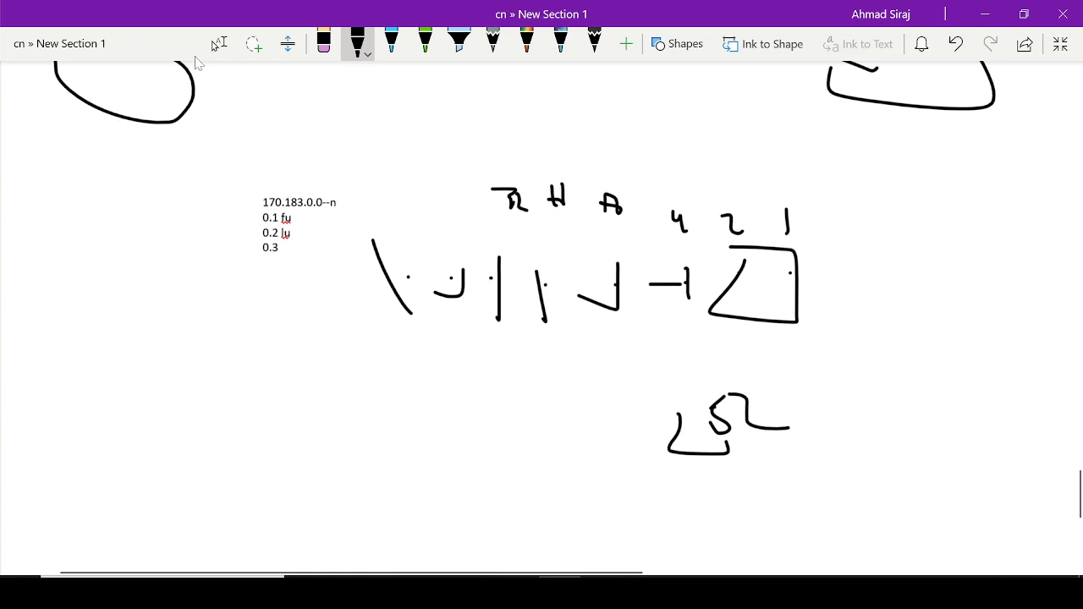
Write the subnet mask 255.255.255.252 as a text note below the address list.
left_click(218, 44)
type("2")
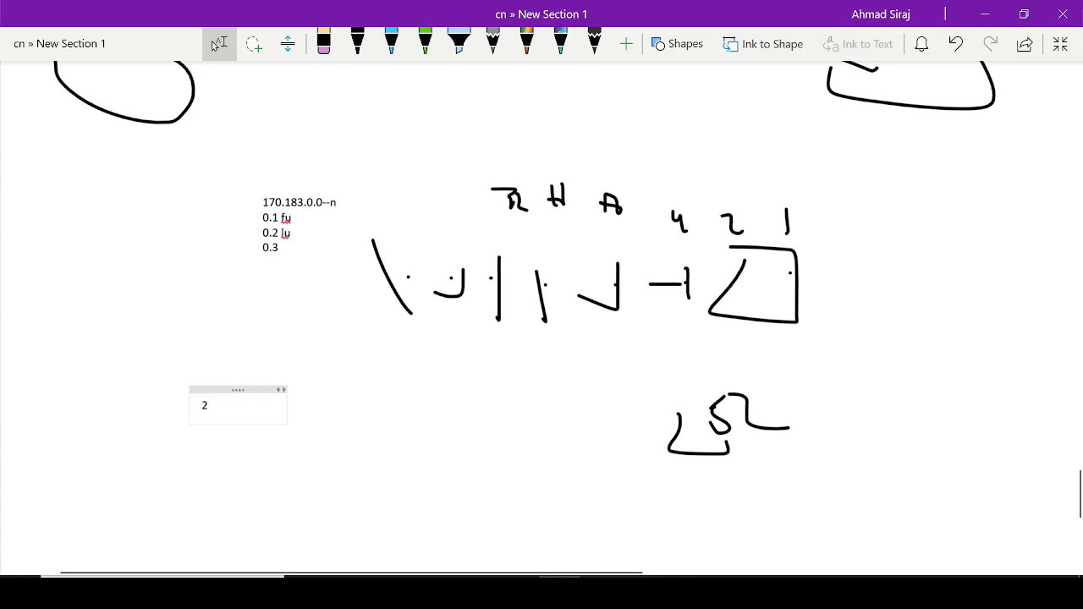
type("55.255.255.252")
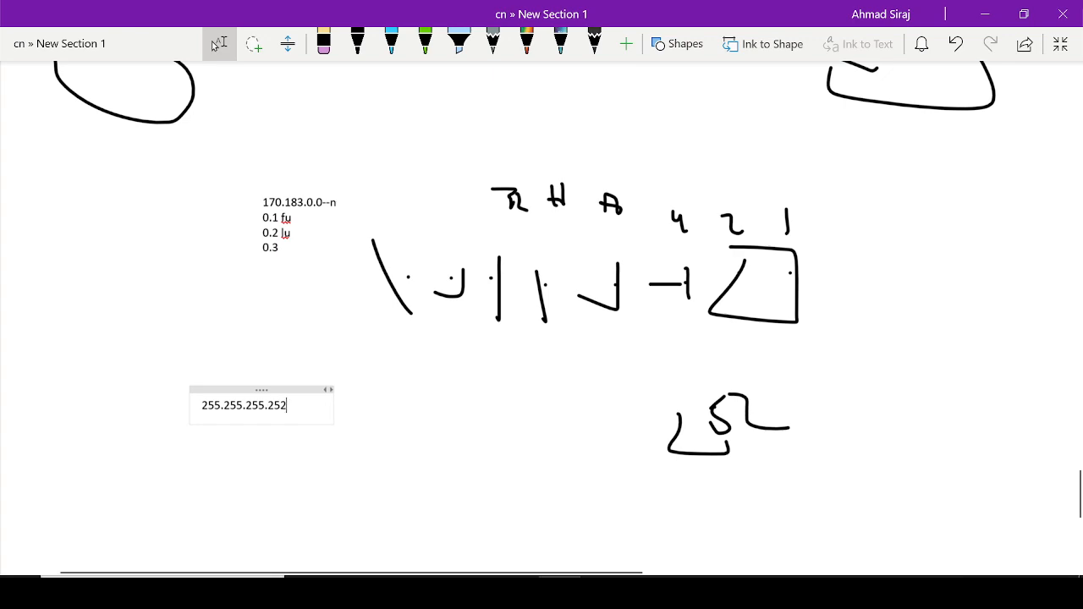
Switch to Cisco Packet Tracer, add the address label 170.183.0.1 above Router0's Se0/1/0 port and copy its text.
left_click(474, 593)
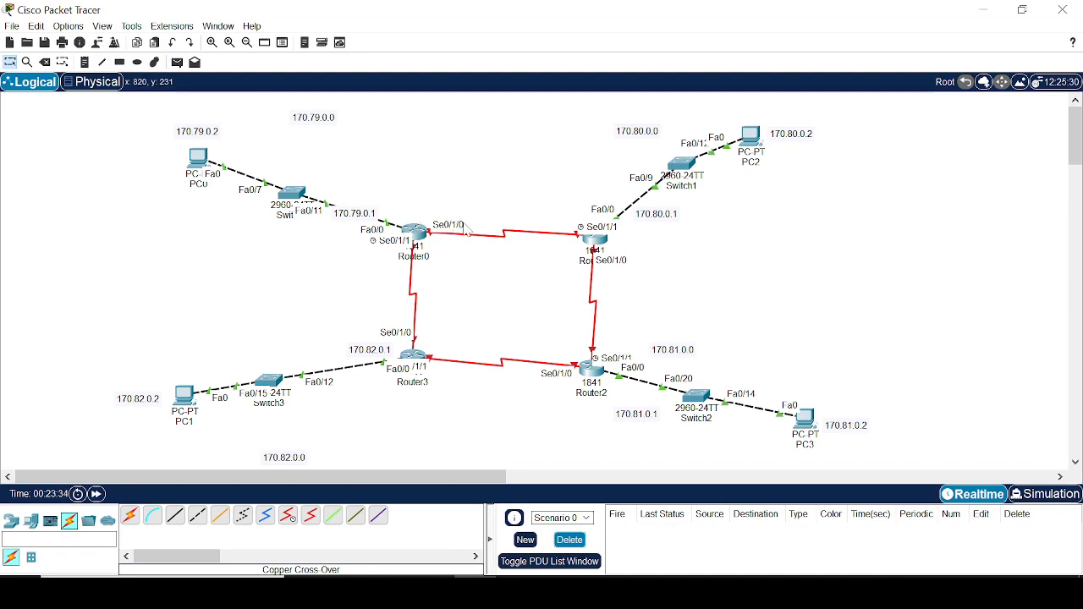
left_click(85, 62)
left_click(423, 210)
type("170.183.0.1")
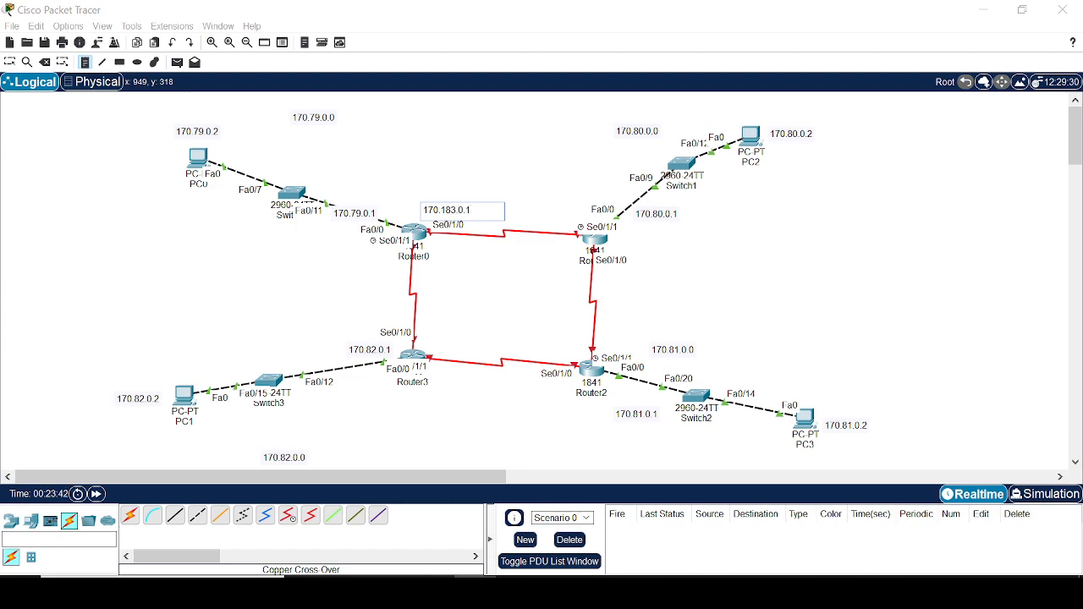
key("ctrl+a")
key("ctrl+c")
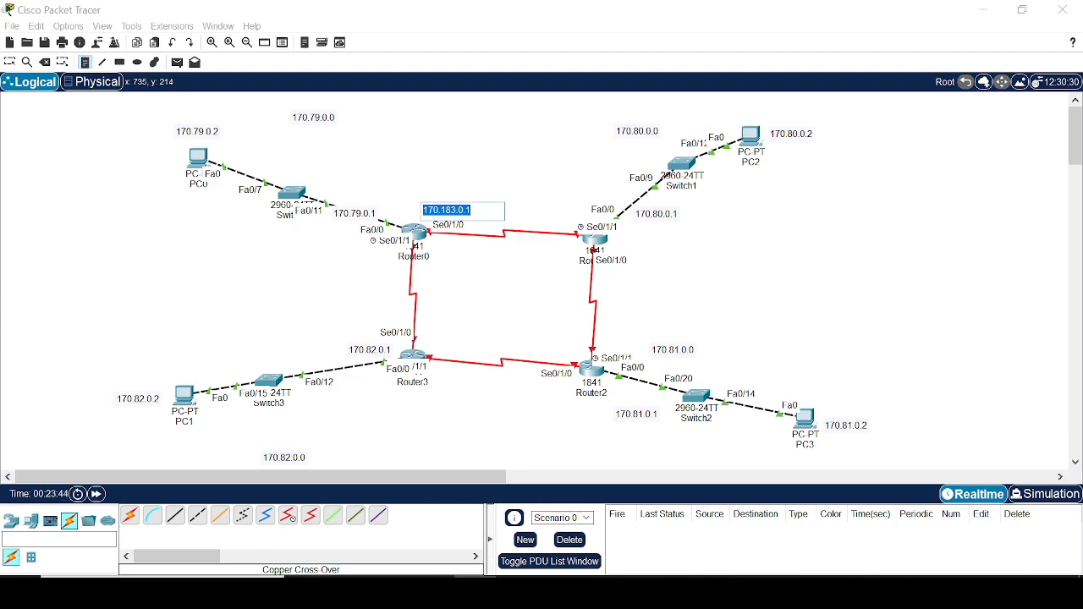
Add the address labels 170.183.0.2 beside Router1's Se0/1/1 port and 170.184.0.1 below its Se0/1/0 port.
left_click(542, 211)
key("ctrl+v")
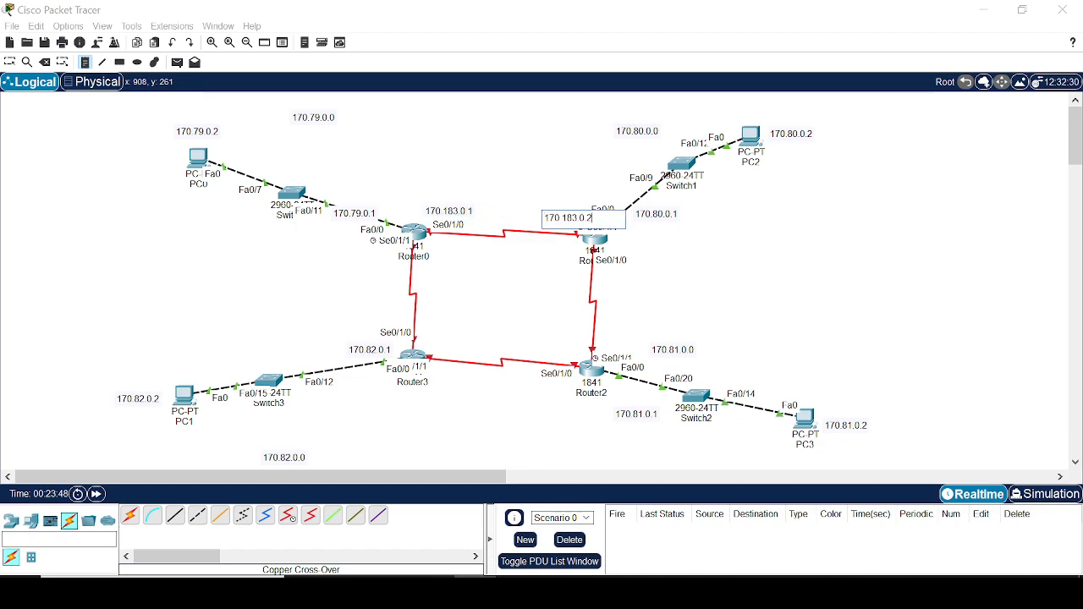
left_click(572, 285)
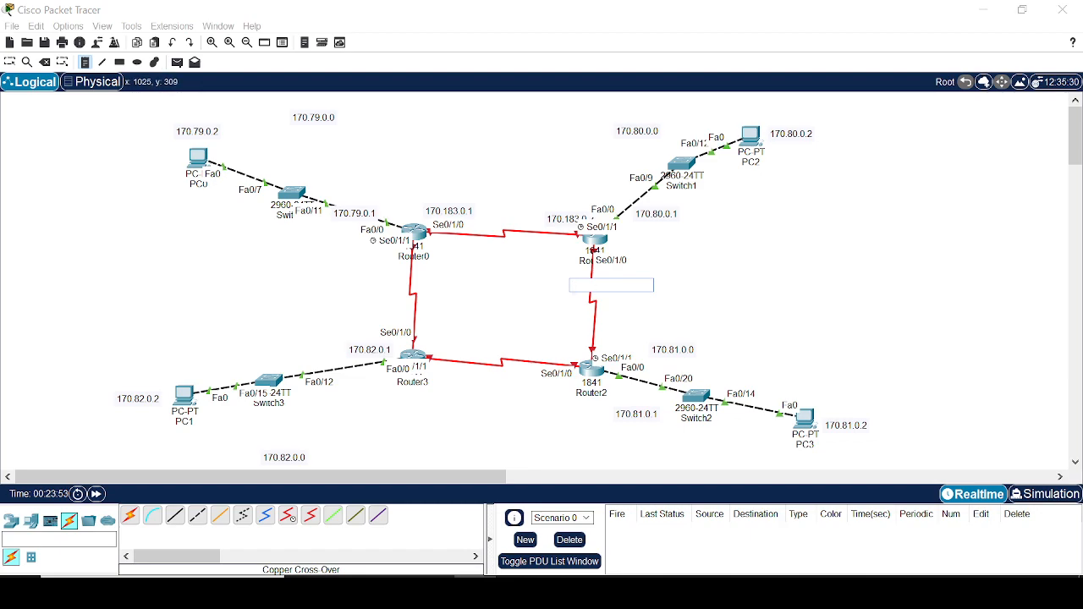
key("ctrl+v")
key("BackSpace")
type("4")
Correct the three serial address labels to 170.83.0.1, 170.83.0.2 and 170.84.0.1.
left_click(455, 209)
left_click(455, 209)
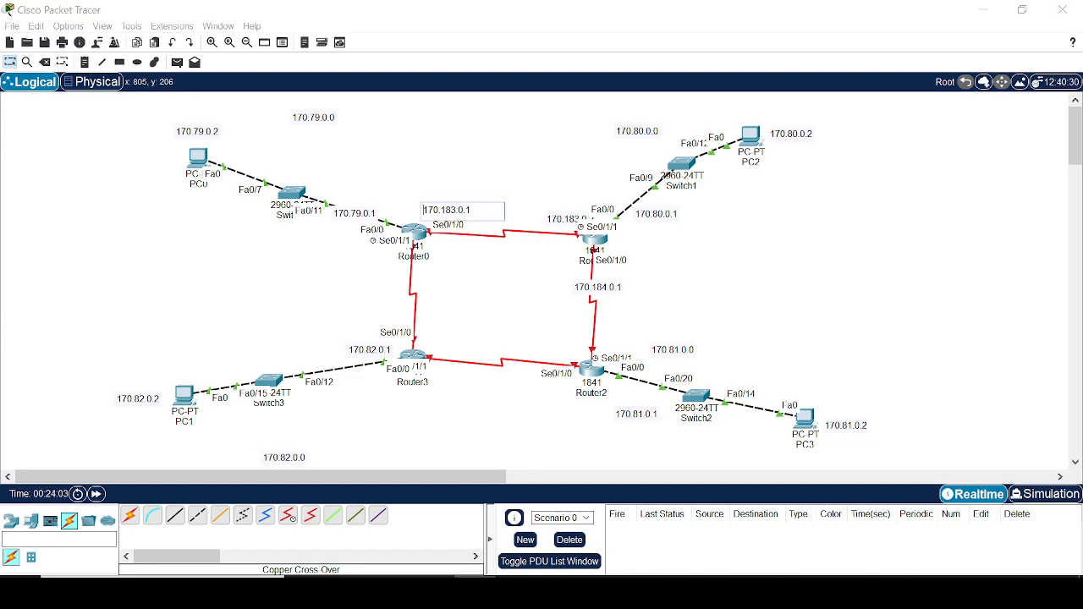
key("BackSpace")
left_click(572, 219)
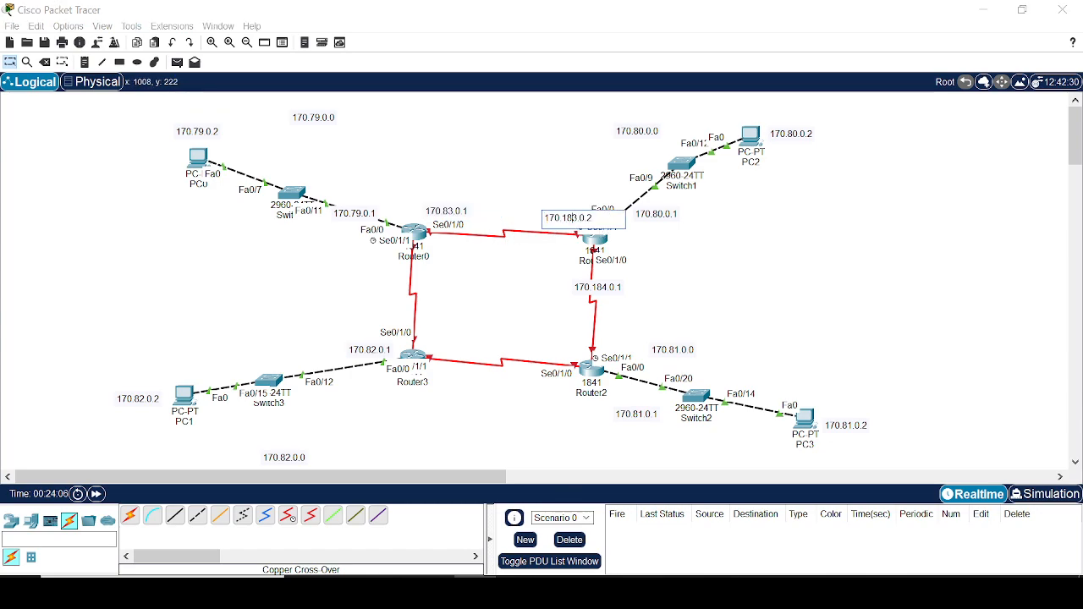
key("BackSpace")
left_click(601, 287)
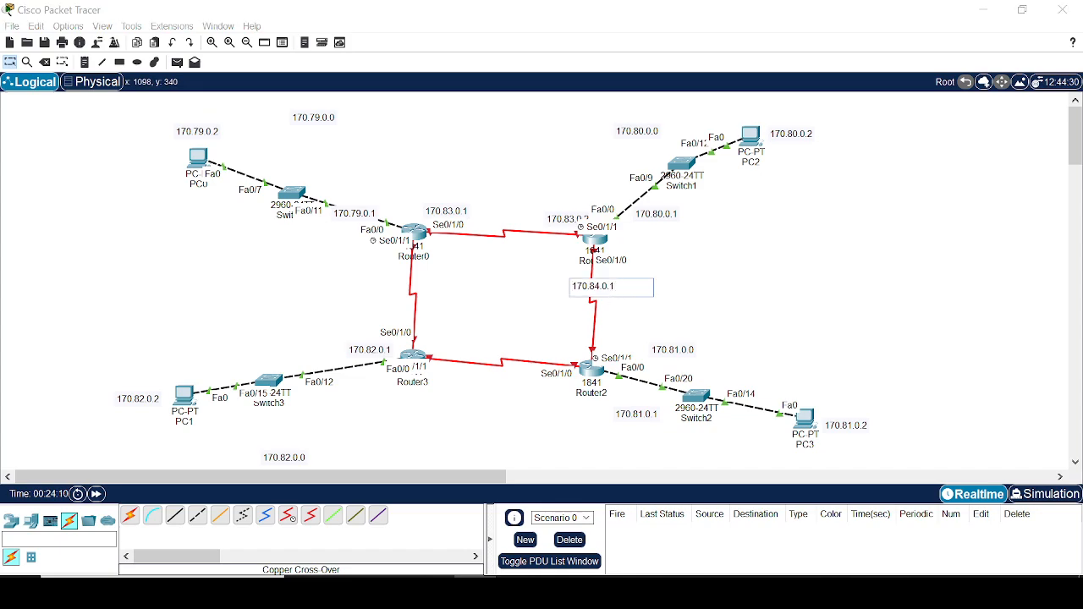
Add the address label 170.84.0.2 above Router2's Se0/1/1 port, on the serial link from Router1.
key("ctrl+a")
left_click(85, 63)
left_click(584, 334)
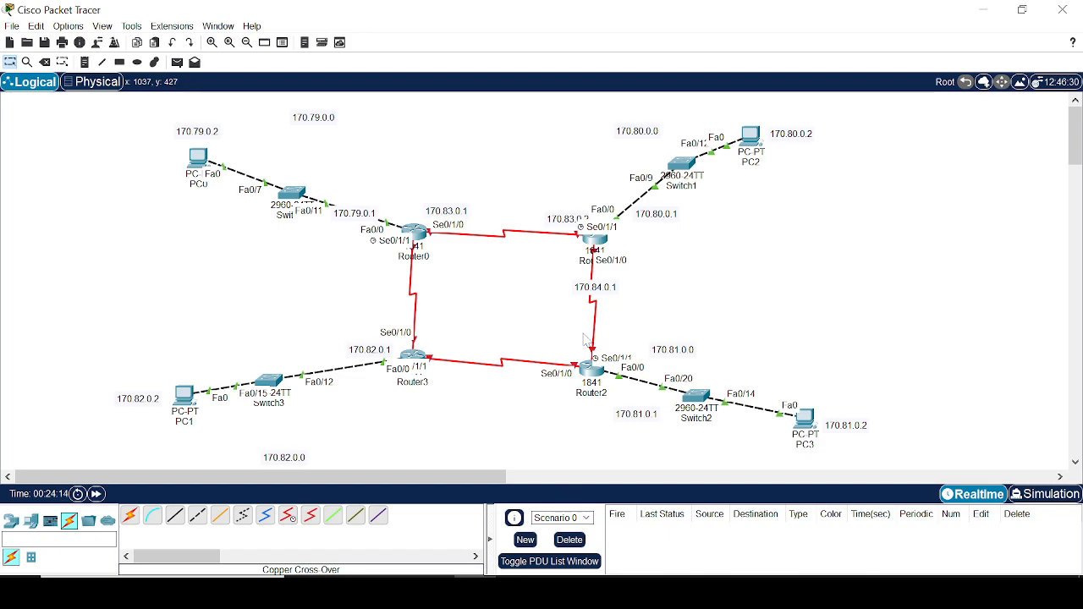
left_click(84, 63)
left_click(569, 330)
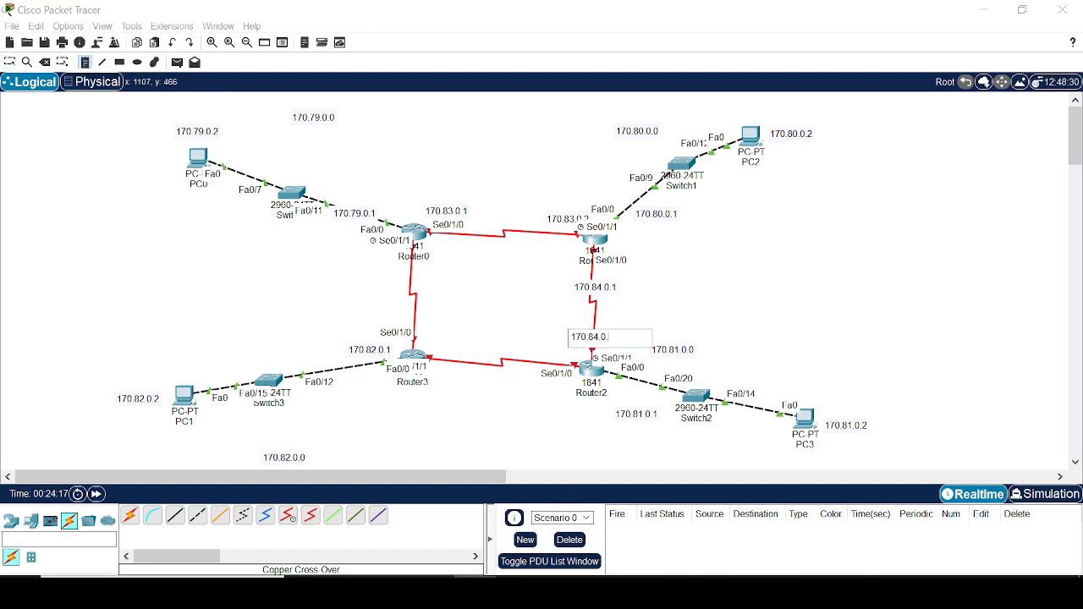
key("Escape")
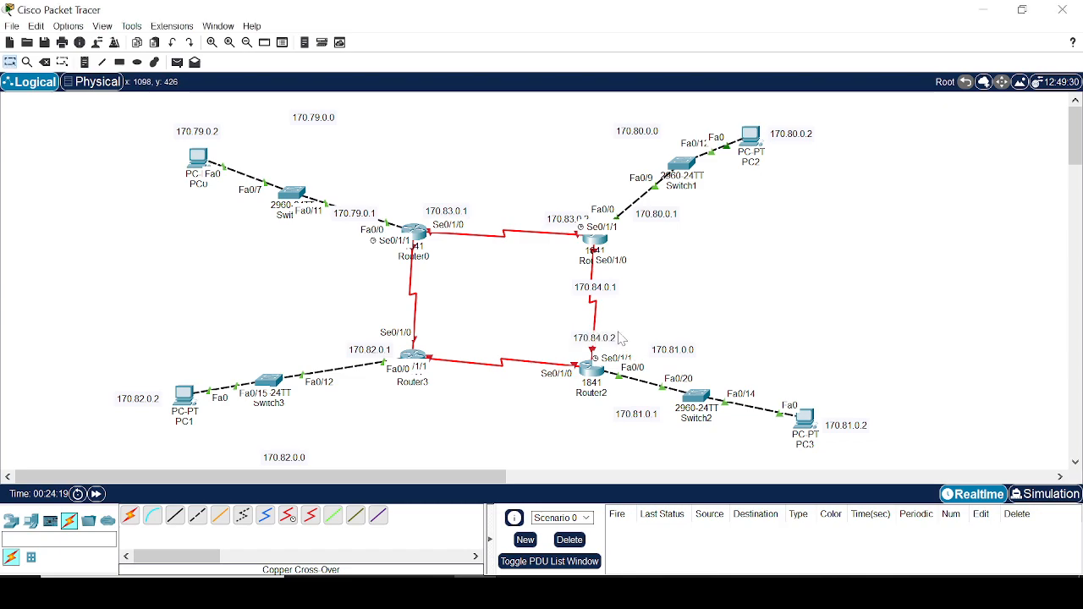
Nudge the 170.84.0.1, 170.84.0.2, 170.83.0.1 and 170.83.0.2 labels clear of the port names and link ends.
left_click_drag(608, 281, 608, 272)
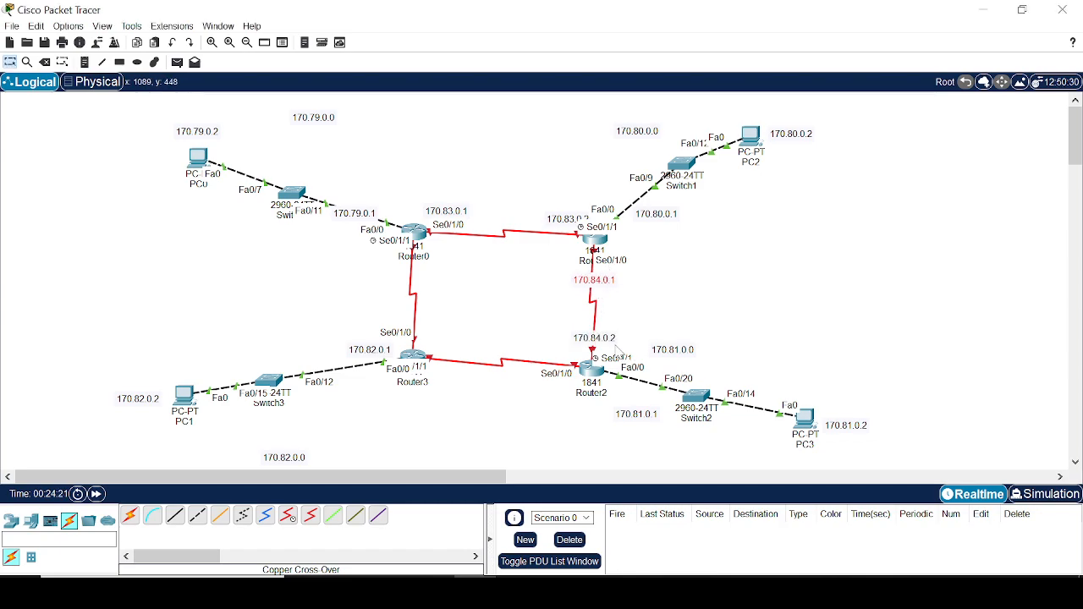
left_click_drag(608, 342, 607, 338)
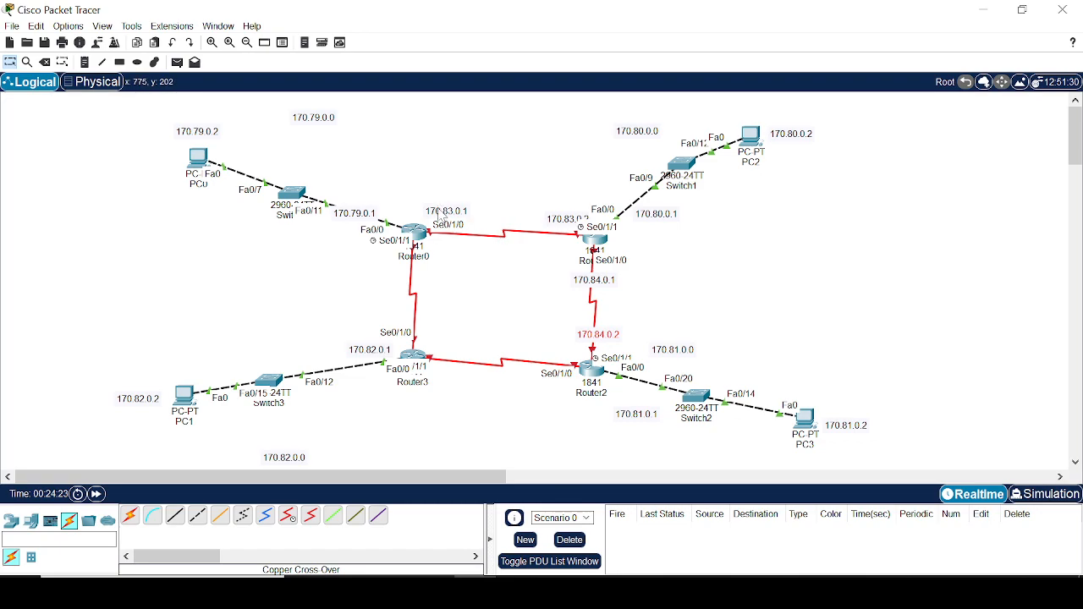
left_click_drag(442, 212, 441, 207)
left_click_drag(549, 229, 535, 220)
Add the address label 170.85.0.1 below Router2's Se0/1/0 port and copy its text.
left_click(84, 62)
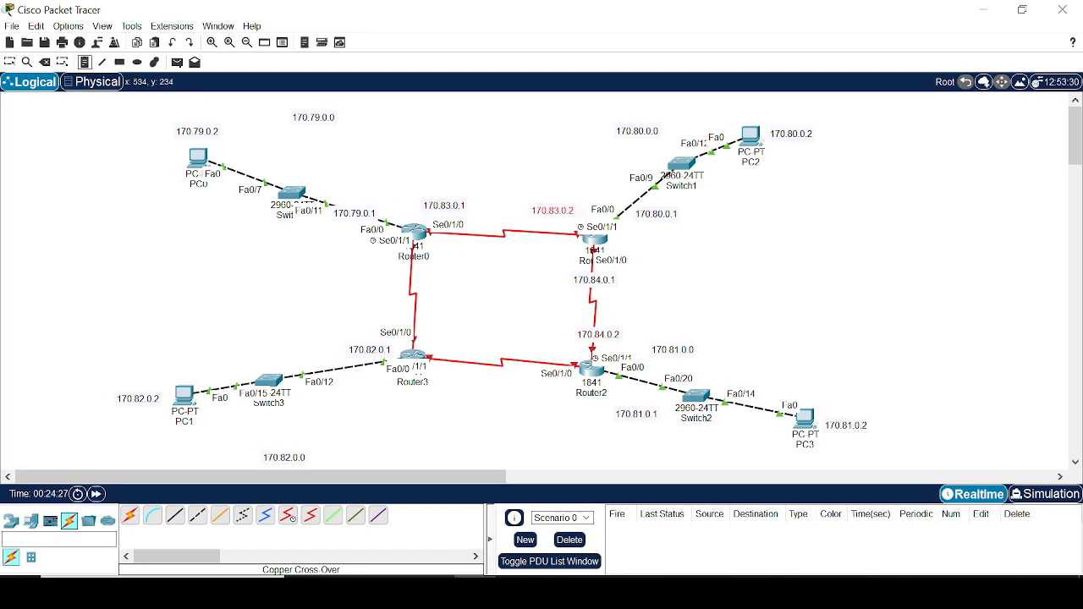
left_click(542, 396)
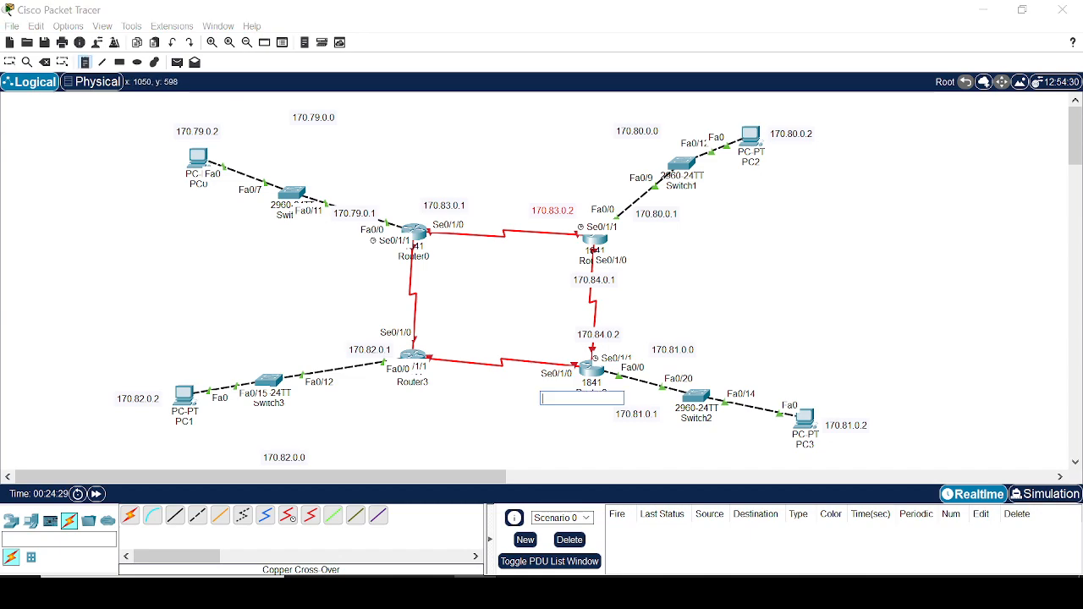
type("170.85.0.1")
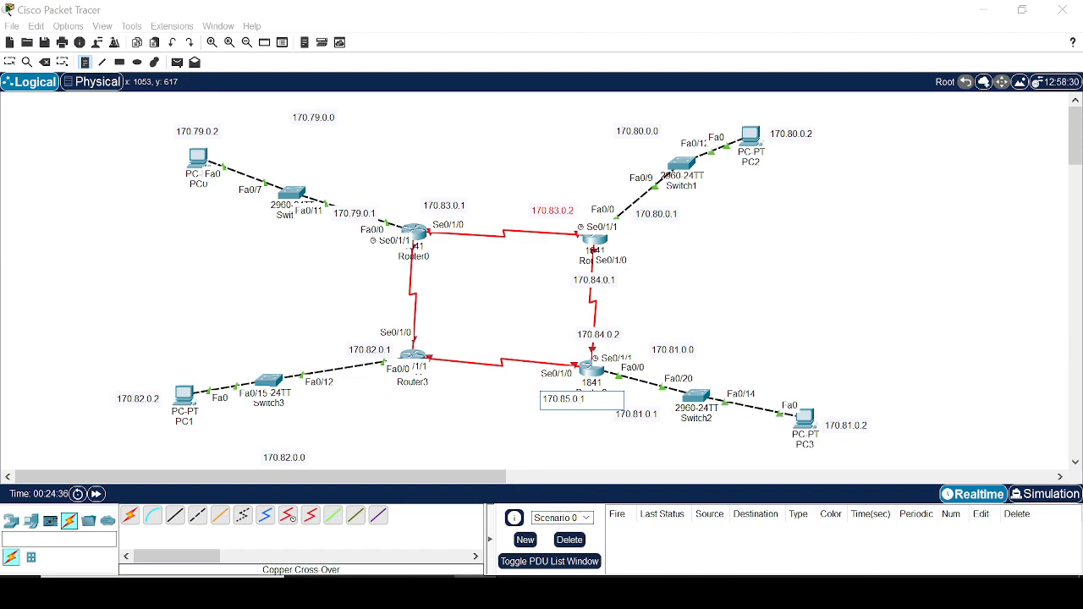
key("ctrl+a")
key("ctrl+c")
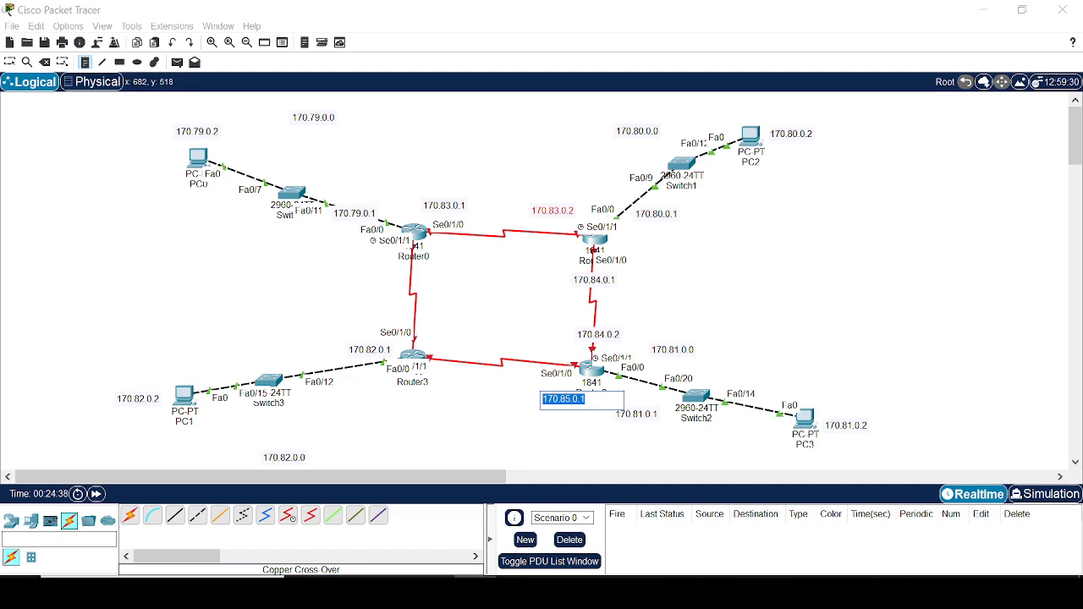
Add the address label 170.85.0.2 beside Router3 and move both 170.85 labels above the Router2–Router3 serial link.
left_click(447, 374)
key("ctrl+v")
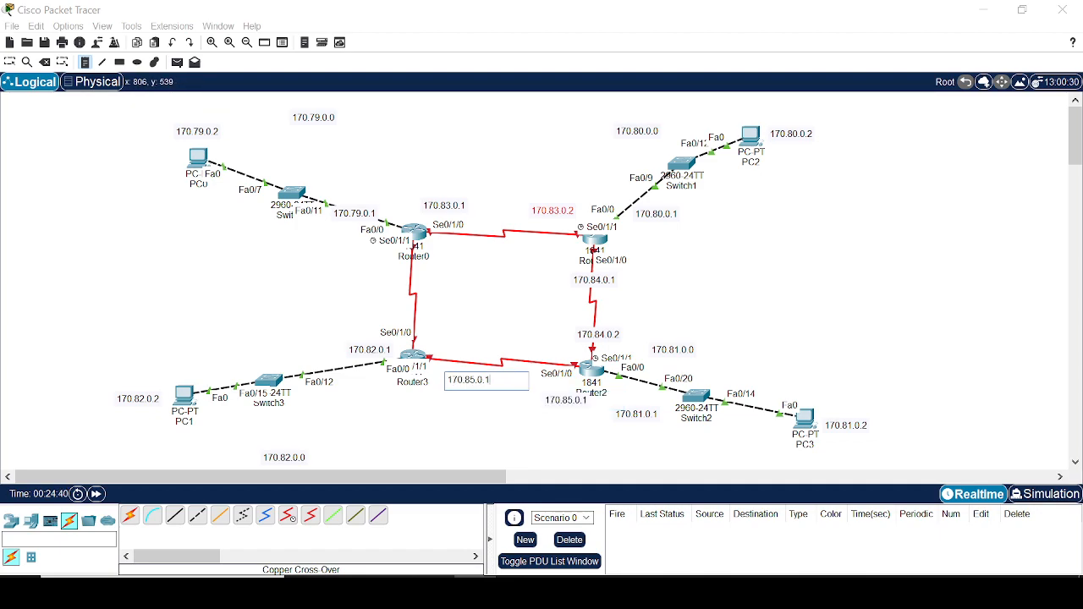
key("Escape")
left_click_drag(480, 378, 463, 344)
left_click_drag(551, 405, 541, 358)
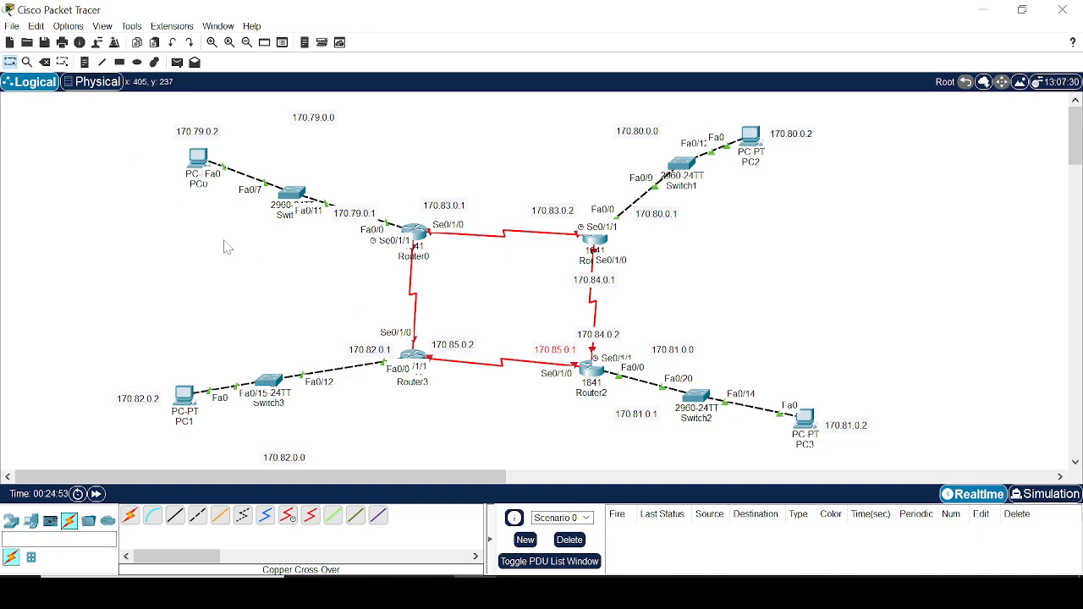
Add the address label 170.86.0.1 above Router3's Se0/1/0 port and copy its text.
left_click(85, 63)
left_click(400, 318)
type("170.85.0.1")
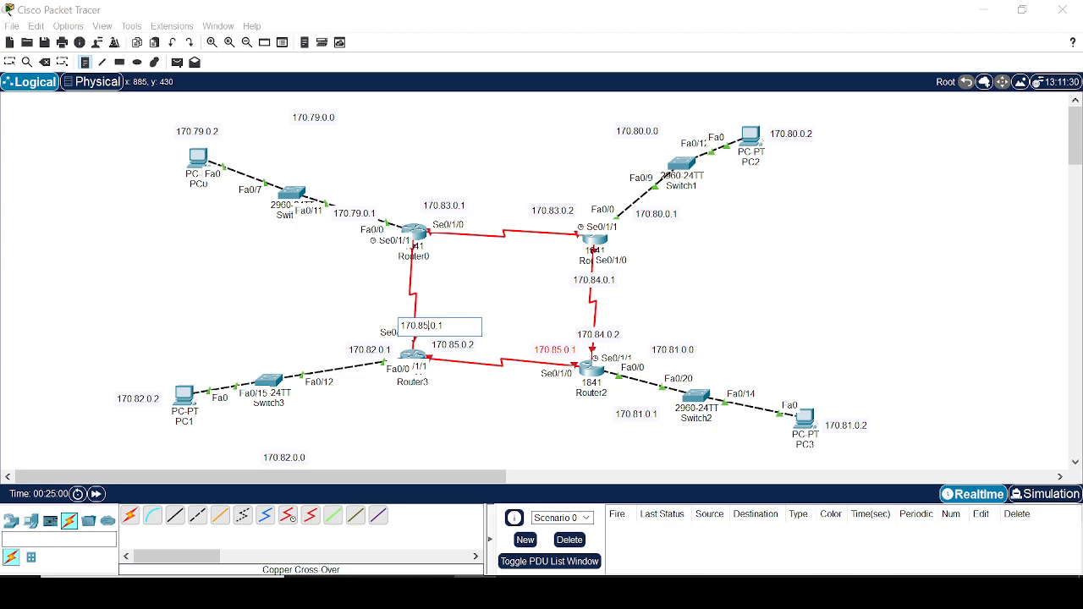
key("ctrl+a")
key("ctrl+c")
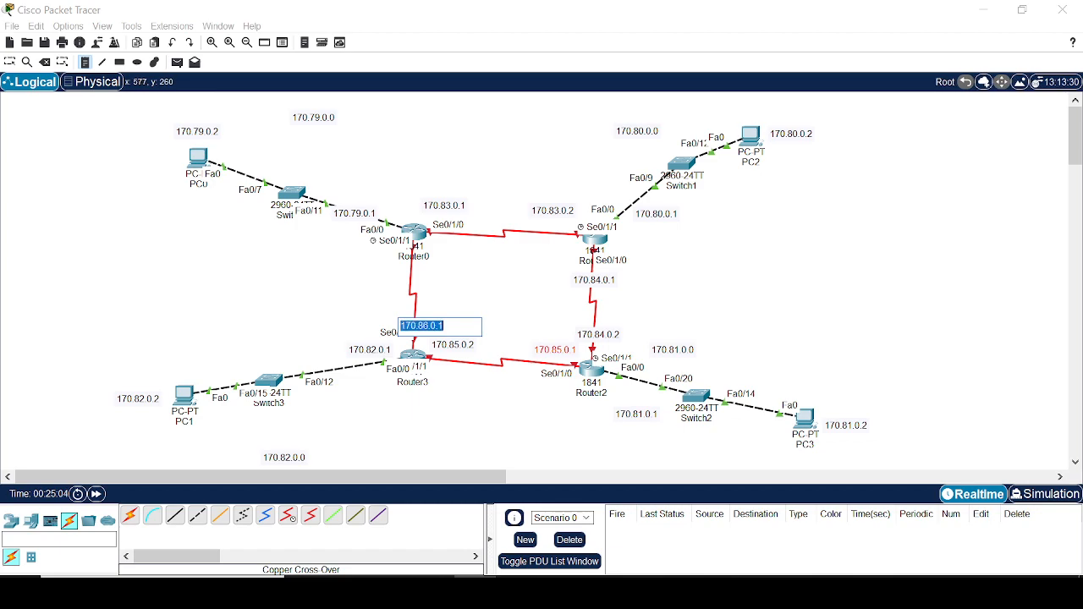
Add the address label 170.86.0.2 below Router0 and shift both 170.86 labels slightly up along the serial link.
left_click(397, 274)
key("ctrl+v")
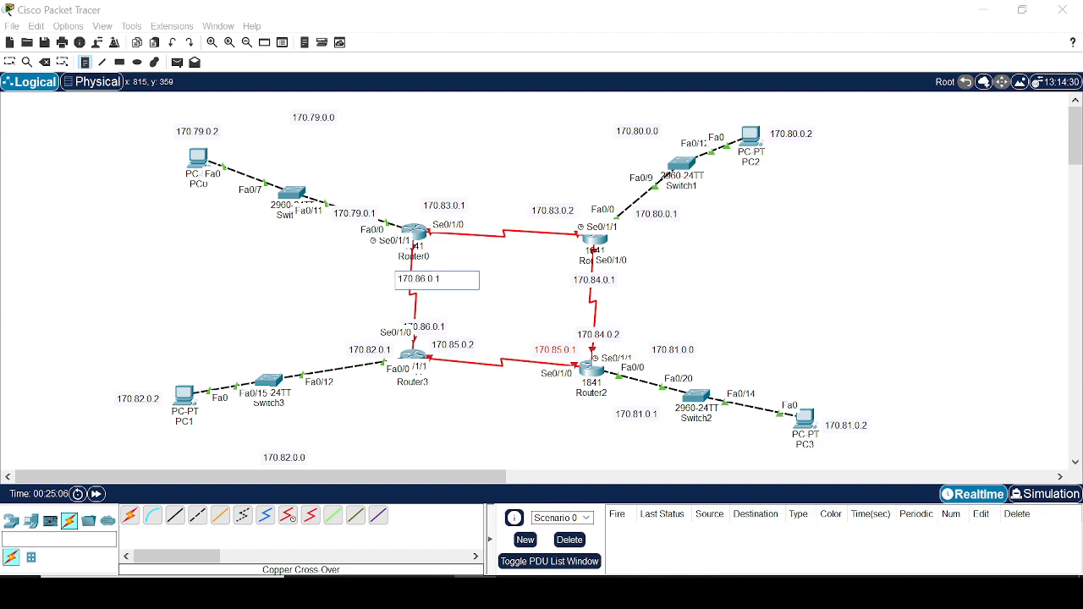
type(".2")
key("Escape")
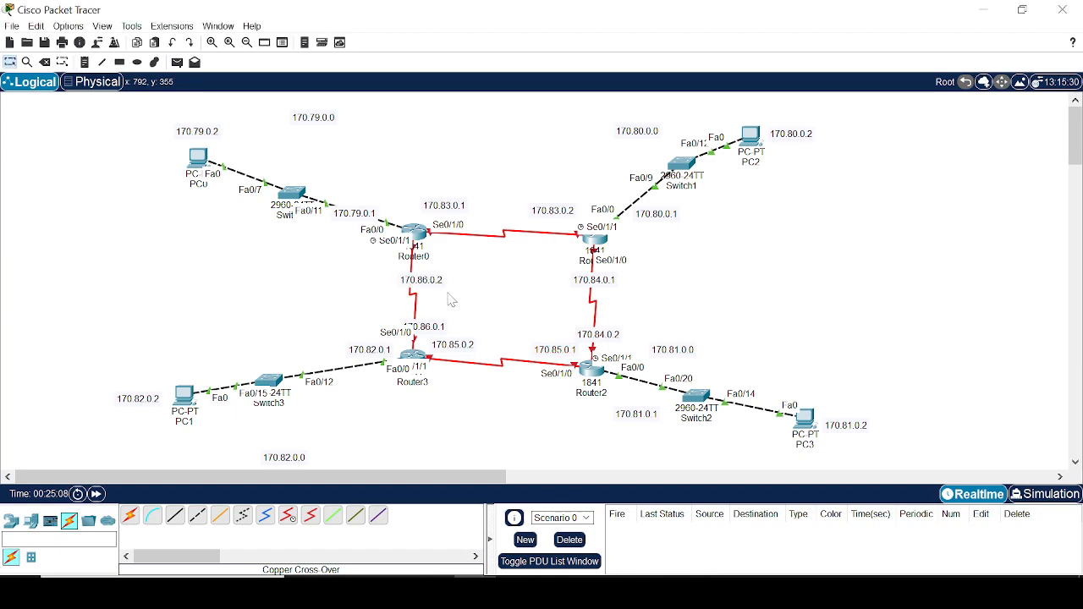
left_click_drag(429, 289, 430, 278)
left_click_drag(435, 328, 431, 319)
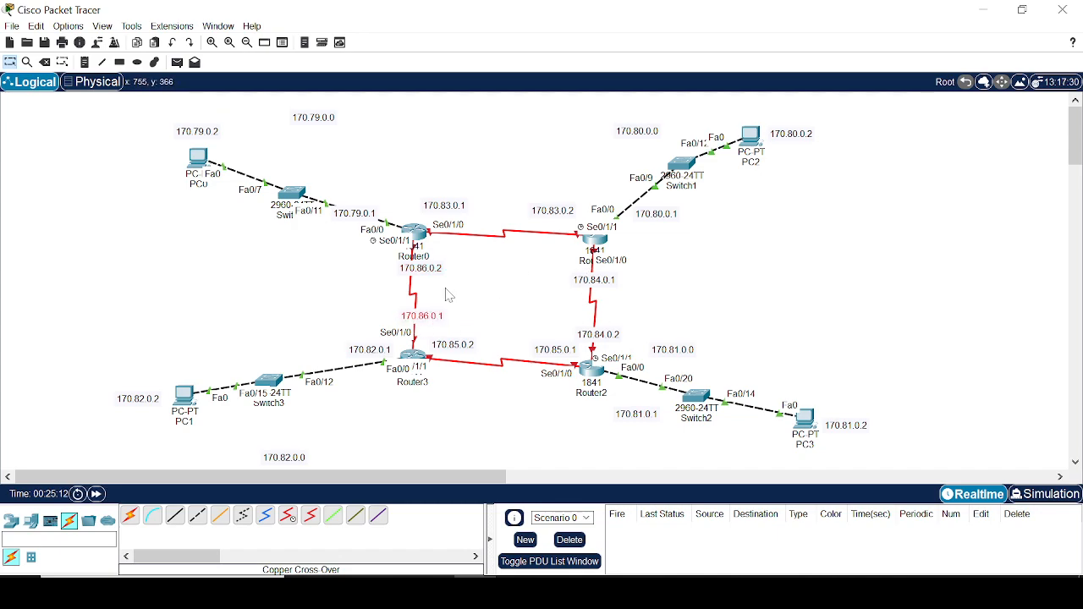
Configure Router0's Serial0/1/0 with IPv4 address 170.83.0.1 and subnet mask 255.255.255.252, and turn the port on.
double_click(445, 208)
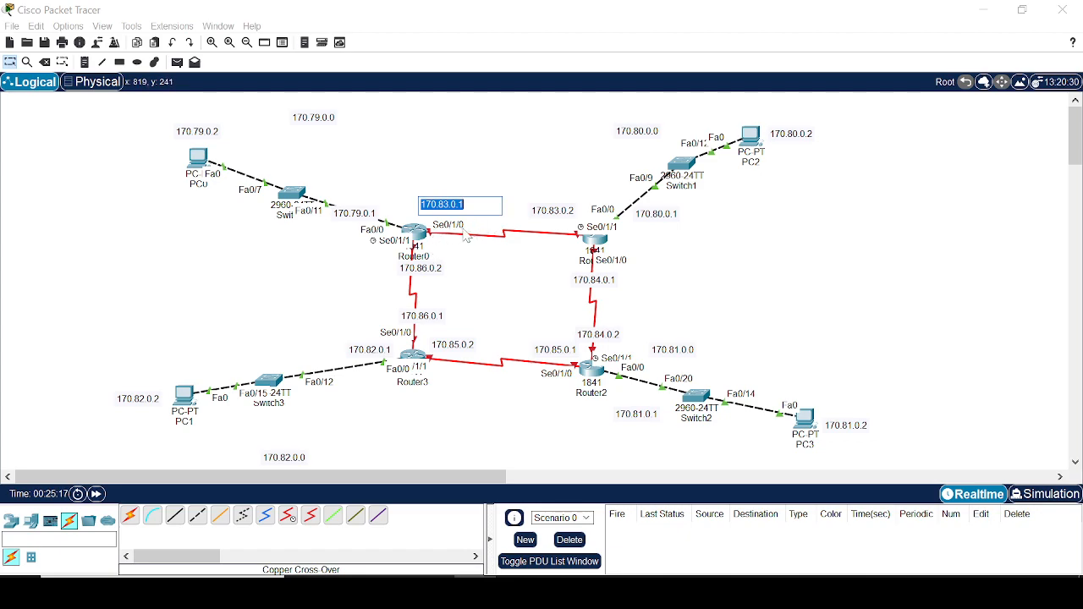
left_click(437, 242)
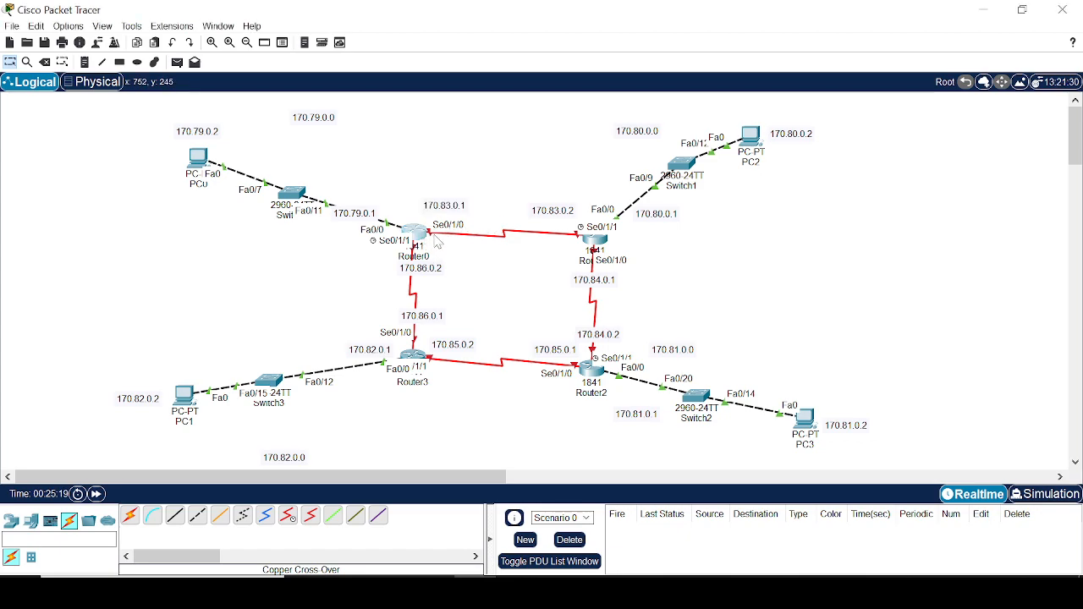
left_click(409, 238)
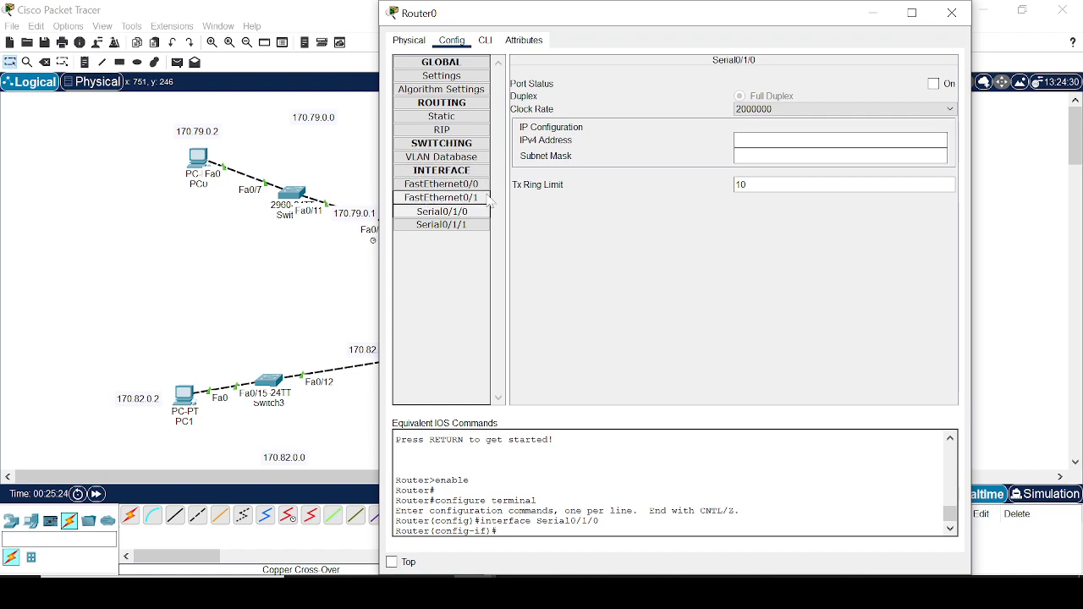
left_click(812, 140)
type("170.83.0.1")
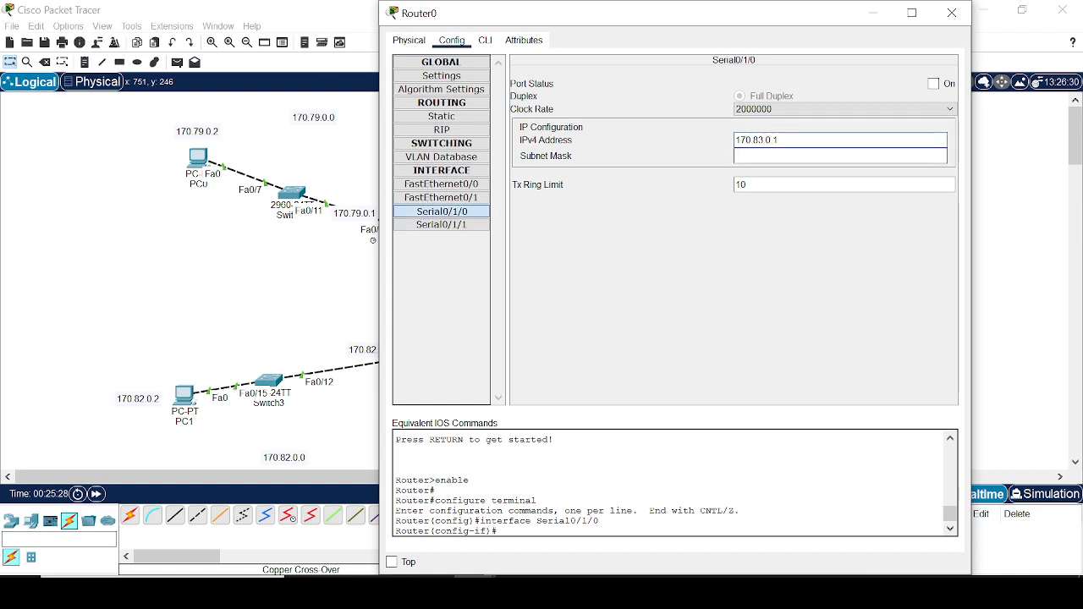
left_click(934, 84)
left_click(785, 155)
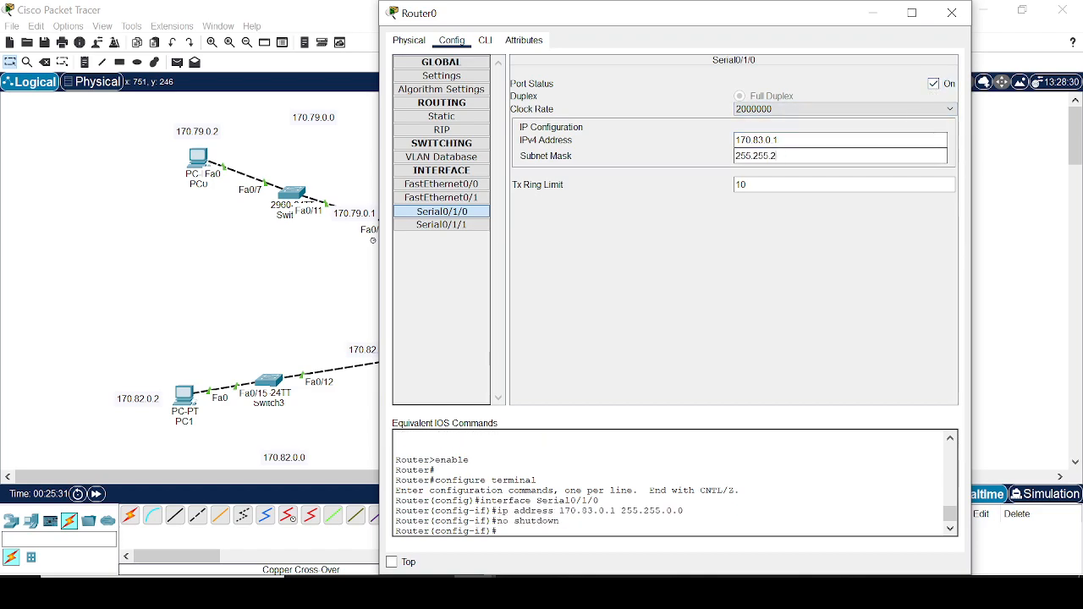
type("255.252")
key("Return")
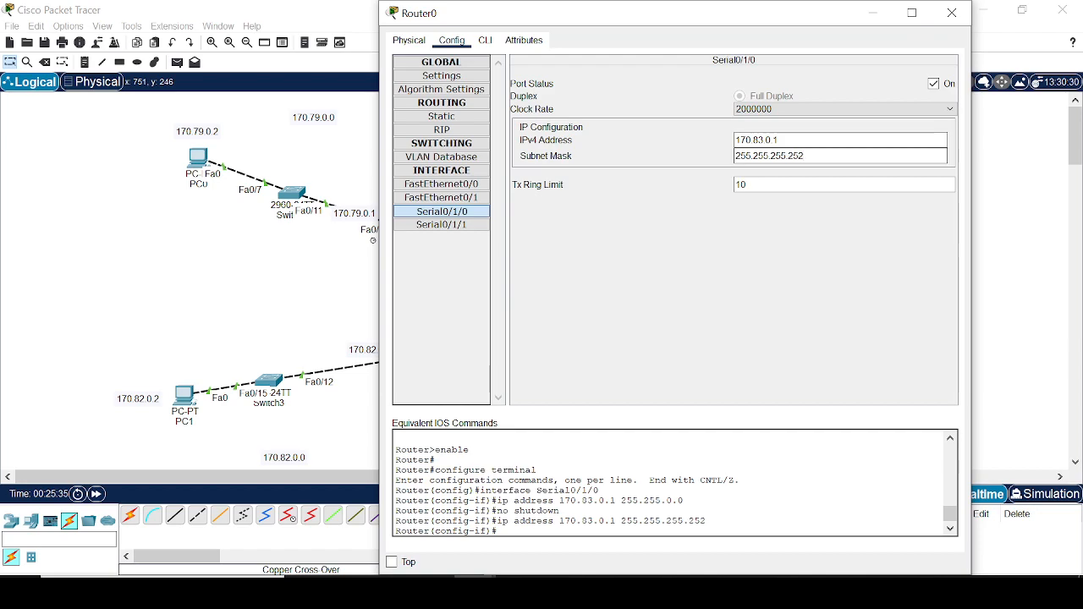
Open Router0's Serial0/1/1 settings, copy the 170.86.0.2 label from the topology and return to the router's configuration window.
left_click(441, 225)
left_click_drag(568, 17, 759, 55)
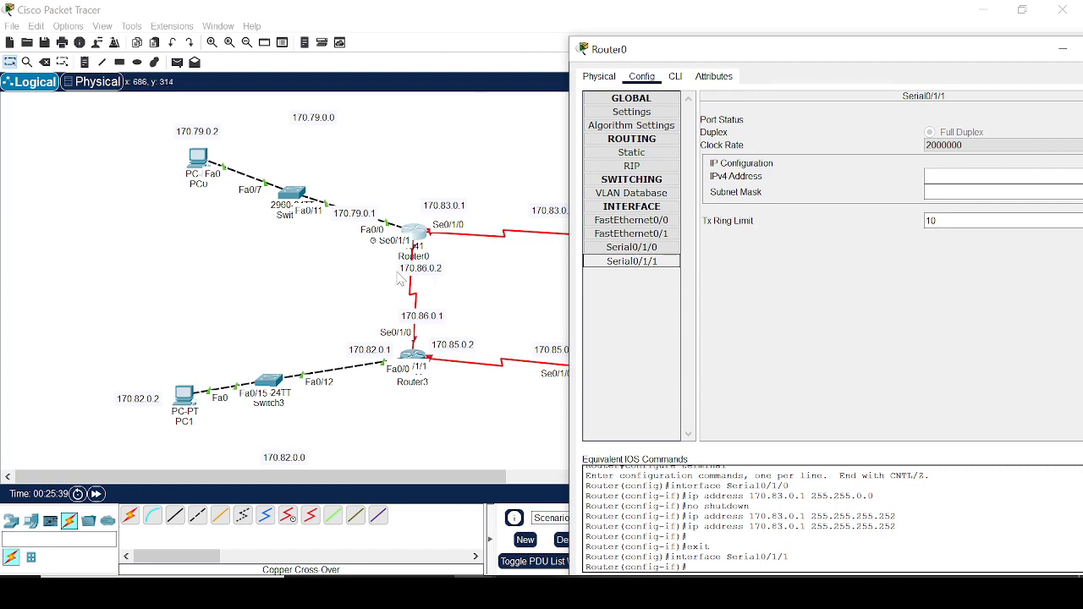
left_click(429, 268)
key("ctrl+a")
key("ctrl+c")
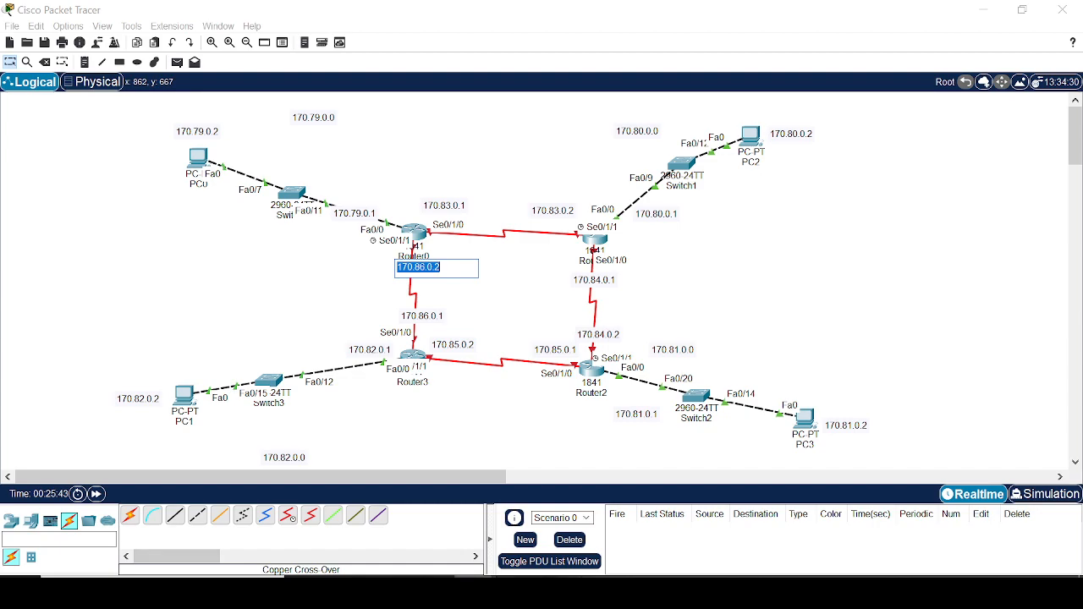
mouse_move(532, 575)
left_click(568, 512)
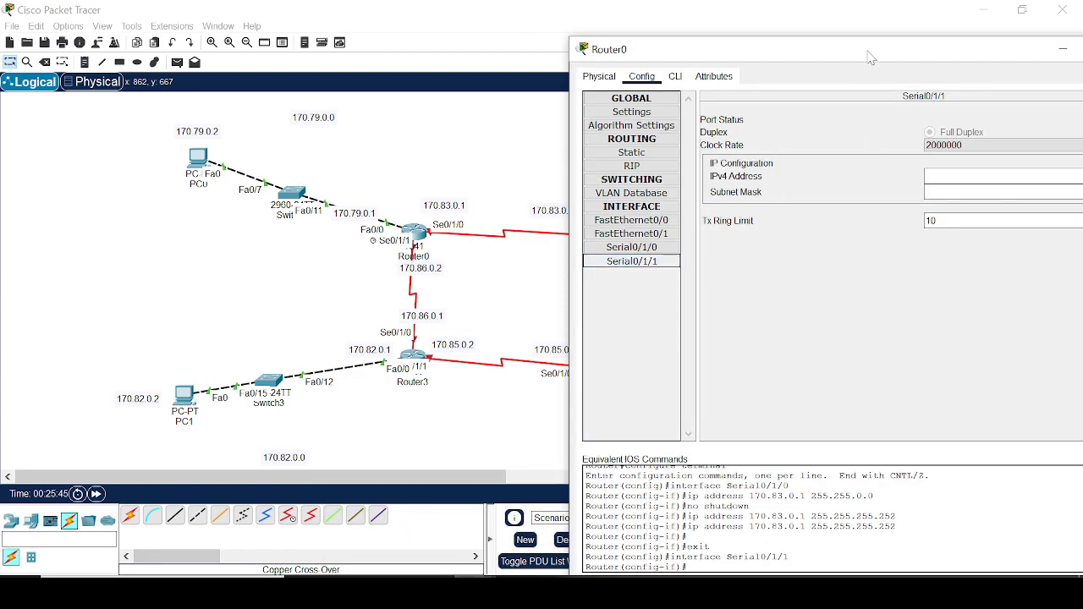
Set Router0's Serial0/1/1 to IPv4 address 170.86.0.2 with subnet mask 255.255.255.252 and turn the port on.
left_click_drag(869, 61, 604, 36)
left_click(728, 150)
key("ctrl+v")
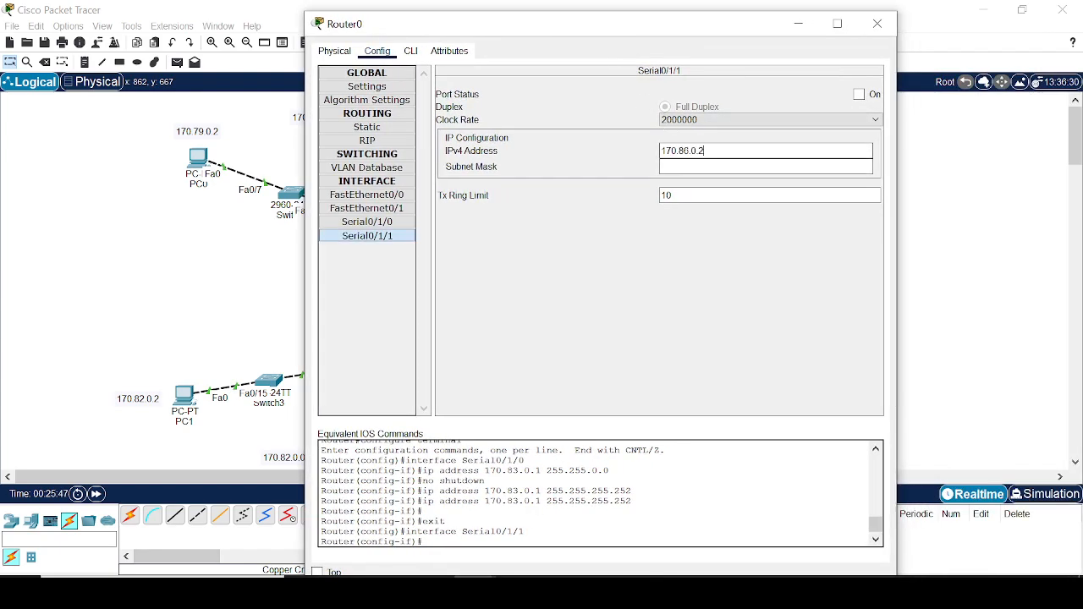
left_click(859, 95)
left_click(718, 167)
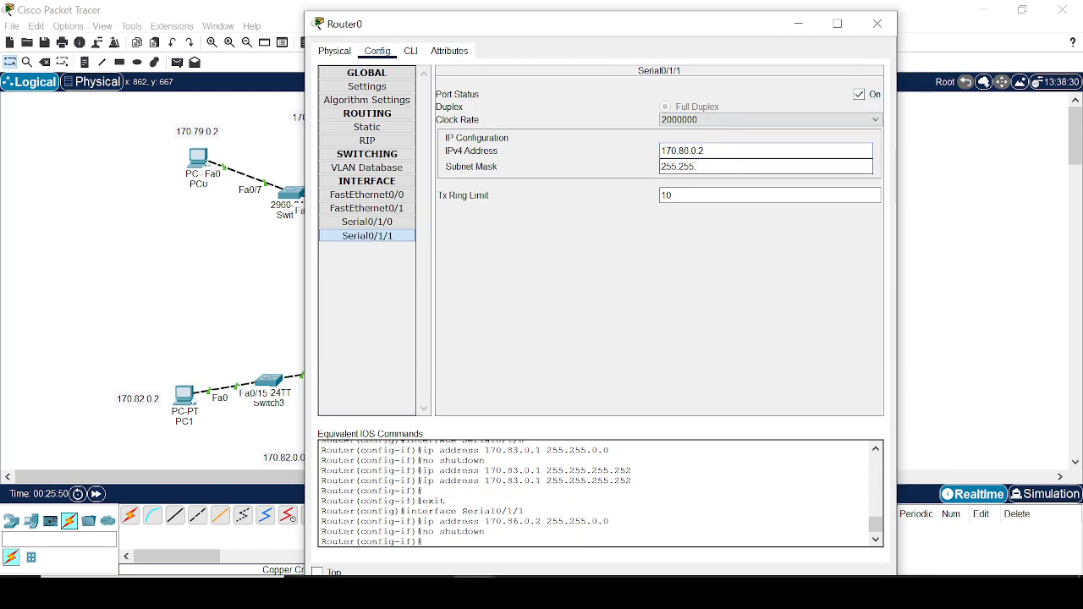
type("255.252")
key("Return")
Review the settings of Router0's Serial0/1/0 and Serial0/1/1 interfaces, and close the router's configuration window.
left_click(376, 208)
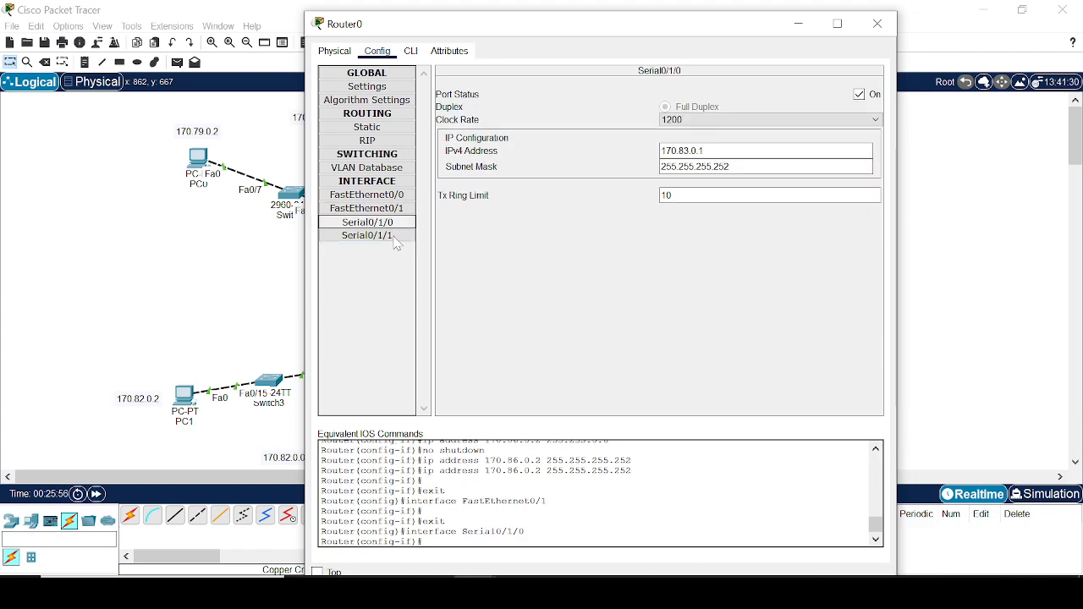
left_click(392, 236)
left_click(394, 223)
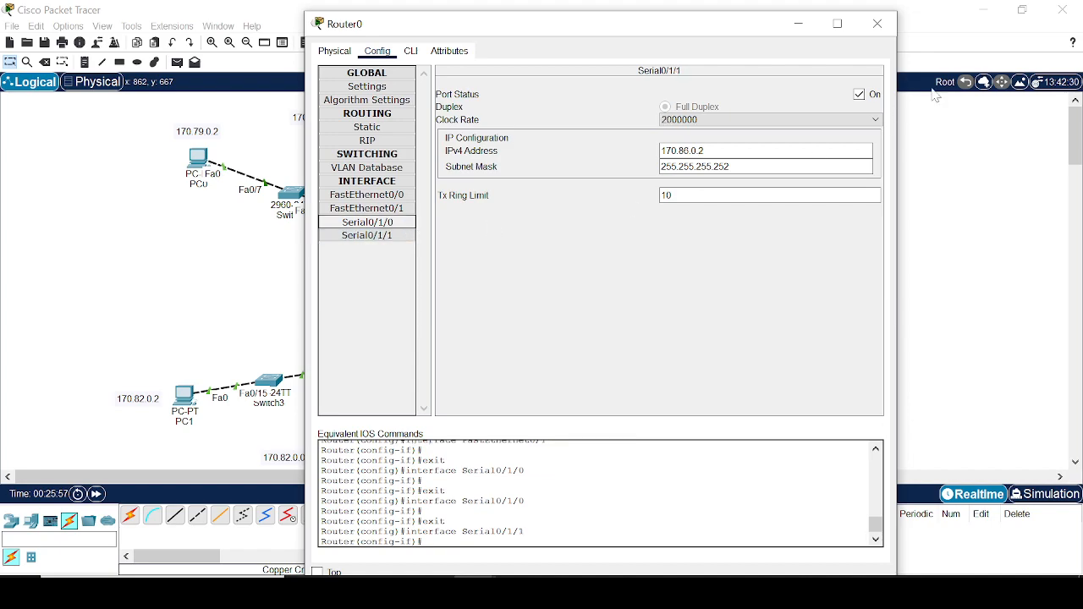
left_click(878, 24)
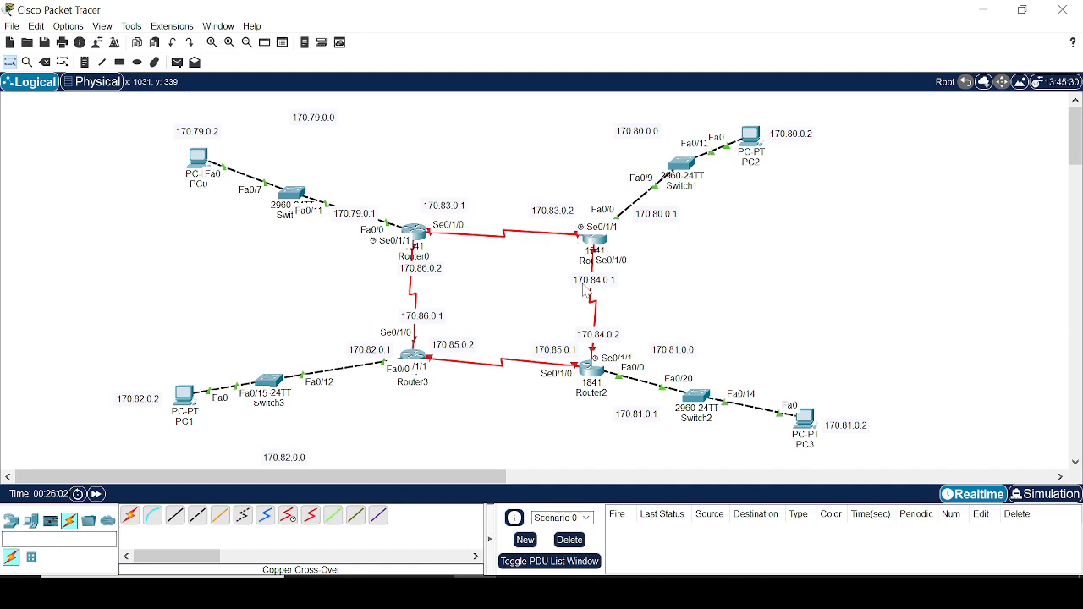
Copy the 170.83.0.2 label from the topology and open Router1's Serial0/1/1 settings.
double_click(566, 210)
key("ctrl+c")
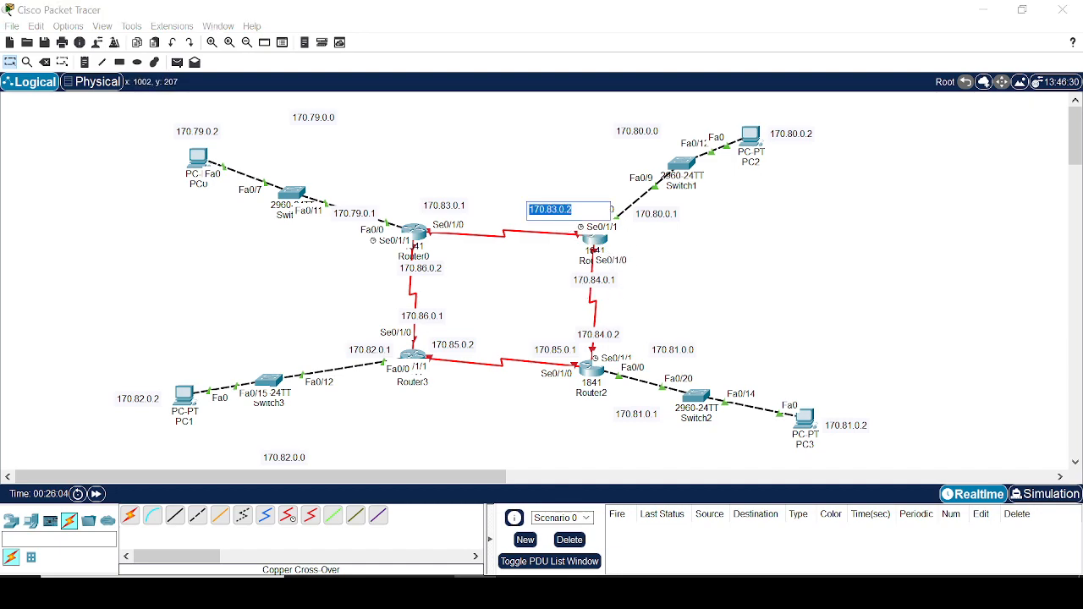
left_click(595, 244)
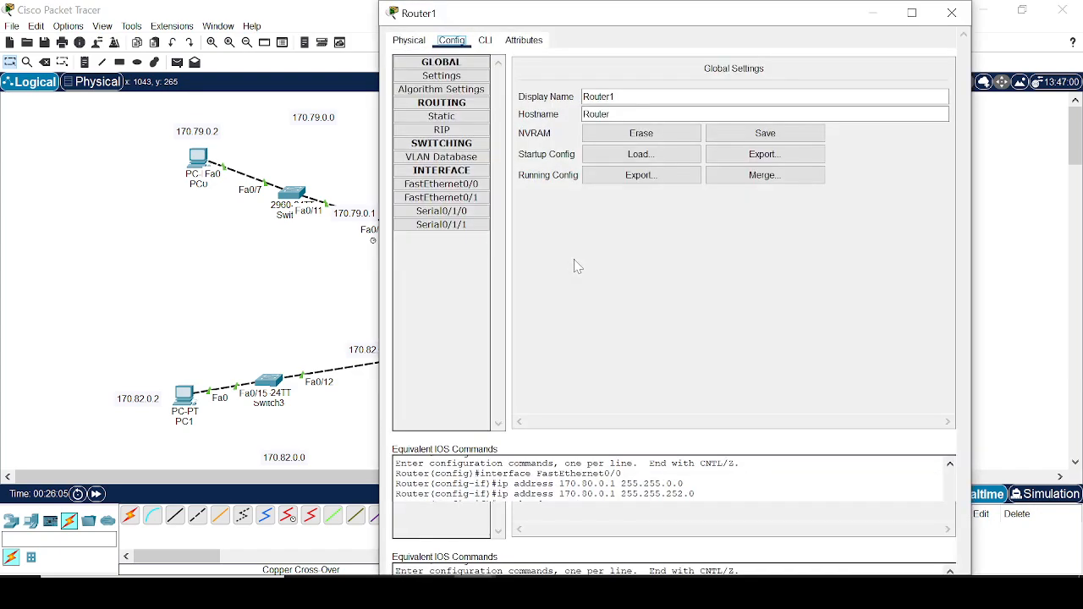
left_click(474, 225)
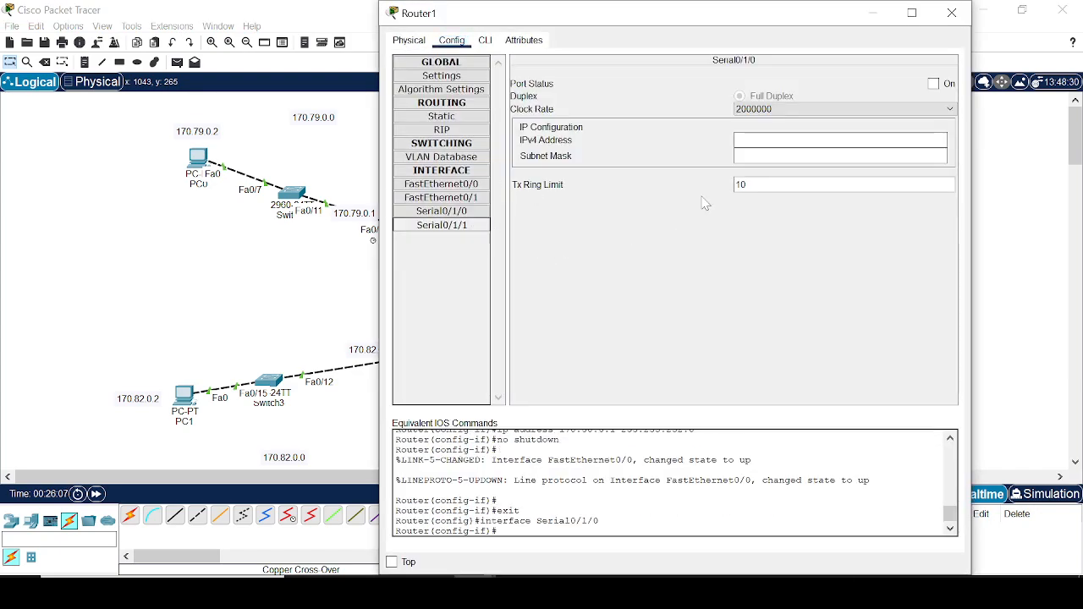
Turn on Router1's Serial0/1/1 port and set its IPv4 address to 170.83.0.2 with subnet mask 255.255.255.252.
left_click(940, 86)
left_click(840, 141)
key("ctrl+v")
left_click(840, 156)
key("BackSpace")
type("255.252")
key("Return")
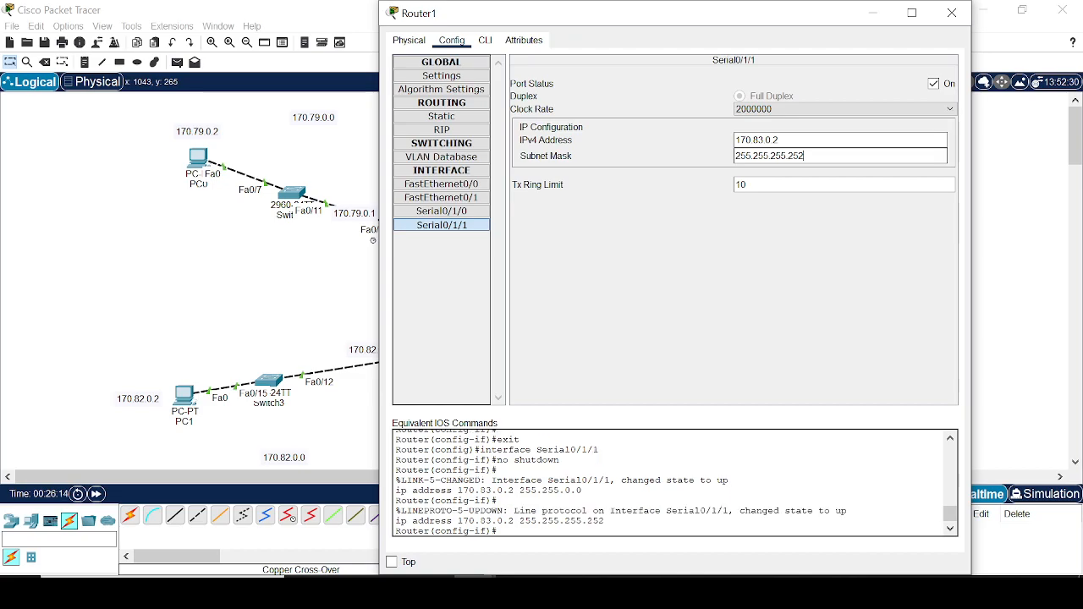
Open Router1's Serial0/1/0 settings, copy the 170.84.0.1 label from the topology and return to the router's configuration window.
left_click(441, 211)
left_click_drag(664, 17, 614, 307)
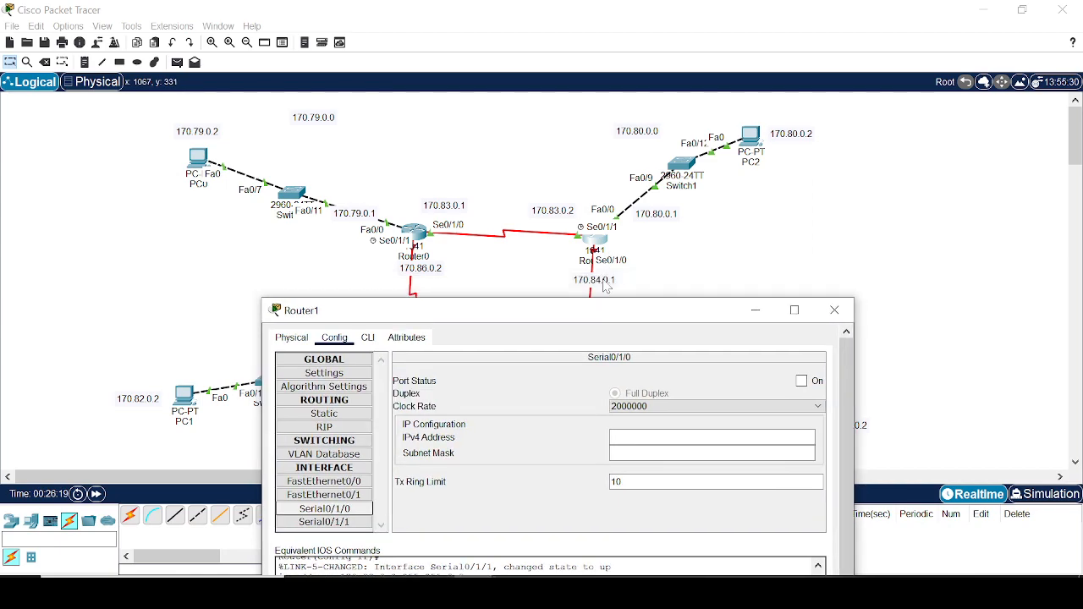
left_click(603, 280)
left_click(605, 284)
key("ctrl+a")
key("ctrl+c")
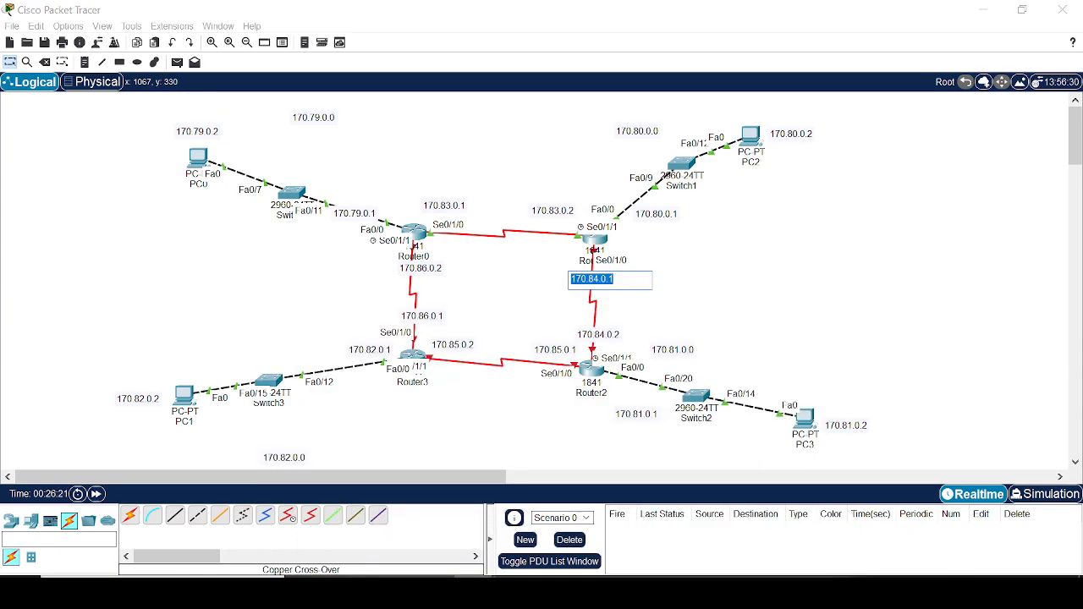
left_click(475, 592)
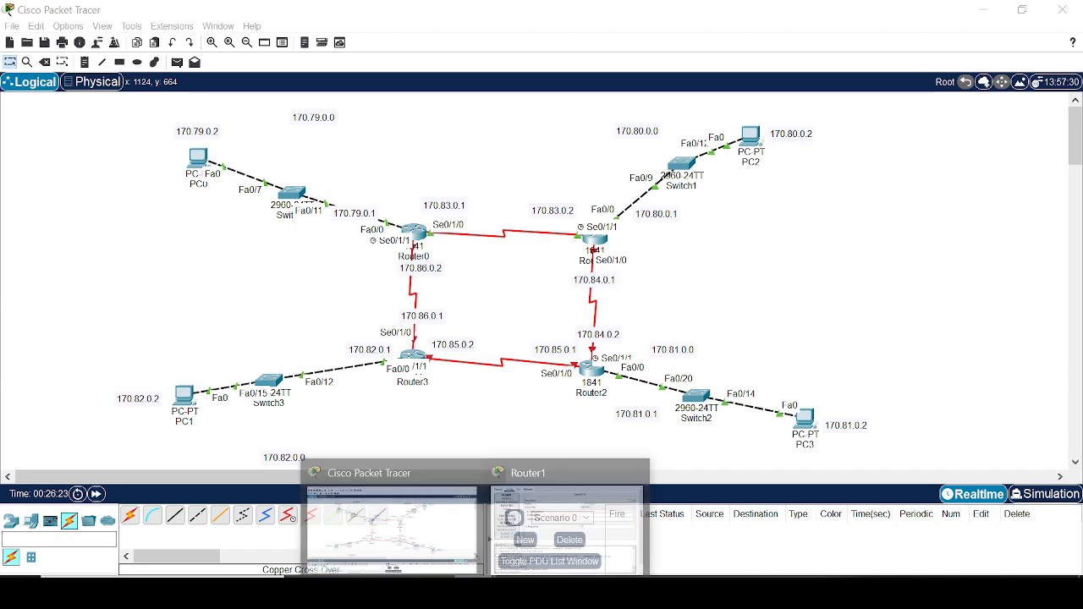
left_click(578, 517)
Set Router1's Serial0/1/0 to IPv4 address 170.84.0.1 with subnet mask 255.255.255.252 and turn the port on.
left_click(712, 438)
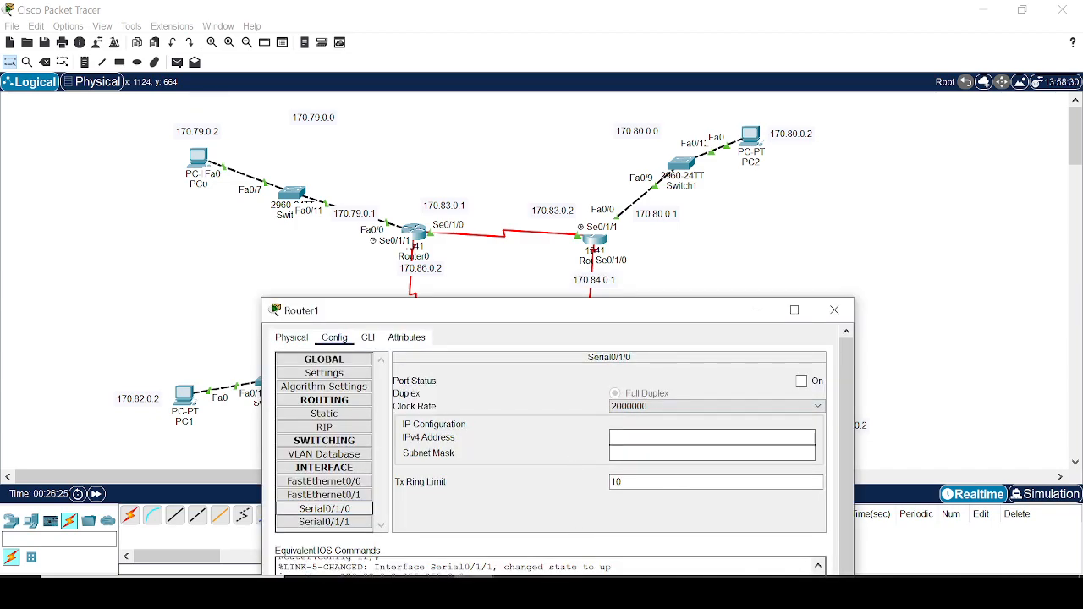
key("ctrl+v")
left_click(713, 453)
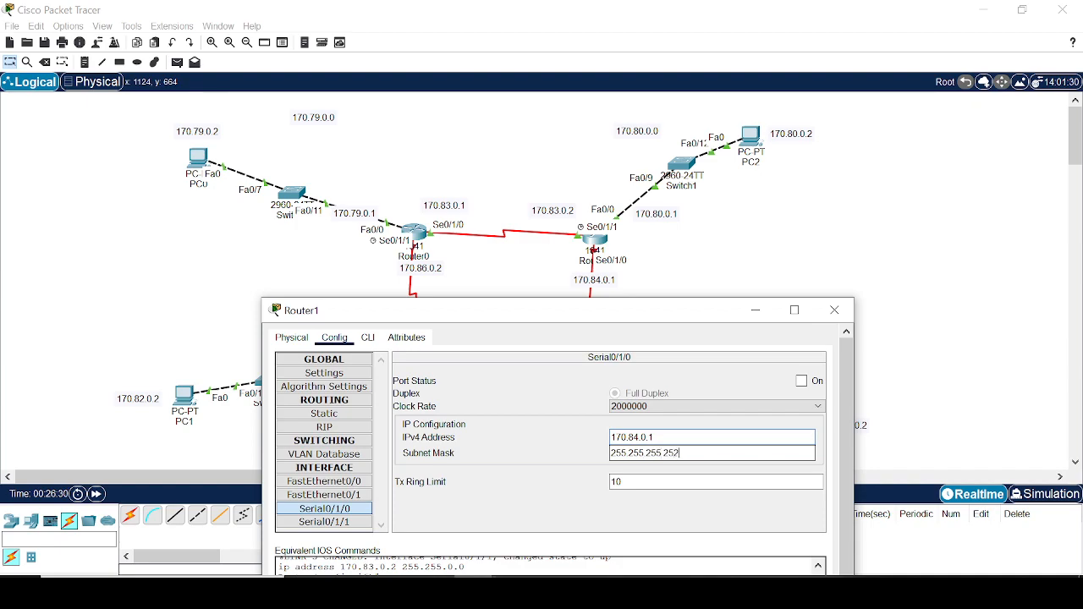
left_click(802, 380)
Review Router1's Serial0/1/1 and Serial0/1/0 settings, and close the router's configuration window.
left_click_drag(650, 310, 638, 127)
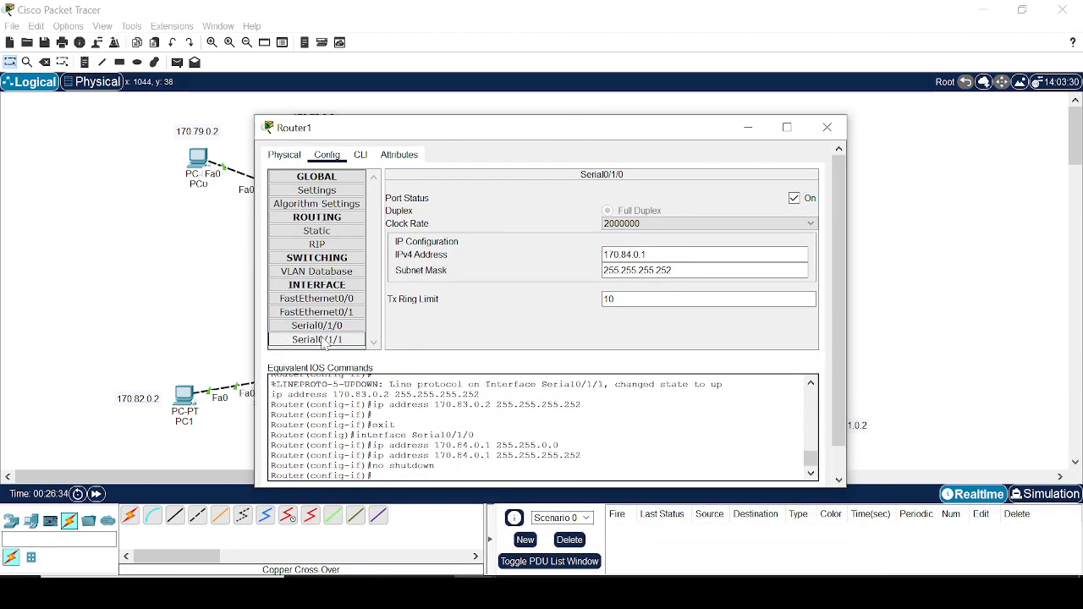
left_click(321, 340)
left_click(320, 326)
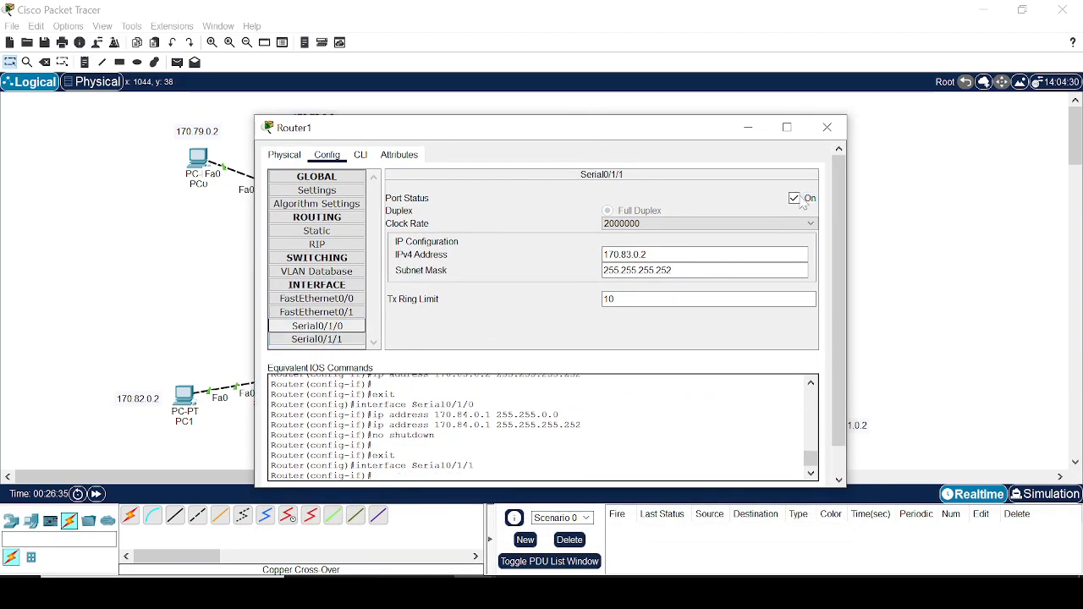
left_click(828, 128)
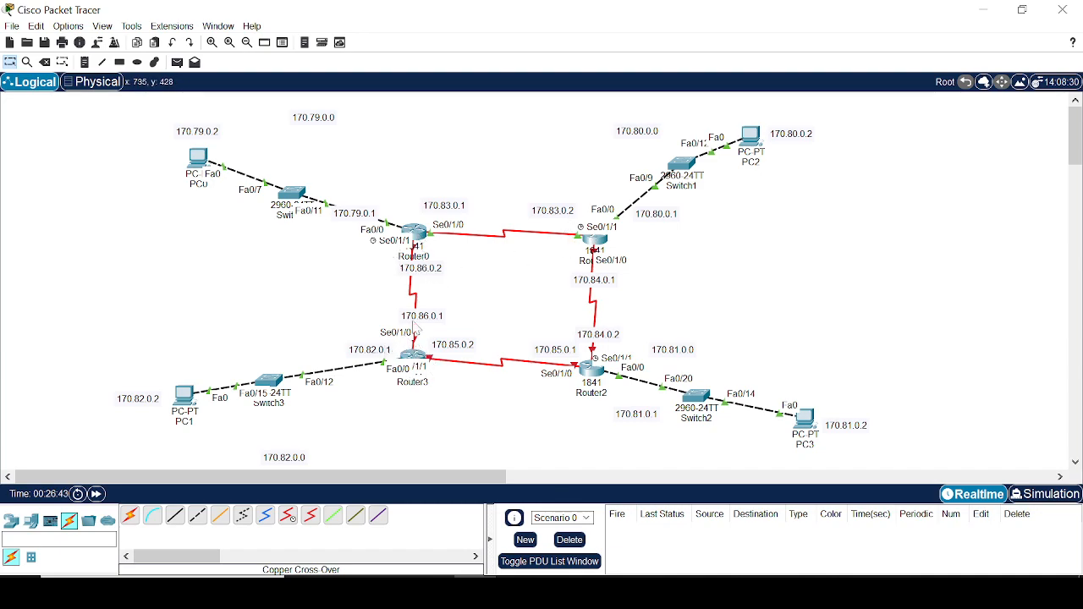
Test connectivity by sending simple PDUs from Router0 to Router1 and from PC0 to Router1.
left_click(177, 61)
left_click(413, 234)
left_click(595, 239)
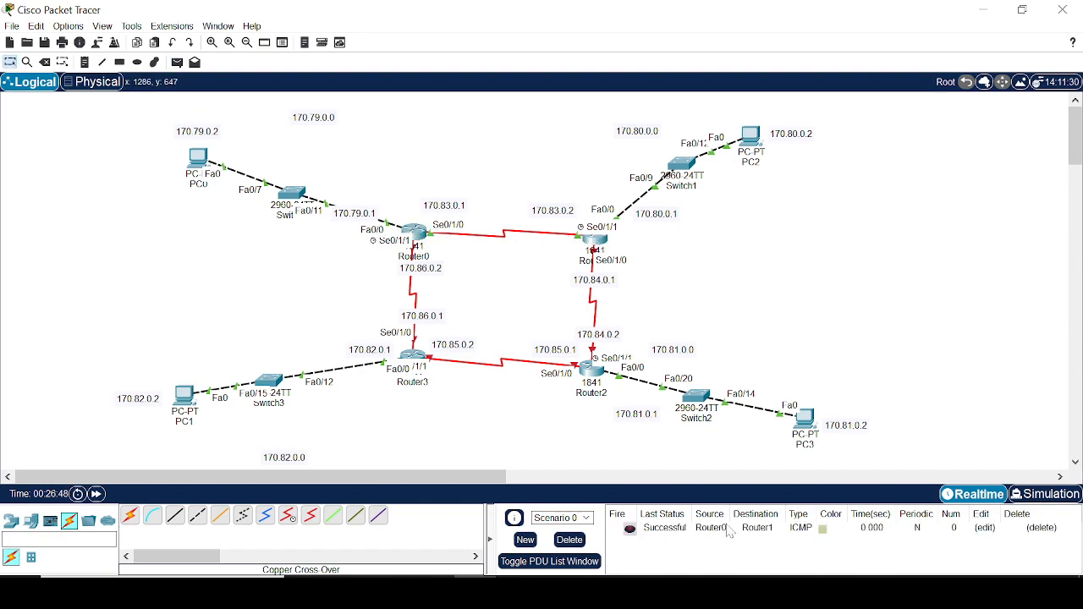
left_click(177, 61)
left_click(200, 158)
left_click(595, 240)
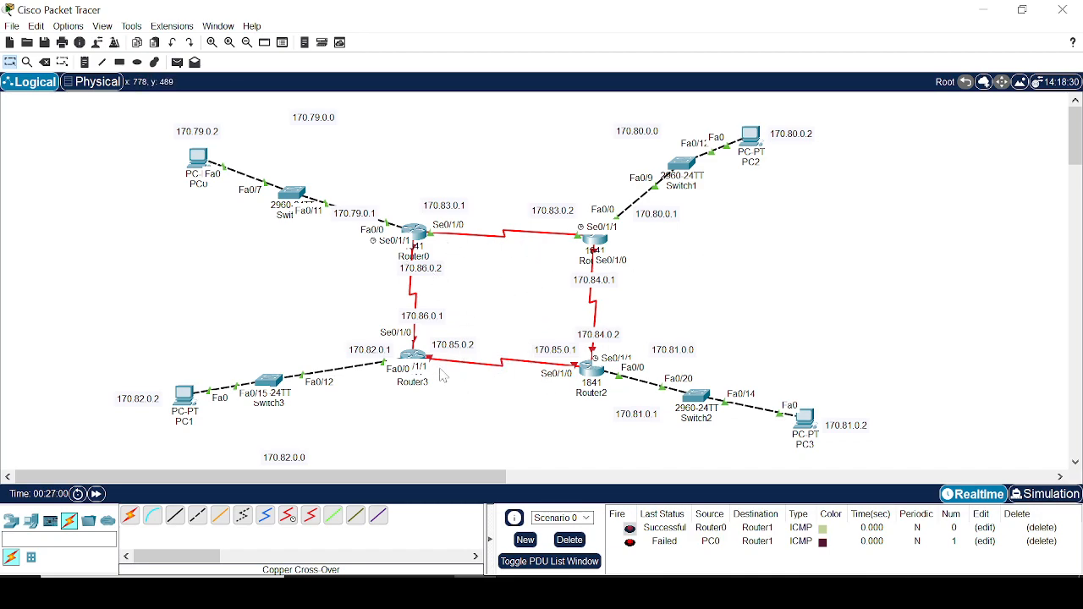
Copy the 170.84.0.2 label from the topology and open Router2's Serial0/1/1 settings.
double_click(610, 335)
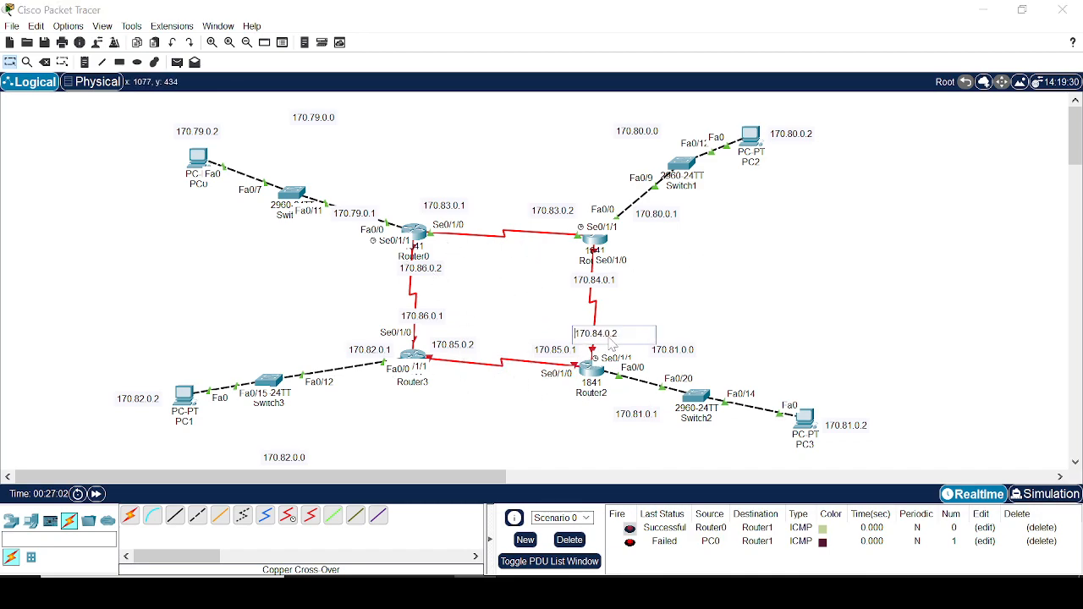
key("ctrl+a")
key("ctrl+c")
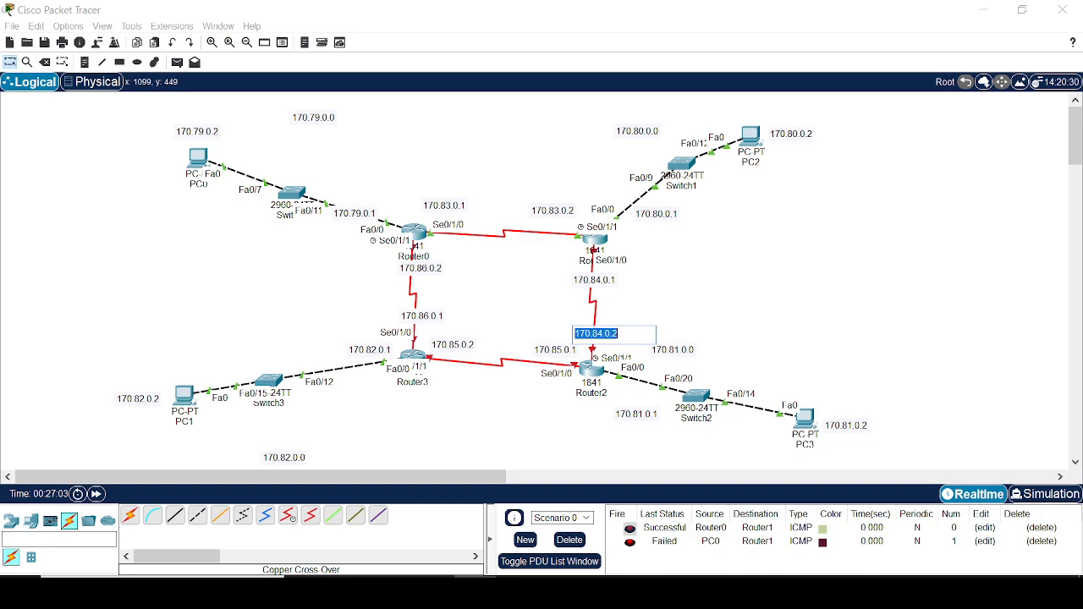
left_click(727, 323)
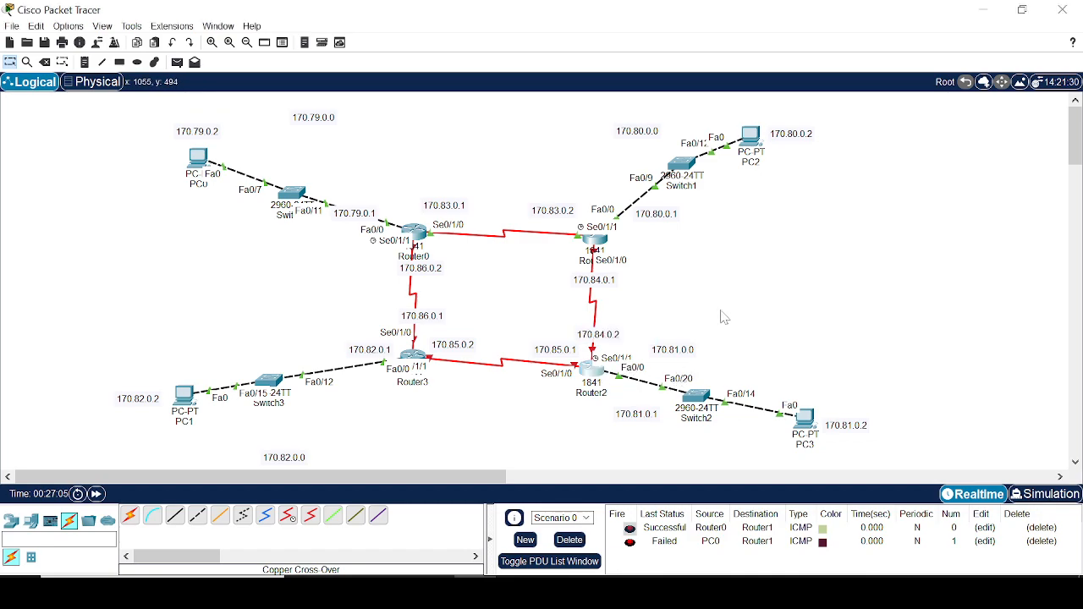
left_click(590, 371)
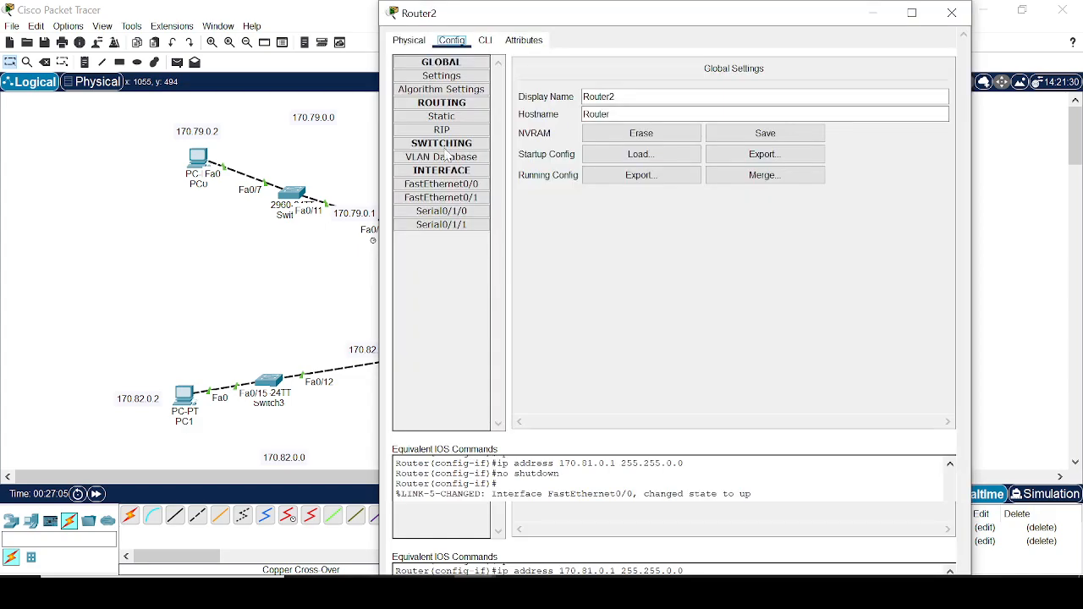
left_click(464, 226)
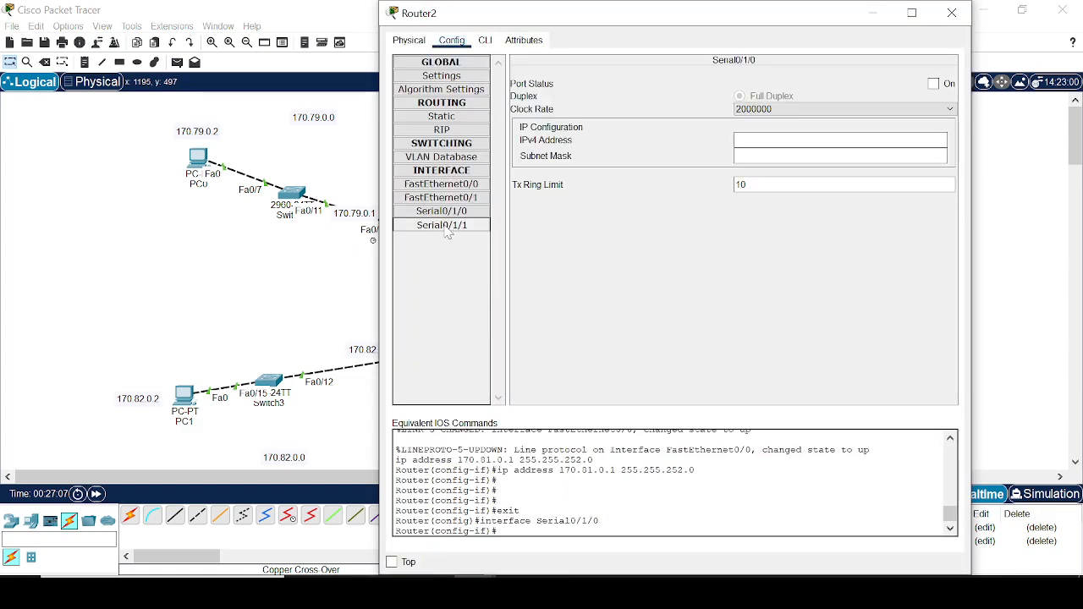
Set Router2's Serial0/1/1 to IPv4 address 170.84.0.2 with subnet mask 255.255.255.252 and turn the port on.
left_click(793, 140)
key("ctrl+v")
key("Tab")
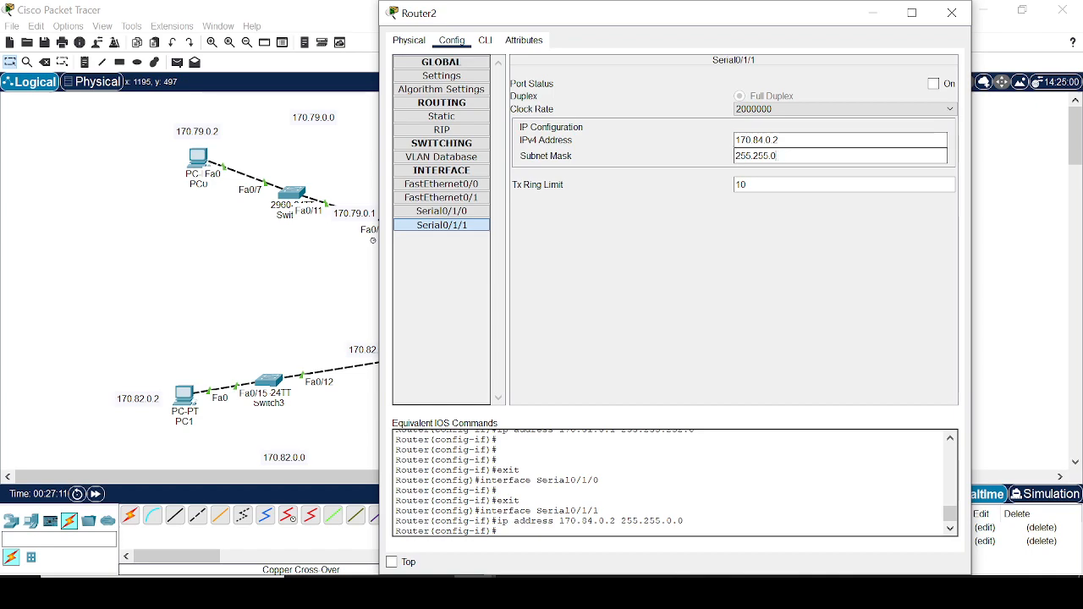
type("255.252")
left_click(933, 83)
Open Router2's Serial0/1/0 settings, copy the 170.85.0.1 label from the topology and return to the router's configuration window.
left_click(419, 214)
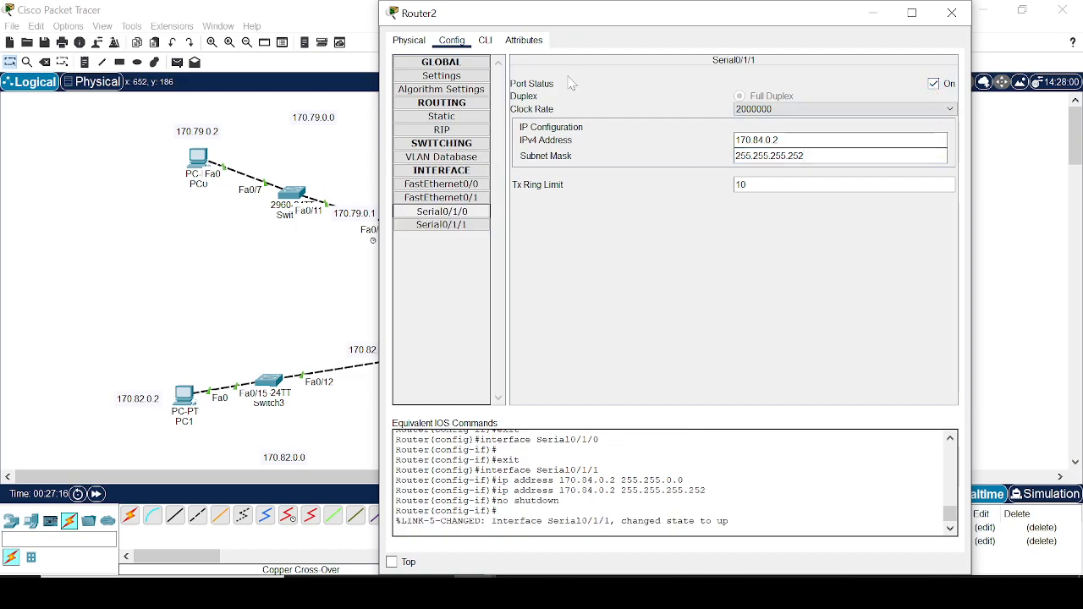
left_click_drag(588, 17, 831, 78)
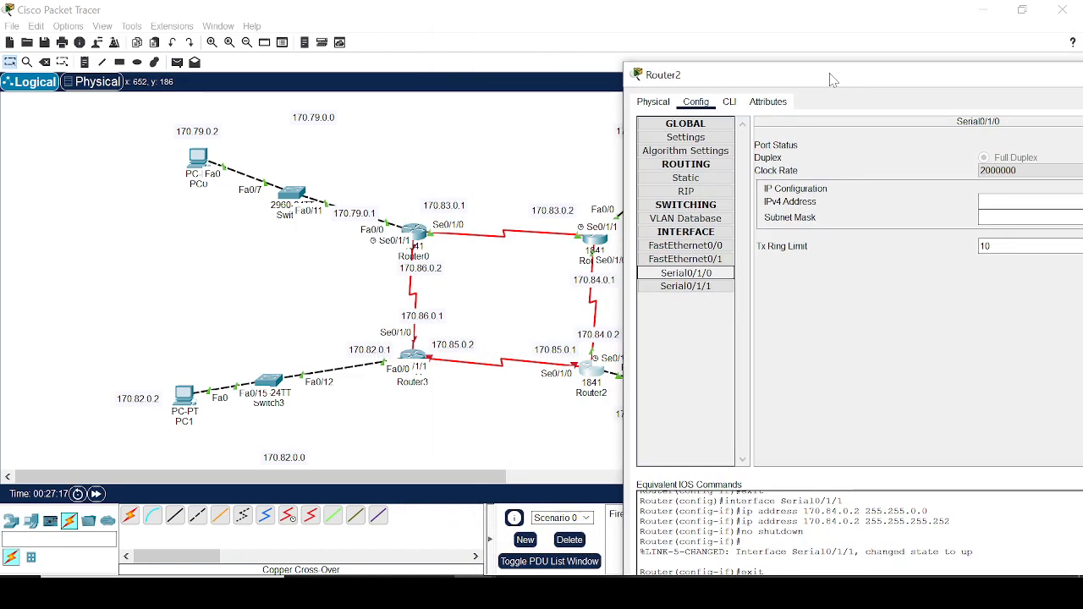
left_click(545, 358)
double_click(550, 350)
key("ctrl+c")
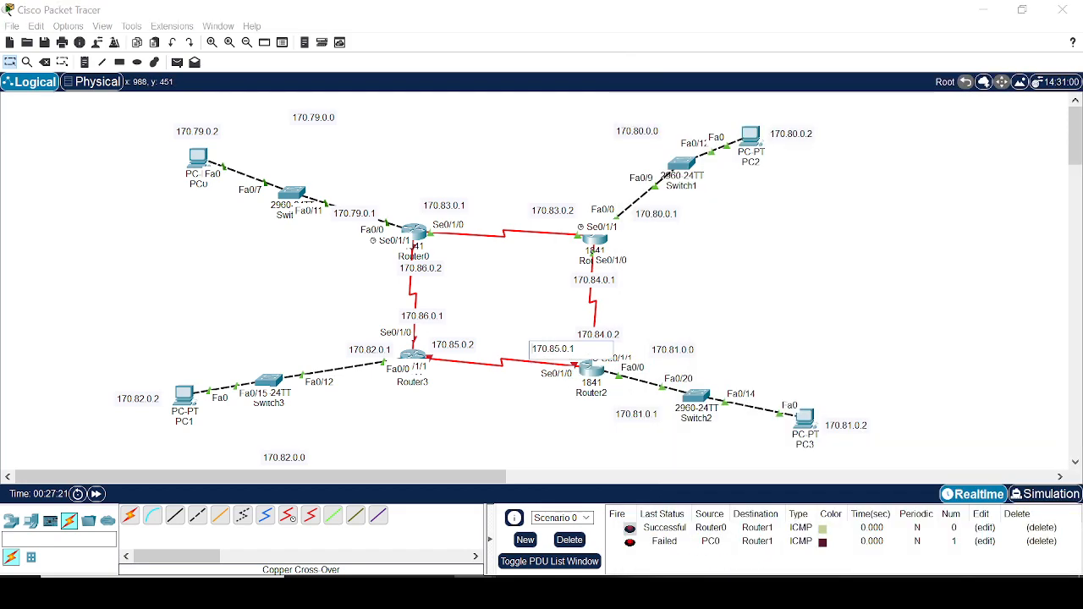
left_click(474, 591)
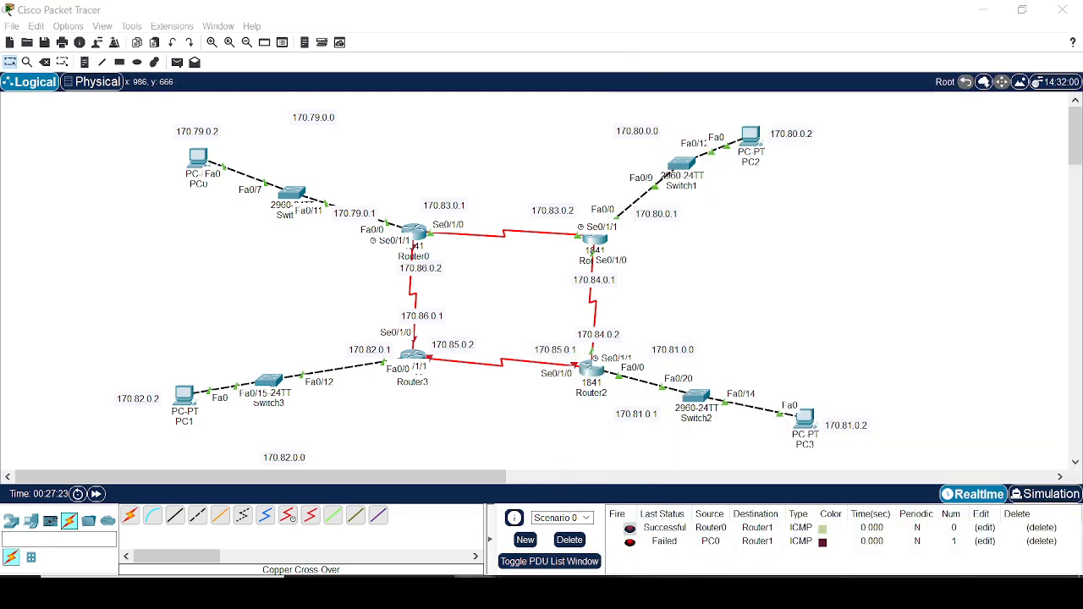
left_click(566, 533)
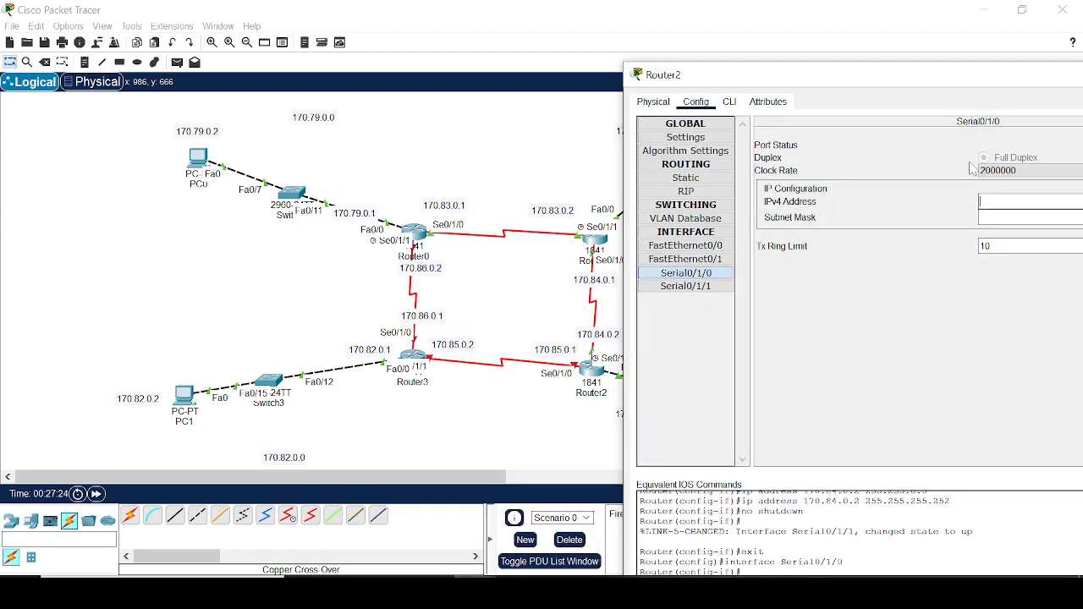
Set Router2's Serial0/1/0 to IPv4 address 170.85.0.1 with subnet mask 255.255.255.252 and turn the port on.
left_click_drag(919, 74, 442, 28)
left_click(515, 150)
key("ctrl+v")
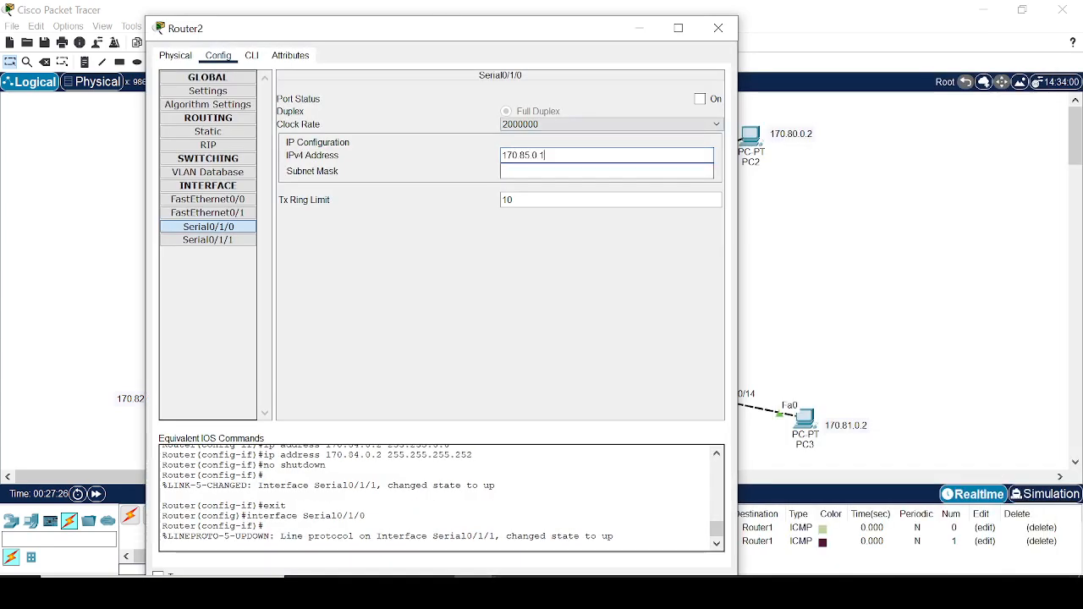
left_click(525, 170)
key("BackSpace")
key("BackSpace")
key("BackSpace")
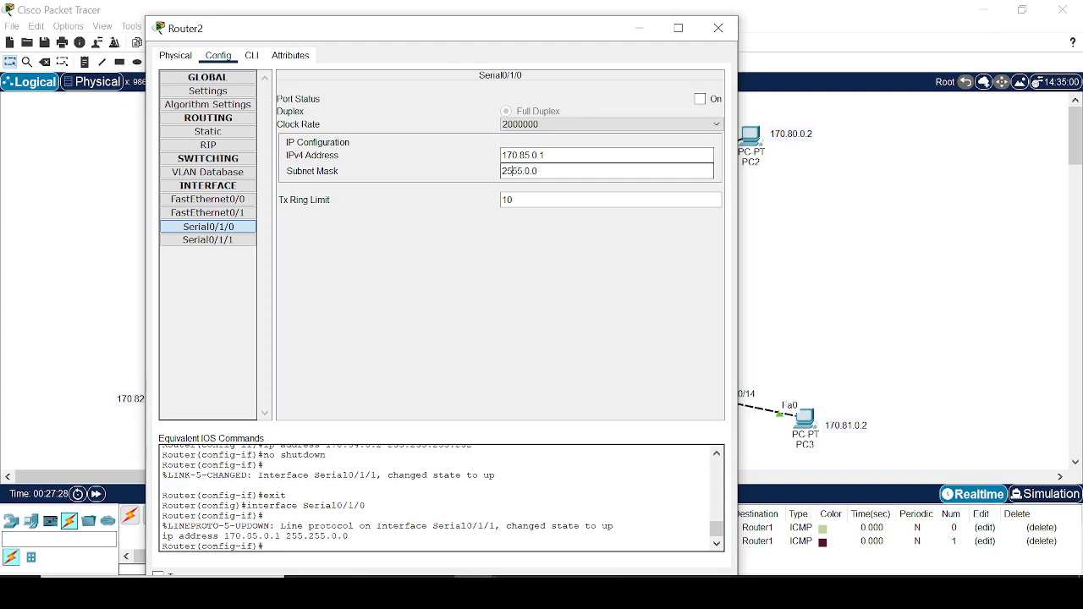
key("ctrl+a")
key("BackSpace")
left_click(700, 99)
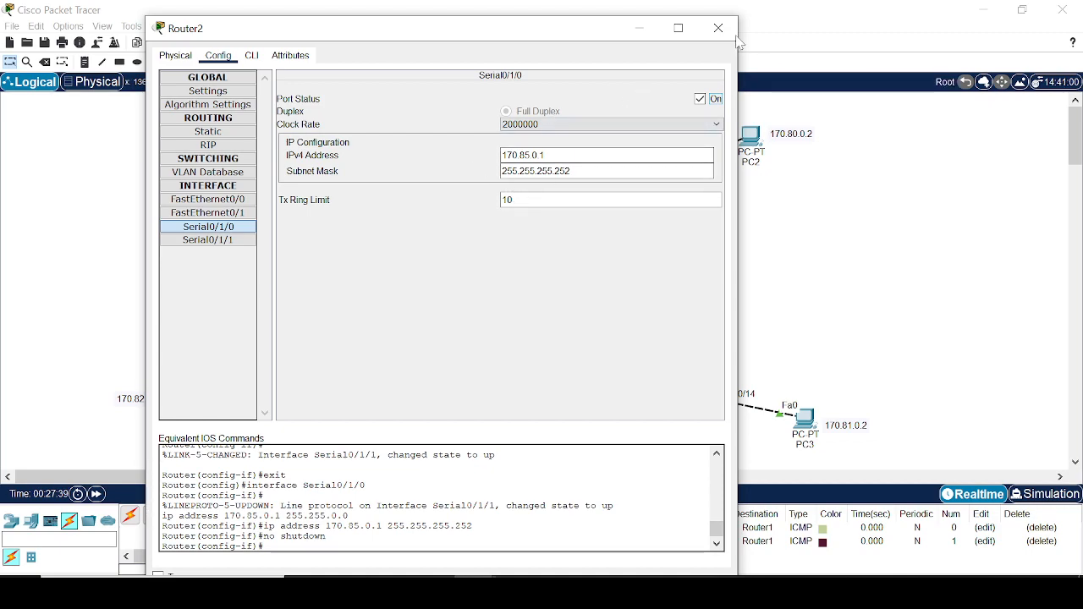
Compare Router2's Serial0/1/0 settings with the topology labels, and close the router's configuration window.
left_click_drag(485, 28, 795, 464)
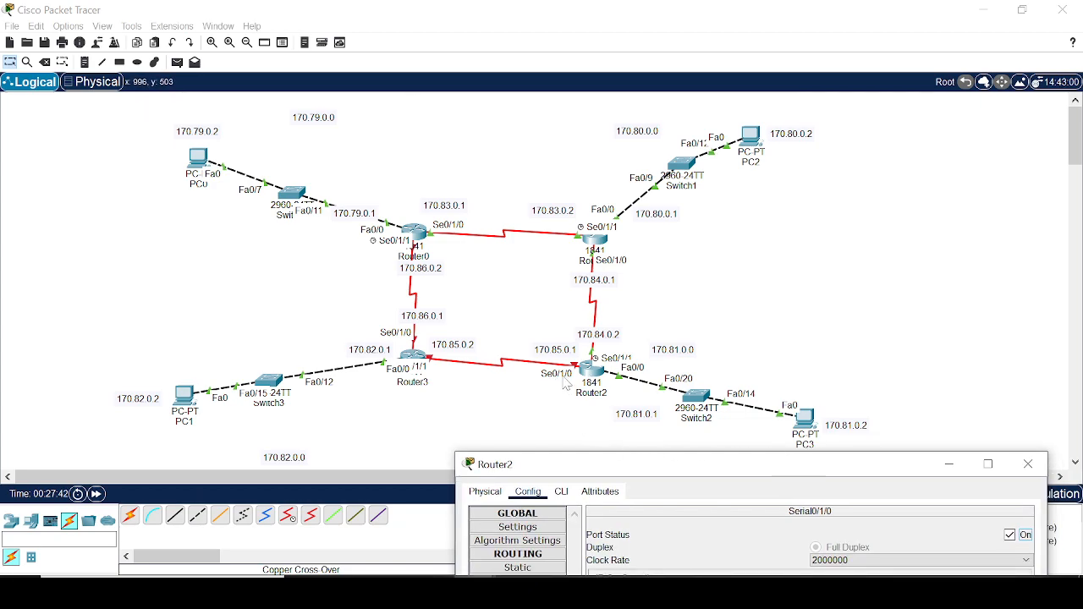
left_click_drag(748, 467, 569, 232)
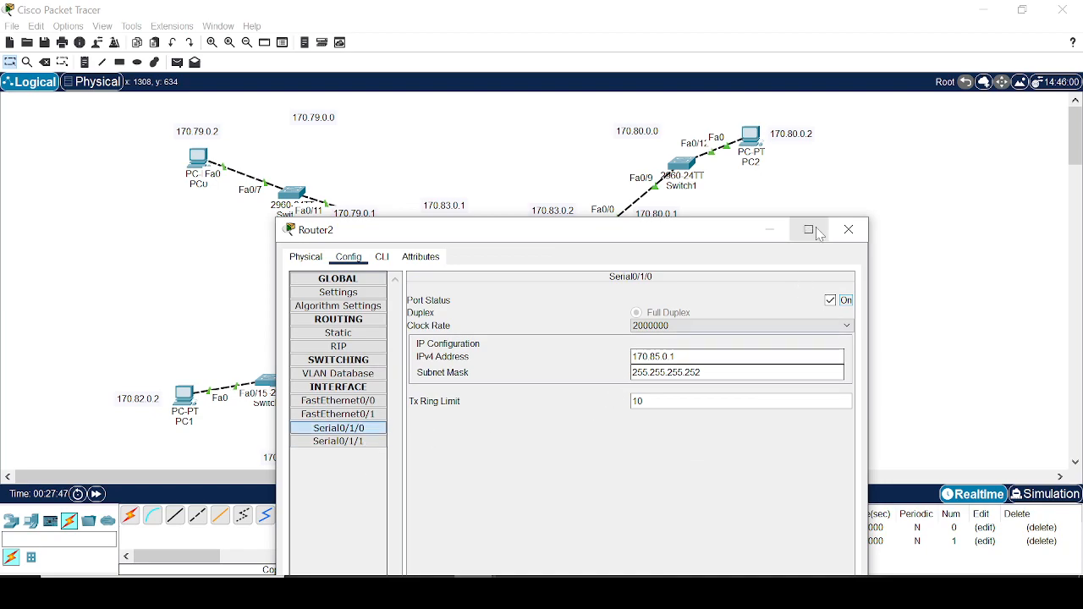
left_click(849, 230)
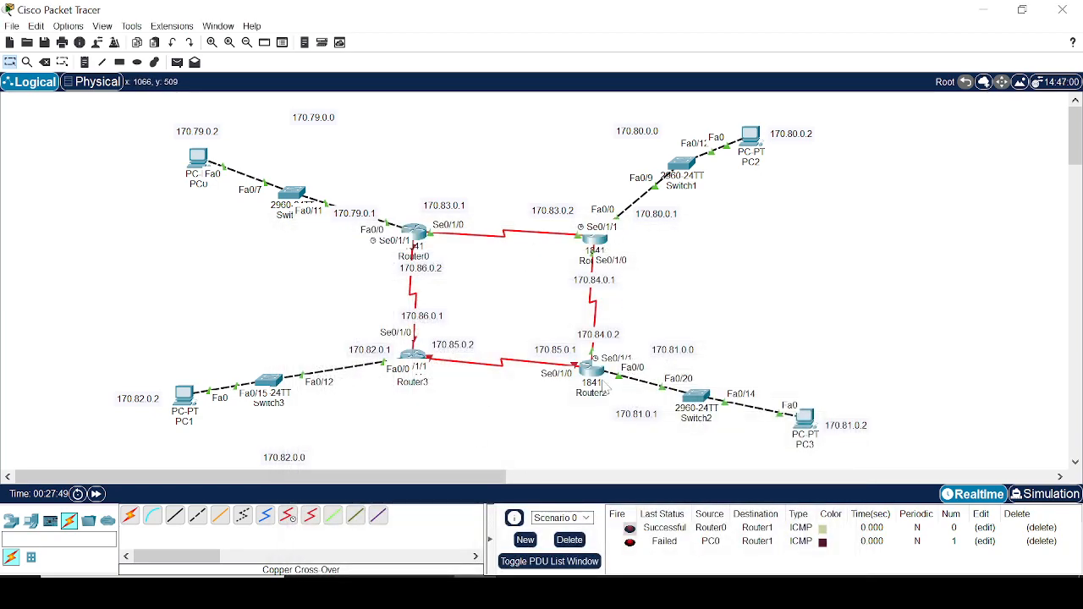
Delete the current scenario's PDUs and send a simple PDU from Router2 to Router1 to test the link.
left_click(570, 540)
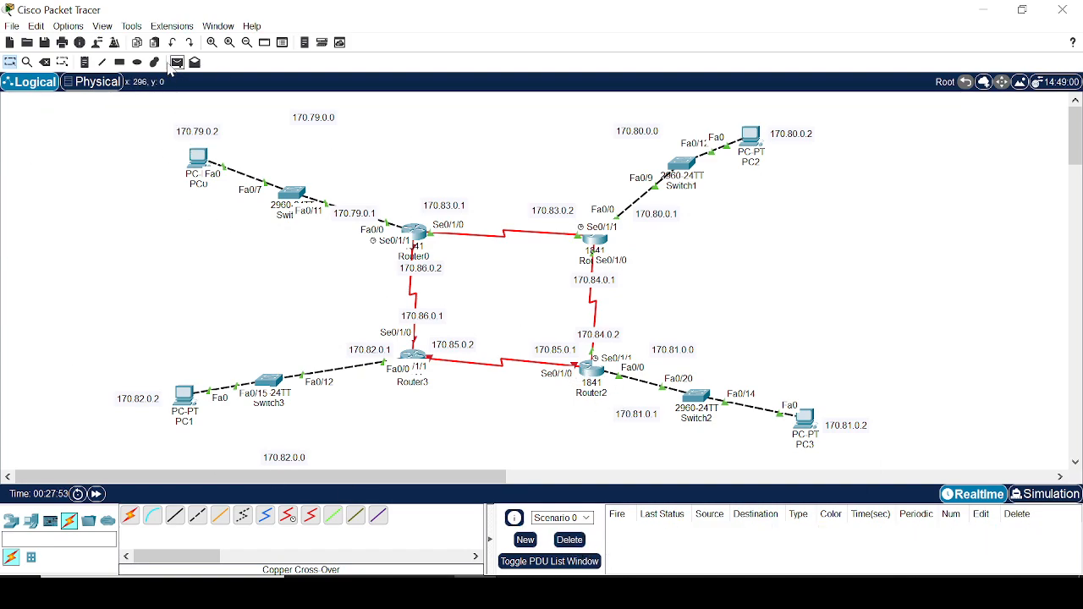
left_click(178, 64)
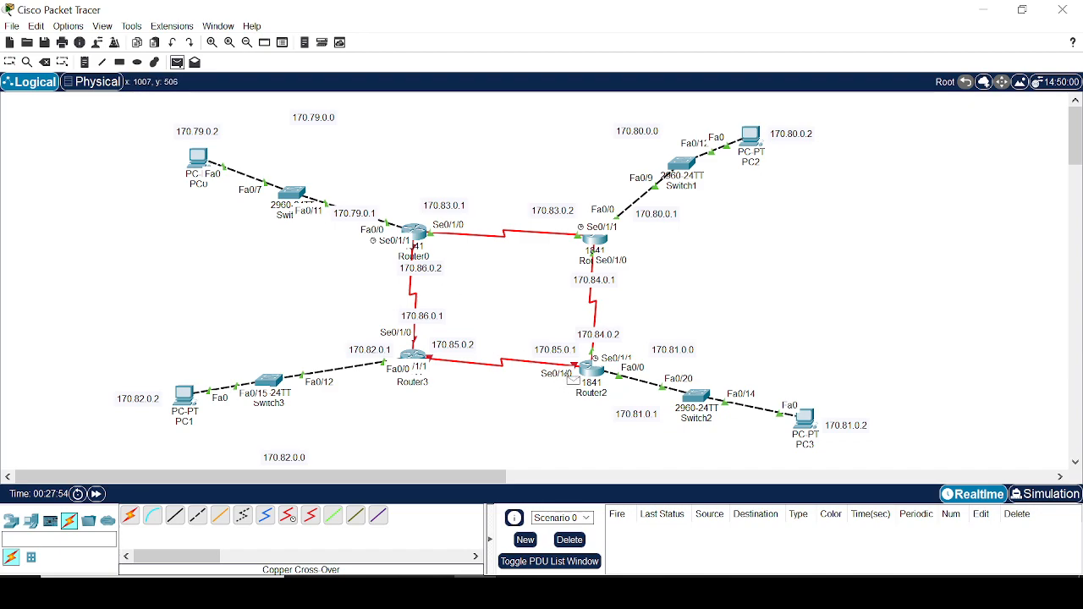
left_click(589, 369)
left_click(595, 240)
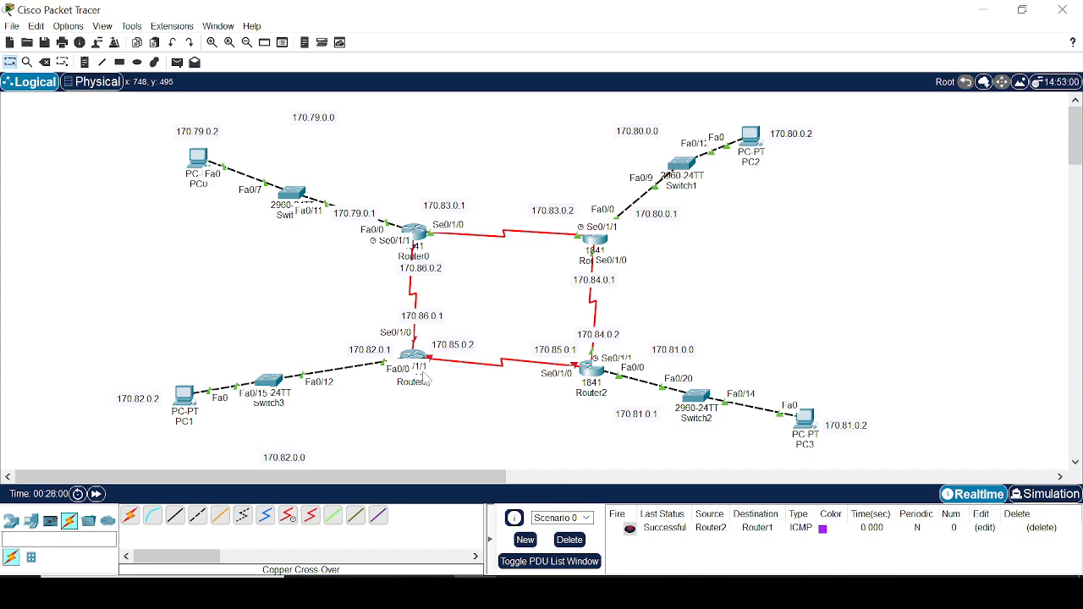
Set Router3's Serial0/1/1 to IPv4 address 170.85.0.2 with subnet mask 255.255.255.252, turn the port on and close the router's window.
left_click(457, 343)
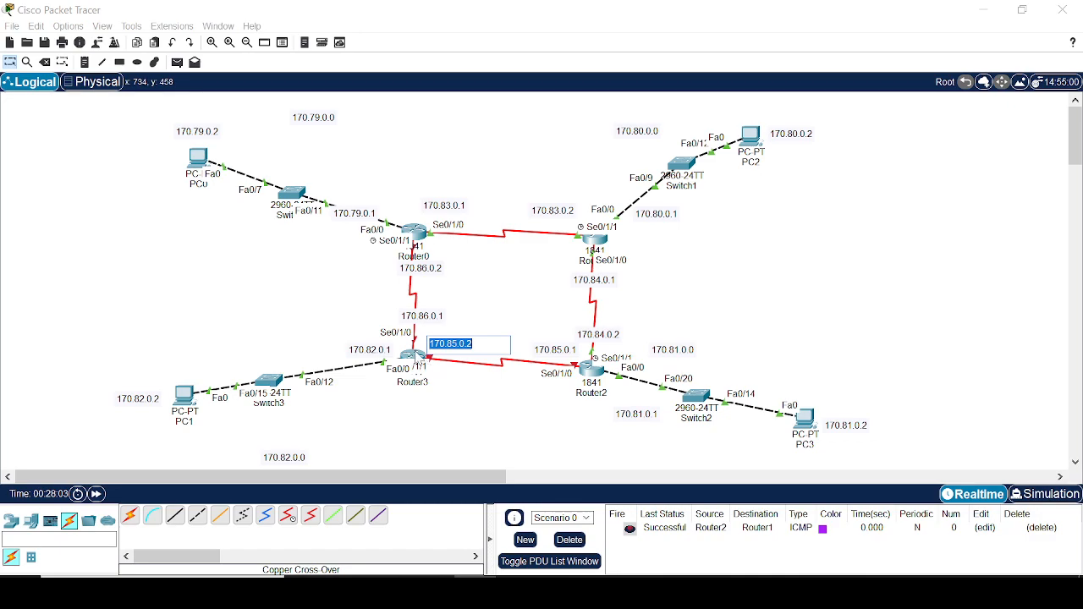
left_click(434, 387)
left_click(399, 352)
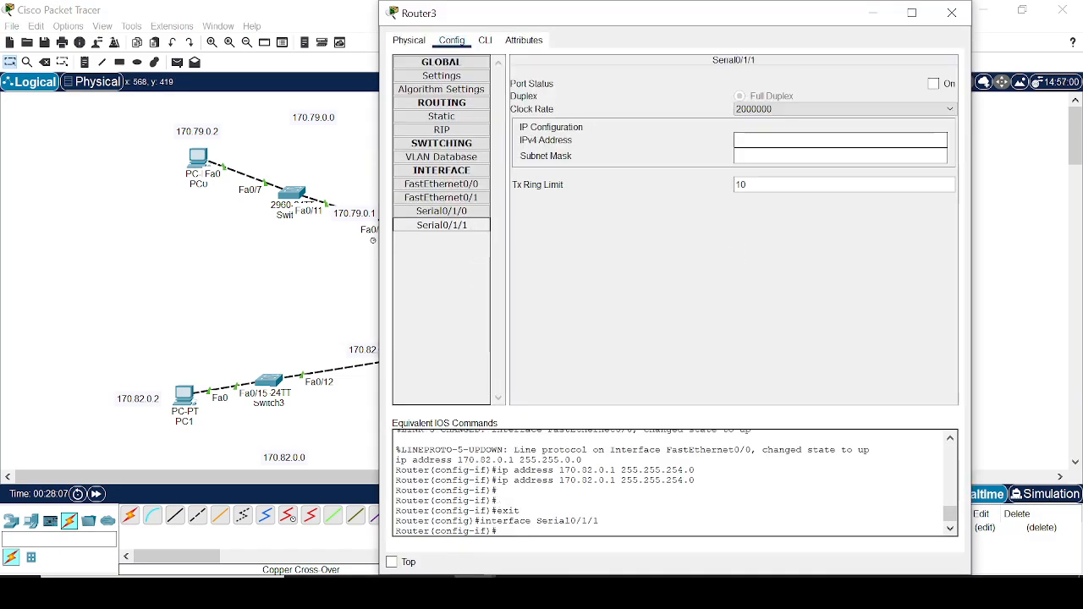
left_click(744, 141)
type("170.85.0.2")
key("Tab")
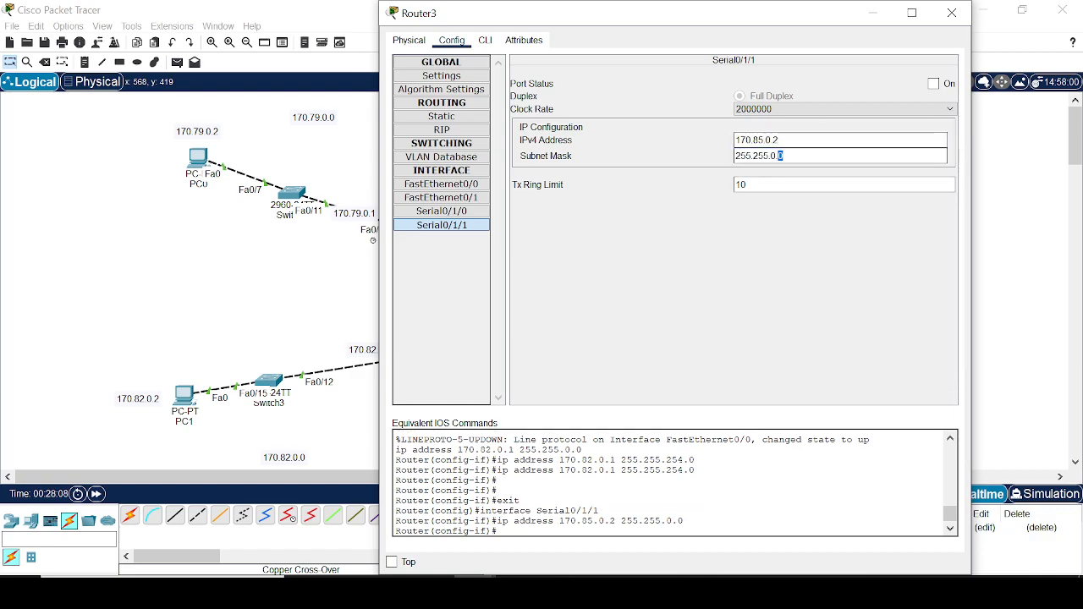
type("255.255.255")
left_click(934, 83)
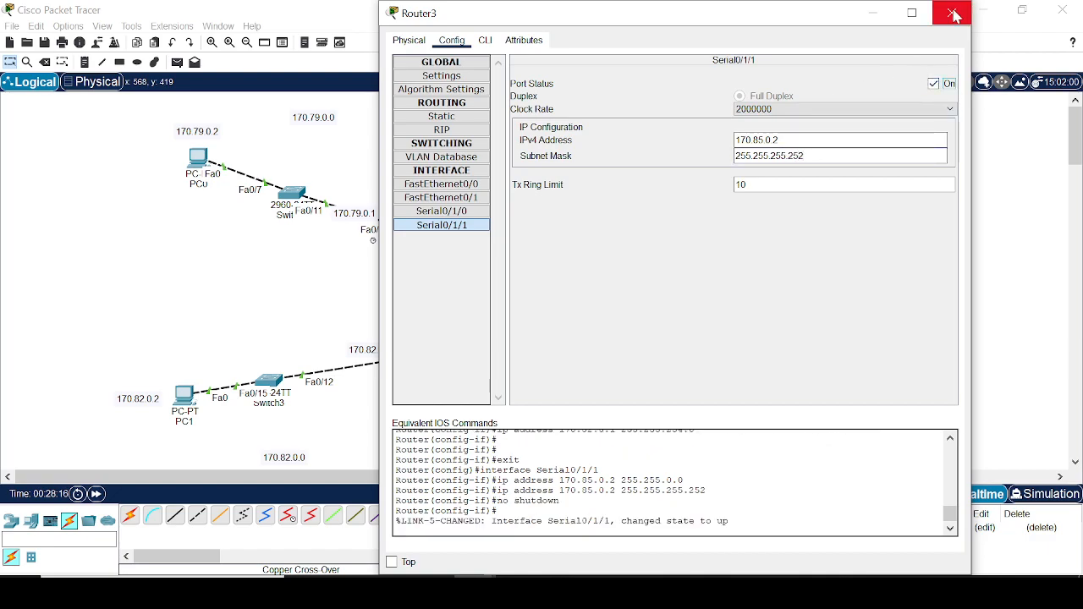
left_click(952, 13)
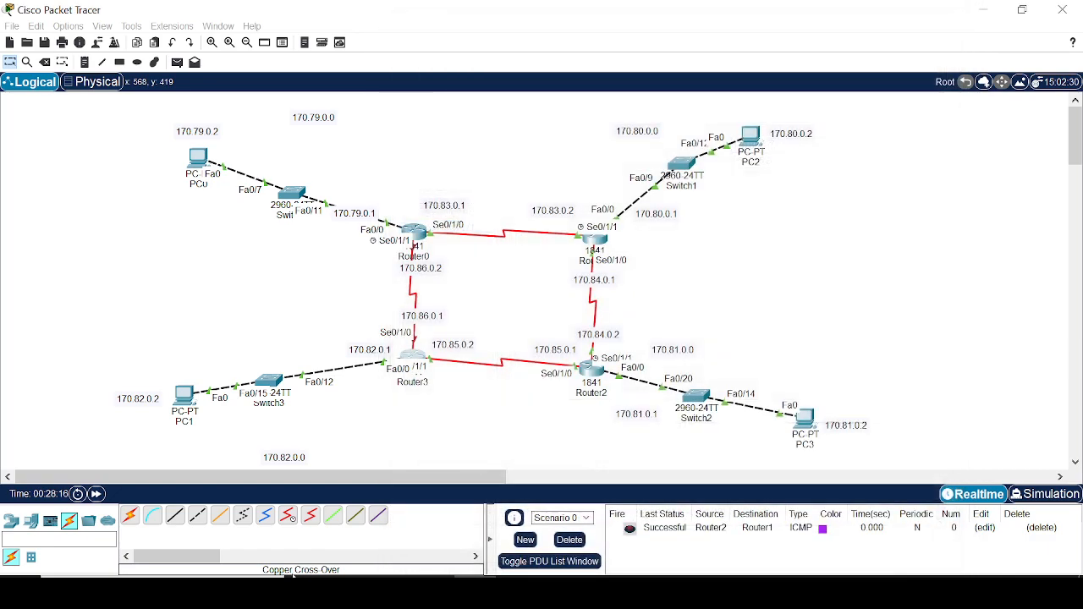
Set Router3's Serial0/1/0 to 170.86.0.1, copied from its topology label, with subnet mask 255.255.255.252, turn the port on and close the router's window.
double_click(421, 317)
key("ctrl+c")
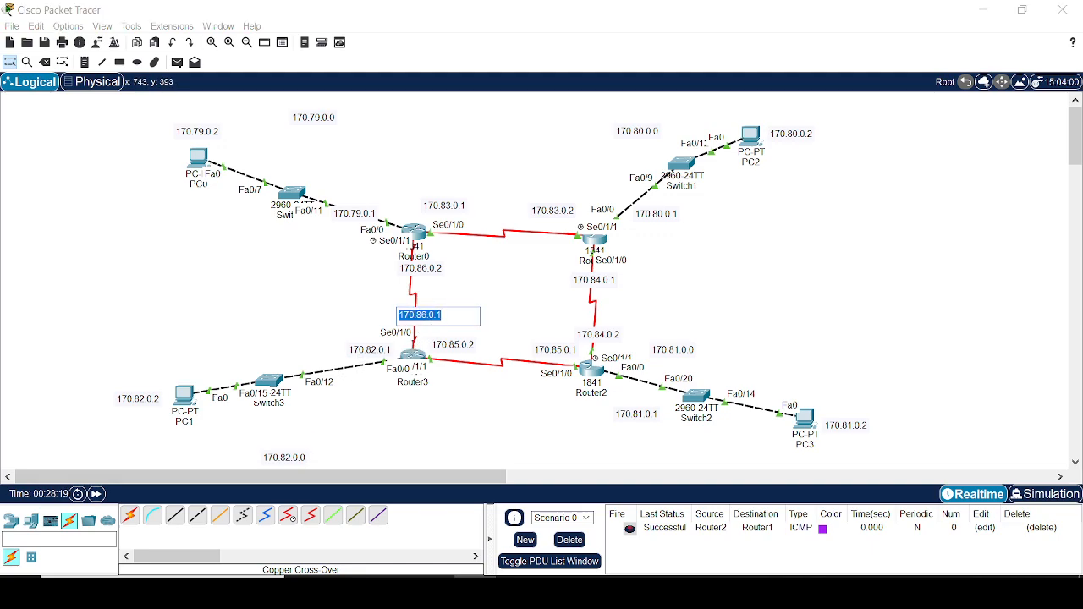
left_click(414, 354)
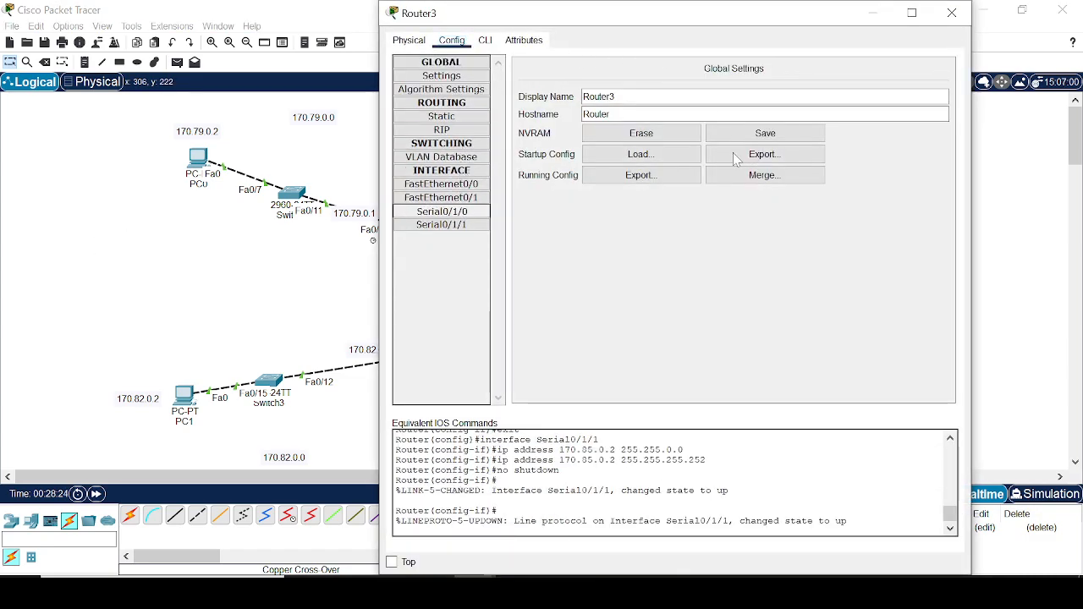
left_click(762, 140)
key("ctrl+v")
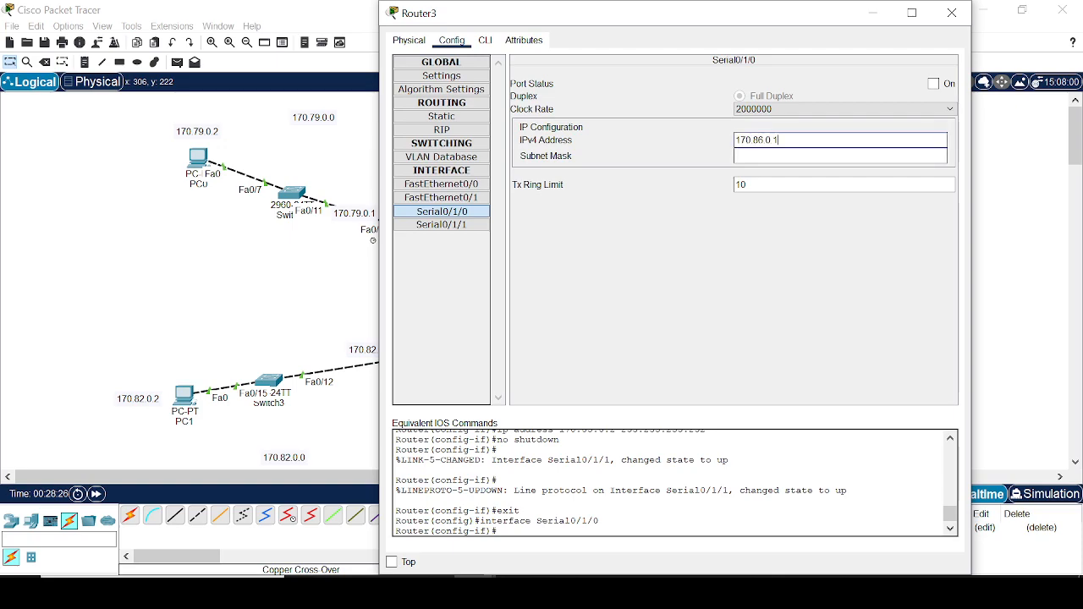
left_click(784, 155)
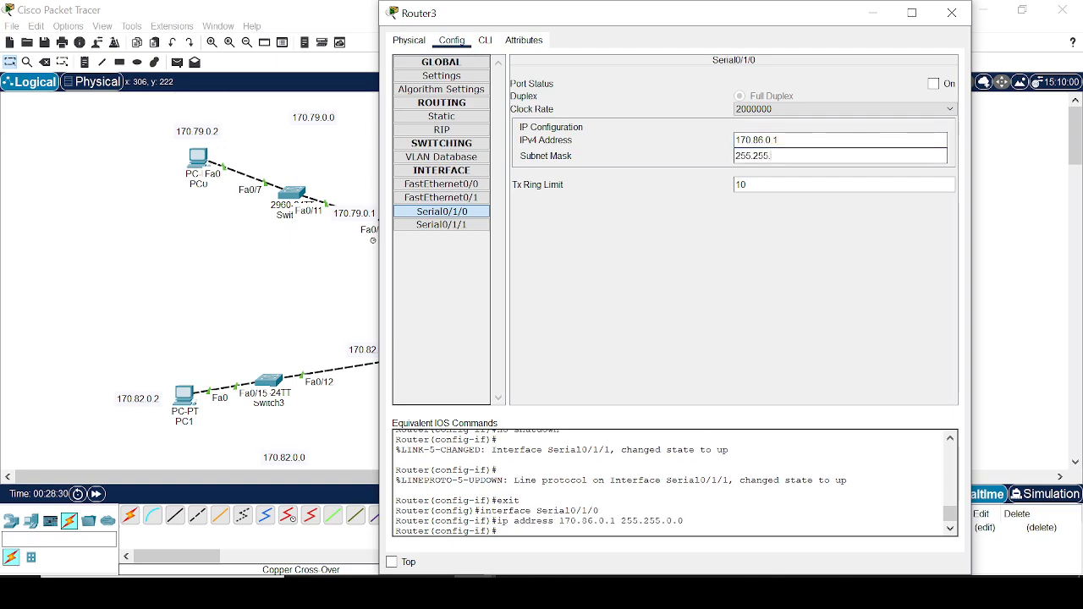
type("252")
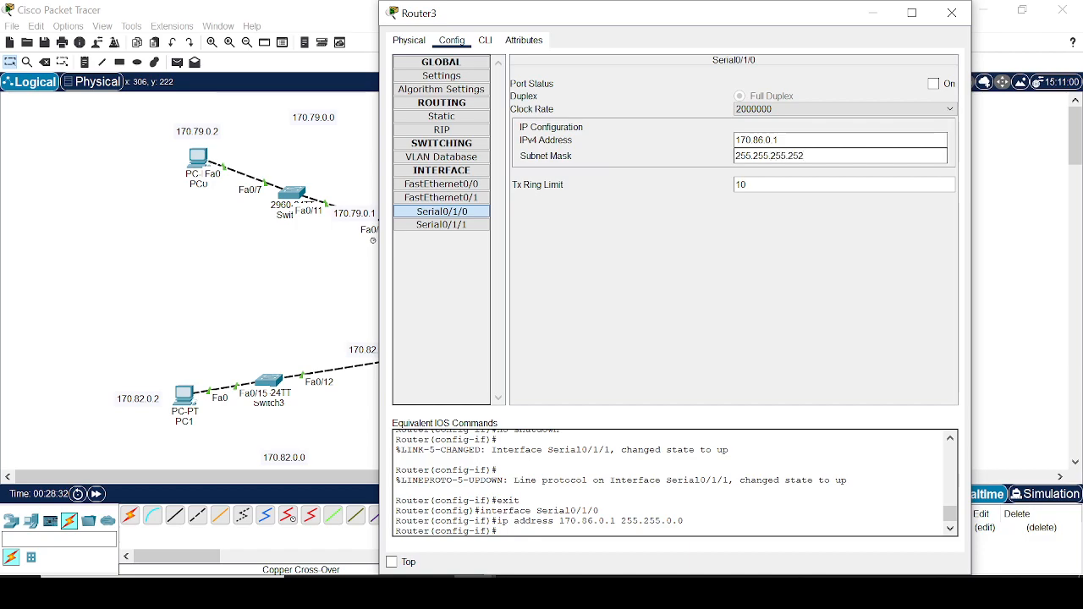
left_click(934, 85)
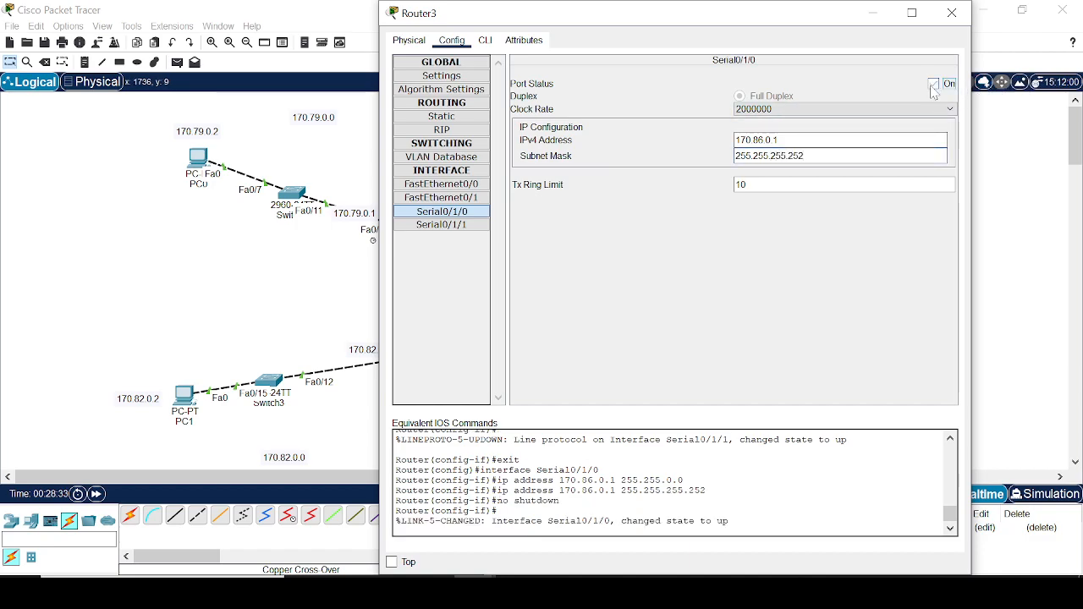
left_click(445, 225)
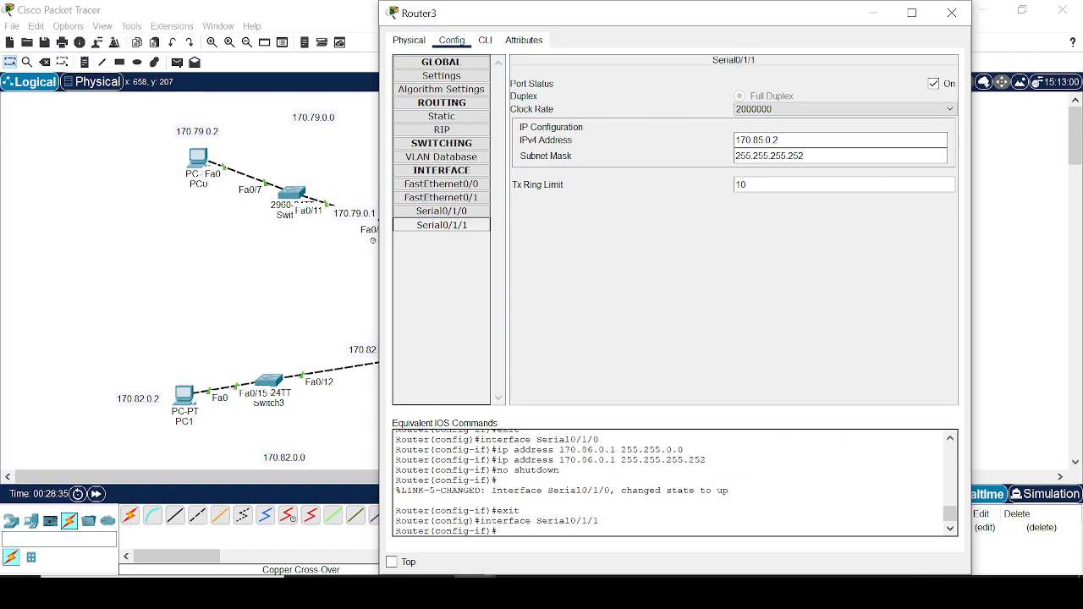
left_click(952, 13)
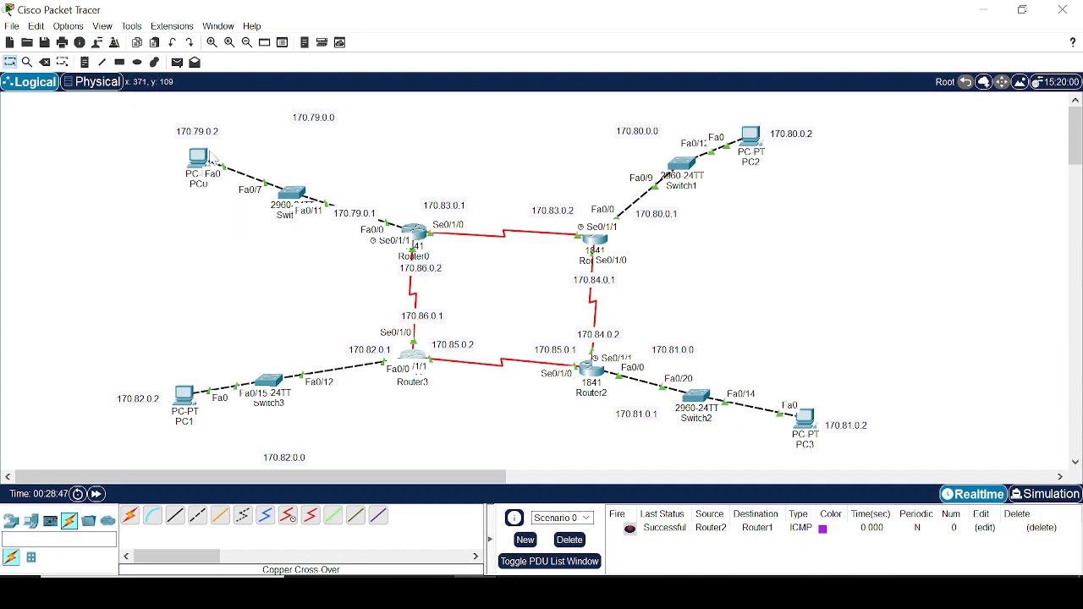
left_click_drag(122, 112, 412, 255)
left_click(421, 207)
left_click_drag(407, 166, 589, 245)
left_click_drag(353, 242, 468, 335)
Open Router0's RIP routing settings and add the network 170.79.0.0.
left_click(414, 240)
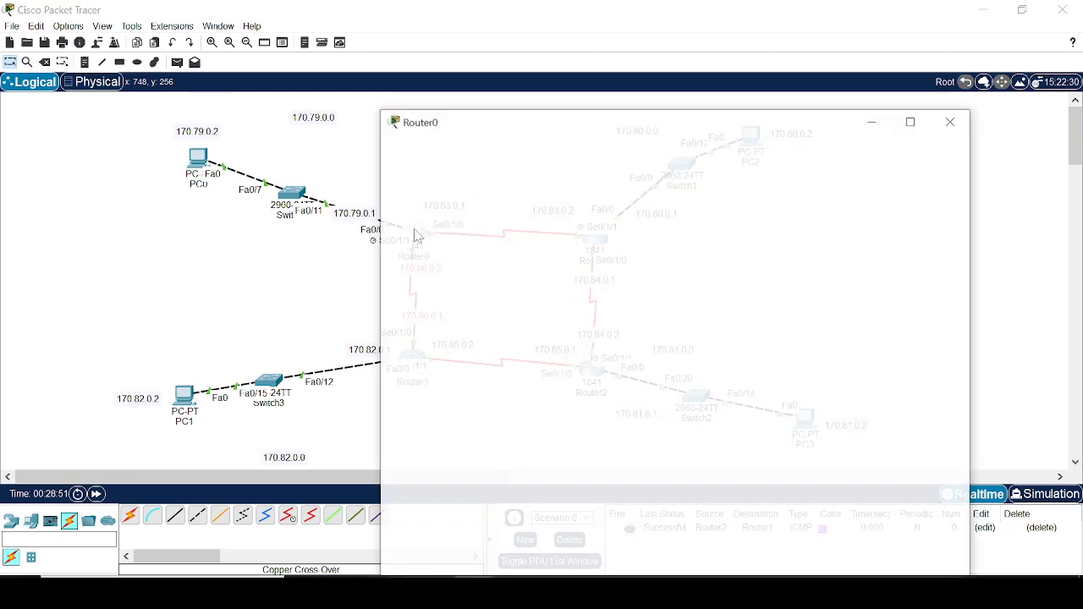
left_click(441, 130)
left_click_drag(584, 15, 656, 76)
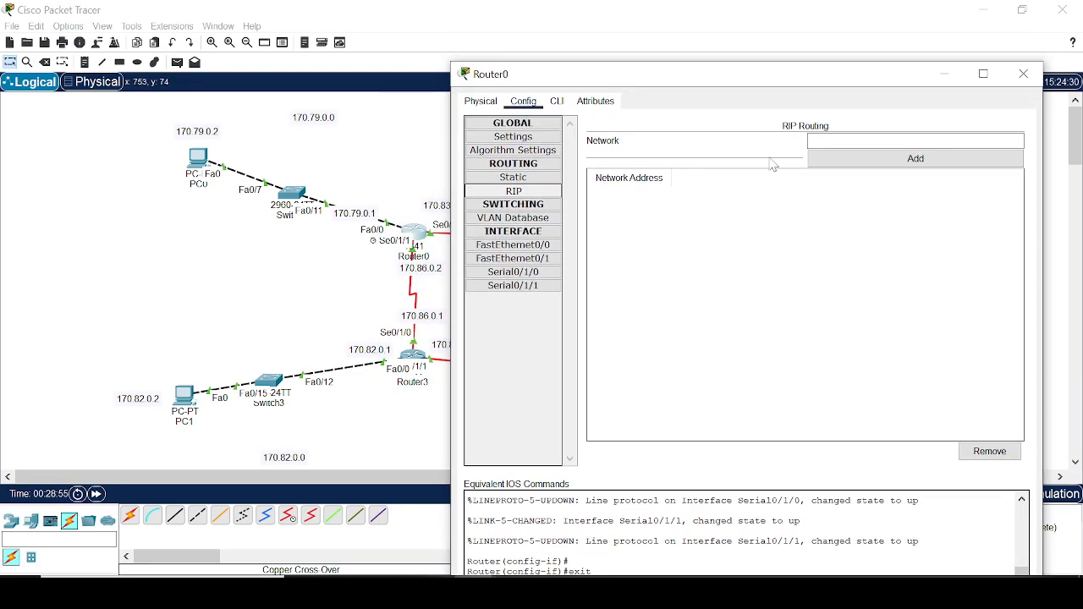
left_click(838, 141)
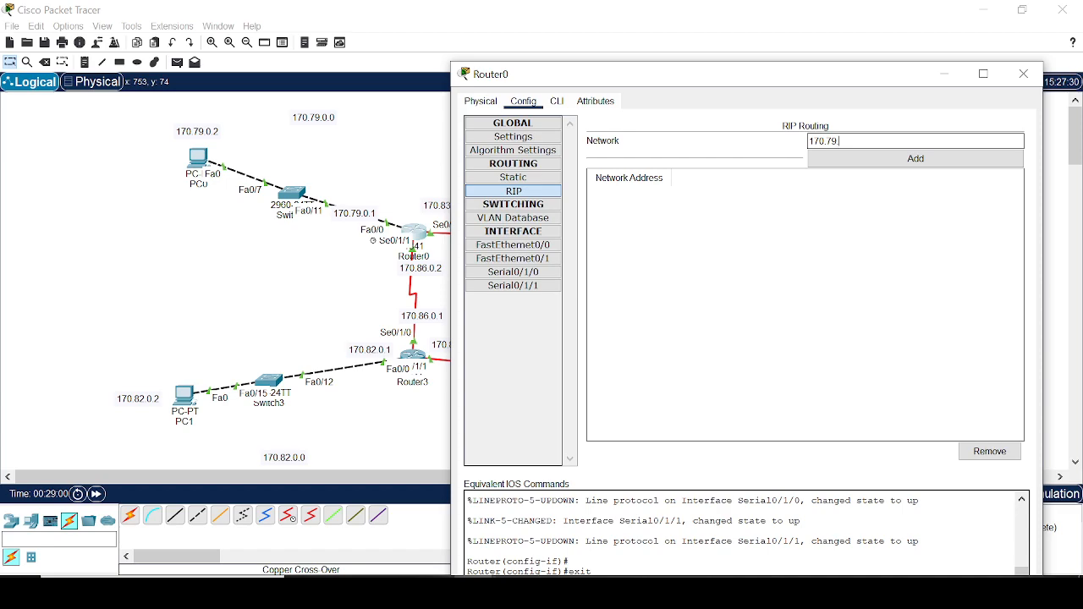
left_click(838, 159)
Add the networks 170.86.0.0 and 170.83.0.0 to Router0's RIP routing and close the router's window.
left_click_drag(764, 74, 821, 88)
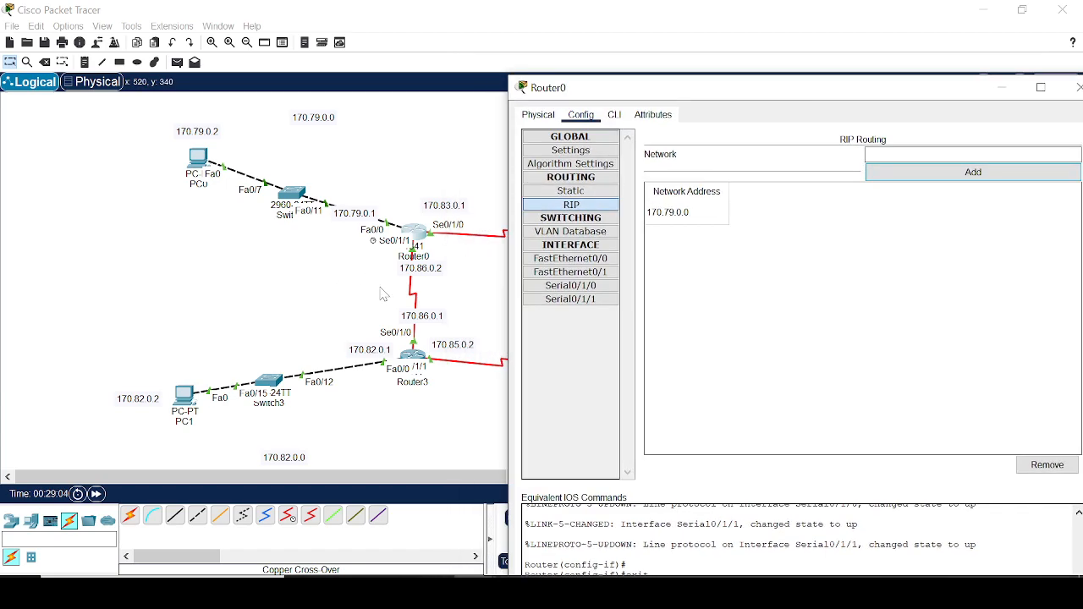
left_click(912, 156)
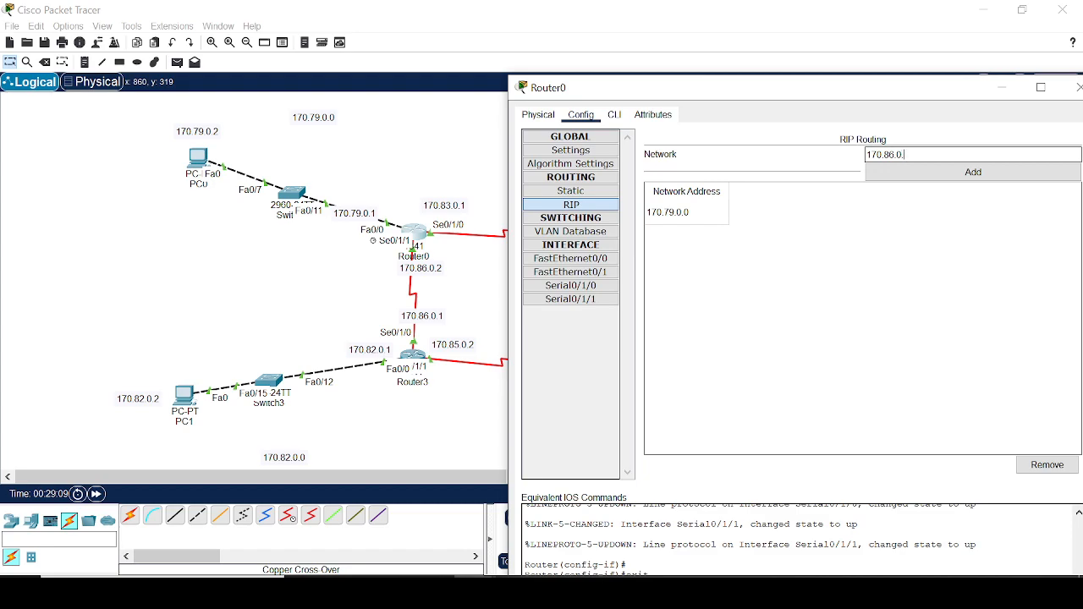
left_click(941, 174)
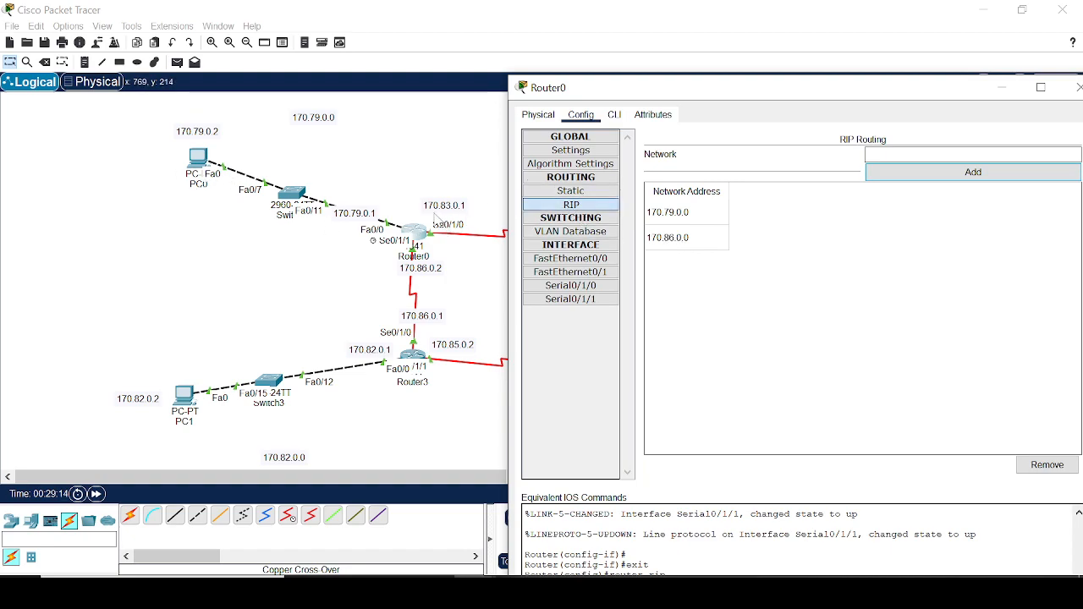
left_click(927, 156)
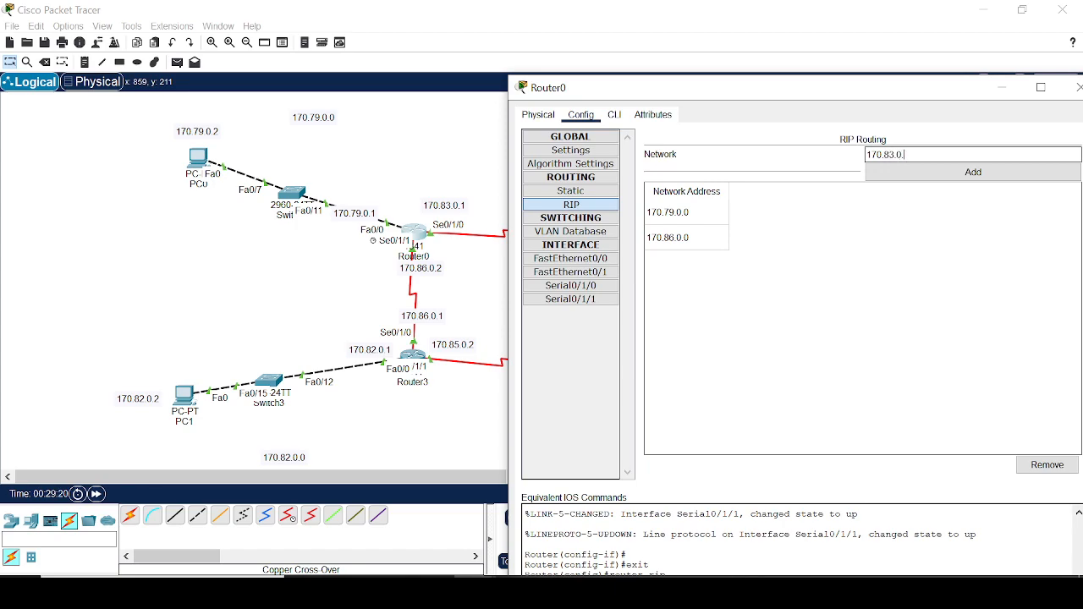
left_click(931, 173)
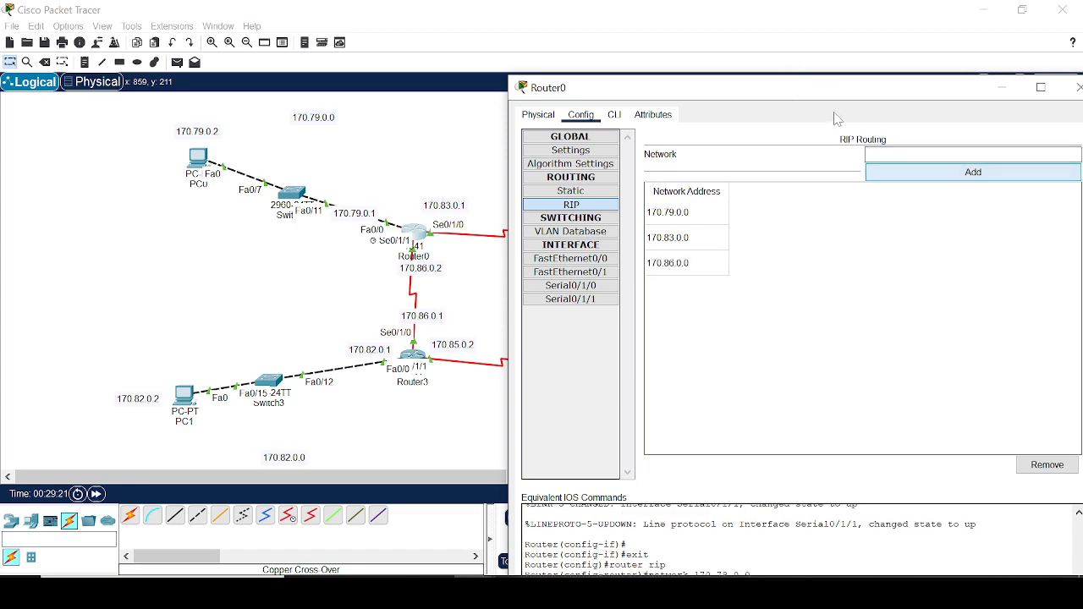
left_click_drag(856, 90, 640, 107)
left_click(714, 87)
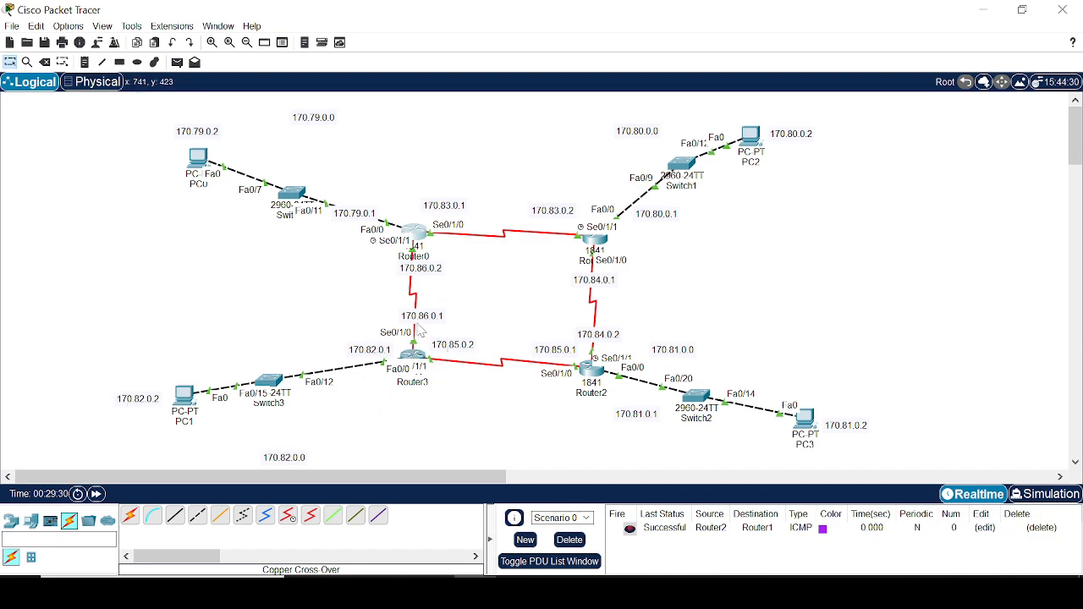
Open Router1's RIP routing settings and add the networks 170.83.0.0 and 170.80.0.0.
left_click(593, 239)
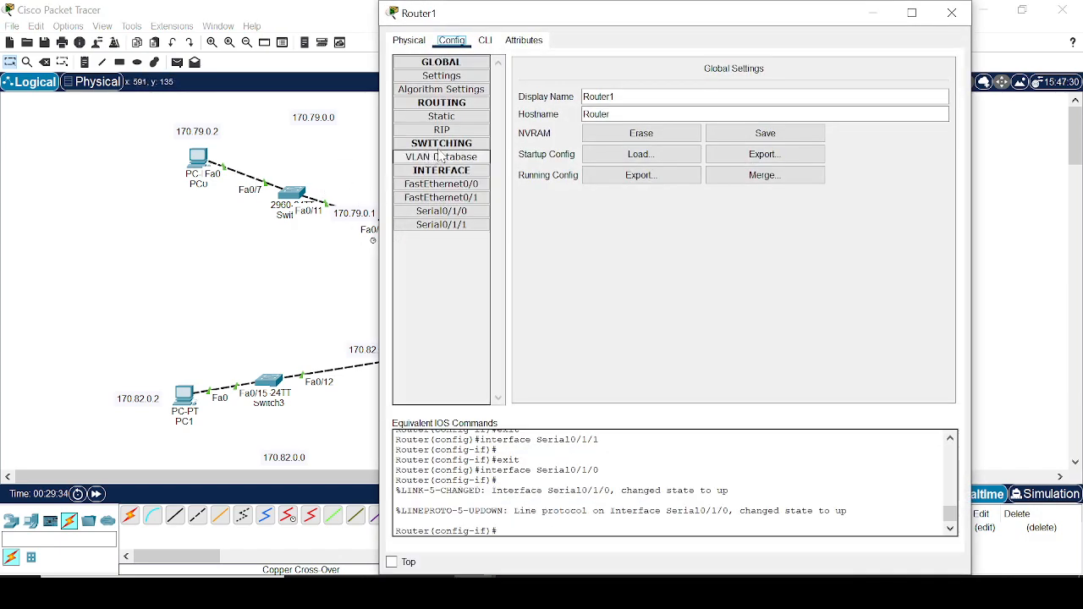
left_click(442, 130)
left_click_drag(645, 15, 598, 287)
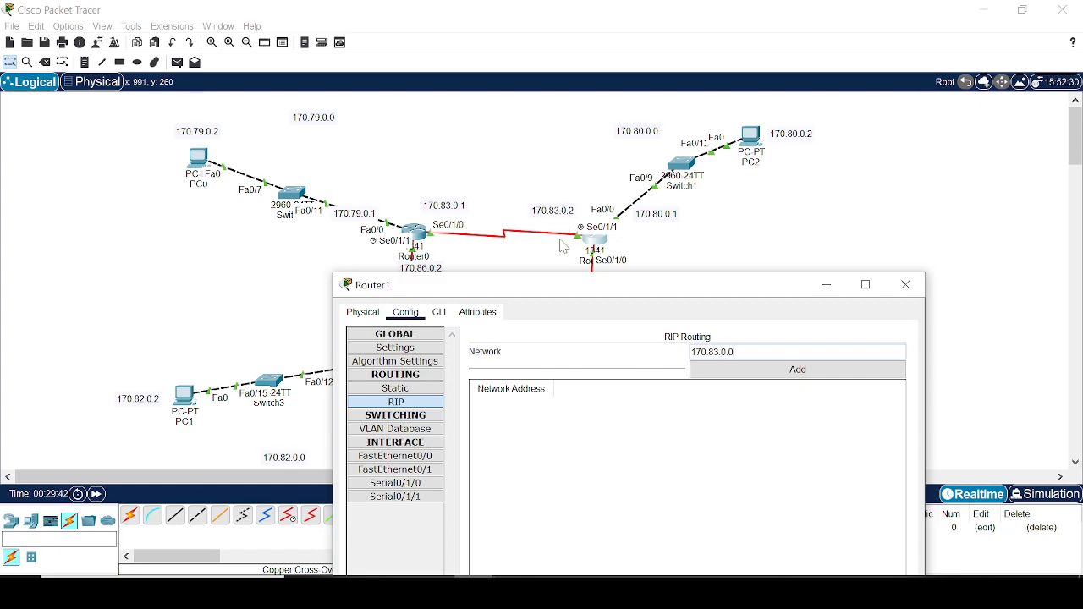
left_click(743, 369)
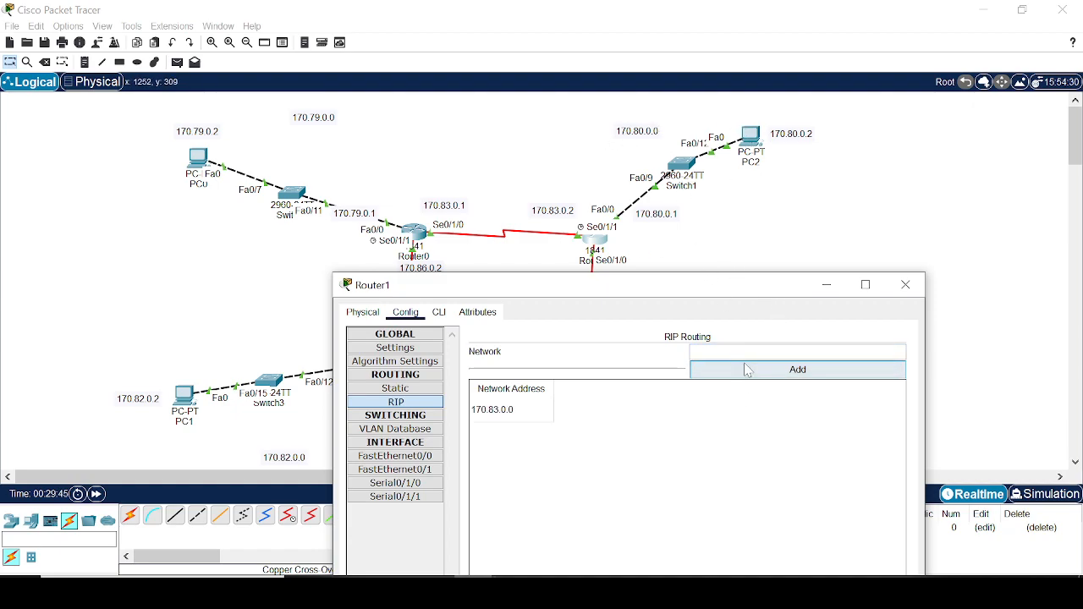
type("170.80.0.0")
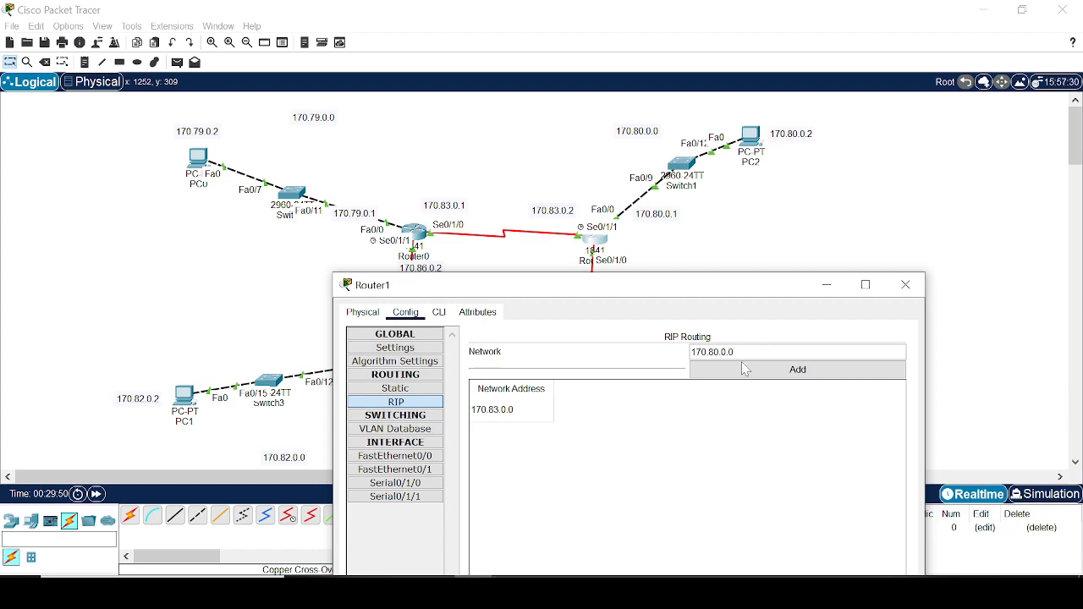
left_click(745, 370)
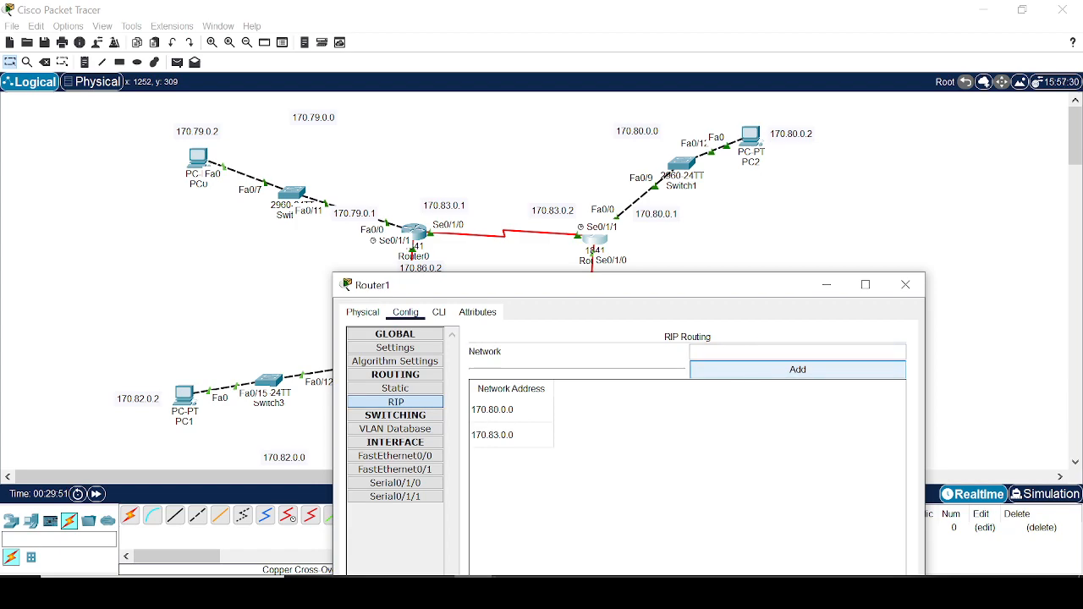
Add the network 170.84.0.0 to Router1's RIP routing and close the router's window.
left_click_drag(716, 285, 692, 355)
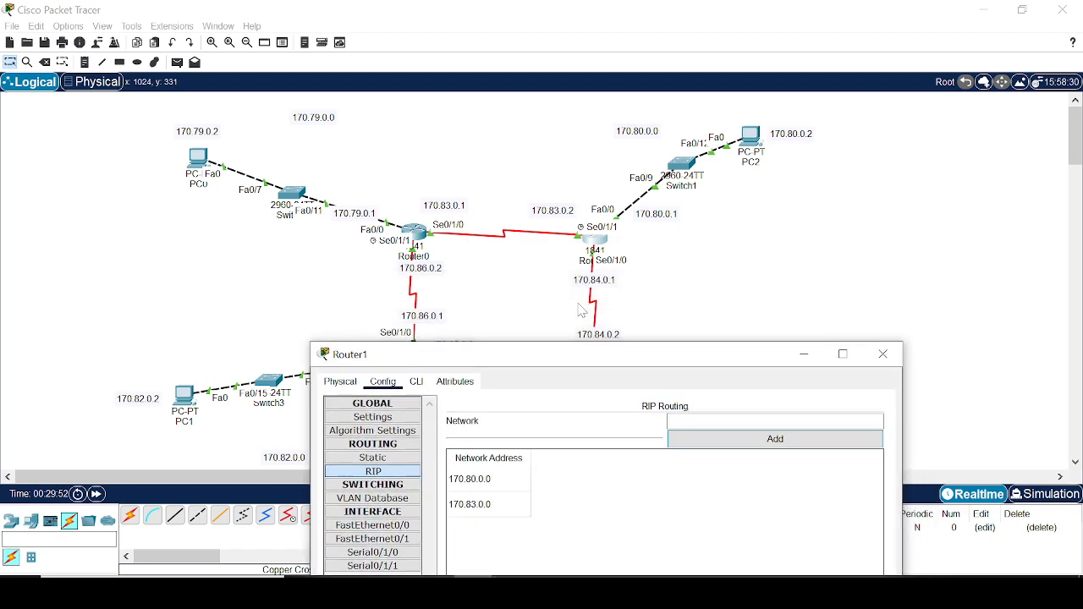
left_click_drag(587, 354, 579, 303)
left_click(752, 371)
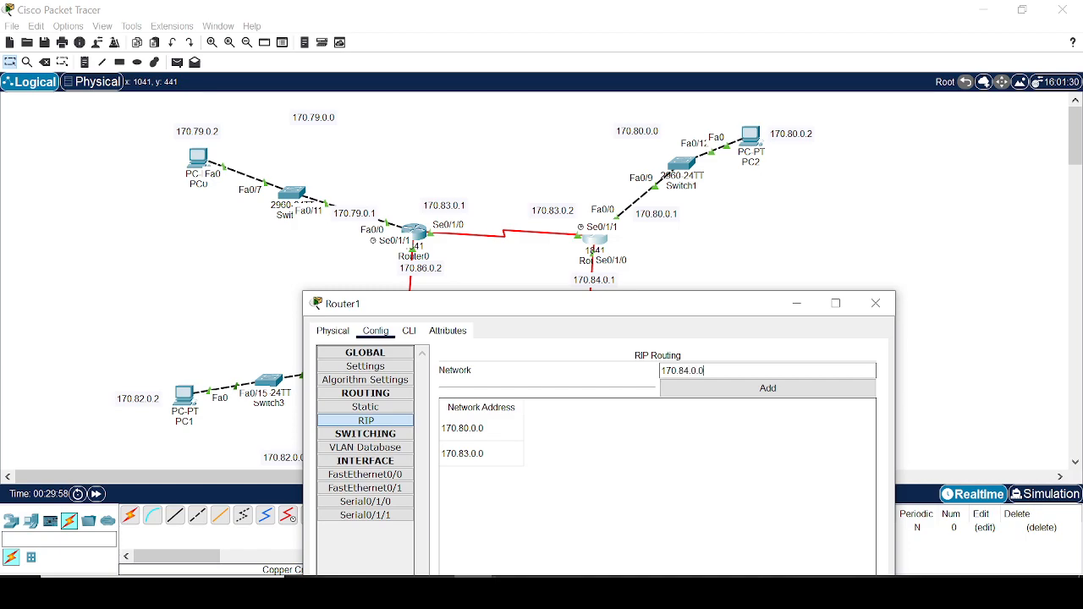
left_click(767, 388)
left_click(876, 303)
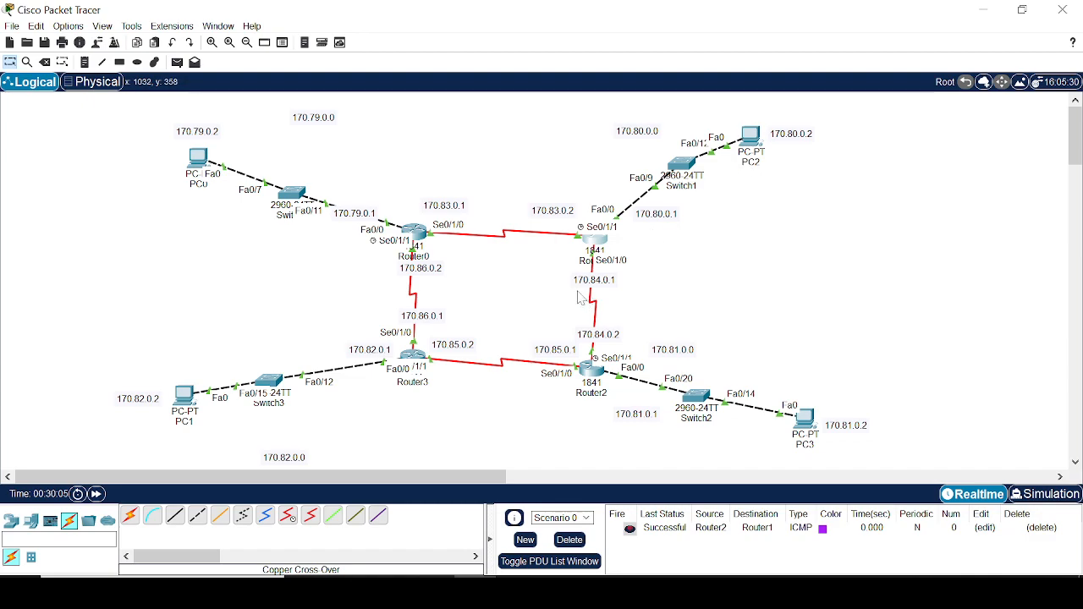
Send a simple PDU from PC2 to PC0 to test the routing, and delete the current scenario's PDUs.
left_click(179, 63)
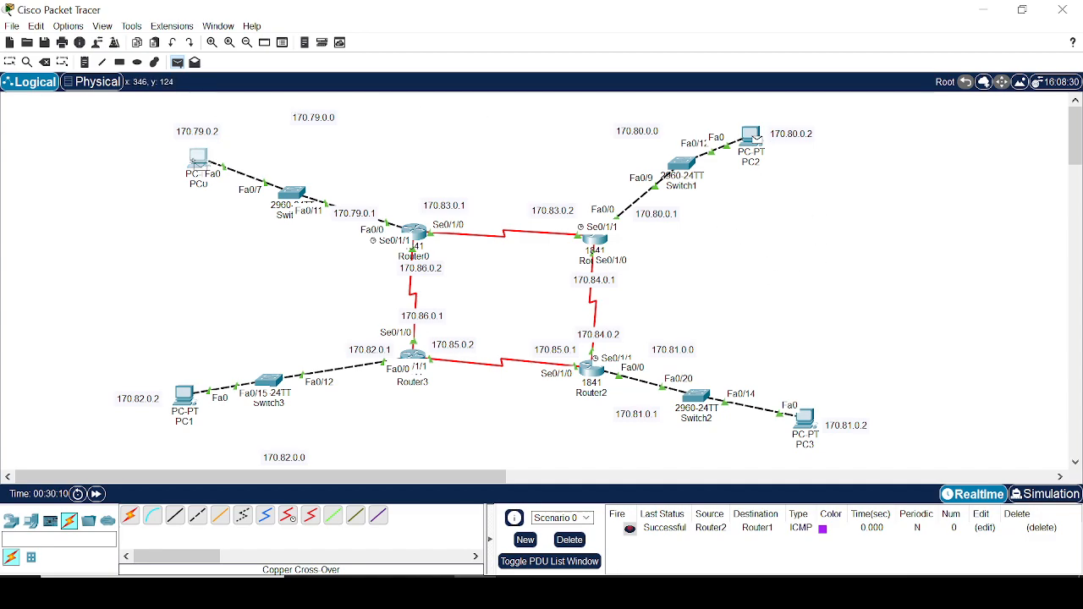
left_click(200, 157)
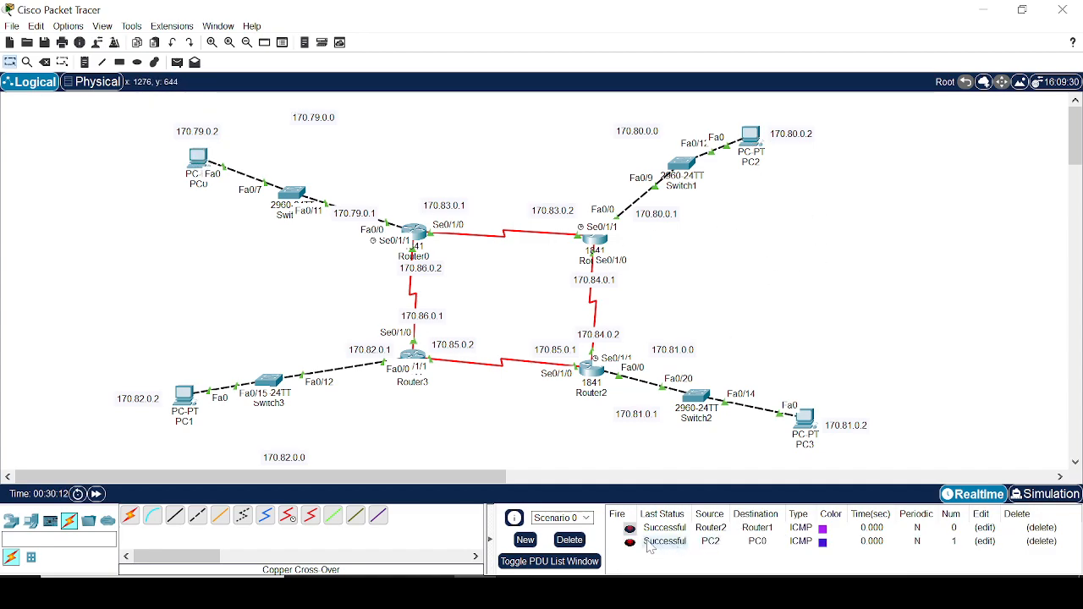
left_click(570, 540)
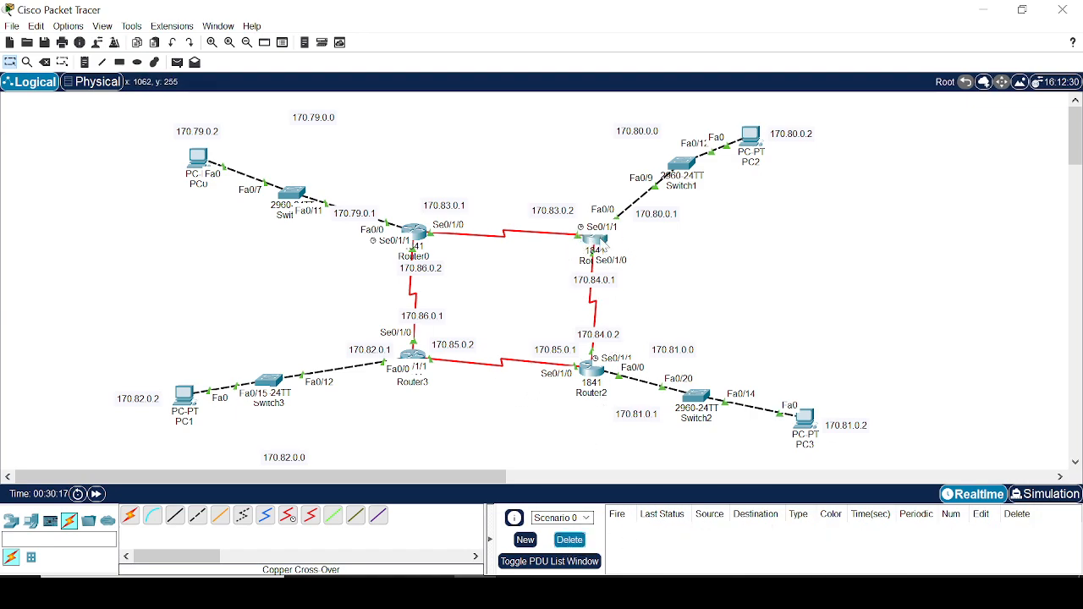
Open Router2's RIP routing settings and add the networks 170.84.0.0 and 170.85.0.0.
left_click(582, 368)
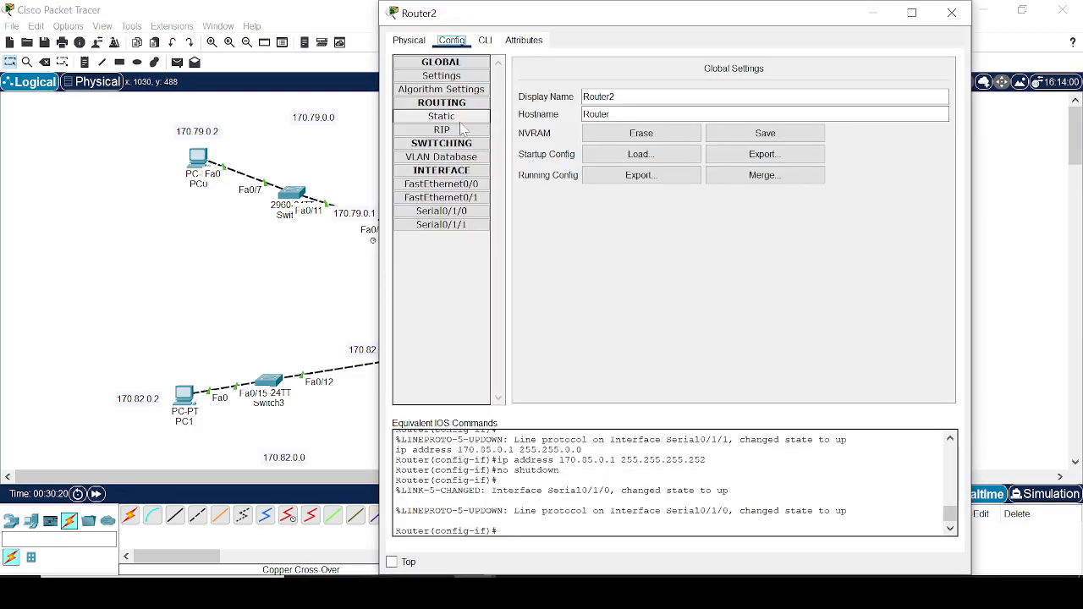
left_click(442, 131)
left_click_drag(734, 13, 580, 445)
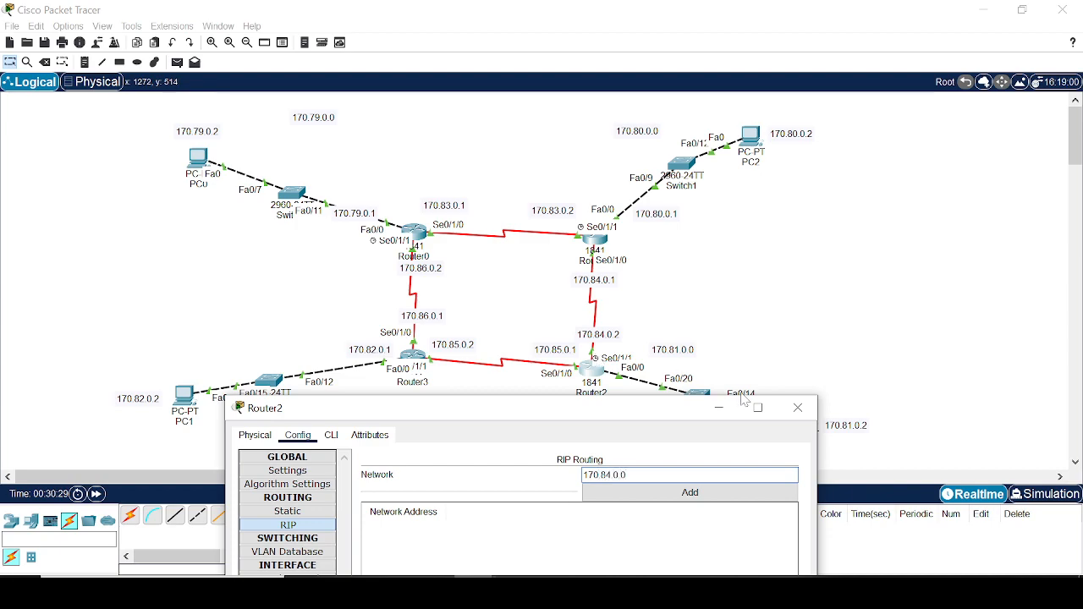
left_click(685, 496)
left_click(594, 475)
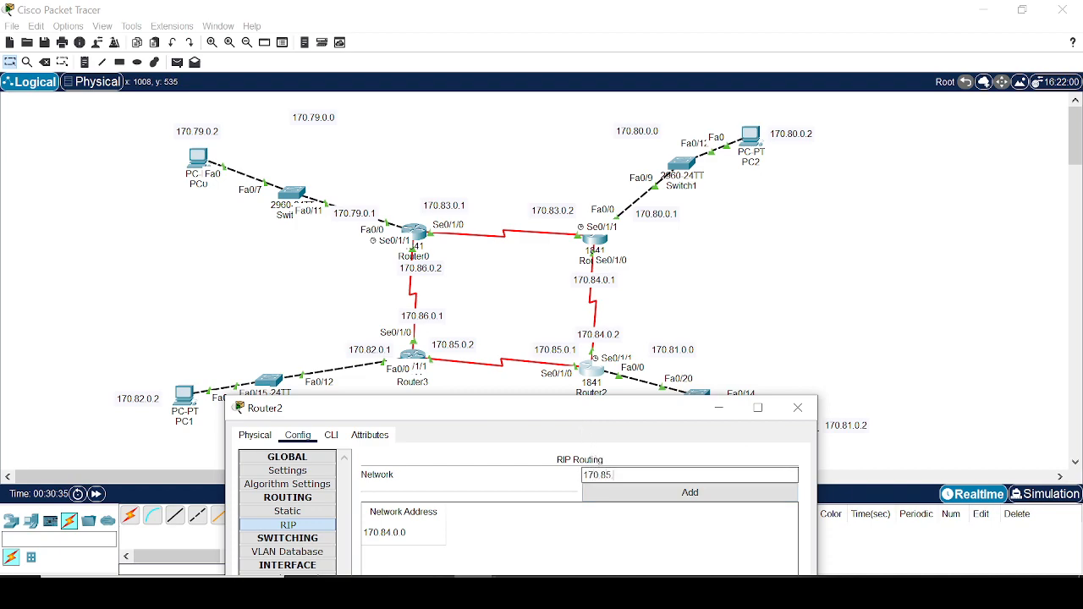
type("170.85.0.0")
left_click(637, 493)
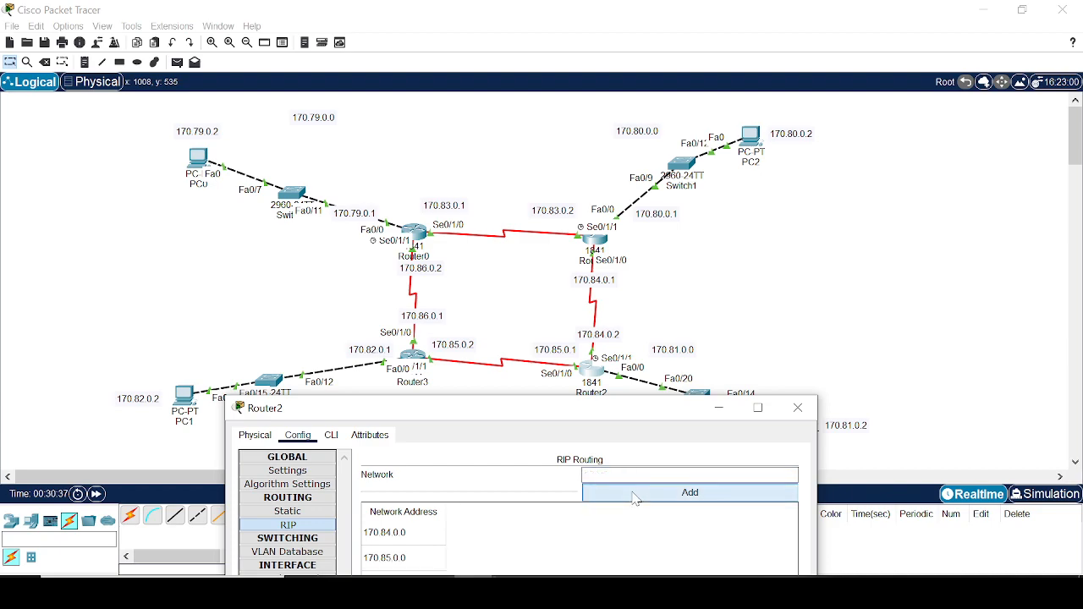
Add the network 170.81.0.0 to Router2's RIP routing and close the router's window.
left_click(631, 476)
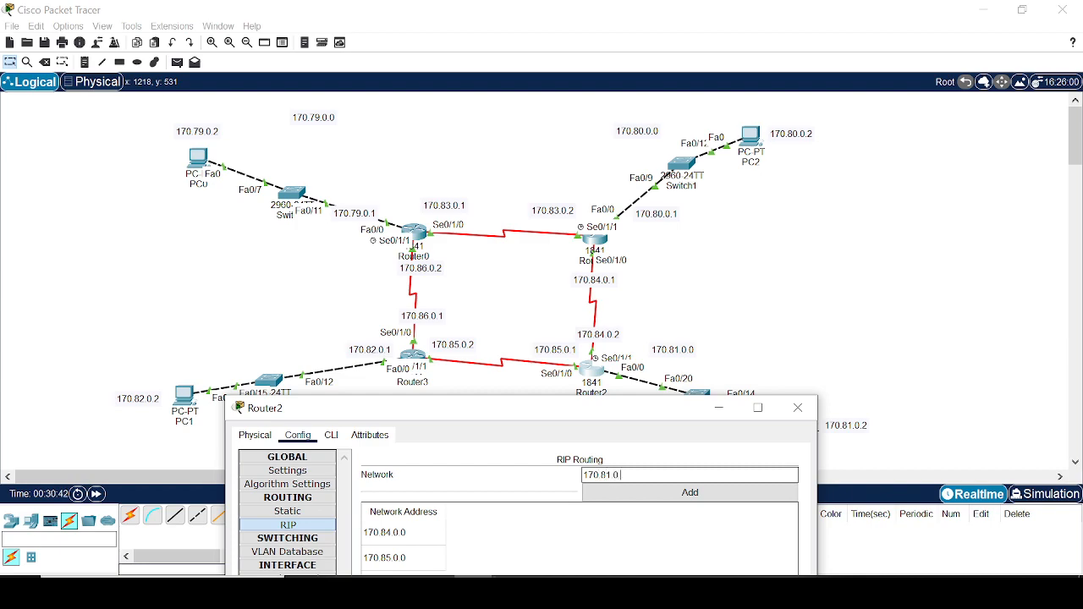
left_click(639, 495)
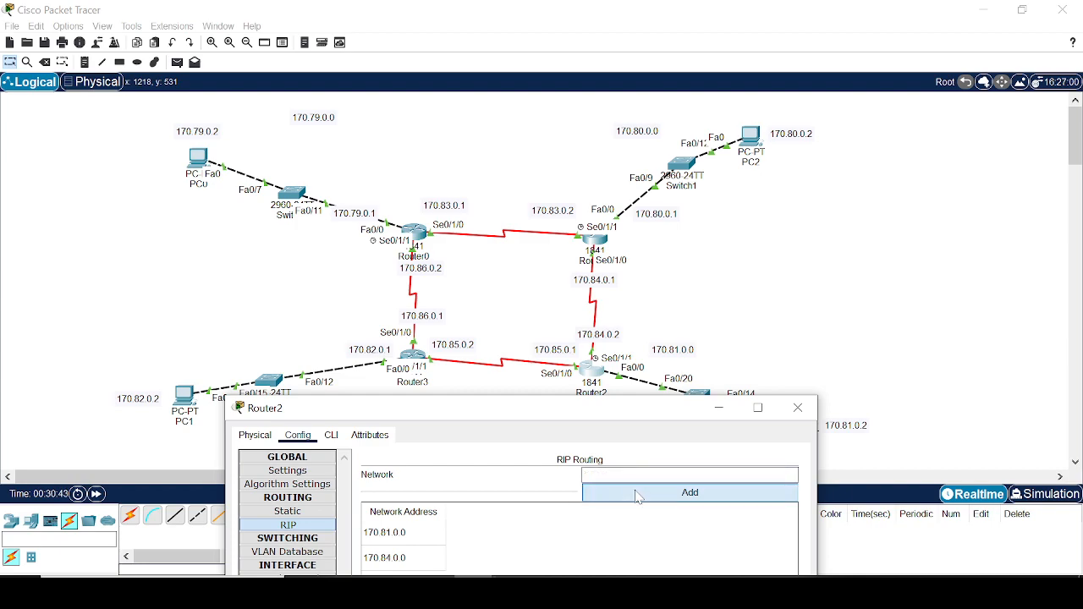
left_click(798, 408)
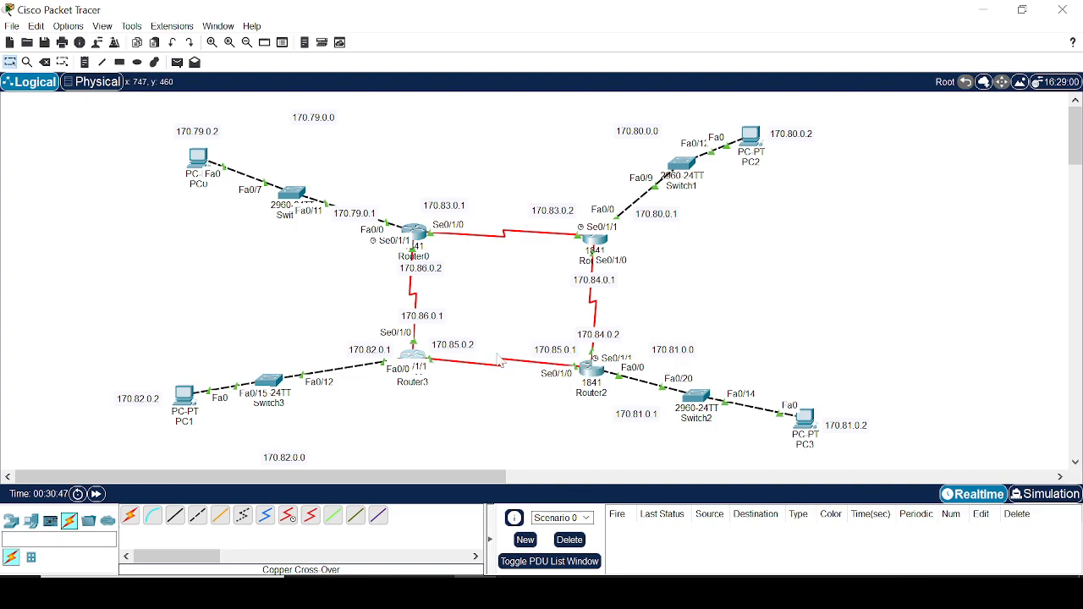
Open Router3's RIP routing settings, clear of the addresses around the router, and add the network 170.86.0.0.
left_click(412, 357)
left_click(449, 131)
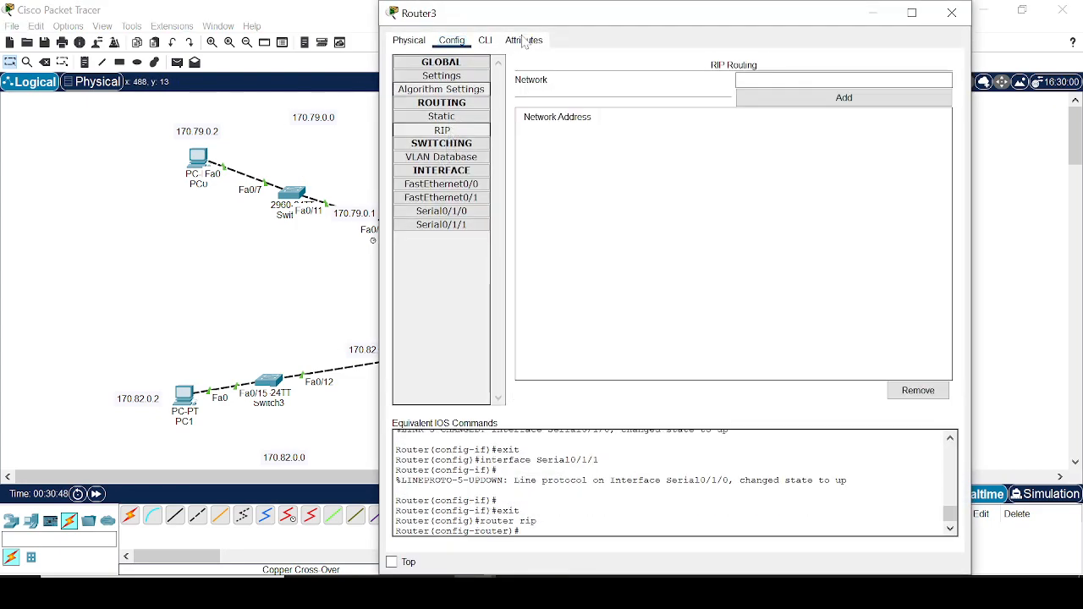
left_click_drag(602, 13, 732, 90)
left_click_drag(732, 127, 736, 191)
left_click(982, 255)
left_click_drag(920, 181, 873, 167)
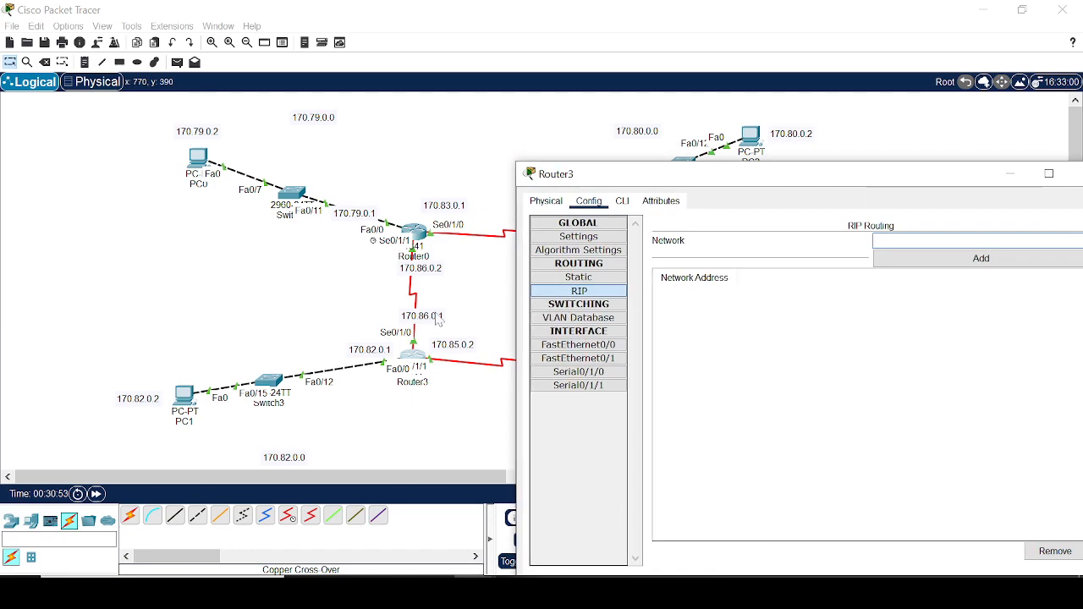
left_click_drag(796, 182, 771, 178)
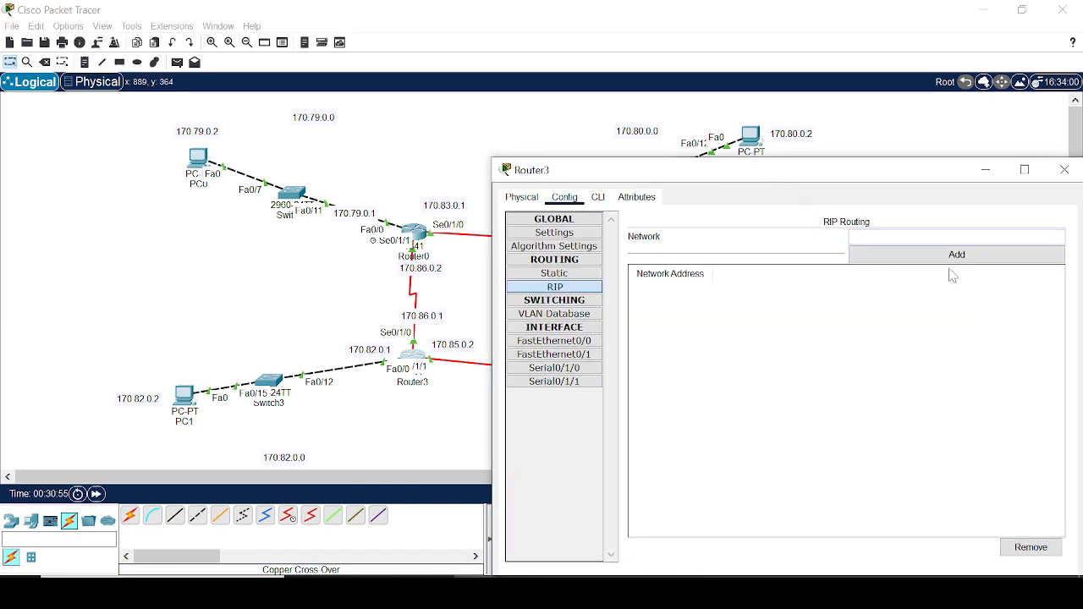
type("86.0.0")
left_click(953, 264)
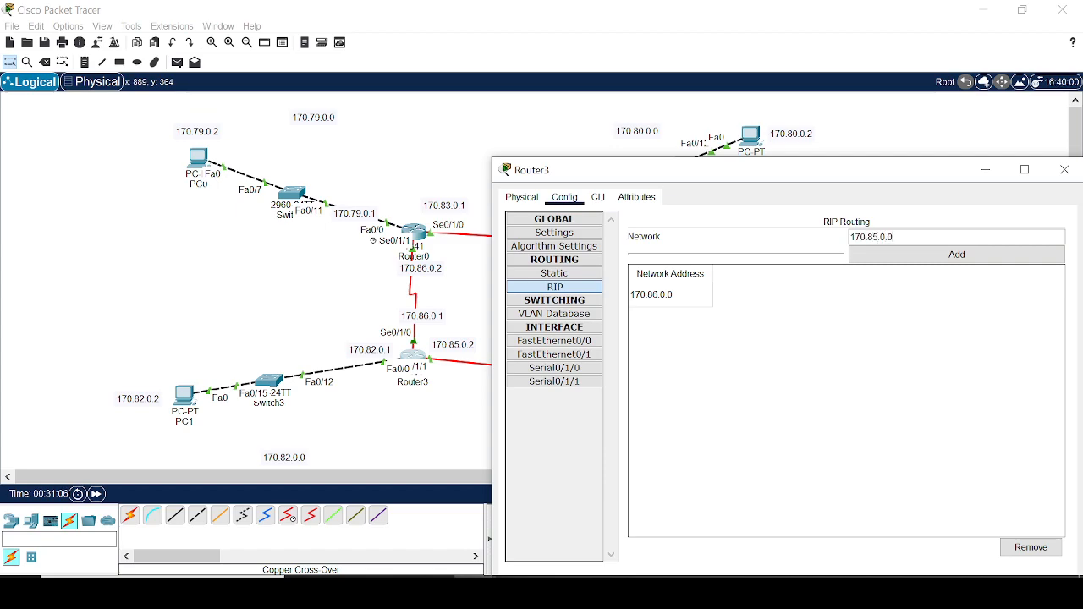
Add the networks 170.85.0.0 and 170.82.0.0 to Router3's RIP routing and close the router's window.
left_click(882, 258)
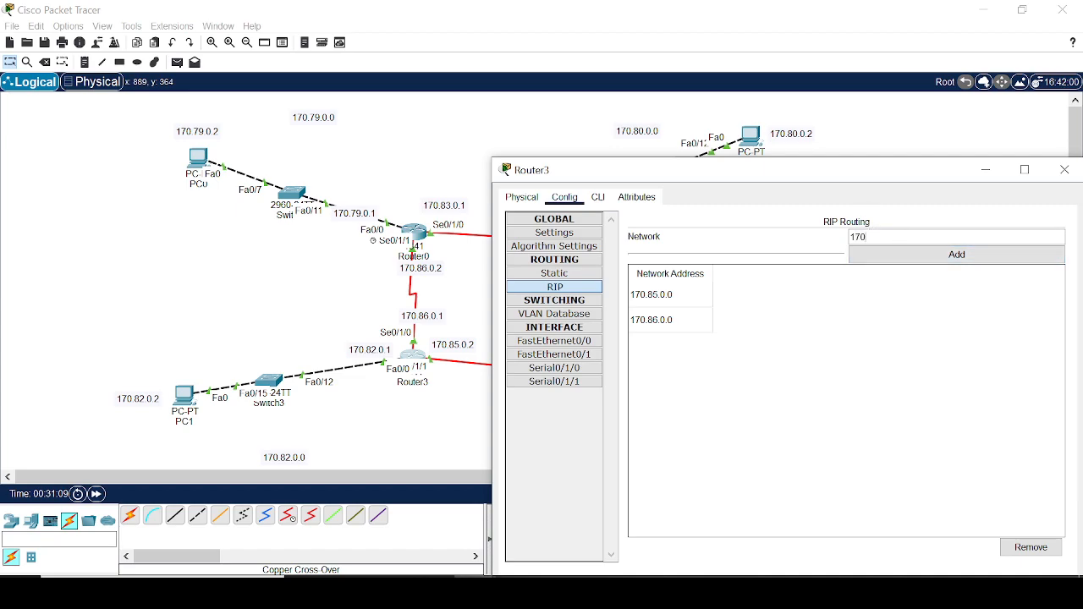
type("170.82.0.0")
left_click(904, 255)
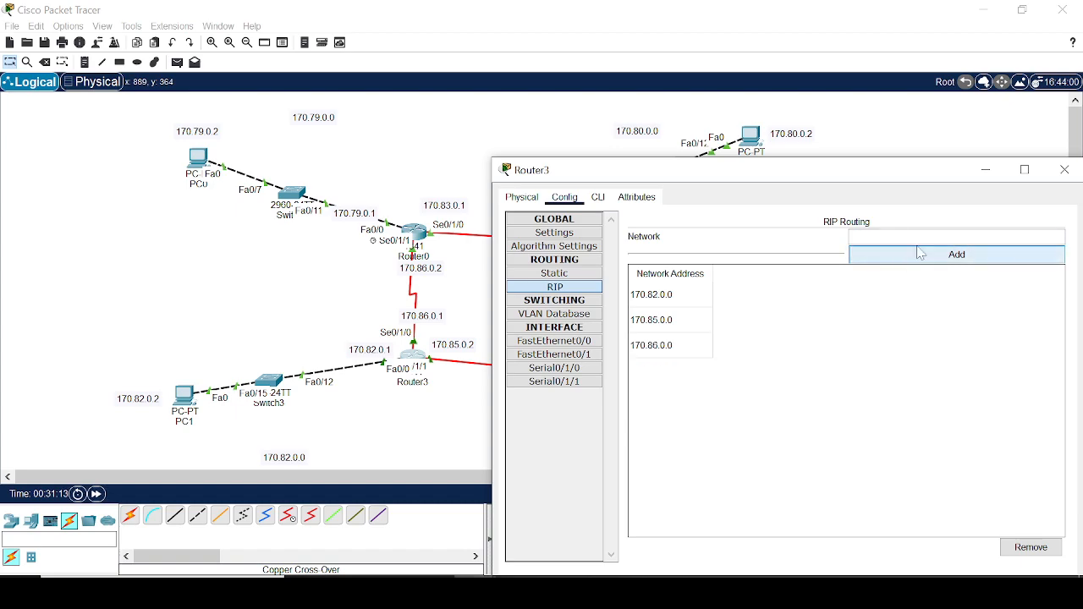
left_click(1064, 169)
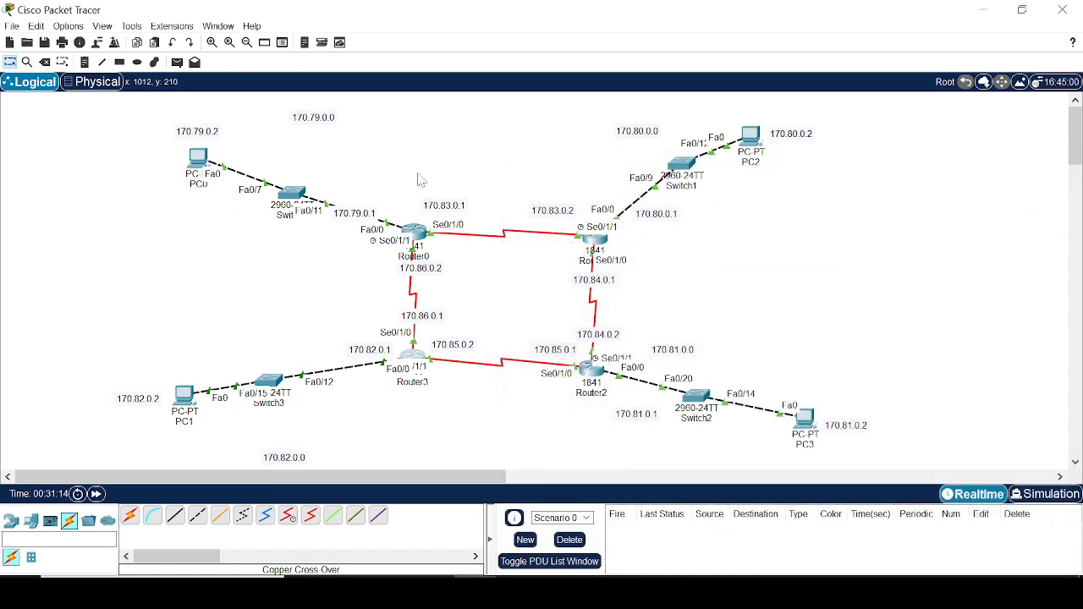
Send a simple PDU from PC1 to PC0 to test the routing between their LANs.
left_click(177, 63)
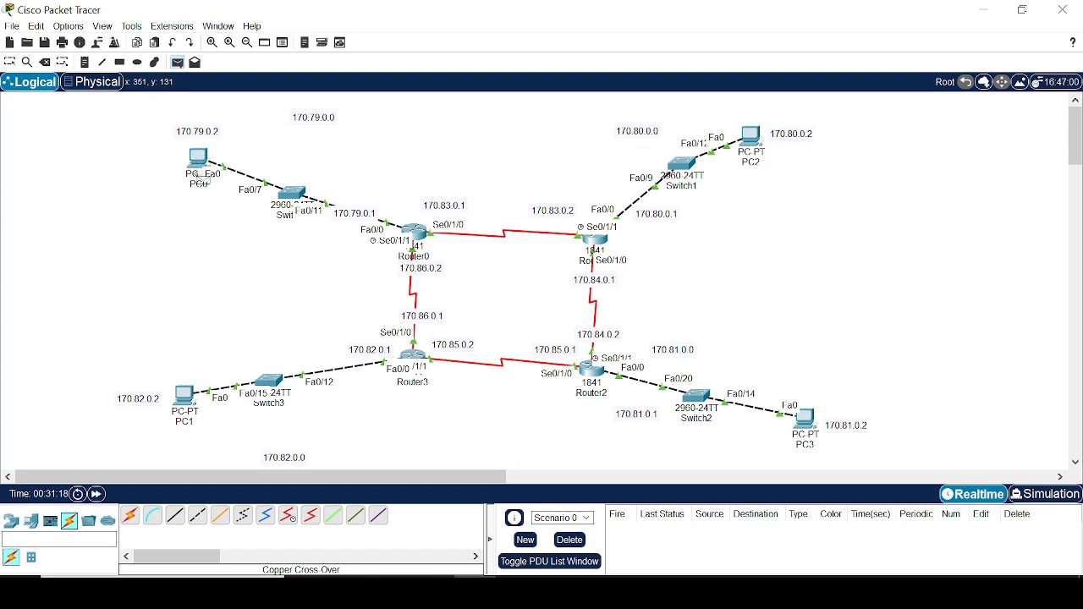
left_click(182, 394)
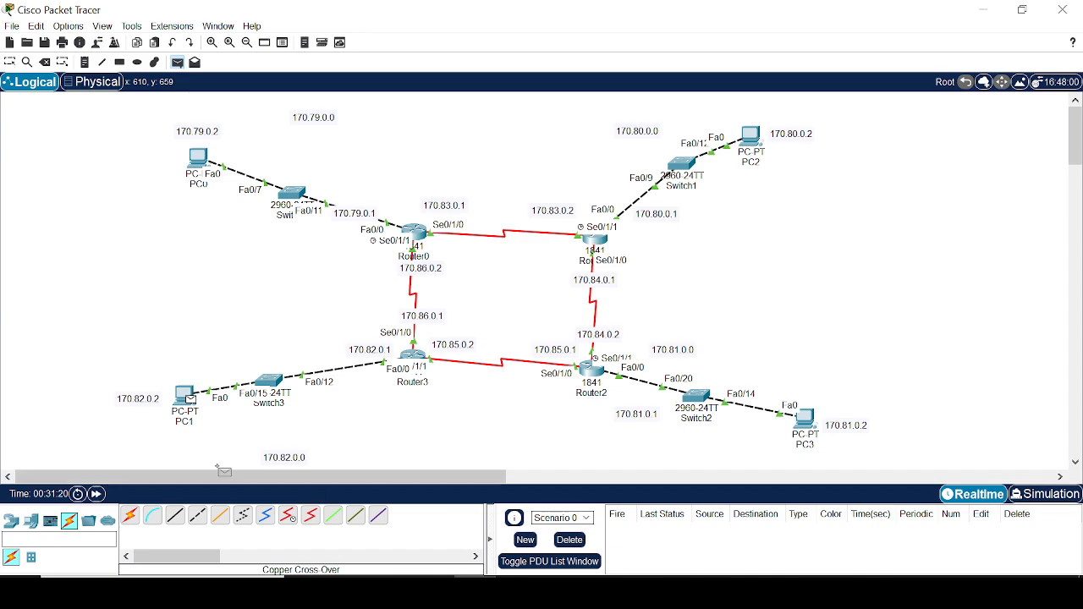
left_click(198, 158)
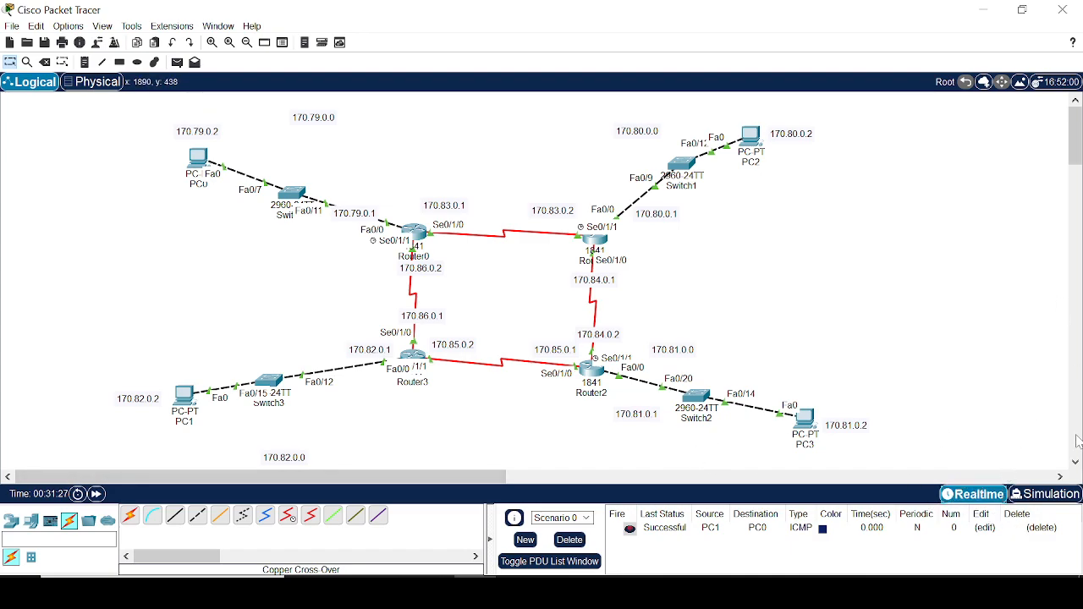
Play the PC1-to-PC0 packet in simulation mode to follow its path through the routers, and close the simulation panel.
left_click(1046, 495)
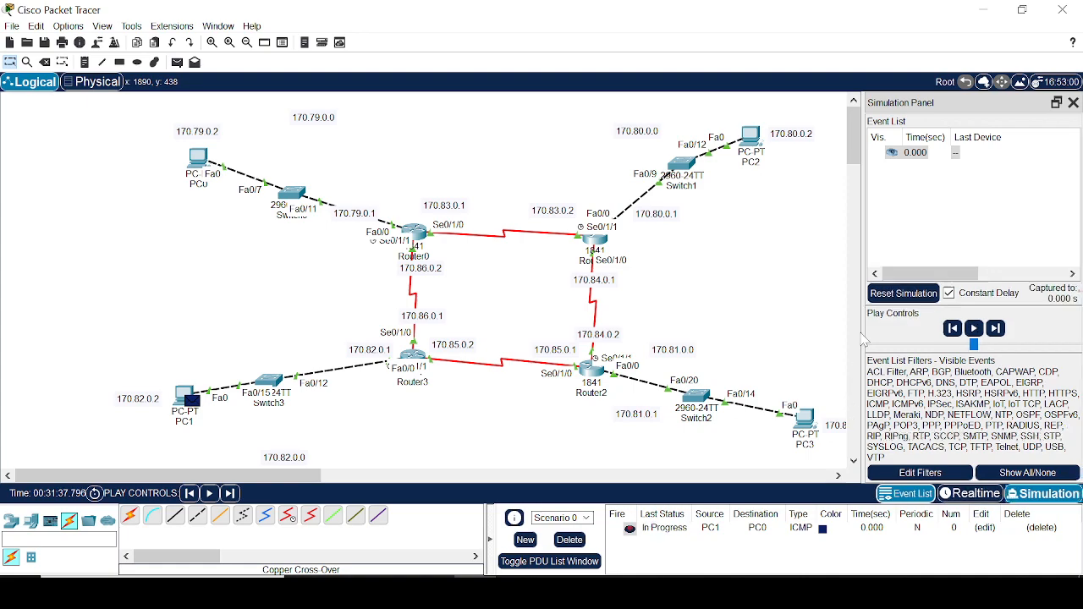
left_click(975, 329)
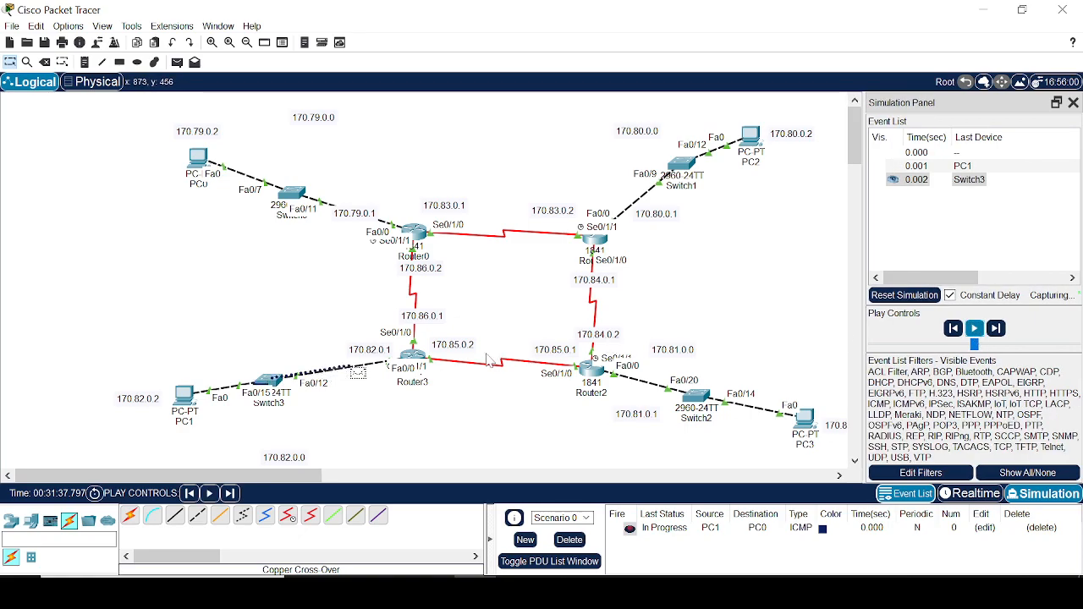
left_click(974, 329)
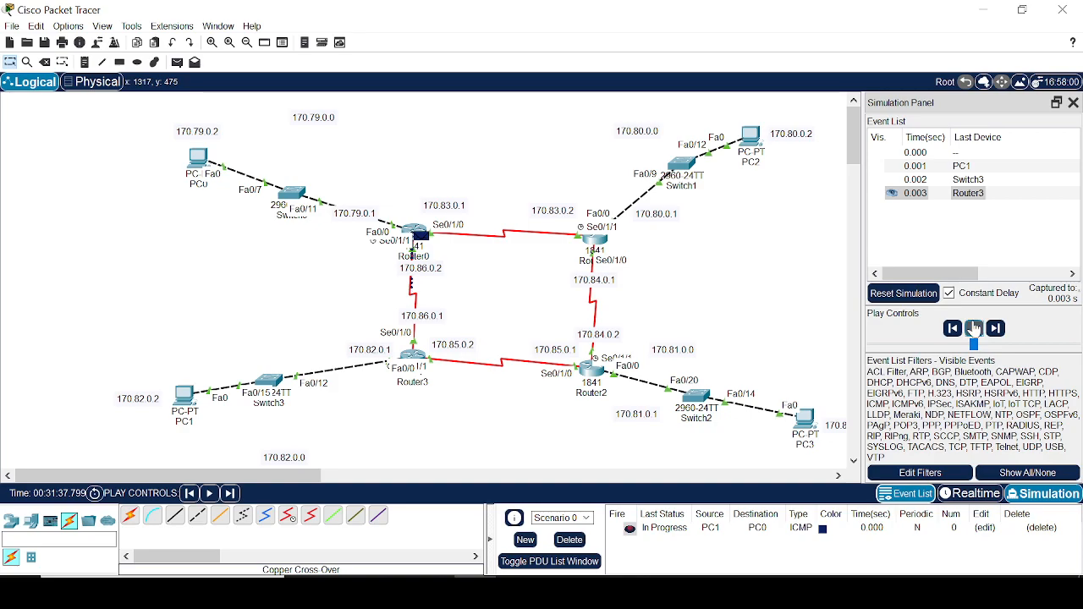
left_click(974, 329)
left_click(974, 329)
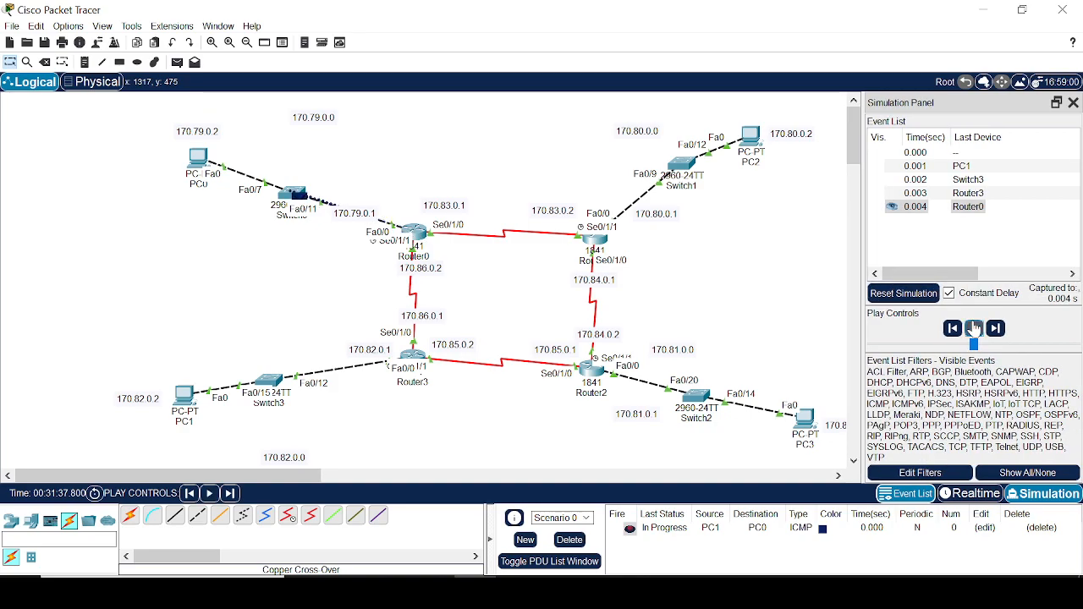
left_click(974, 329)
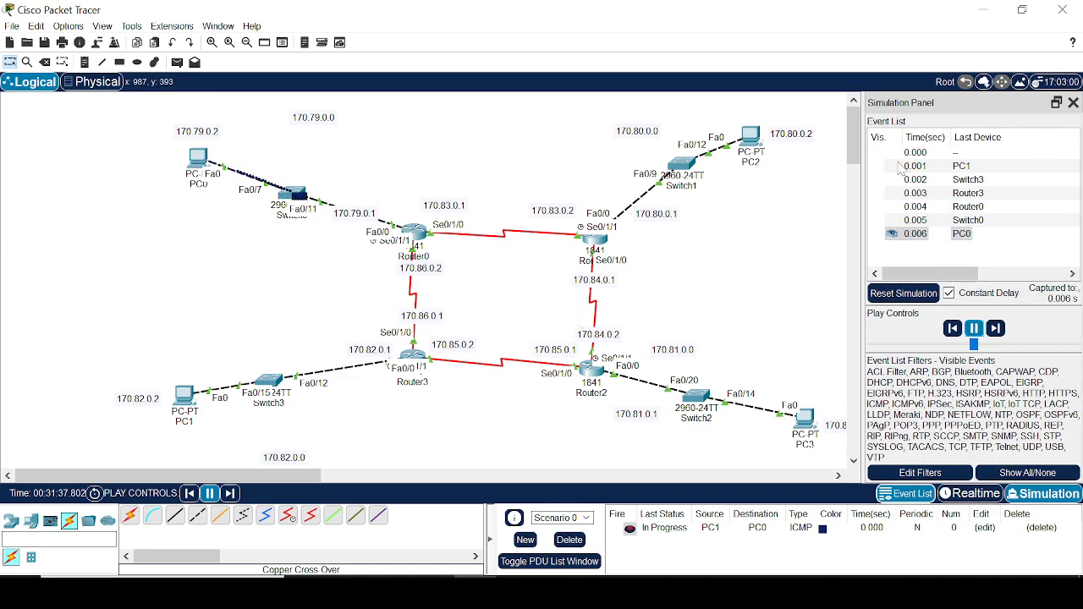
left_click(1074, 102)
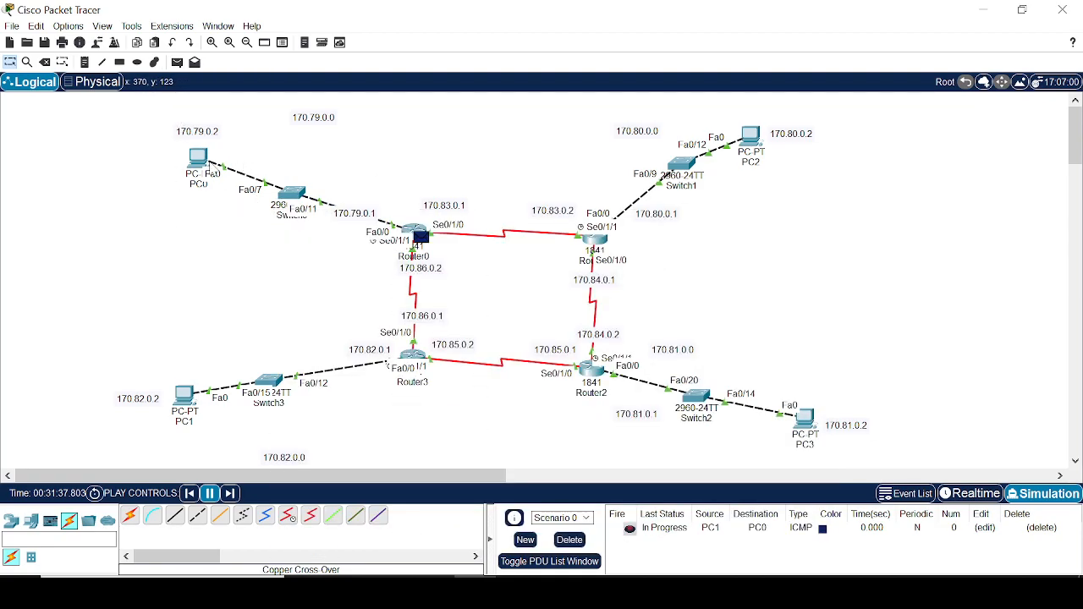
Send a simple PDU from PC0 to PC3, run it in real time, and delete the current scenario's PDUs.
left_click(176, 62)
left_click(198, 158)
left_click(819, 423)
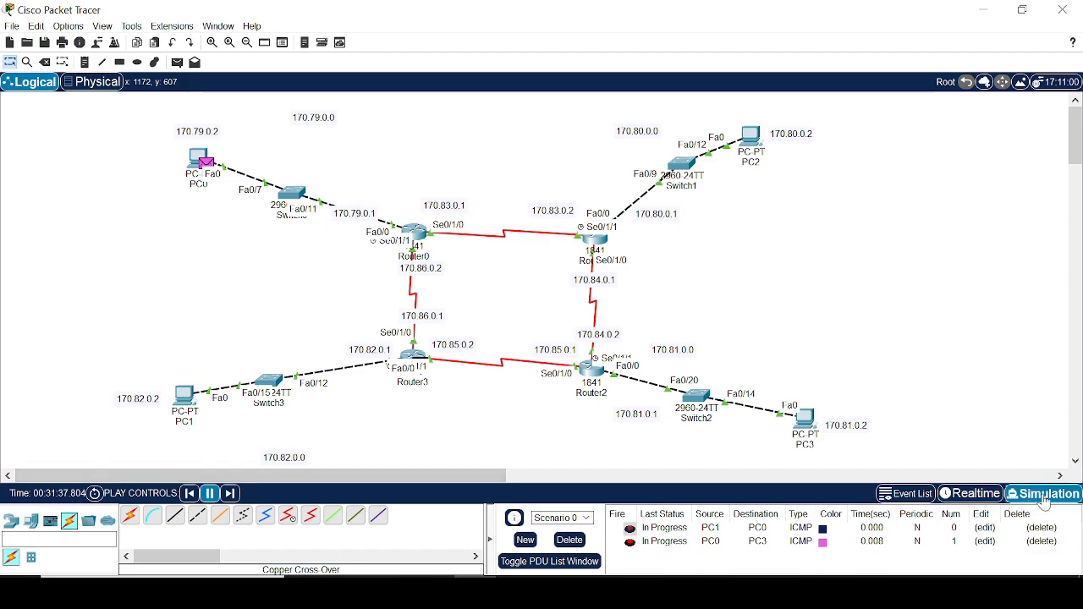
left_click(971, 494)
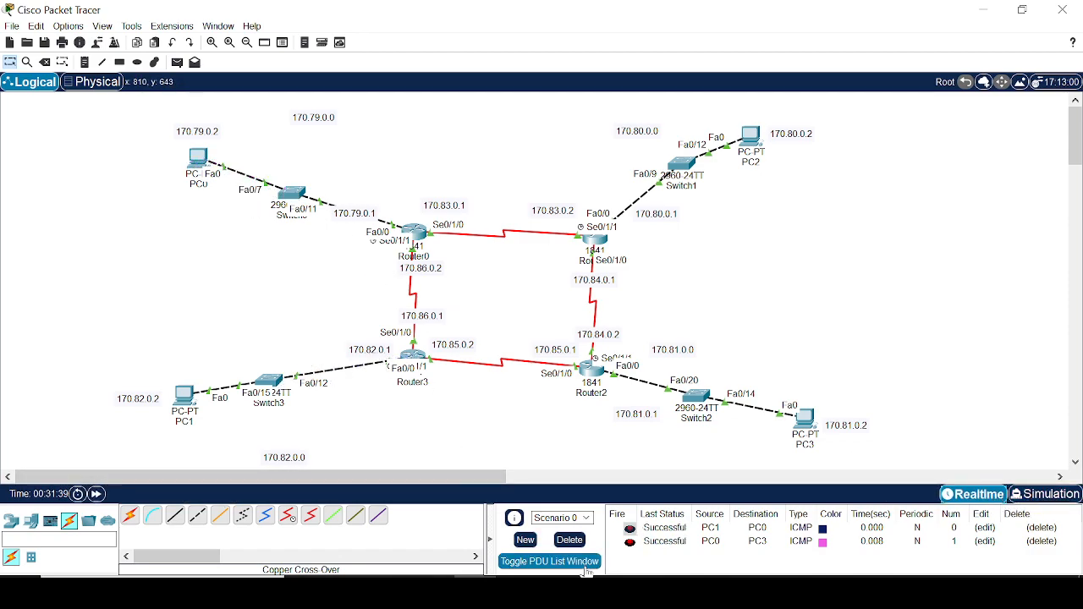
left_click(571, 543)
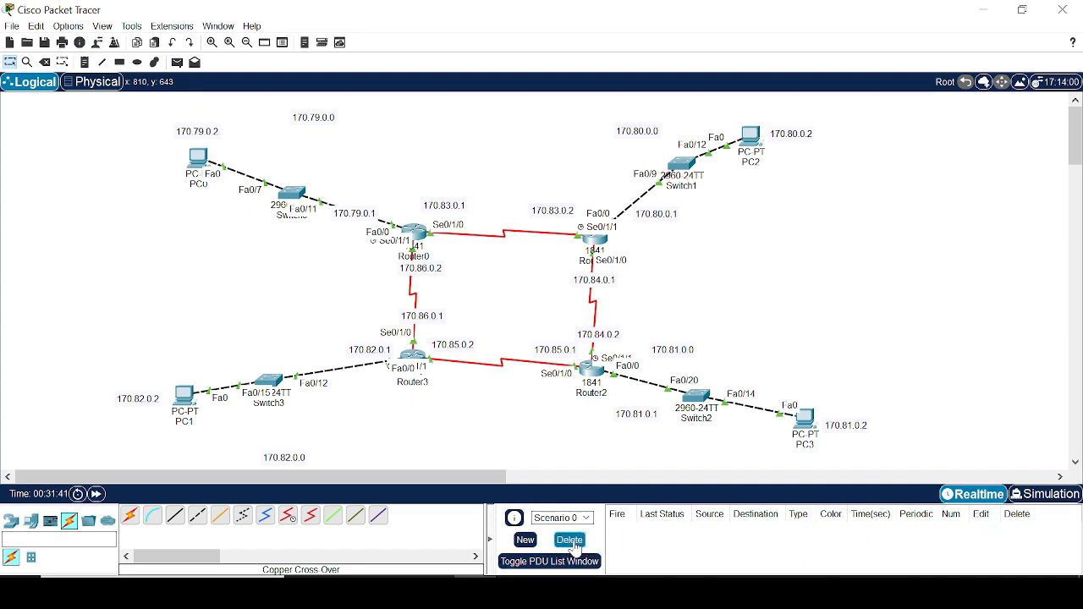
Send a simple PDU from PC0 to PC1 to test connectivity between their LANs.
left_click(177, 62)
left_click(200, 159)
left_click(194, 397)
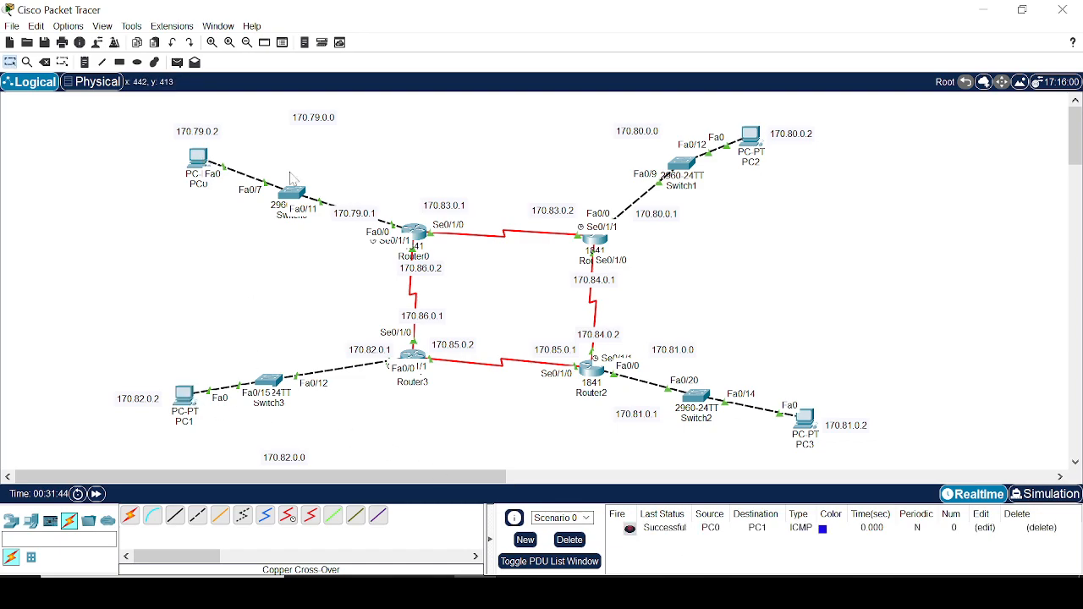
Send simple PDUs from PC0 to PC3 and from PC2 to PC0 to test the remaining LANs.
left_click(178, 65)
left_click(201, 157)
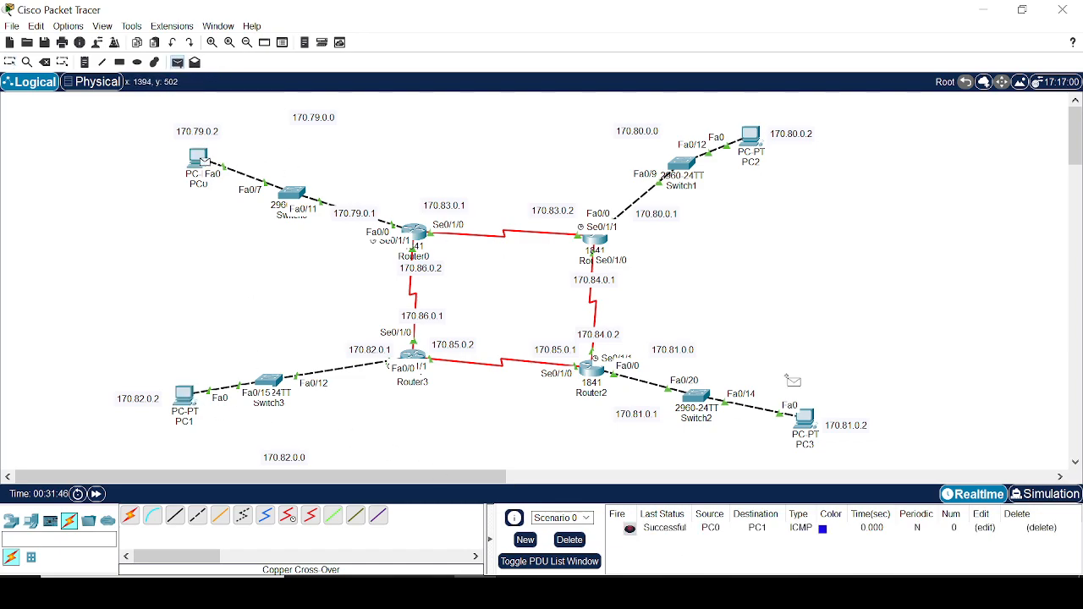
left_click(785, 416)
left_click(178, 65)
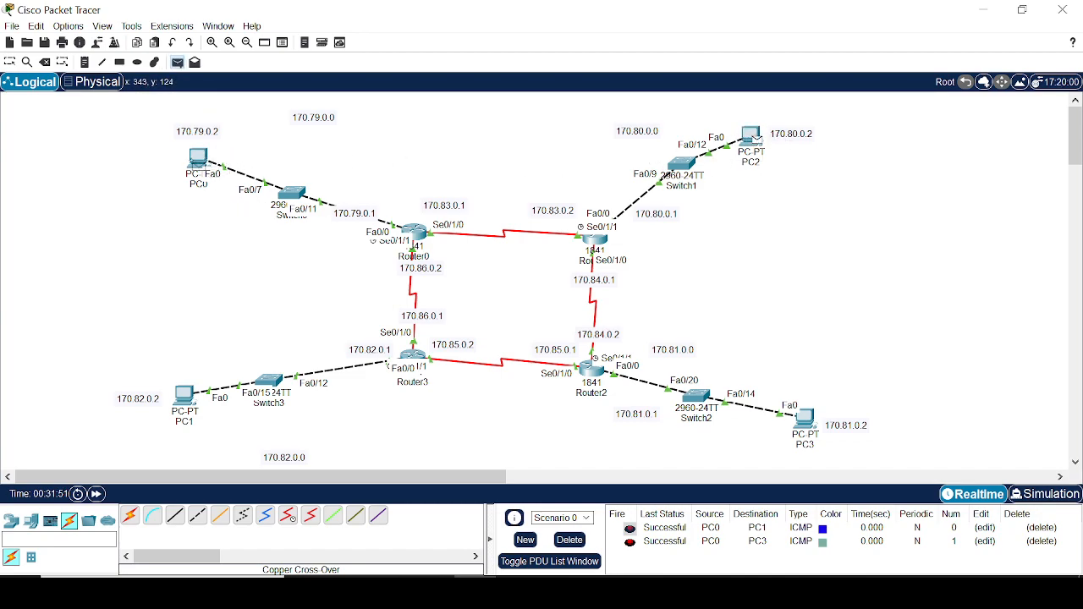
left_click(199, 163)
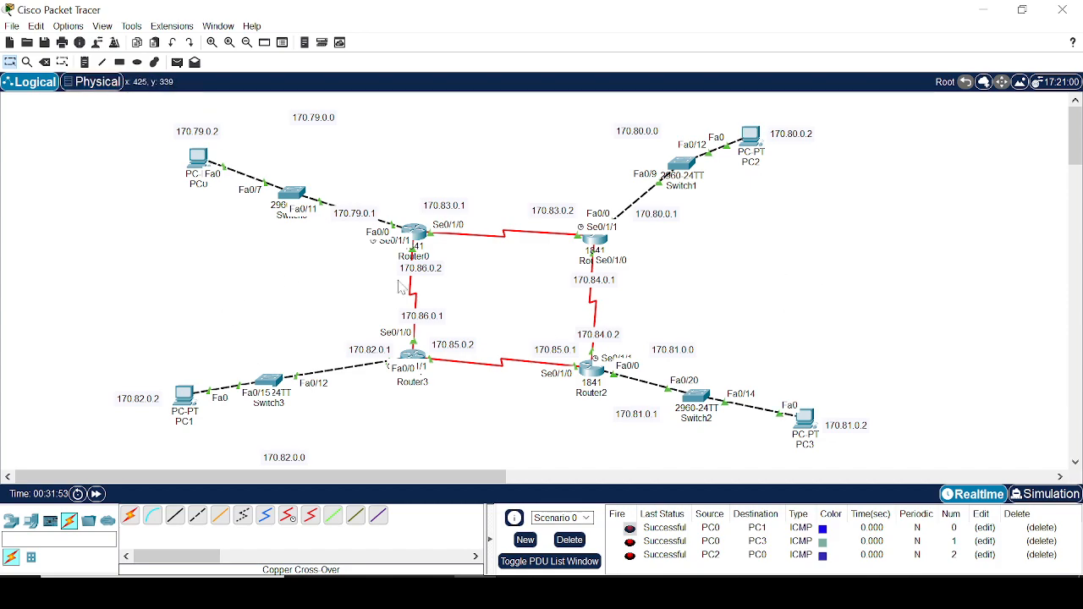